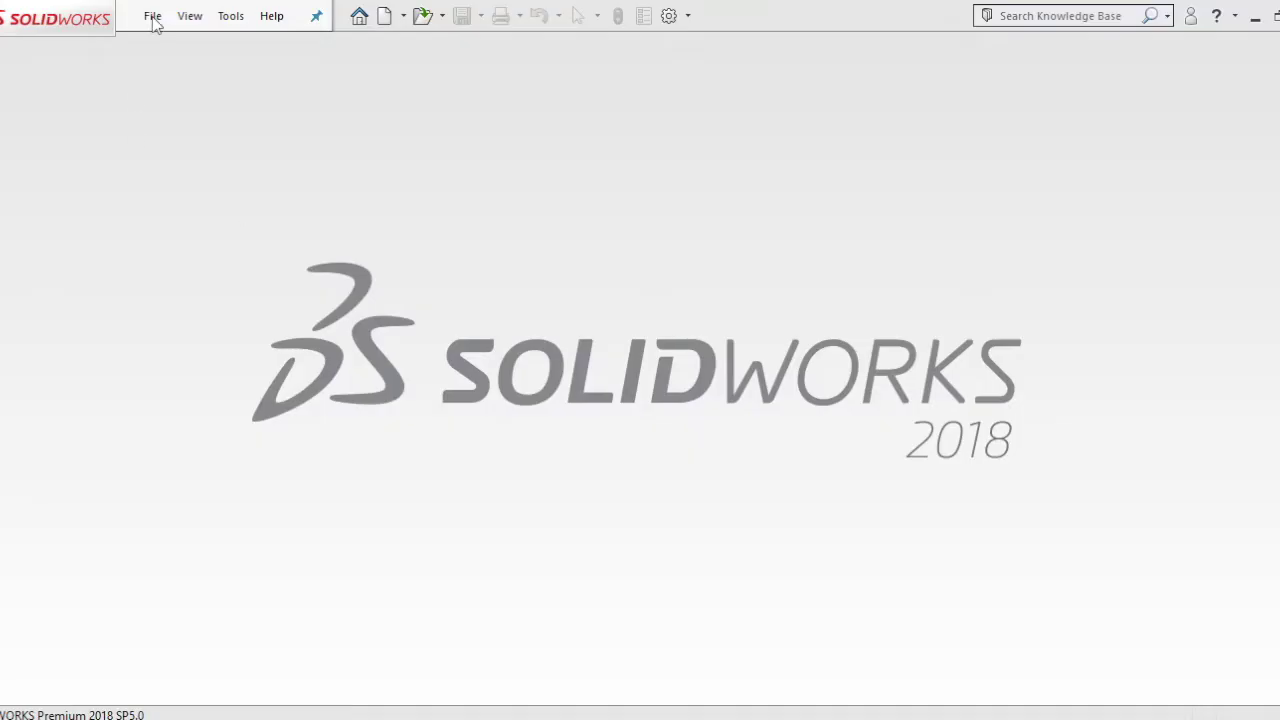
- Create a new blank part document from the New SOLIDWORKS Document dialog
left_click(152, 16)
left_click(186, 46)
double_click(440, 510)
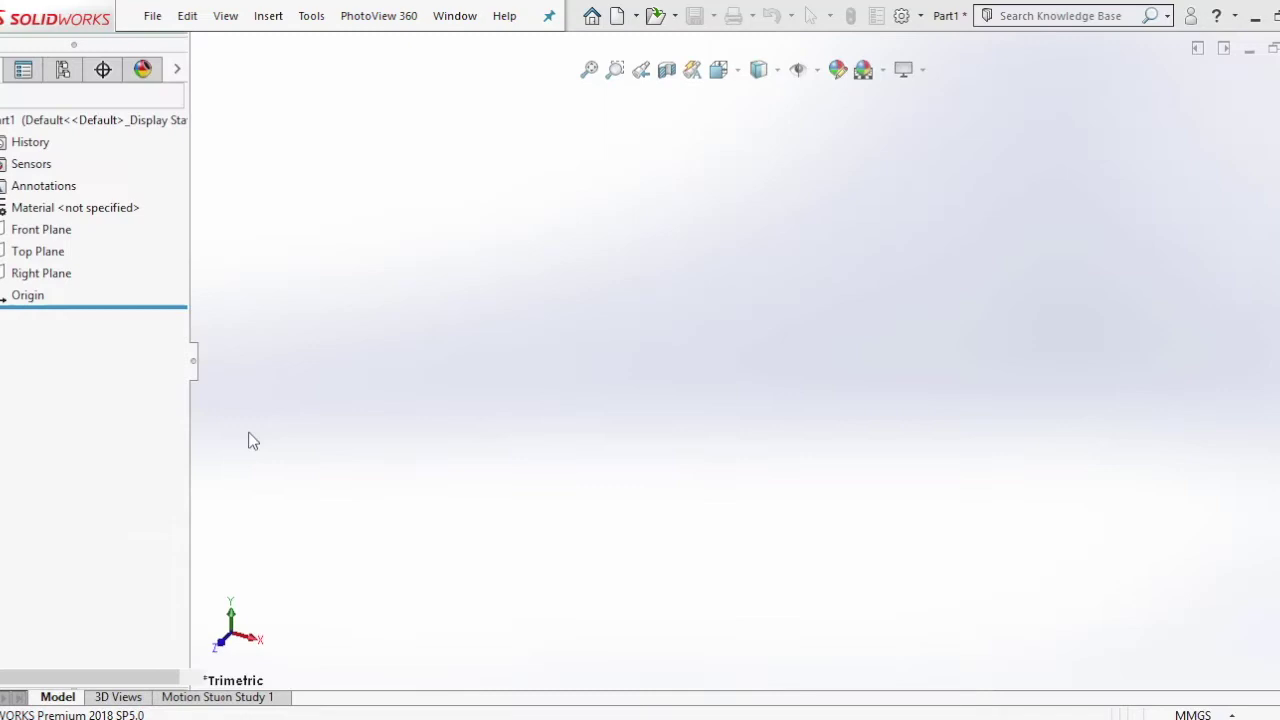
- Sketch a center rectangle at the origin on the Front Plane
left_click(70, 335)
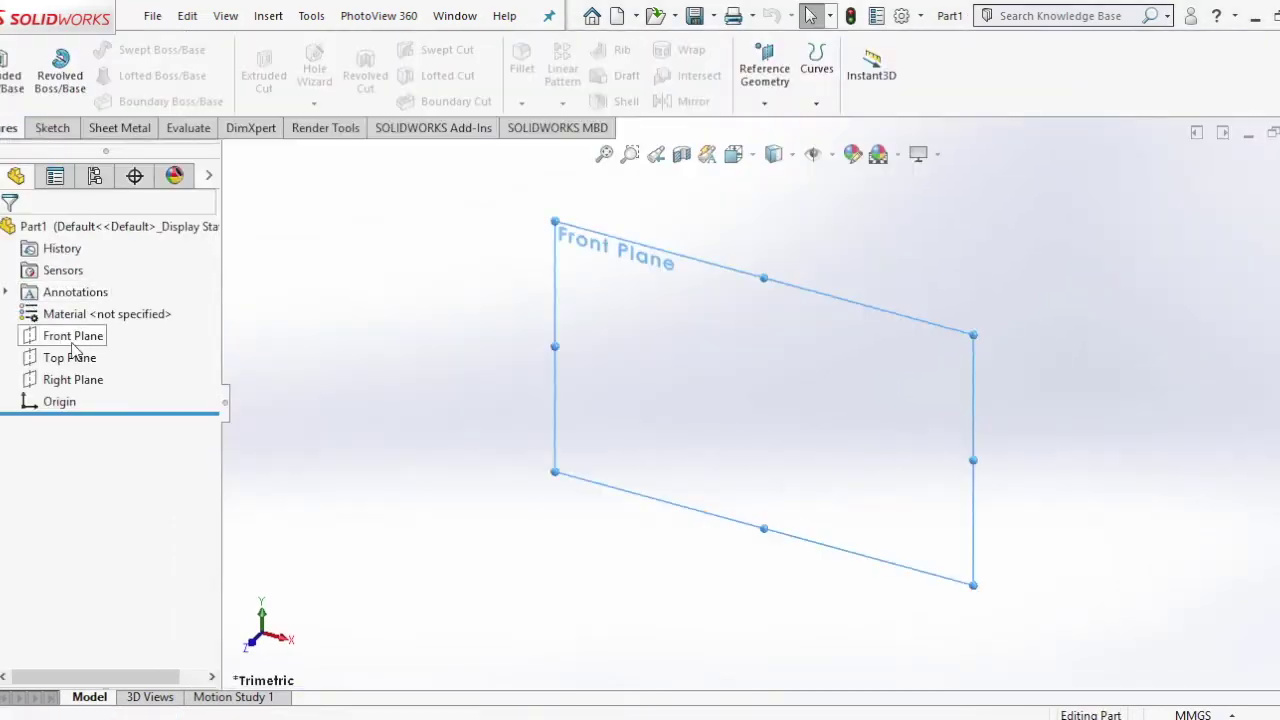
left_click(92, 326)
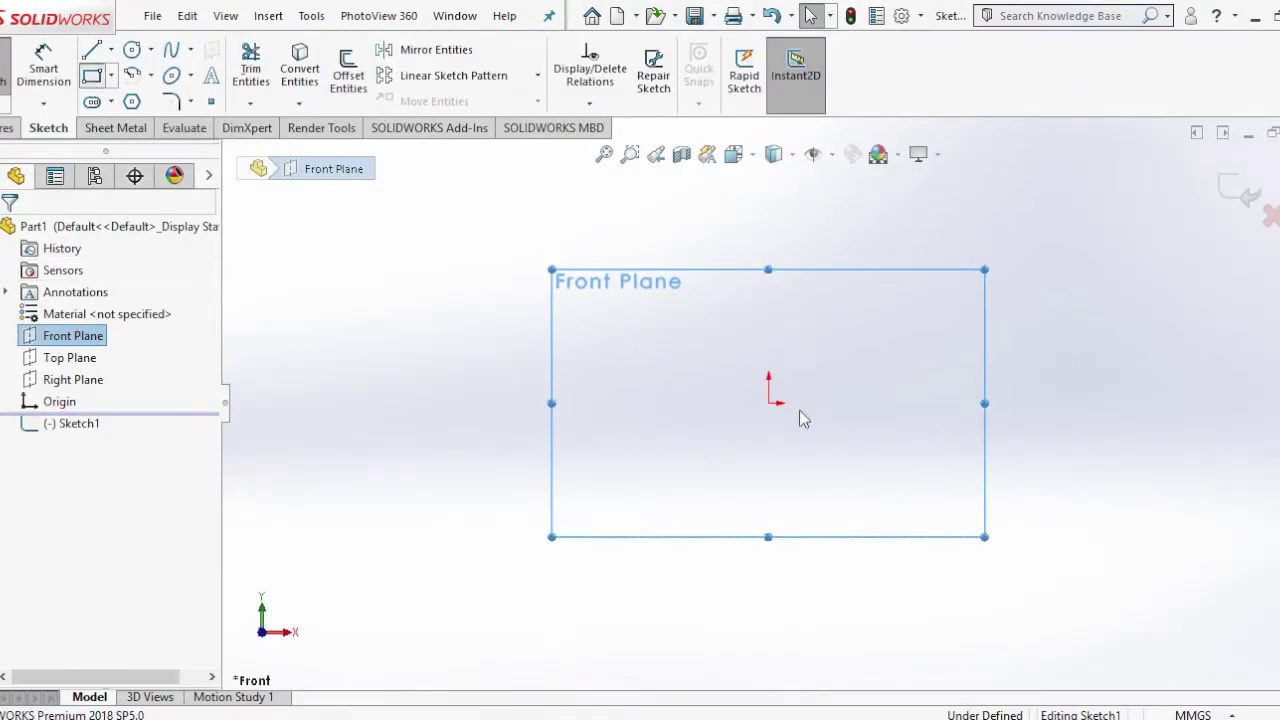
left_click(91, 75)
left_click(85, 305)
left_click(768, 403)
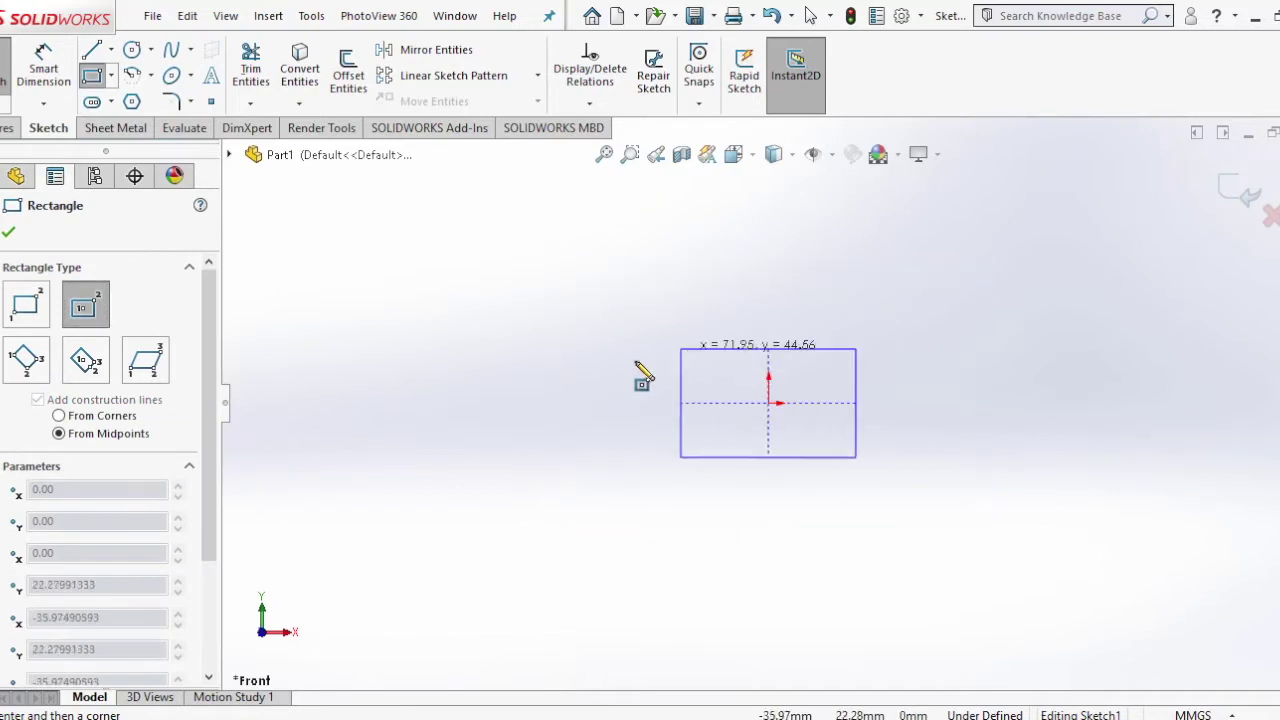
left_click(442, 357)
key("Escape")
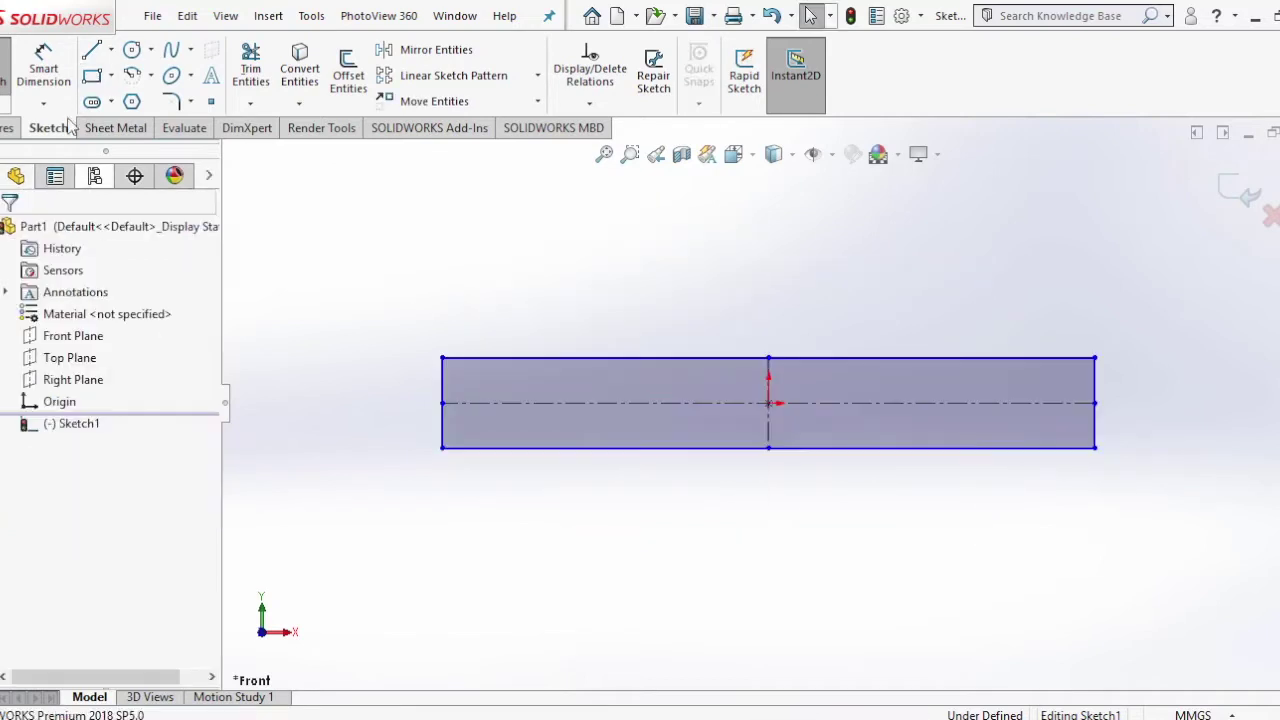
- Dimension the rectangle 300 mm long and 30 mm high
left_click(43, 66)
left_click(519, 457)
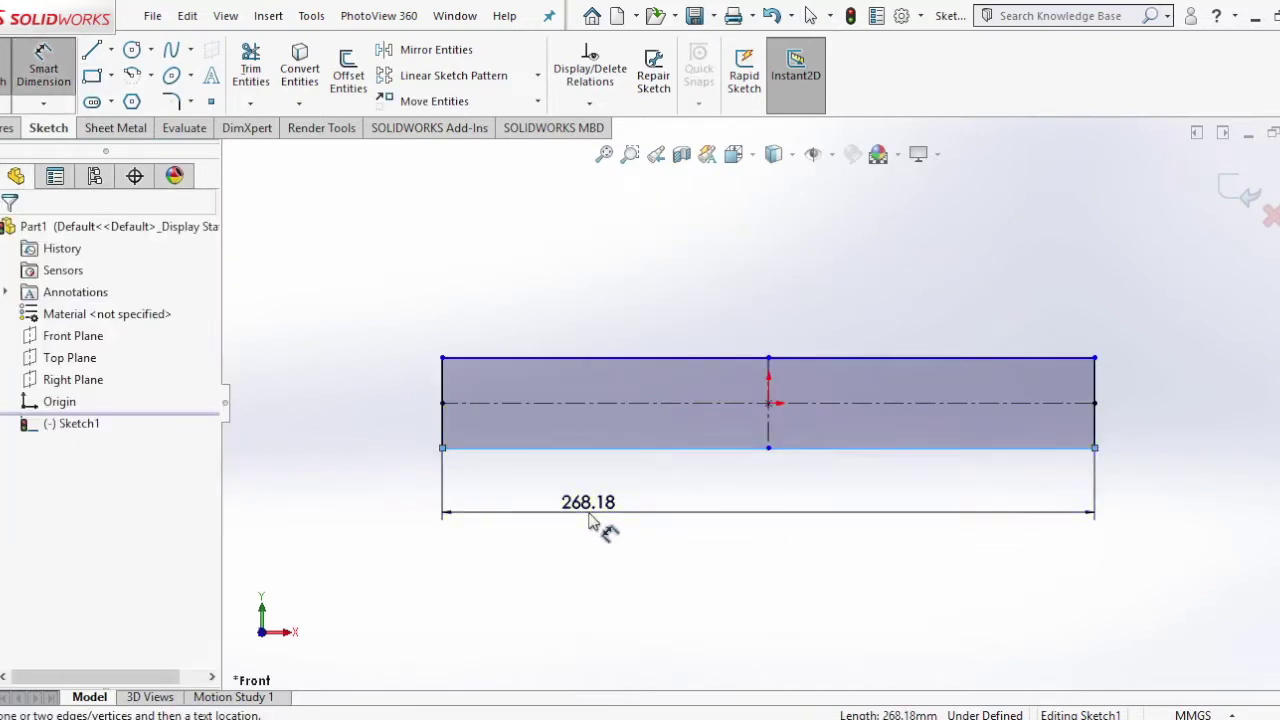
left_click(588, 512)
type("300")
key("Return")
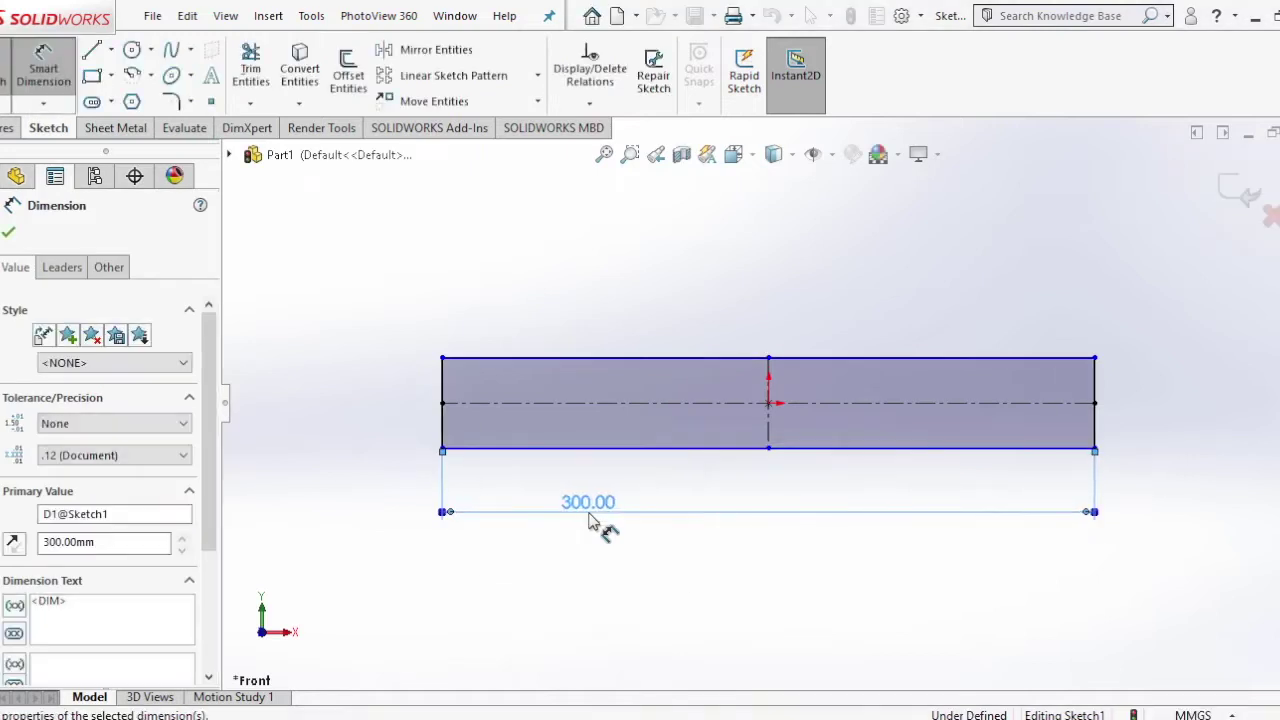
left_click(446, 390)
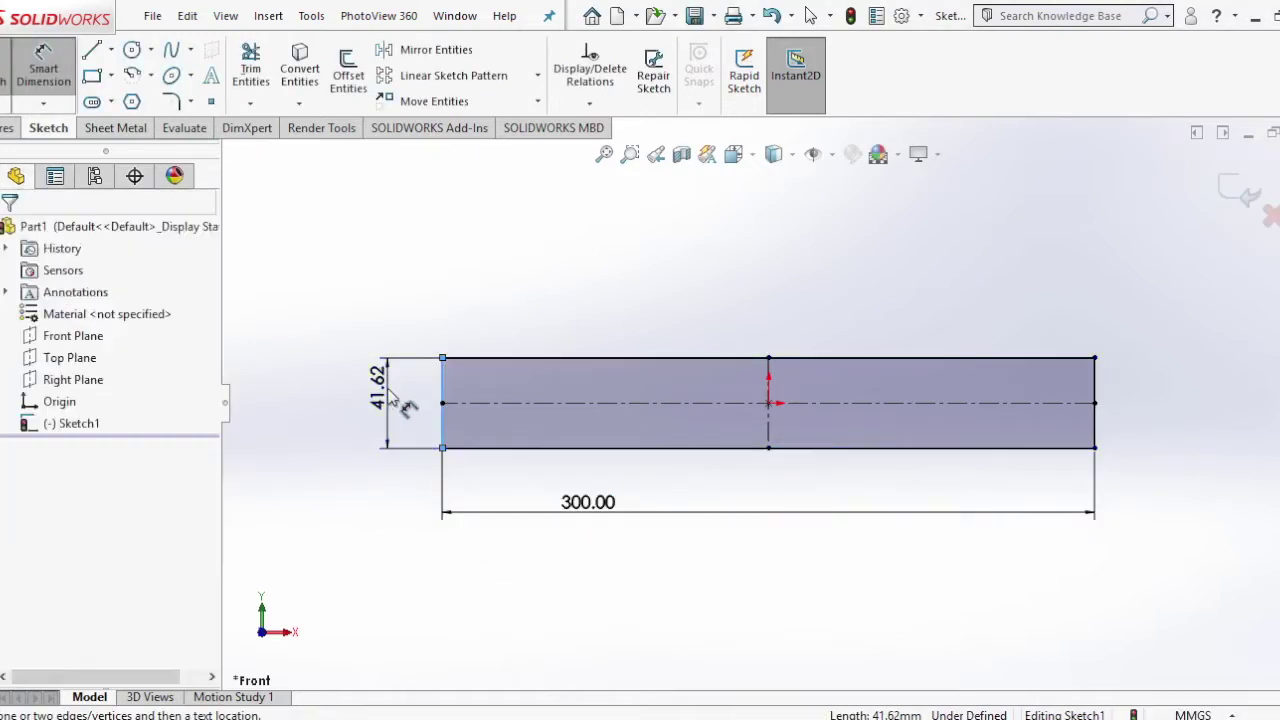
left_click(412, 405)
type("30")
key("Return")
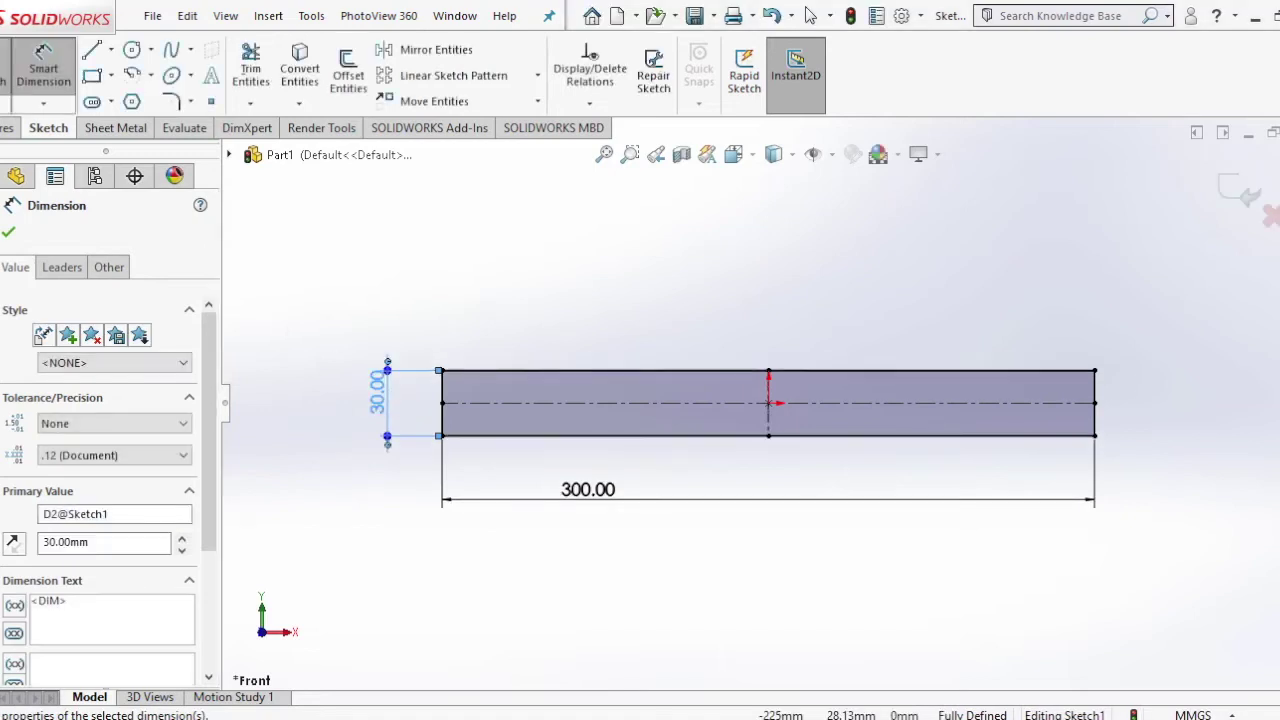
left_click(8, 231)
- Draw a narrow line triangle standing on the bar's top edge
left_click(583, 370)
left_click(608, 328)
left_click(632, 368)
left_click(583, 370)
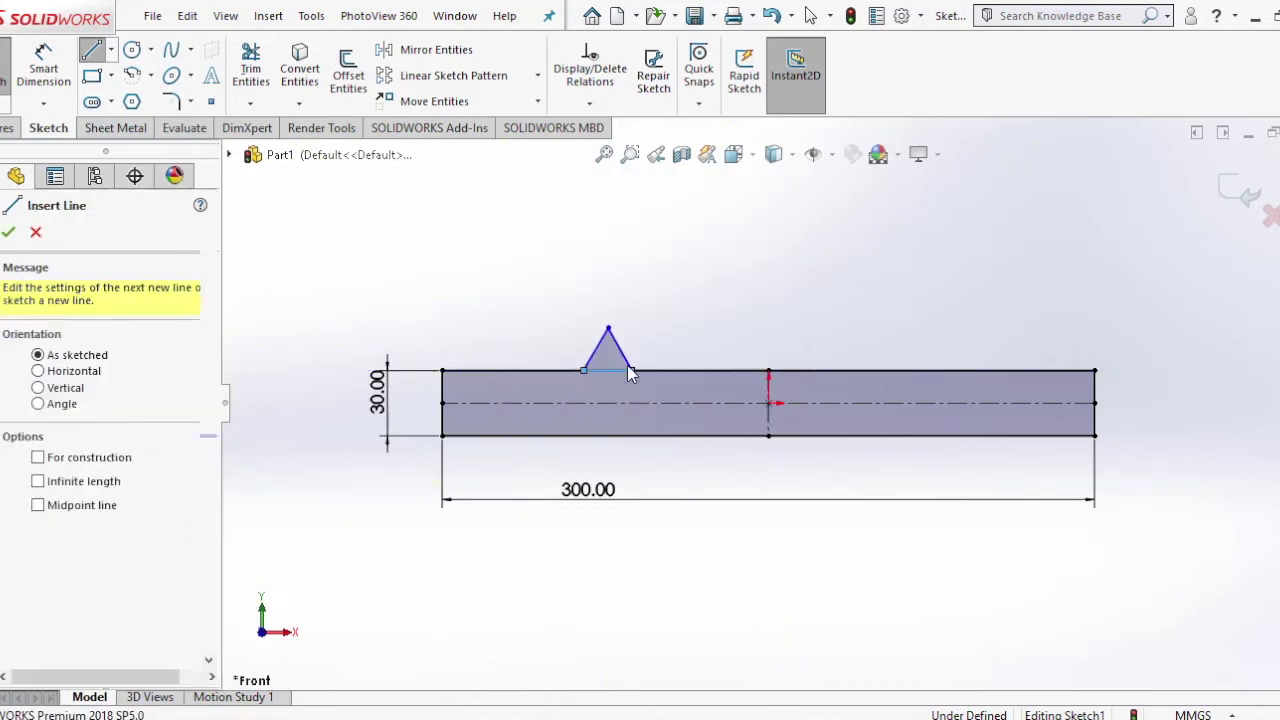
key("Escape")
scroll(627, 394, "down", 2)
- Dimension the triangle's apex 87.5 mm from the origin
key("d")
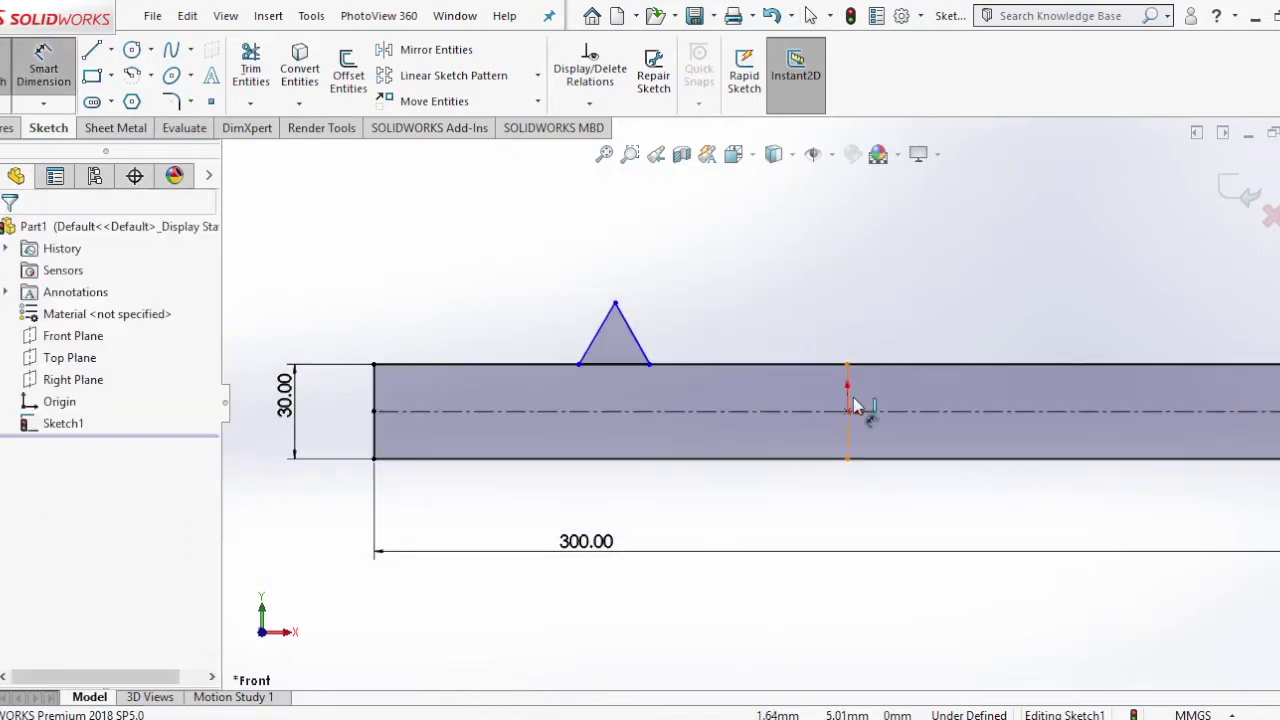
left_click(846, 413)
left_click(615, 304)
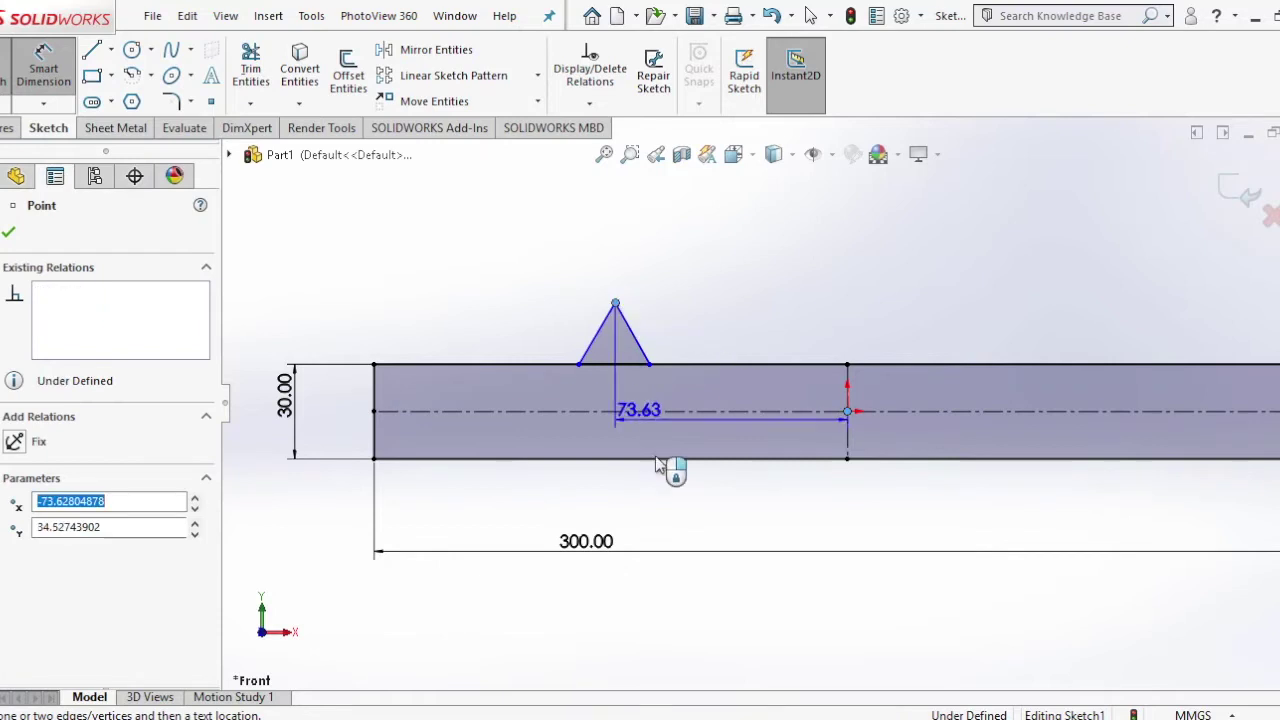
left_click(714, 524)
type("87.5")
key("Return")
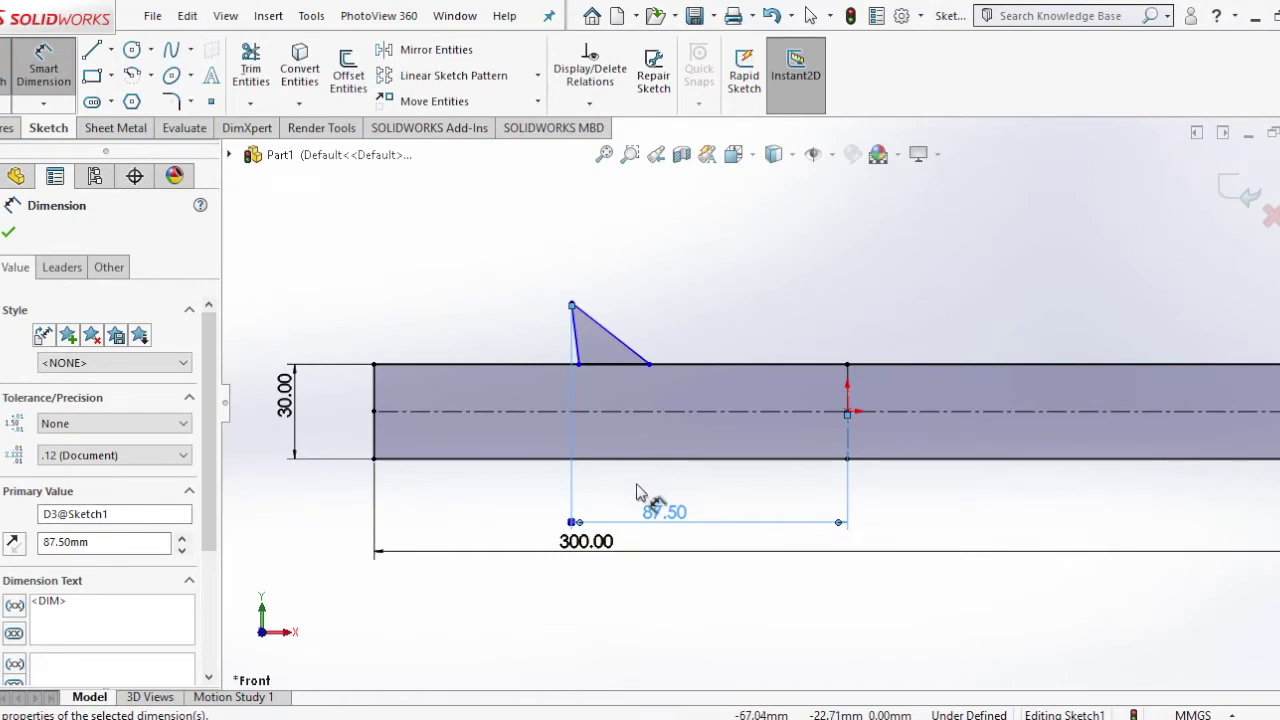
key("ctrl+z")
scroll(593, 342, "down", 3)
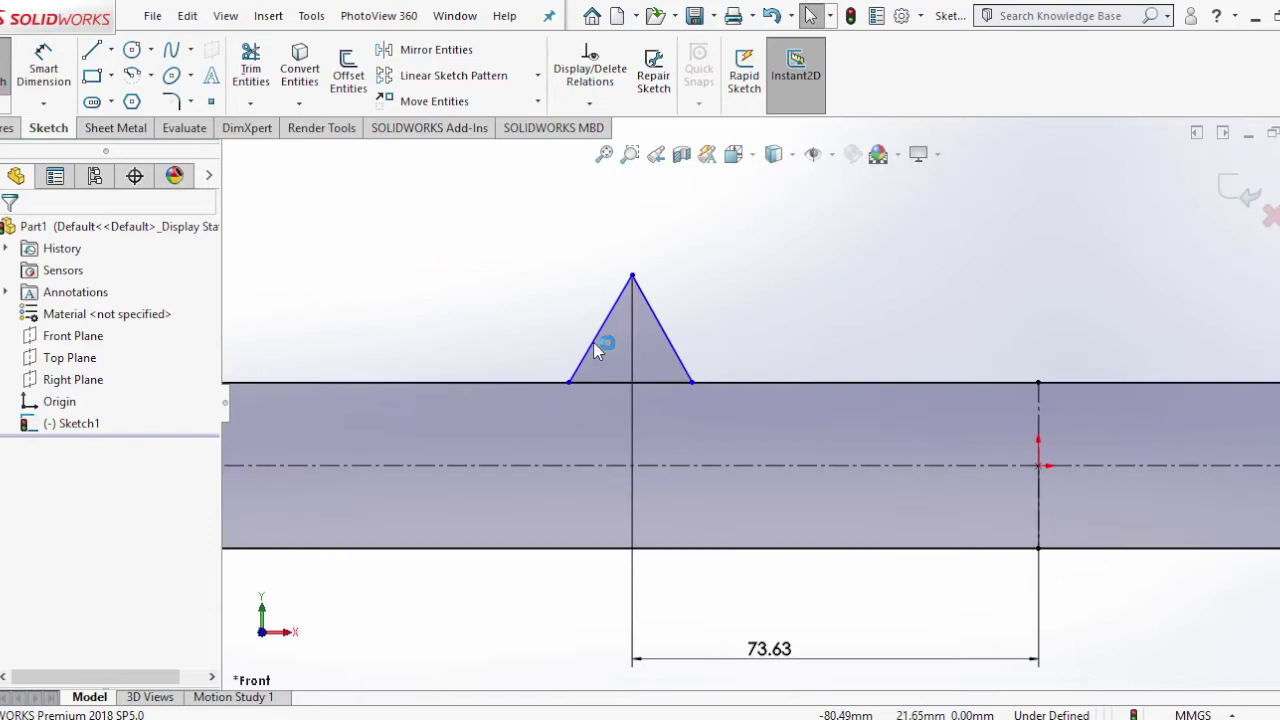
left_click(605, 325)
left_click(666, 335, "ctrl")
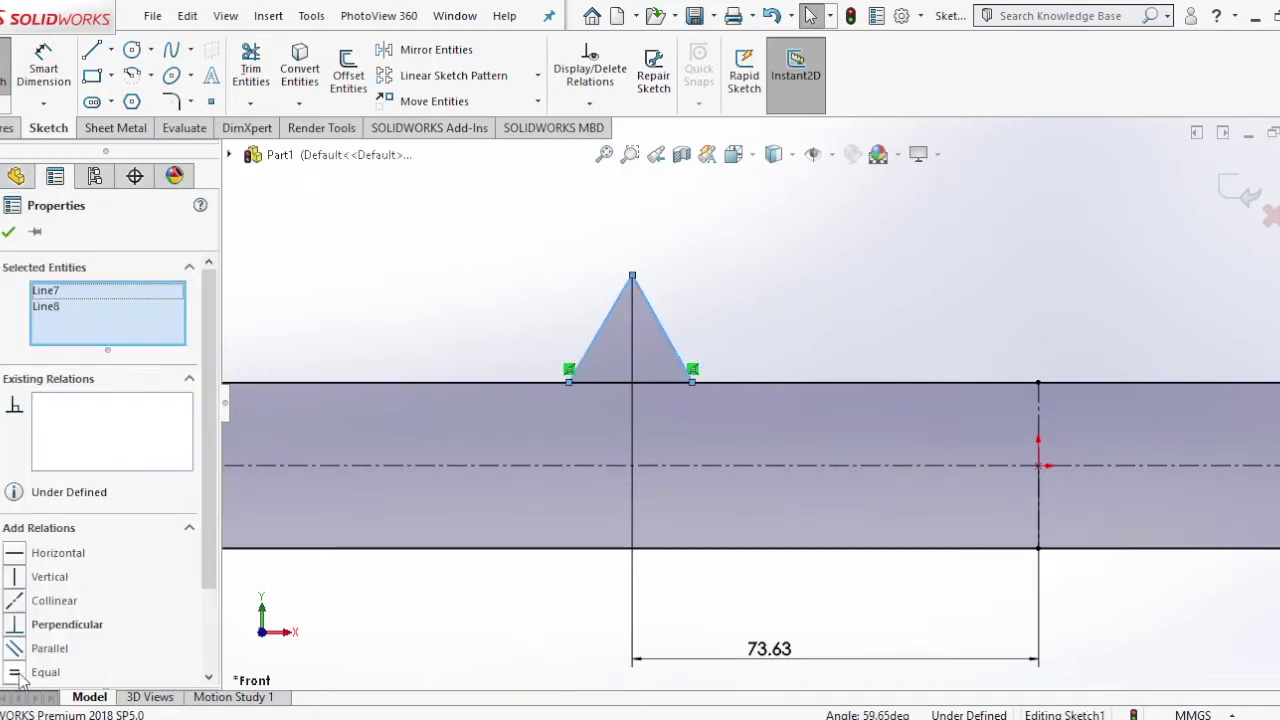
left_click(10, 233)
scroll(769, 412, "up", 2)
double_click(766, 568)
key("BackSpace")
type("87.5")
key("Return")
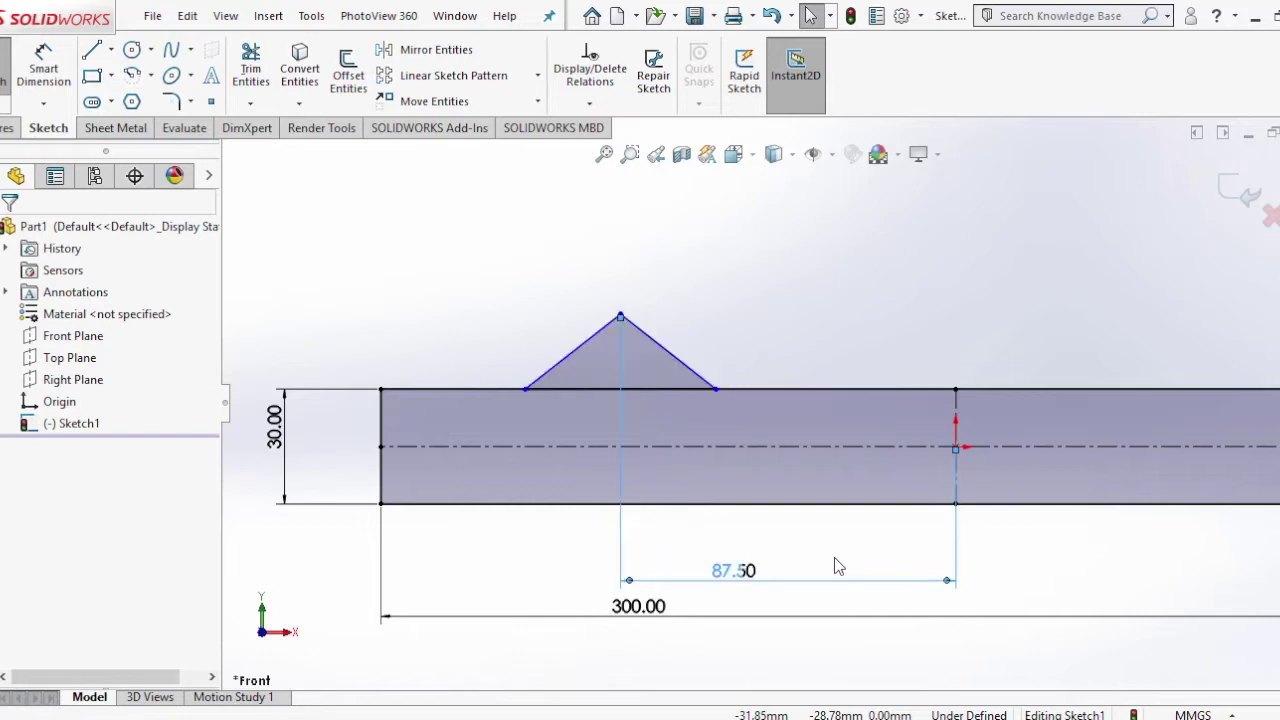
- Set the apex height to 50 mm and the triangle base width to 15 mm
left_click(43, 65)
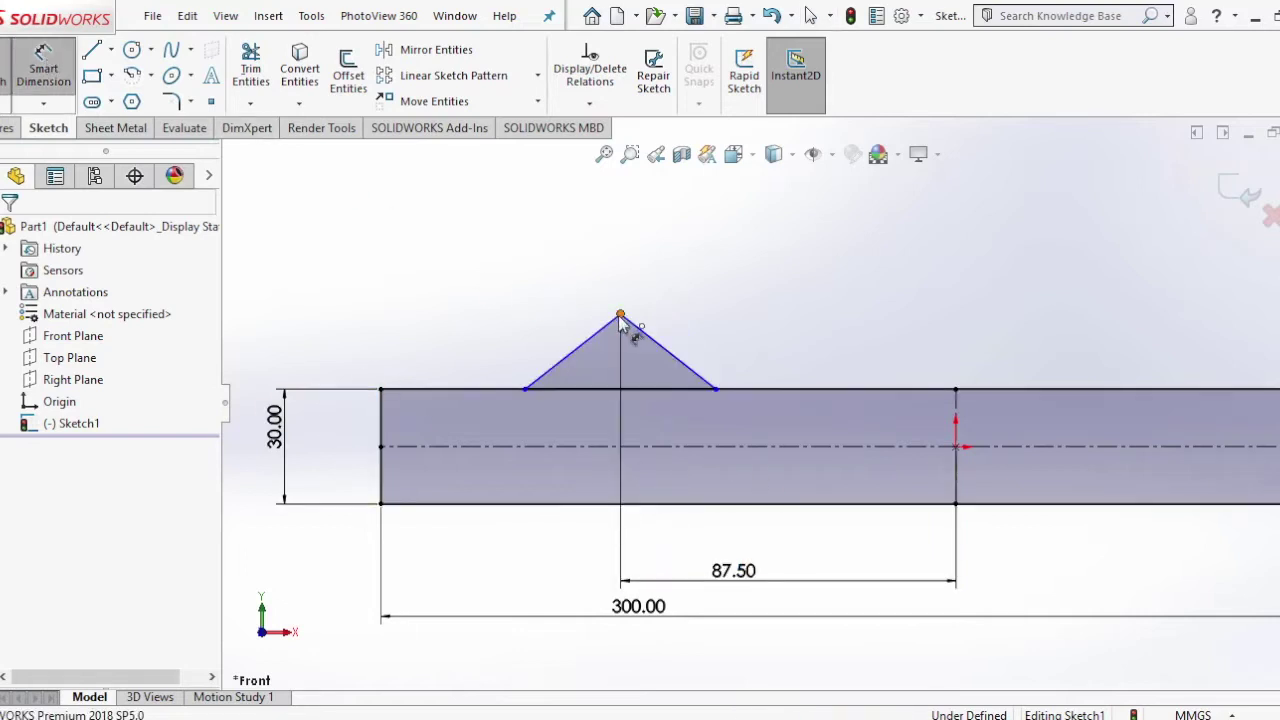
left_click(620, 316)
left_click(955, 446)
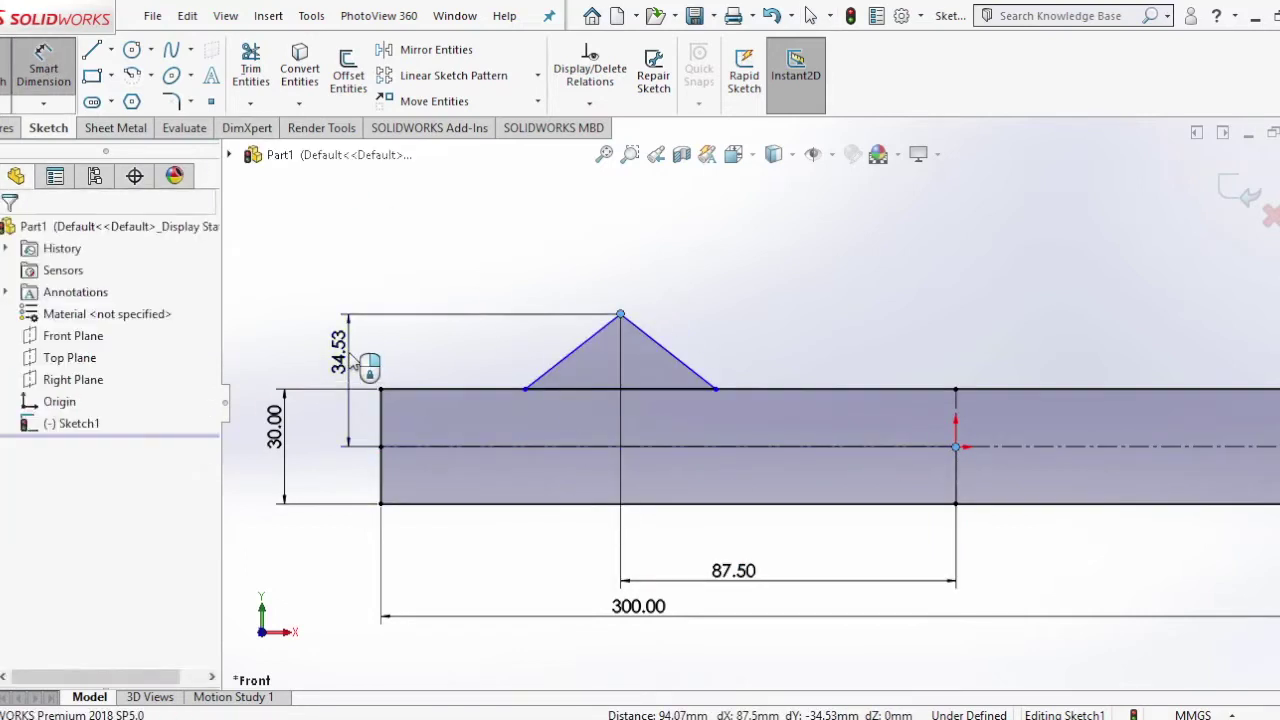
left_click(351, 361)
type("50")
key("Return")
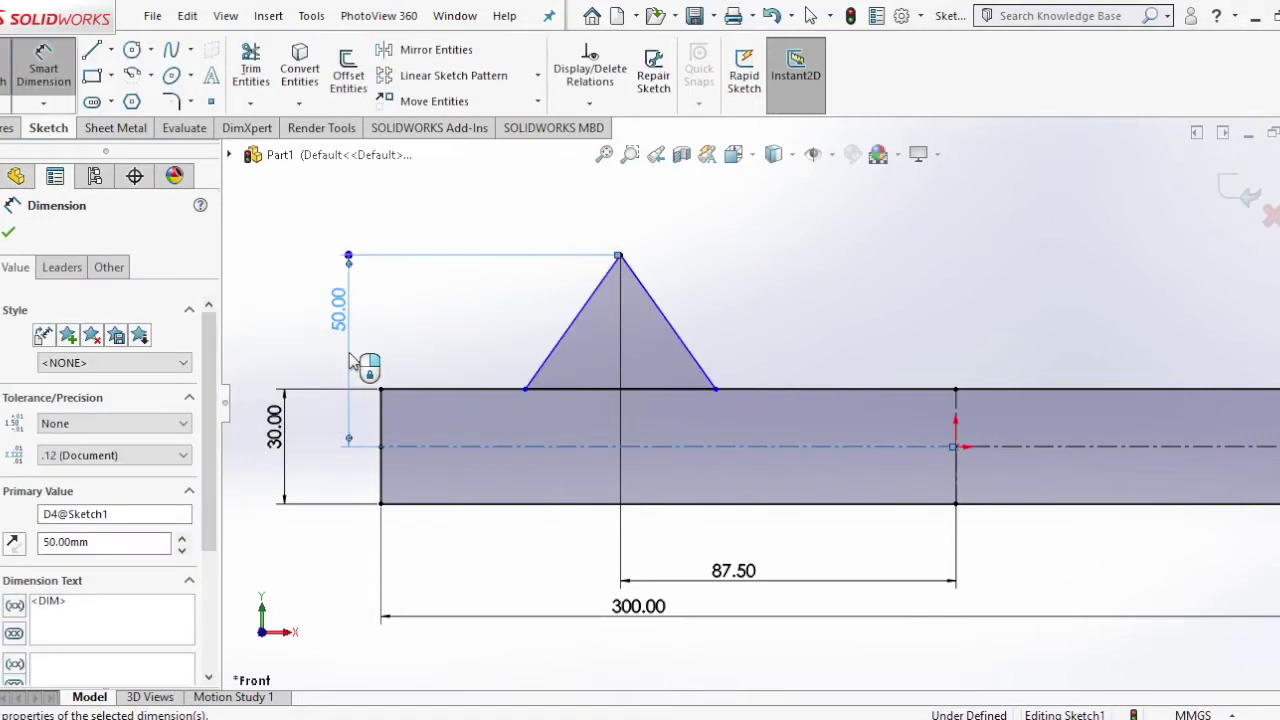
left_click(8, 235)
left_click(526, 389)
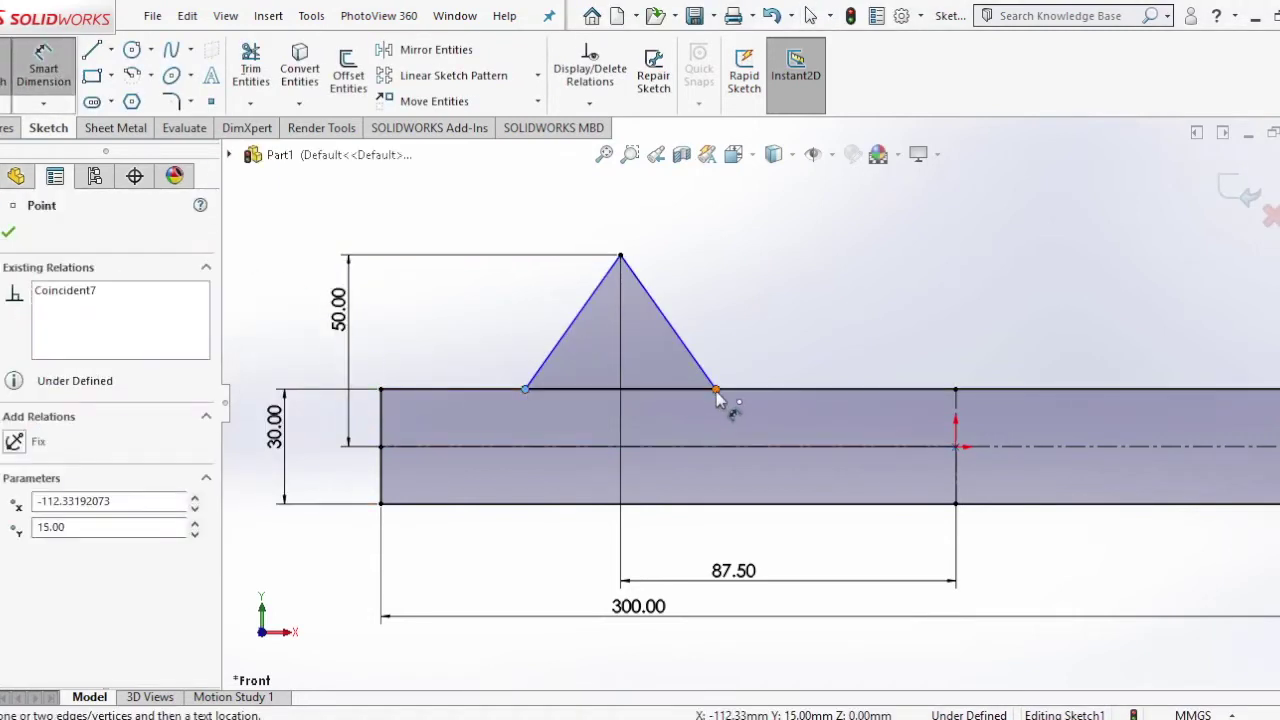
left_click(595, 418)
type("15")
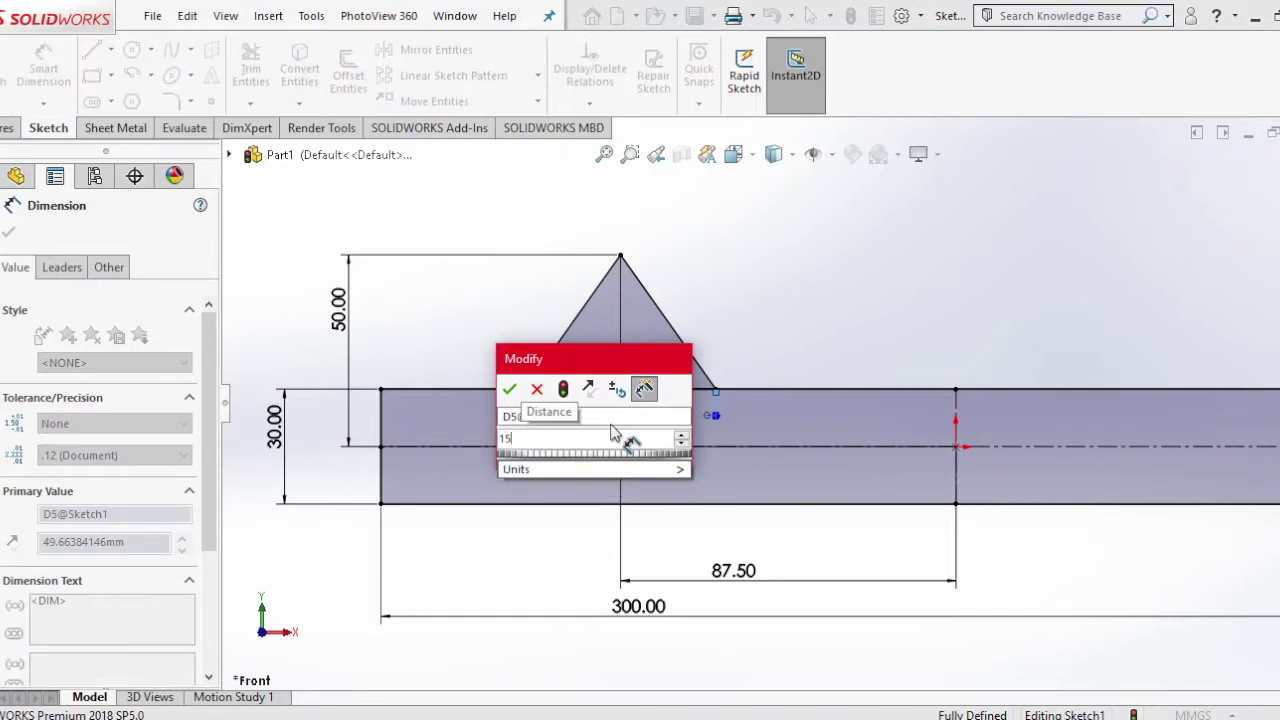
key("Return")
scroll(612, 410, "down", 1)
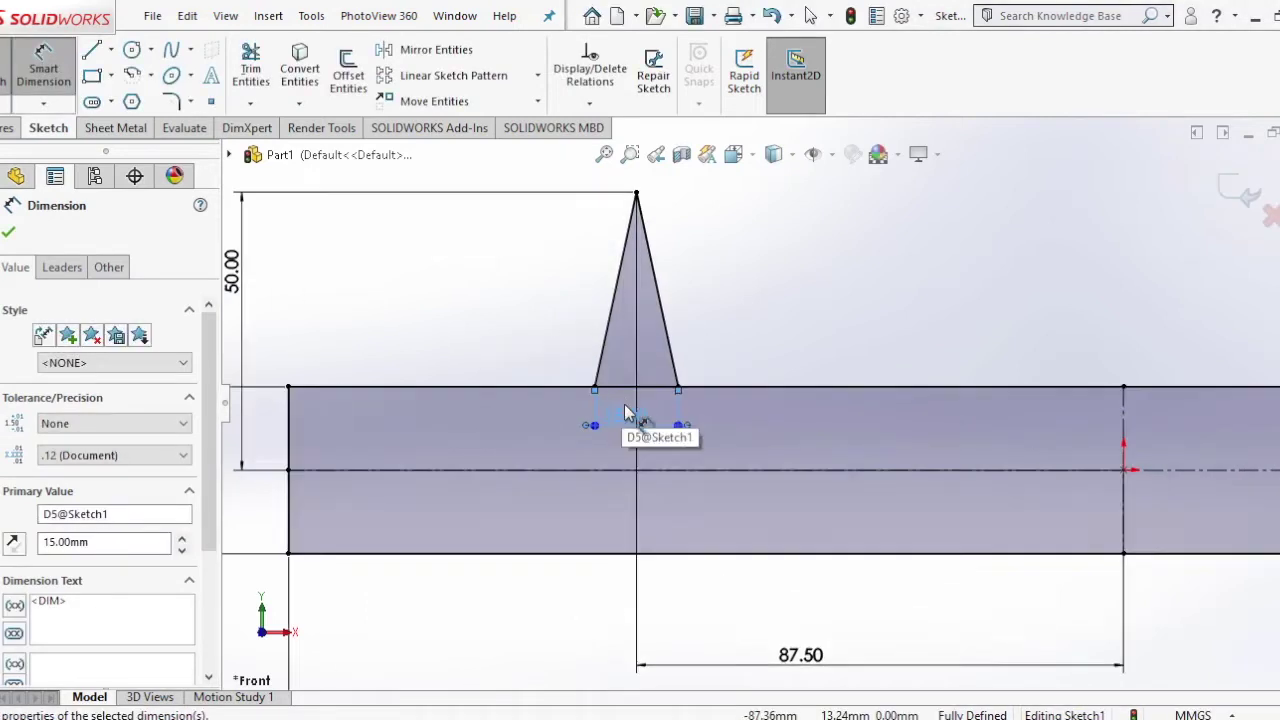
scroll(630, 405, "up", 1)
scroll(660, 390, "down", 1)
- Draw a small circle on the triangle's centreline
left_click(132, 50)
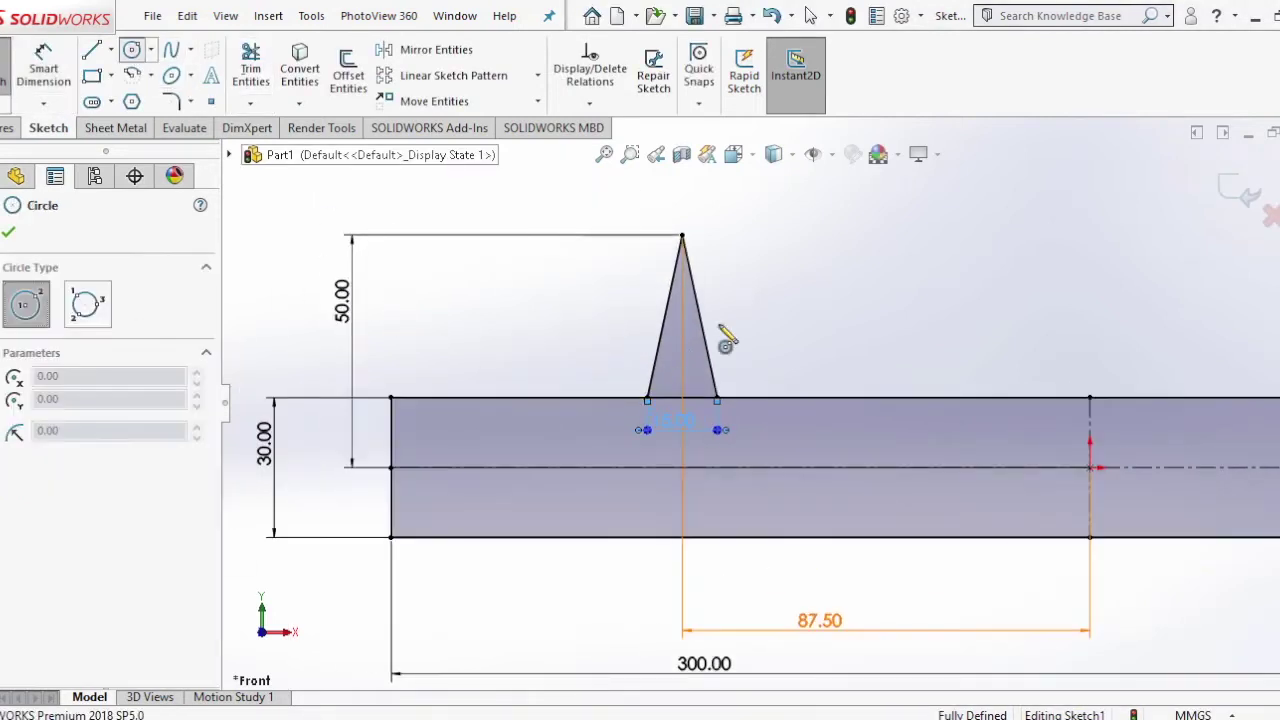
scroll(712, 318, "down", 3)
left_click(712, 298)
left_click(716, 318)
scroll(700, 380, "up", 2)
right_click(850, 210)
left_click(871, 294)
- Give the circle a 5 mm diameter
left_click(40, 85)
left_click(740, 324)
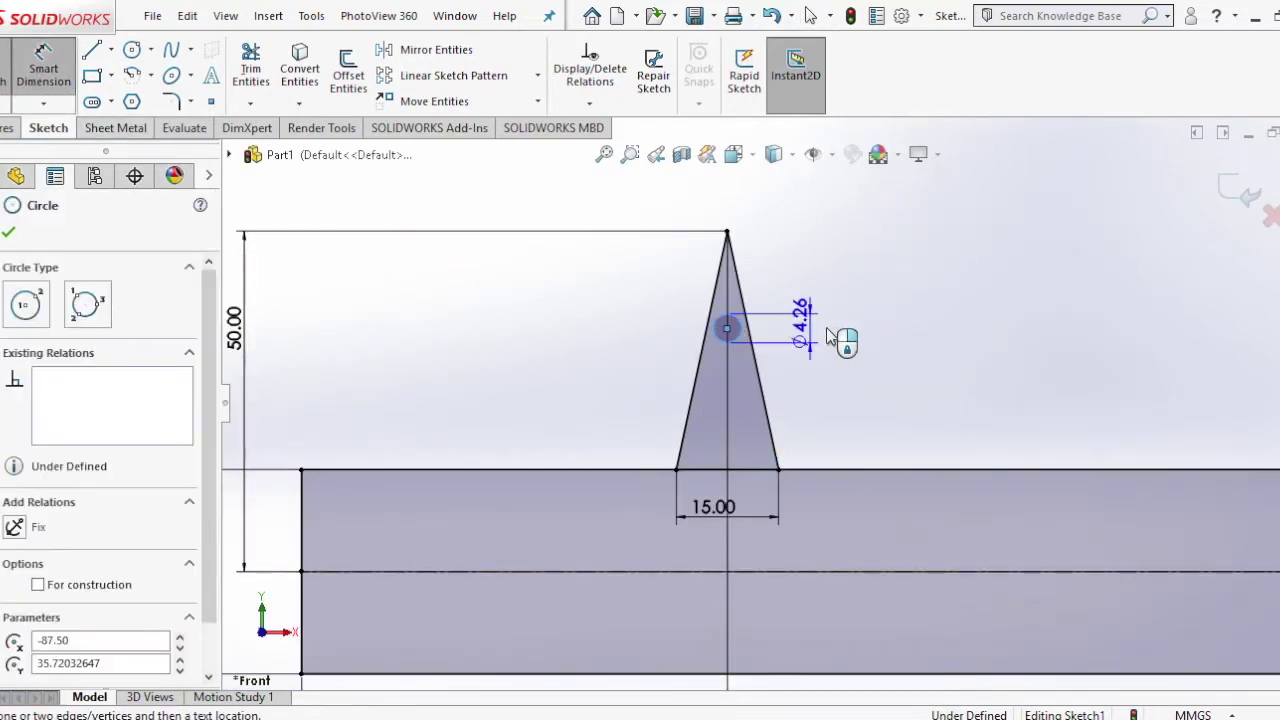
left_click(843, 342)
type("5")
key("Return")
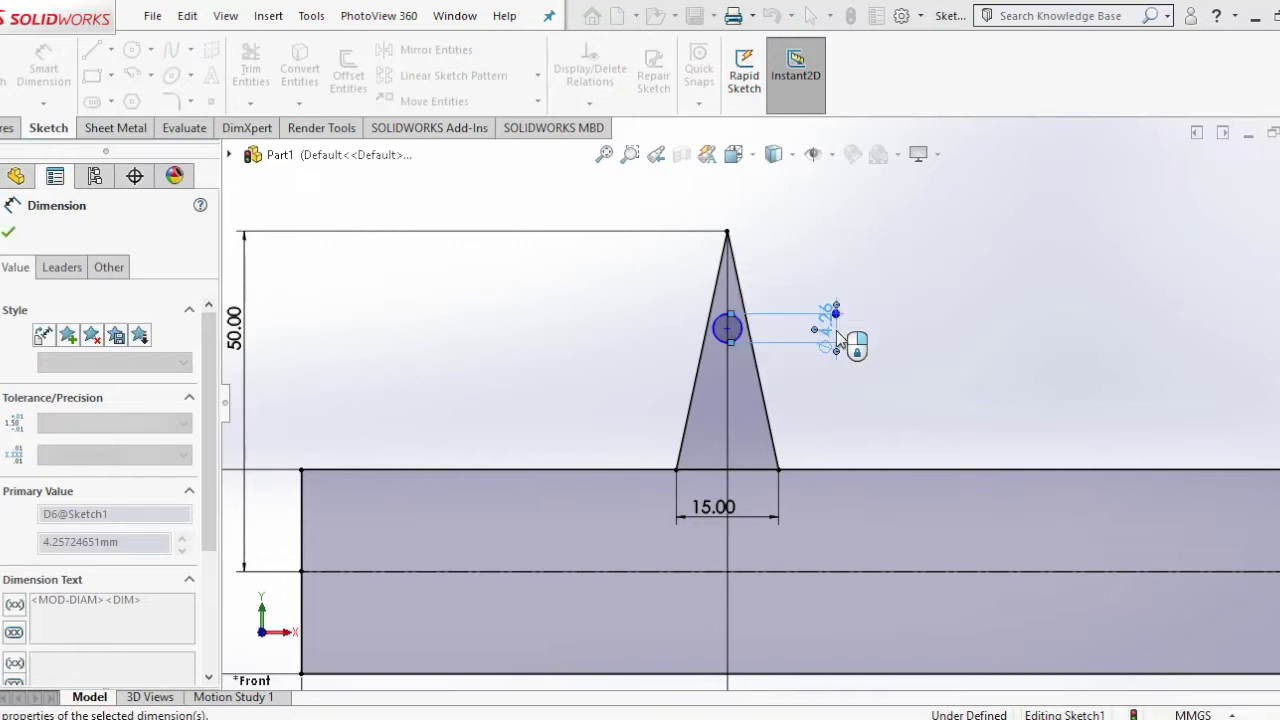
scroll(790, 355, "up", 3)
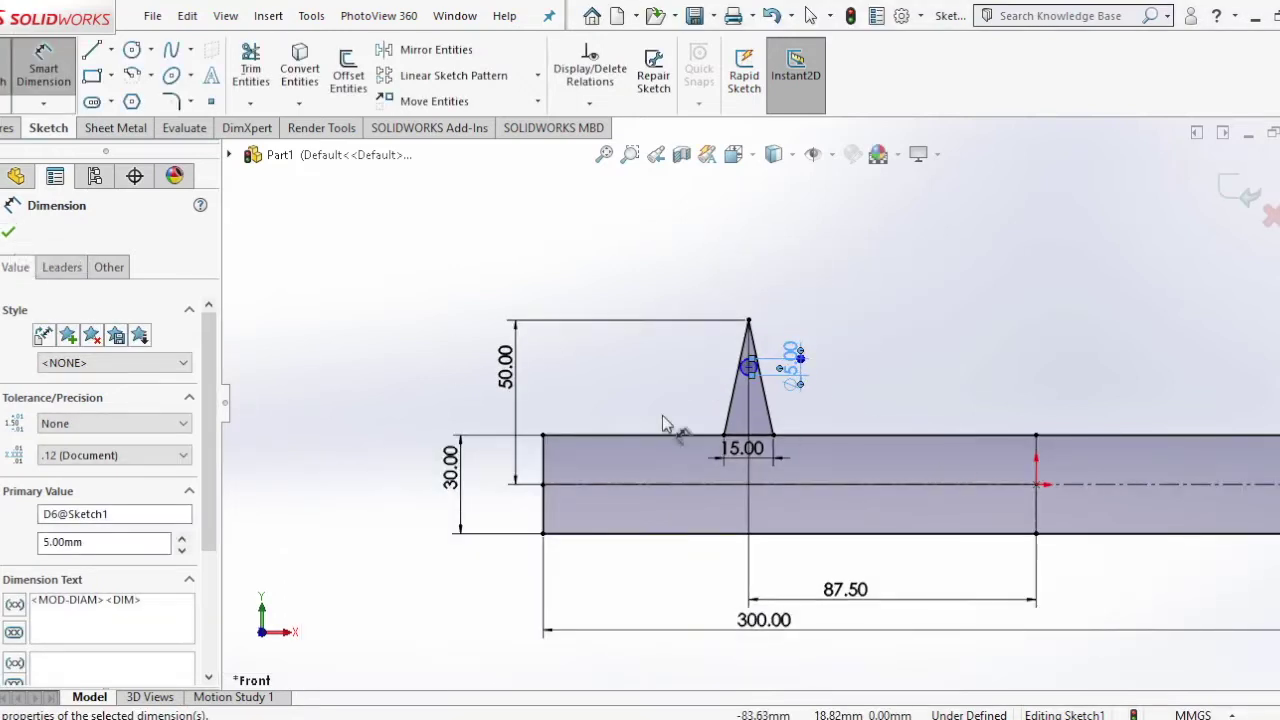
key("Escape")
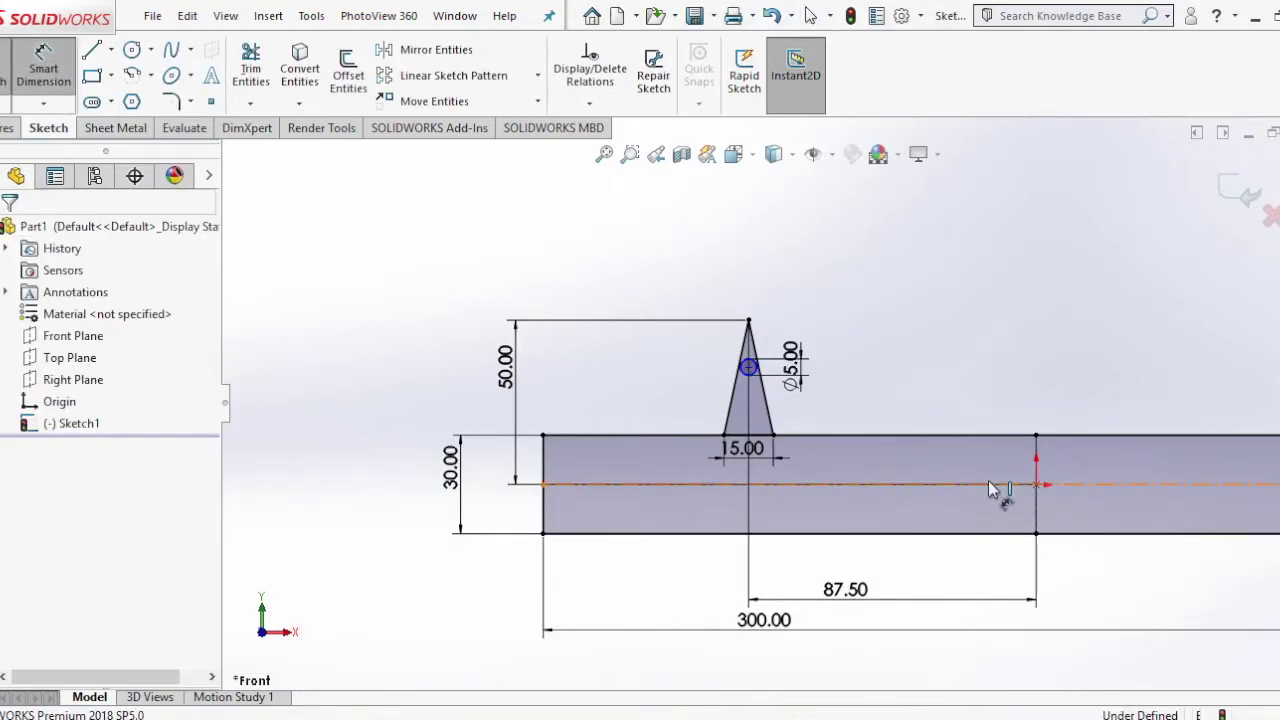
- Place the circle's centre 35 mm above the bar's centreline
left_click(990, 488)
left_click(748, 367)
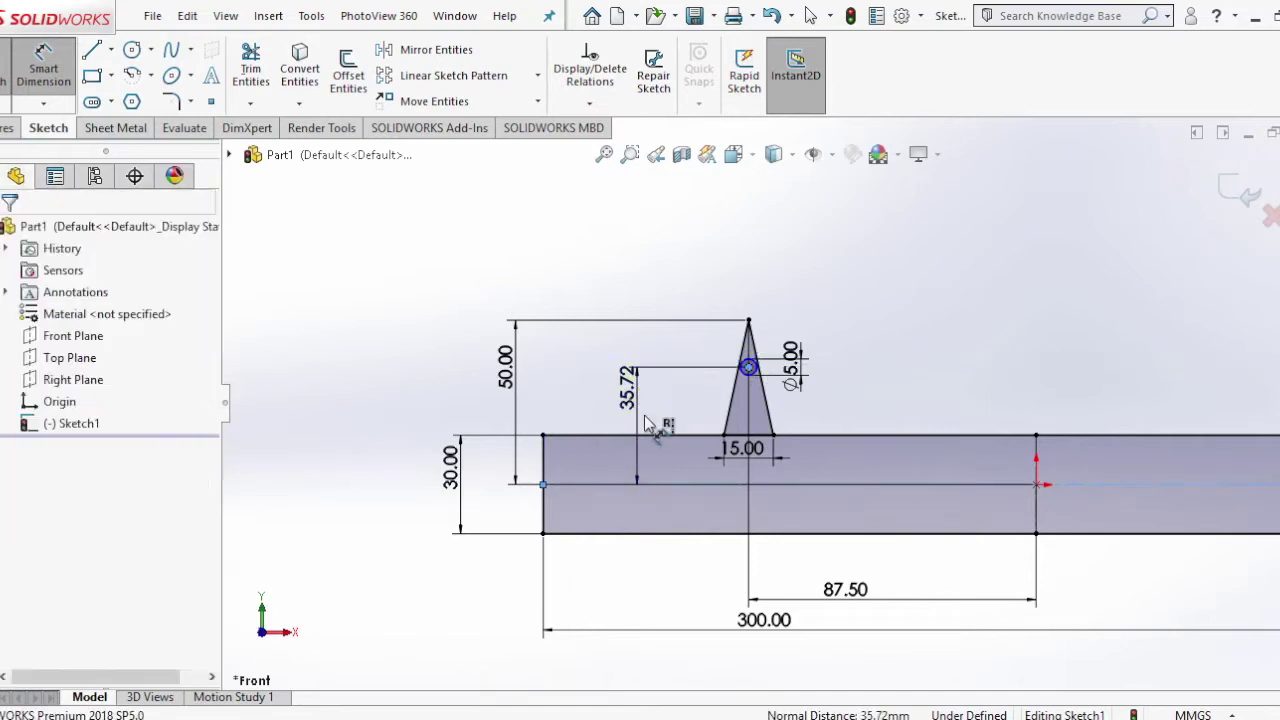
left_click(648, 424)
type("35")
key("Return")
scroll(728, 413, "down", 2)
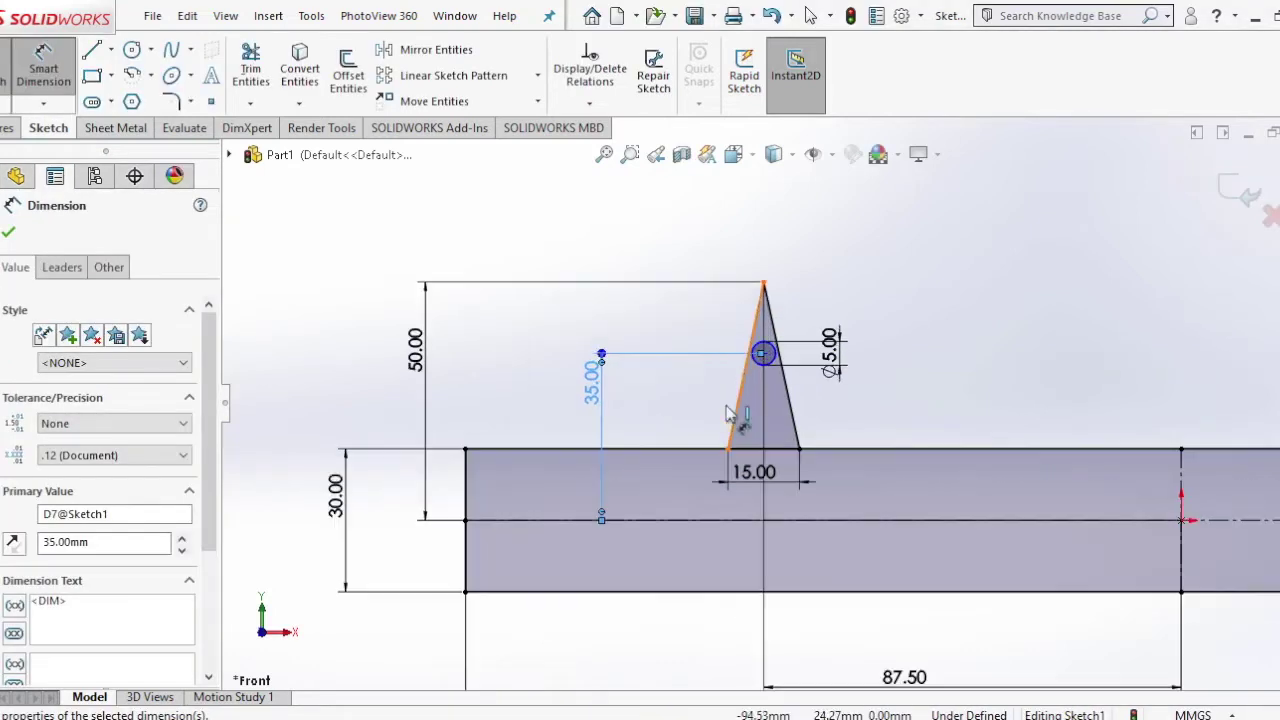
left_click(8, 235)
scroll(767, 370, "up", 4)
scroll(767, 370, "up", 2)
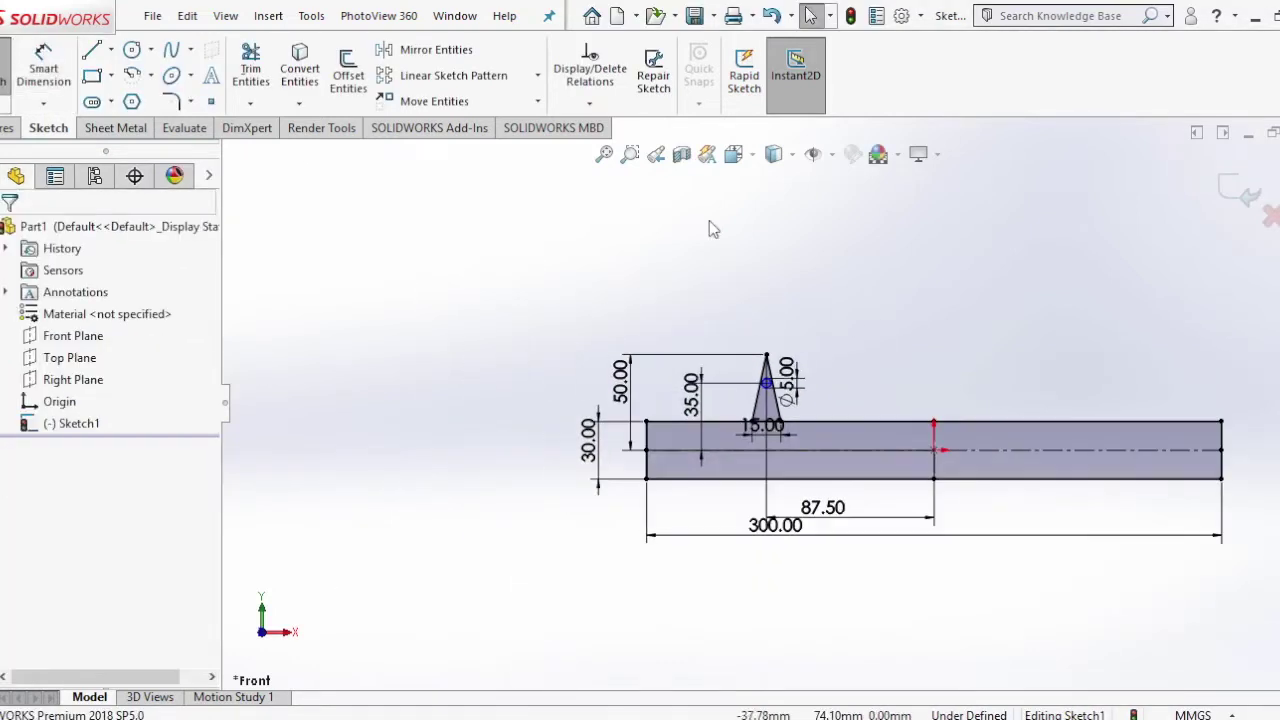
- Start Mirror Entities with the vertical line through the origin as the mirror axis
left_click(450, 62)
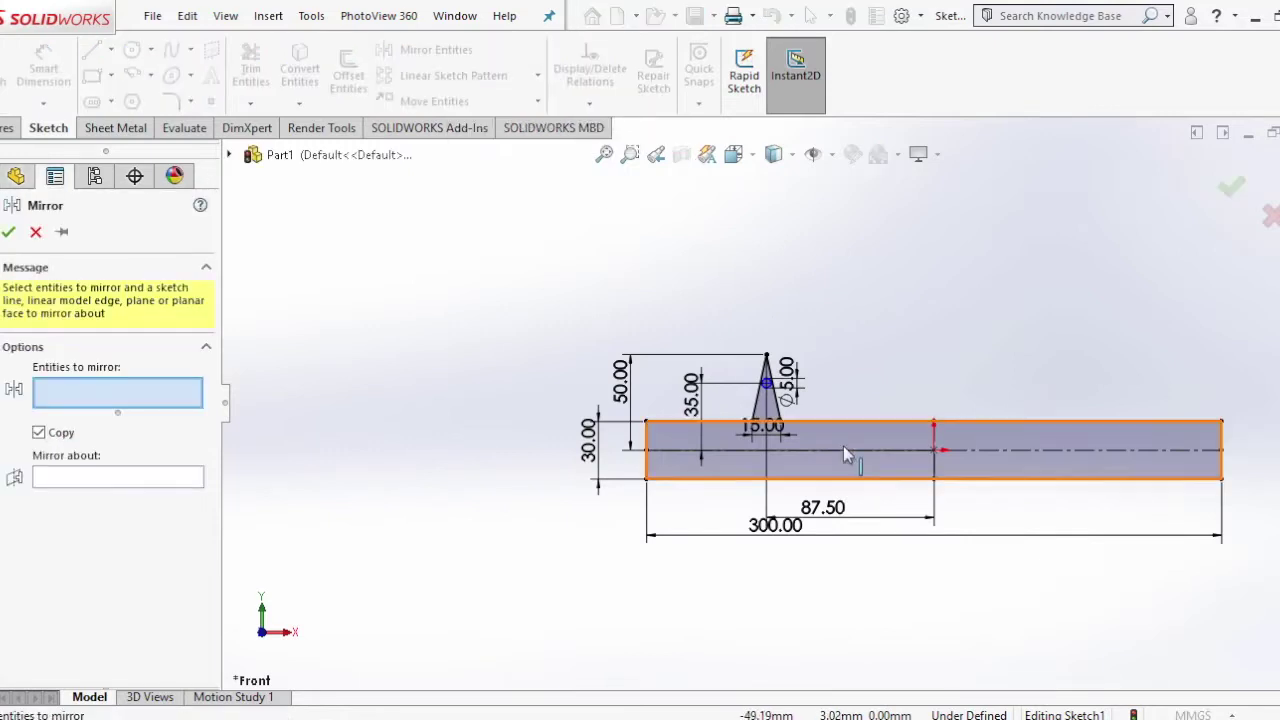
scroll(845, 448, "down", 3)
left_click(925, 408)
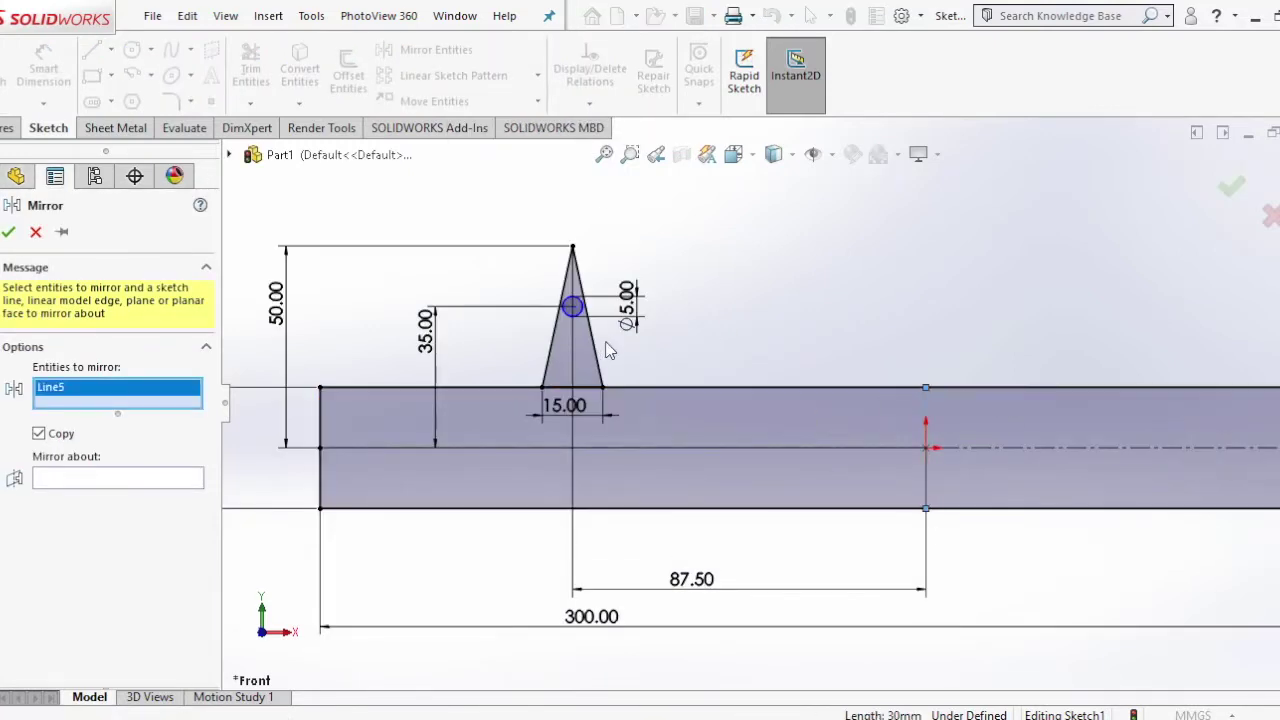
scroll(549, 310, "down", 3)
key("Delete")
left_click(184, 478)
left_click(1158, 447)
left_click(184, 405)
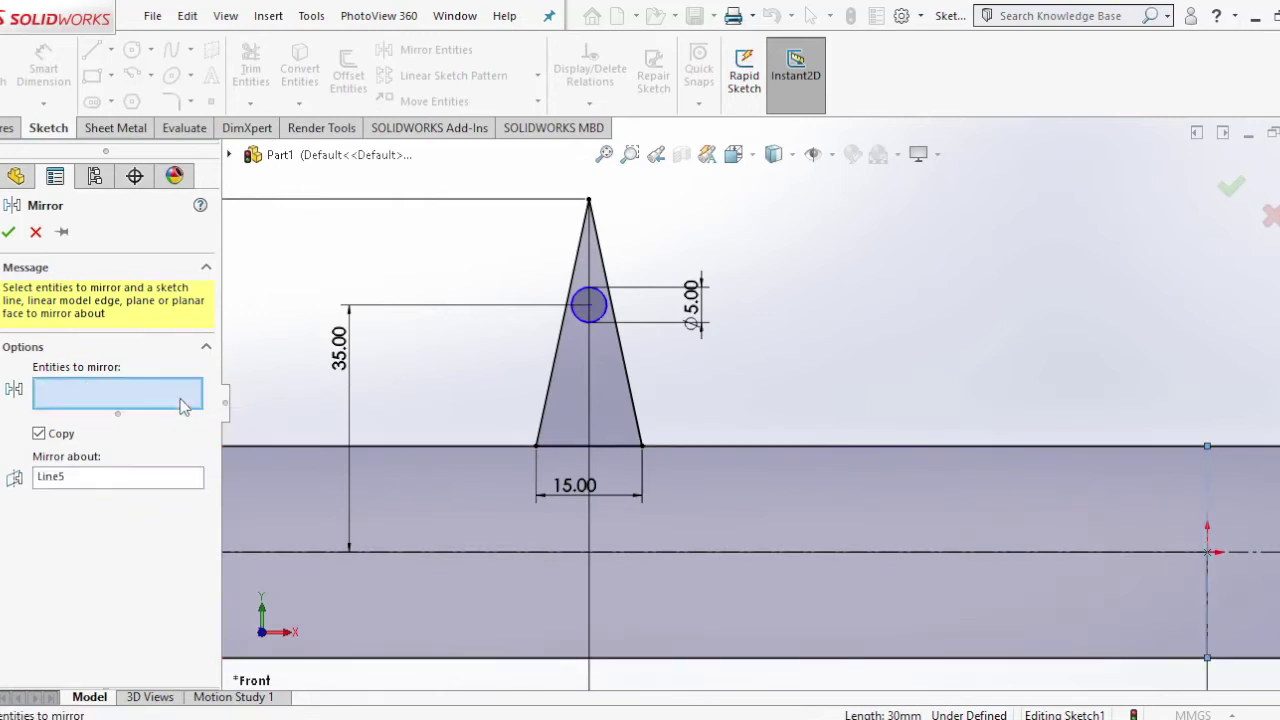
- Mirror both triangle sides and the 5 mm circle onto the bar's right half
left_click(557, 345)
left_click(621, 350)
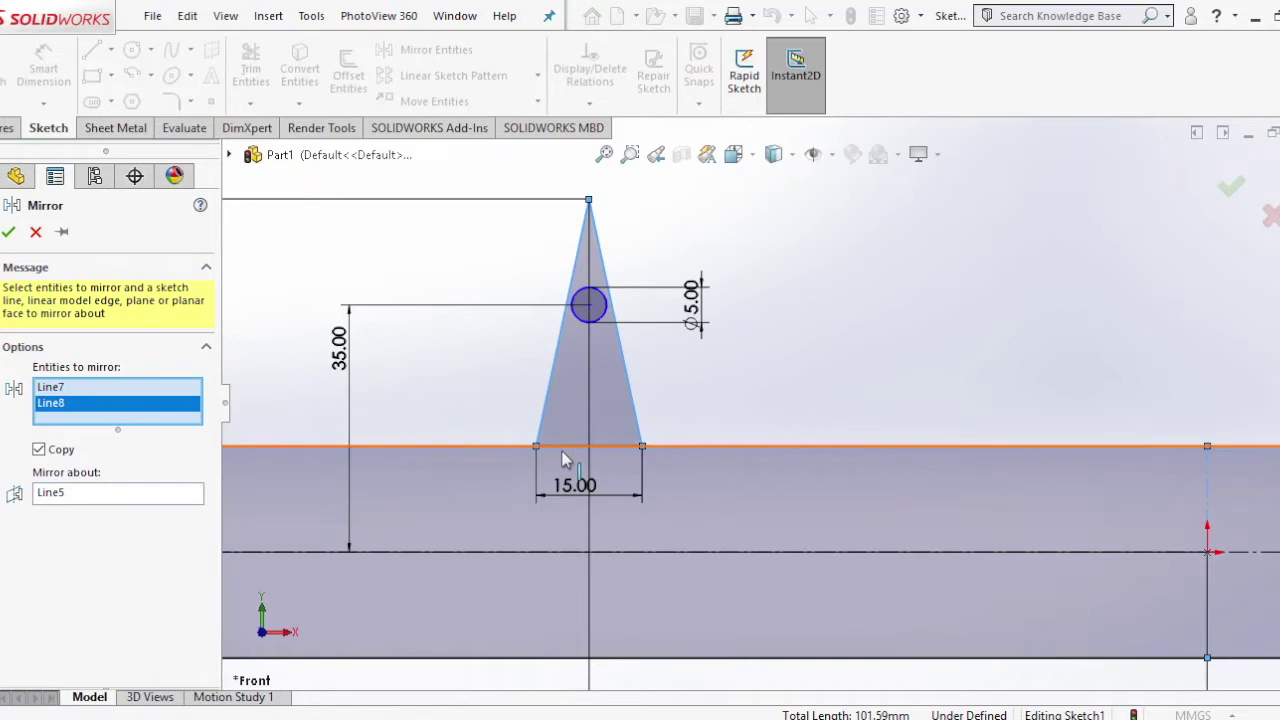
left_click(597, 292)
scroll(543, 371, "up", 2)
scroll(575, 375, "up", 2)
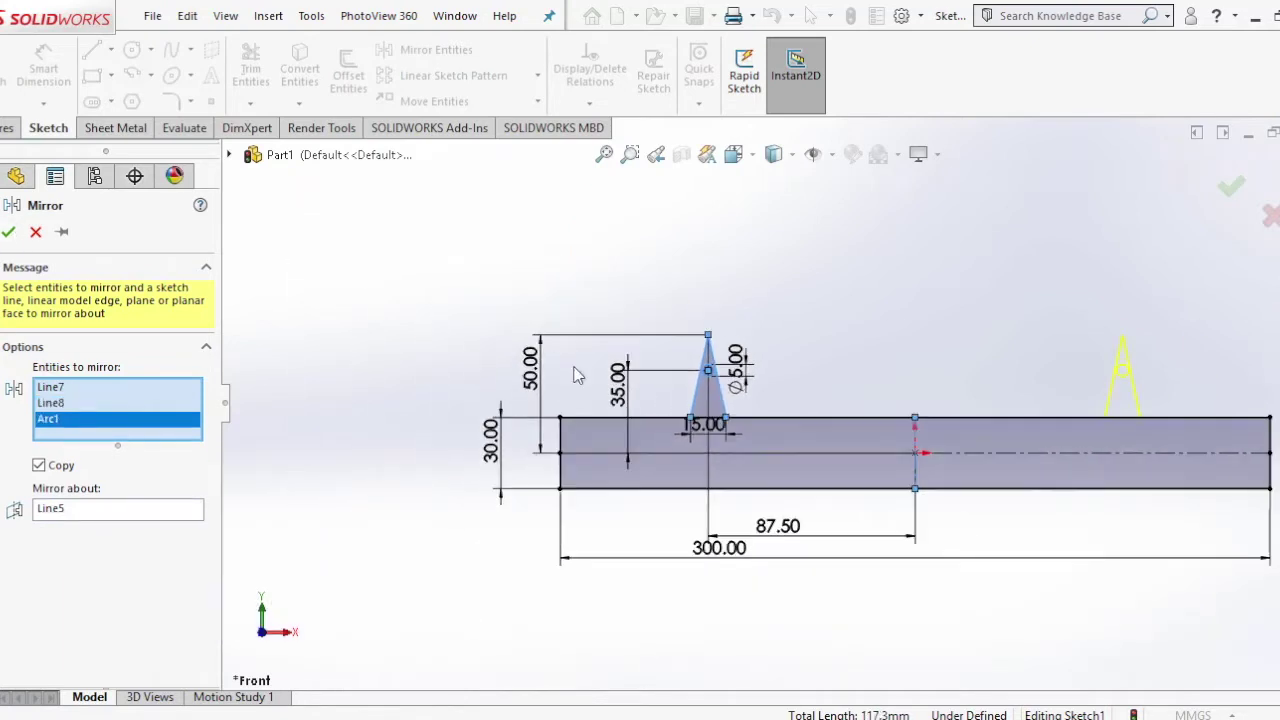
left_click(8, 233)
scroll(774, 410, "up", 3)
scroll(843, 324, "down", 2)
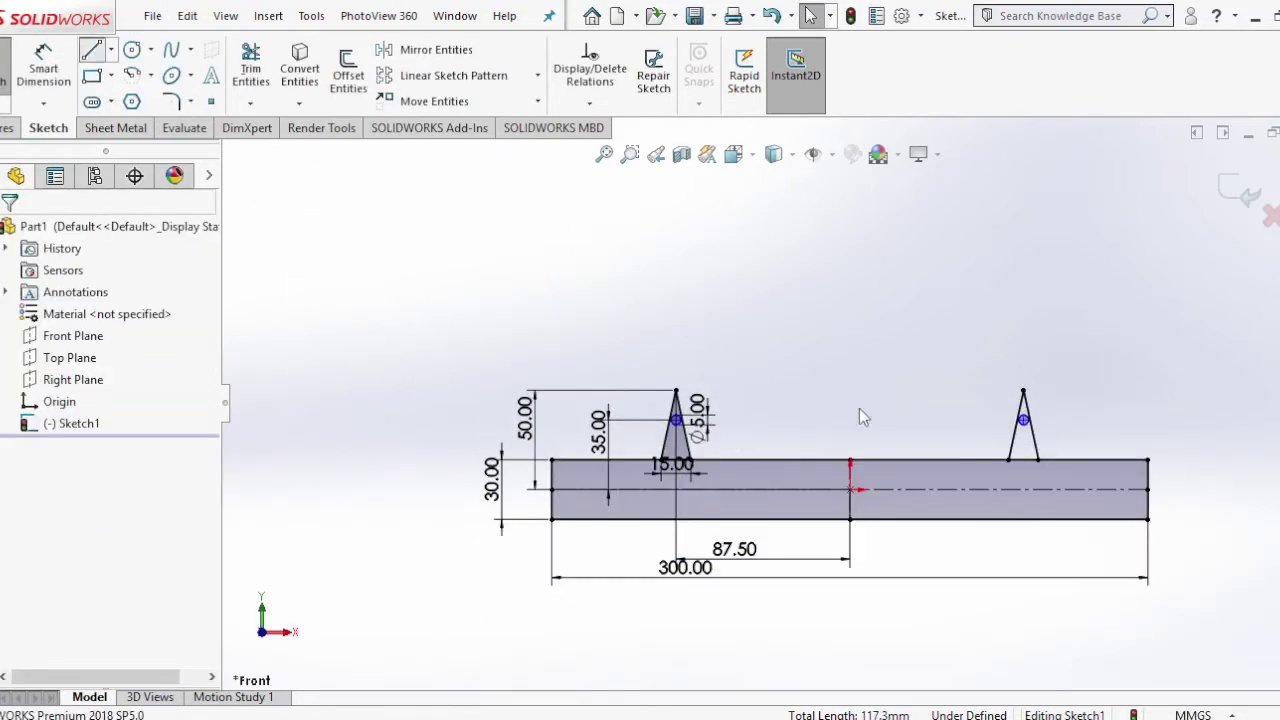
scroll(980, 450, "down", 3)
- Draw a line closing the mirrored triangle's base
left_click(966, 448)
left_click(1018, 448)
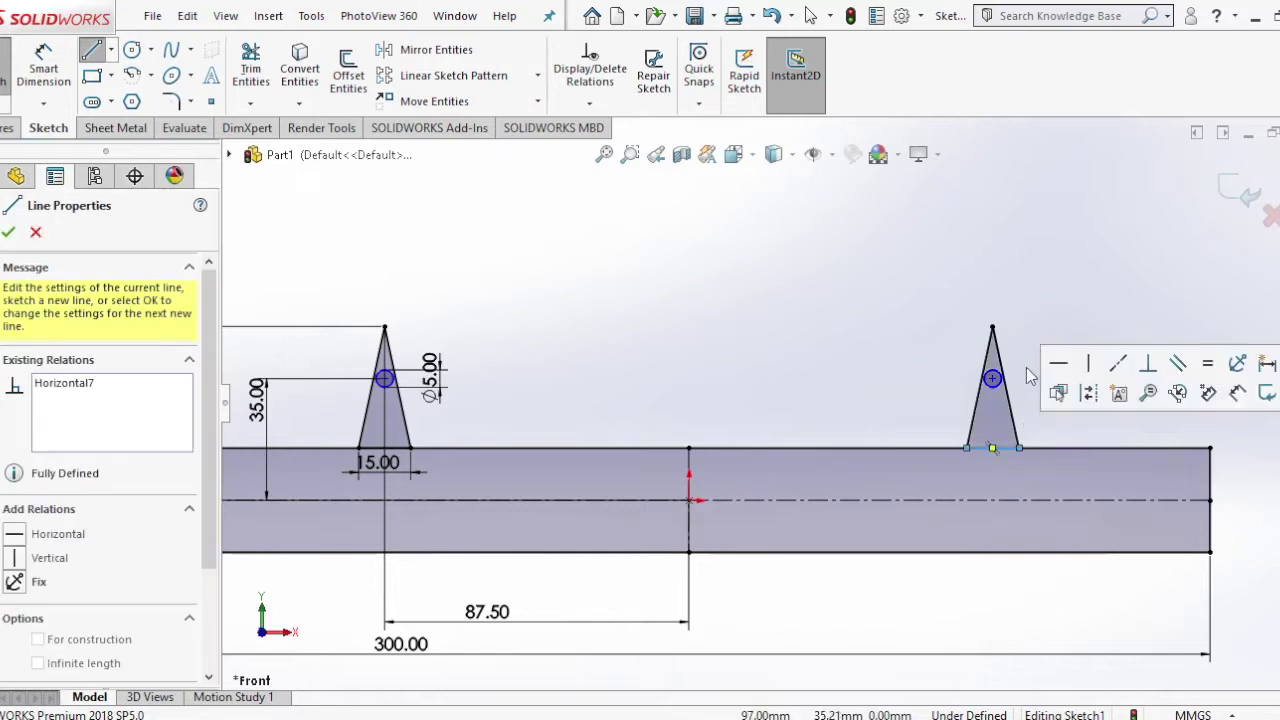
key("Escape")
scroll(745, 320, "up", 3)
scroll(745, 318, "down", 2)
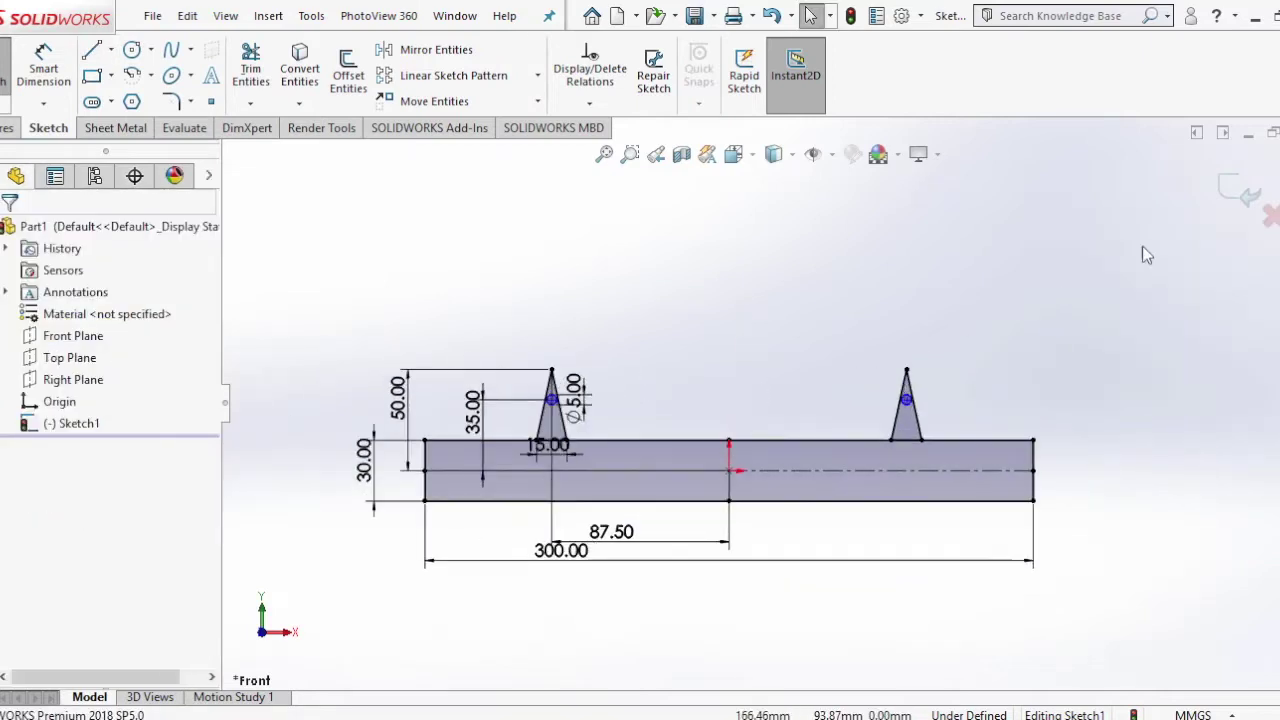
- Extrude the bar and both triangle regions 10 mm into a solid
left_click(1247, 198)
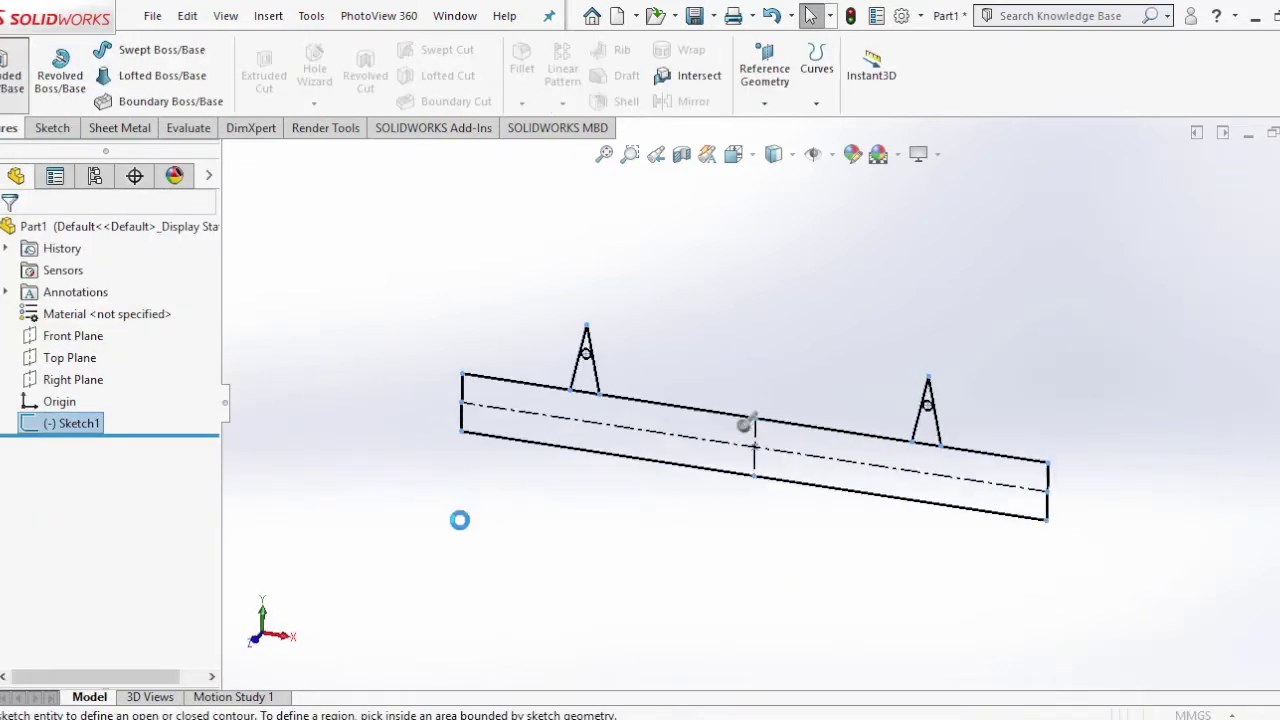
left_click(523, 363)
left_click(641, 354)
scroll(953, 487, "up", 3)
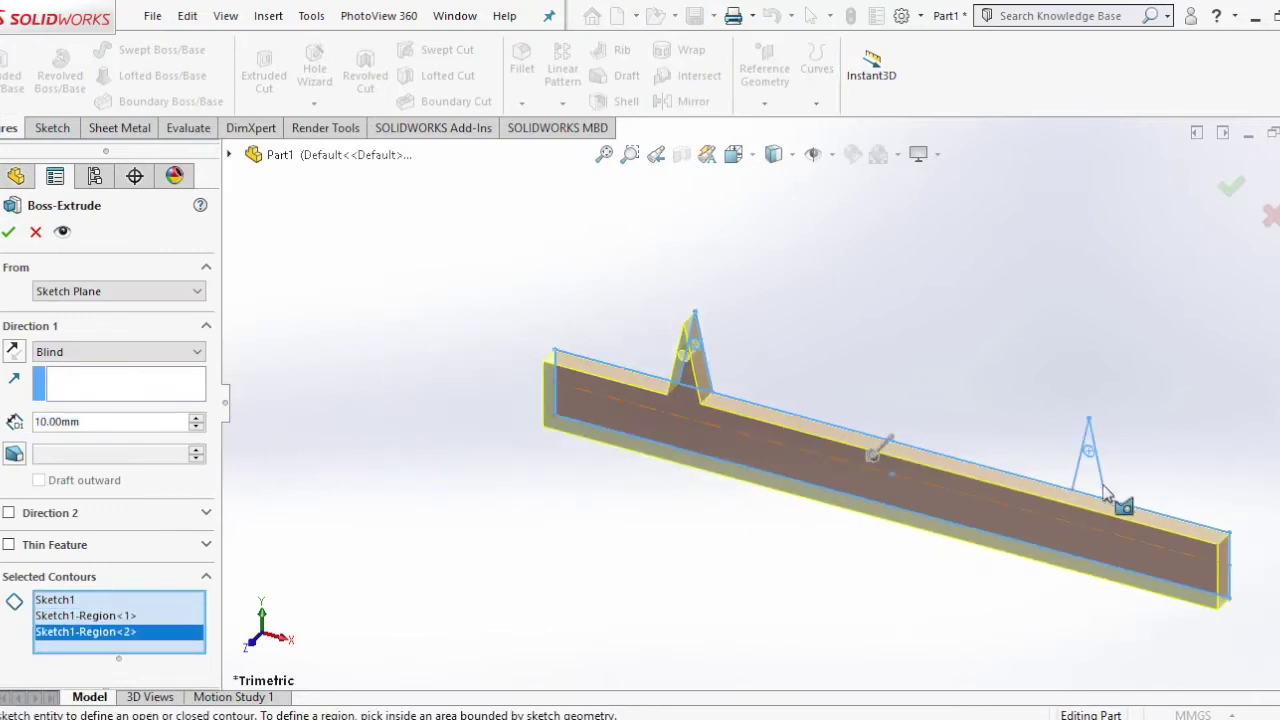
left_click(1090, 480)
key("Return")
scroll(718, 465, "up", 2)
middle_click_drag(718, 465, 854, 154)
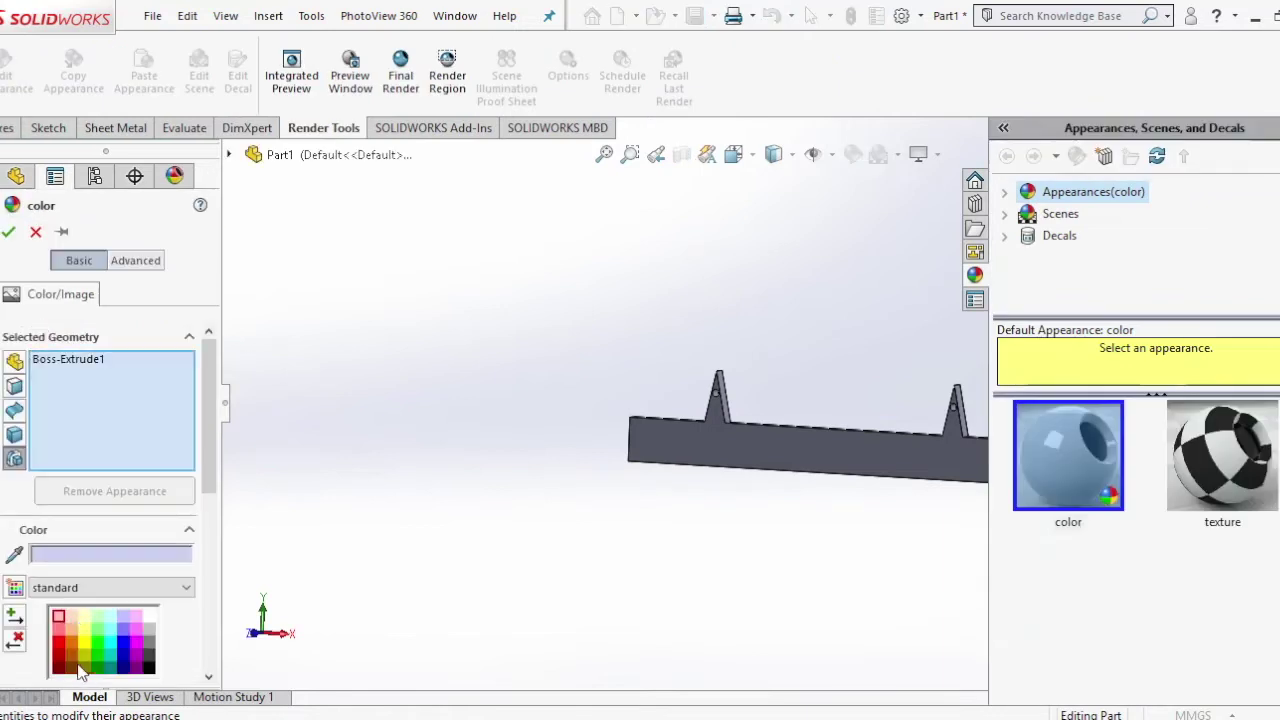
- Apply a dark red appearance to the part
left_click(58, 668)
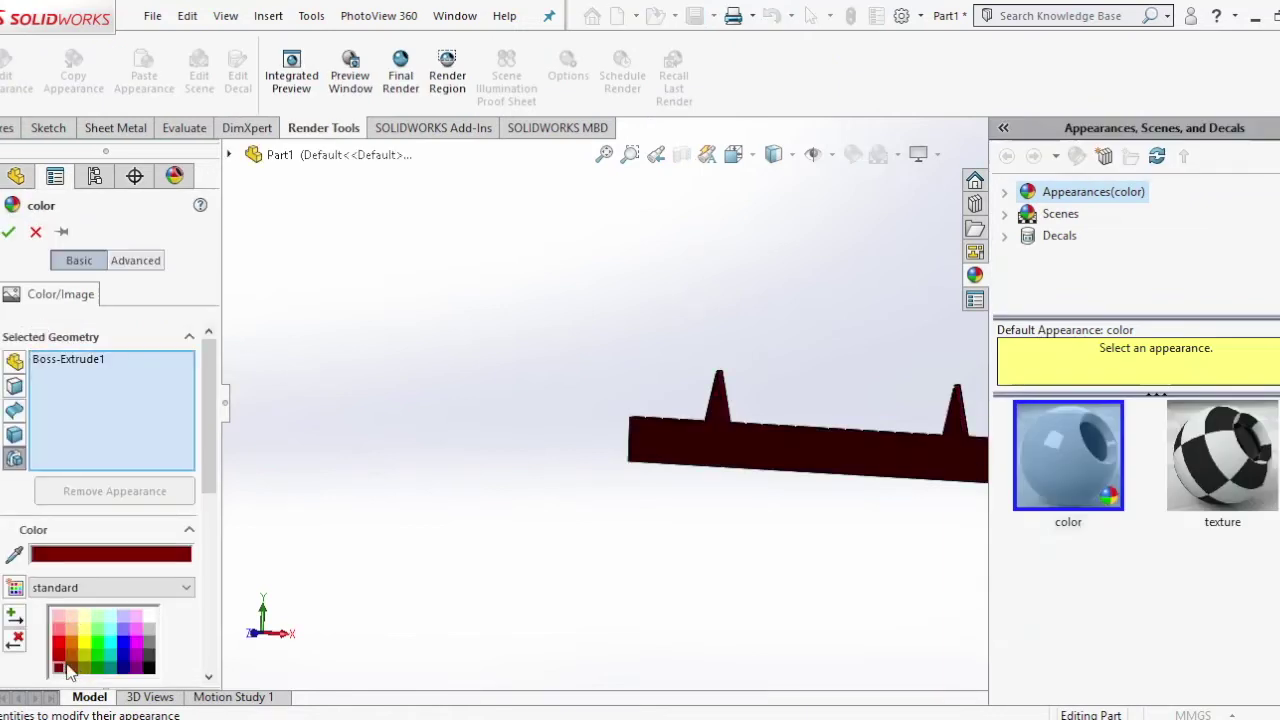
left_click(58, 654)
left_click(8, 231)
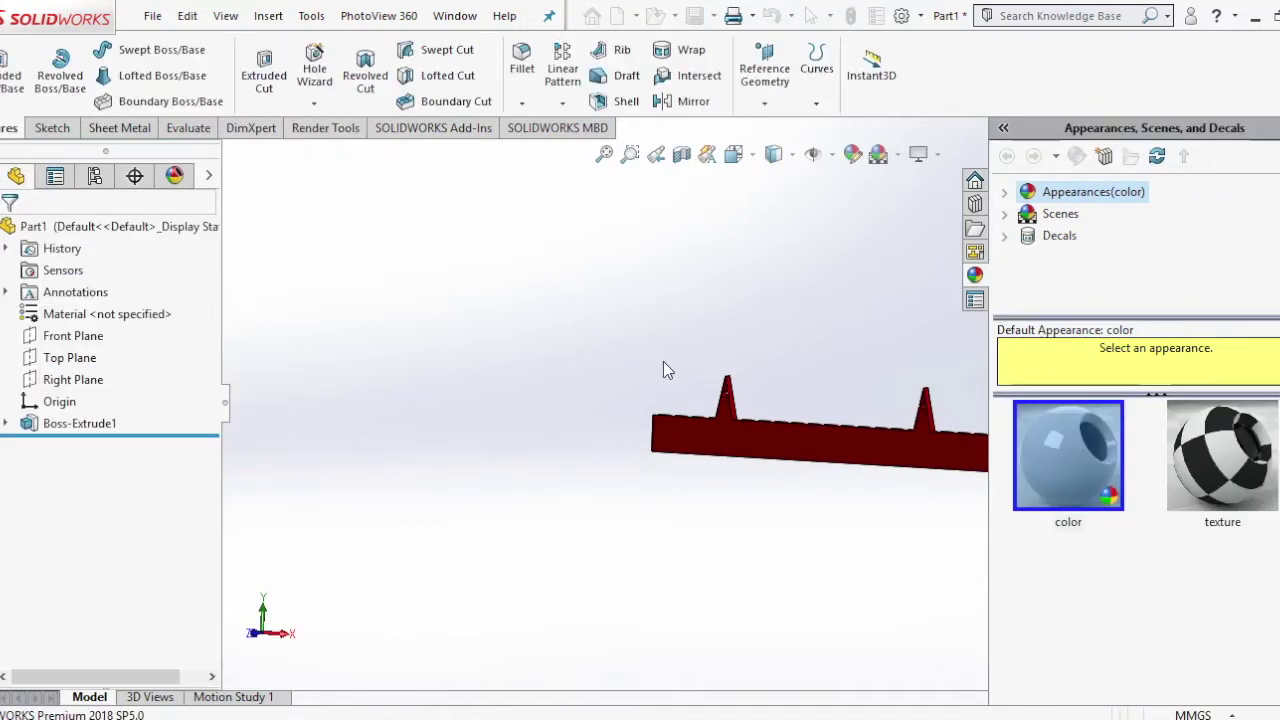
scroll(790, 398, "up", 2)
- Save the part to the Desktop as 'fixed link'
left_click(152, 15)
left_click(185, 257)
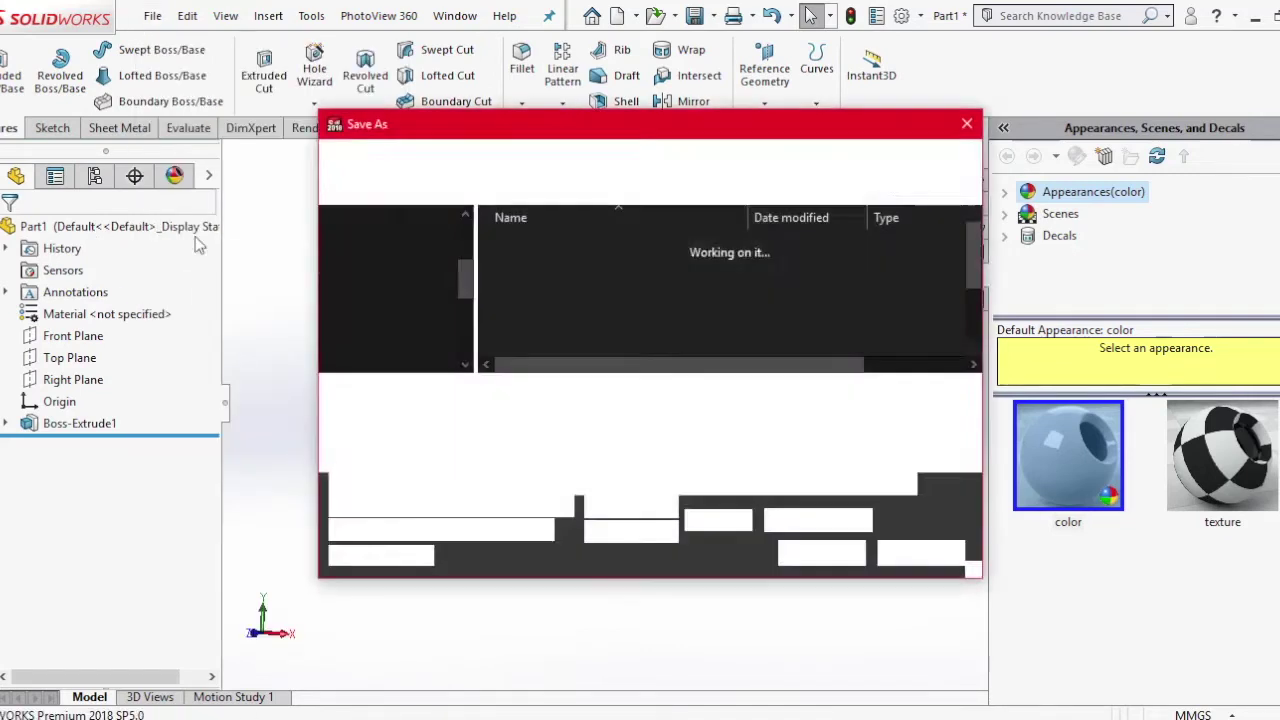
scroll(519, 343, "down", 5)
left_click(507, 397)
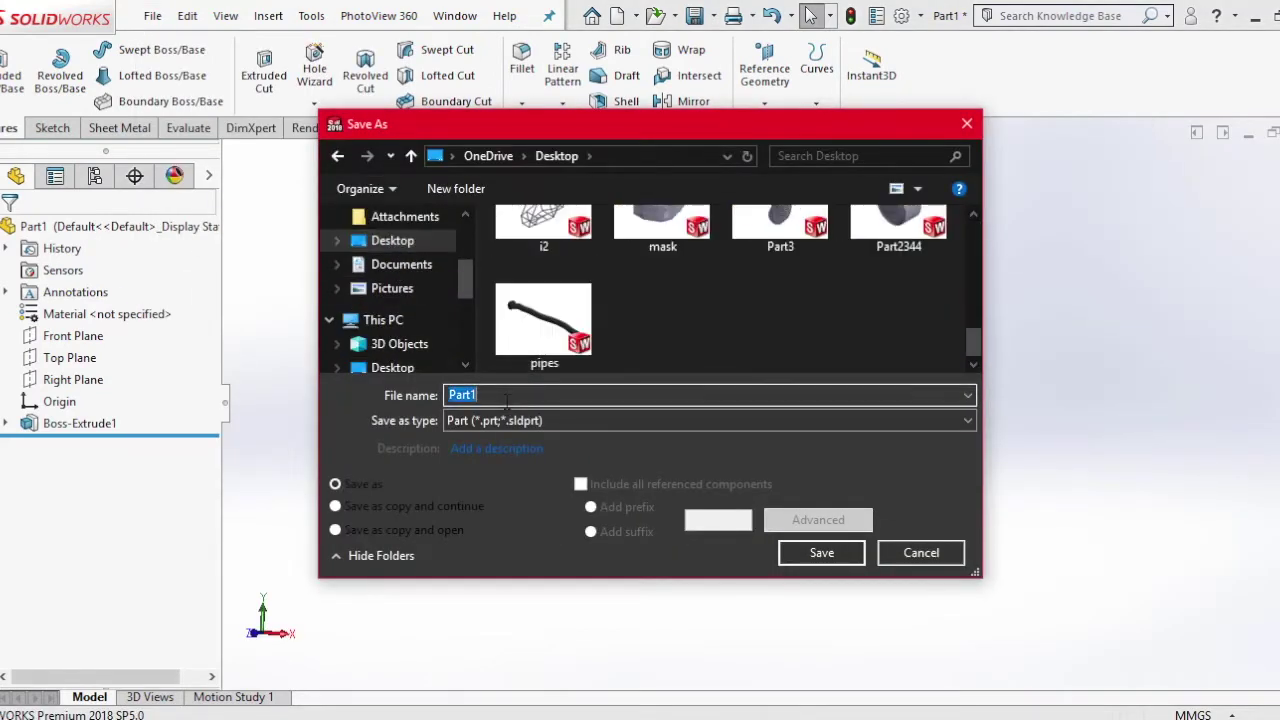
type("fixed link")
left_click(799, 549)
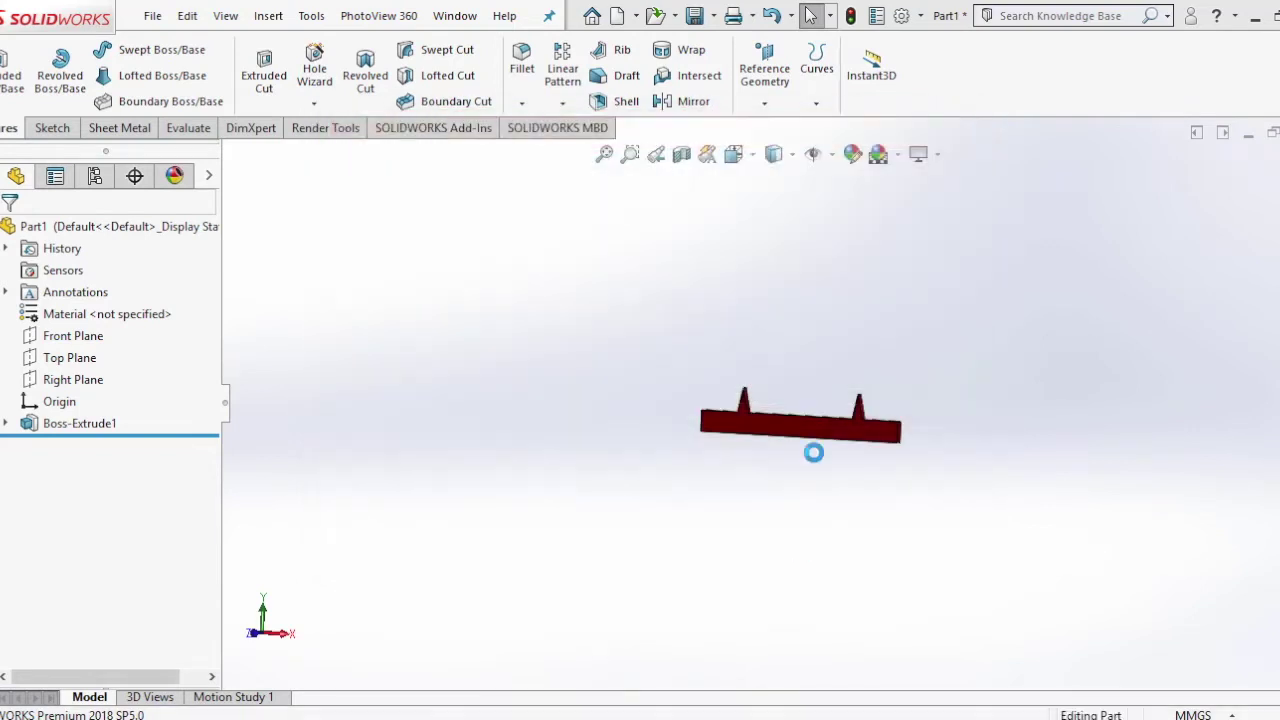
left_click(152, 15)
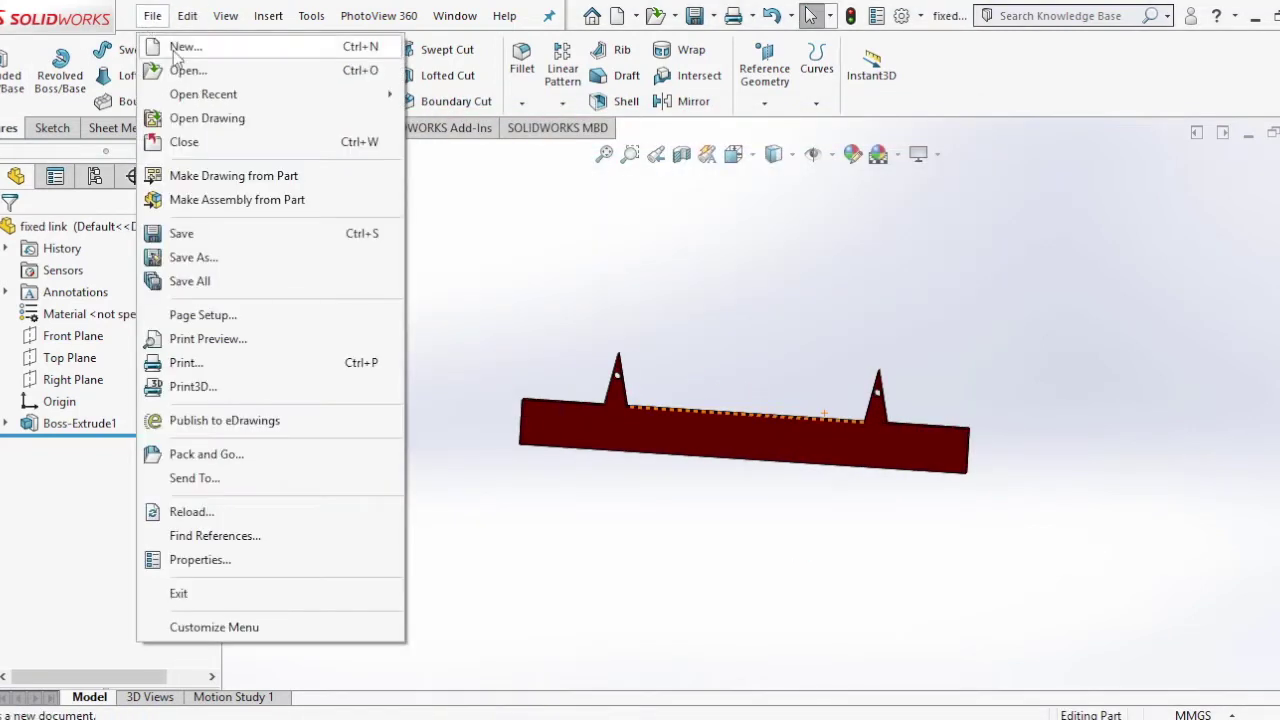
- Create a new part and start a sketch on its Front Plane
left_click(175, 46)
double_click(458, 445)
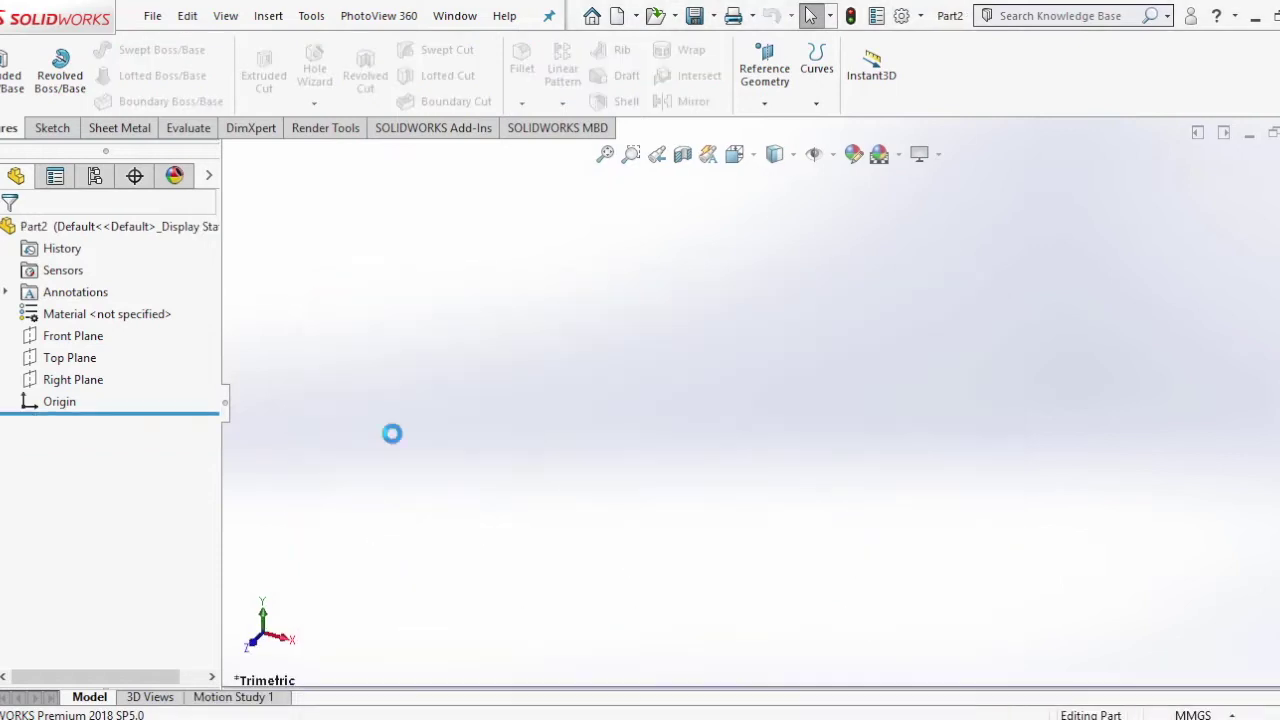
left_click(73, 336)
left_click(104, 322)
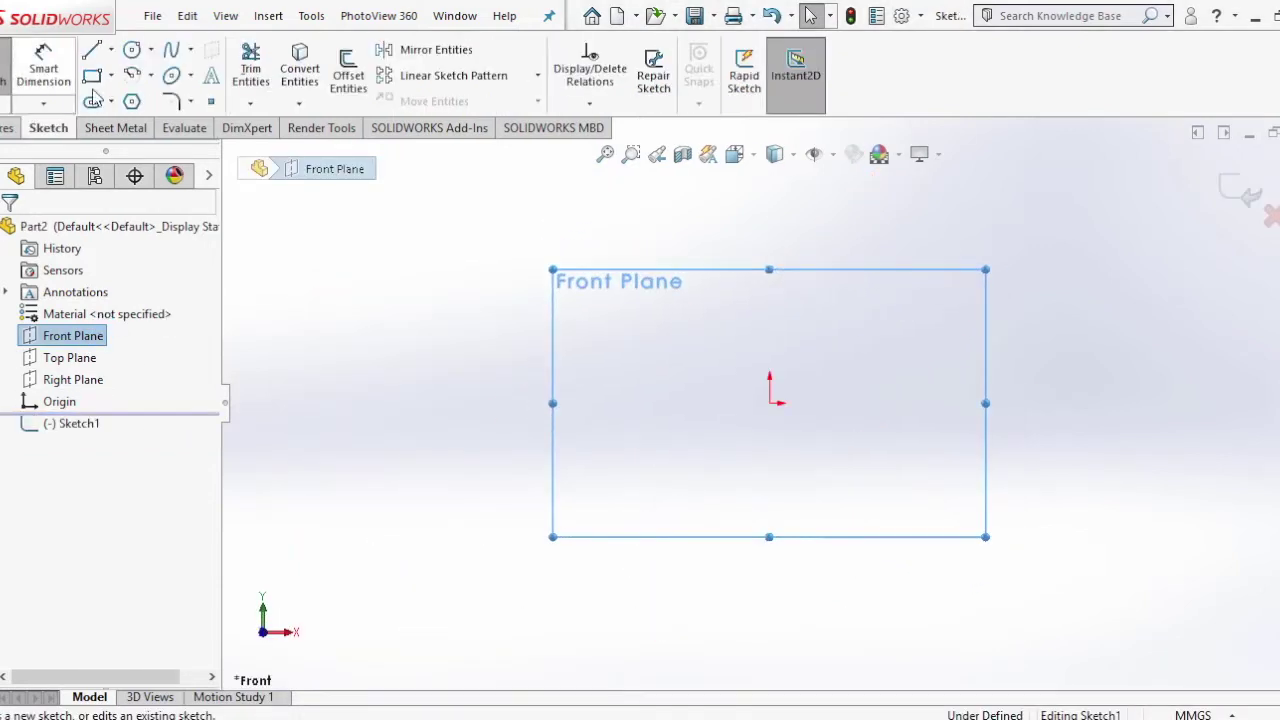
- Draw a closed U-shaped line outline starting and ending at the origin
left_click(91, 50)
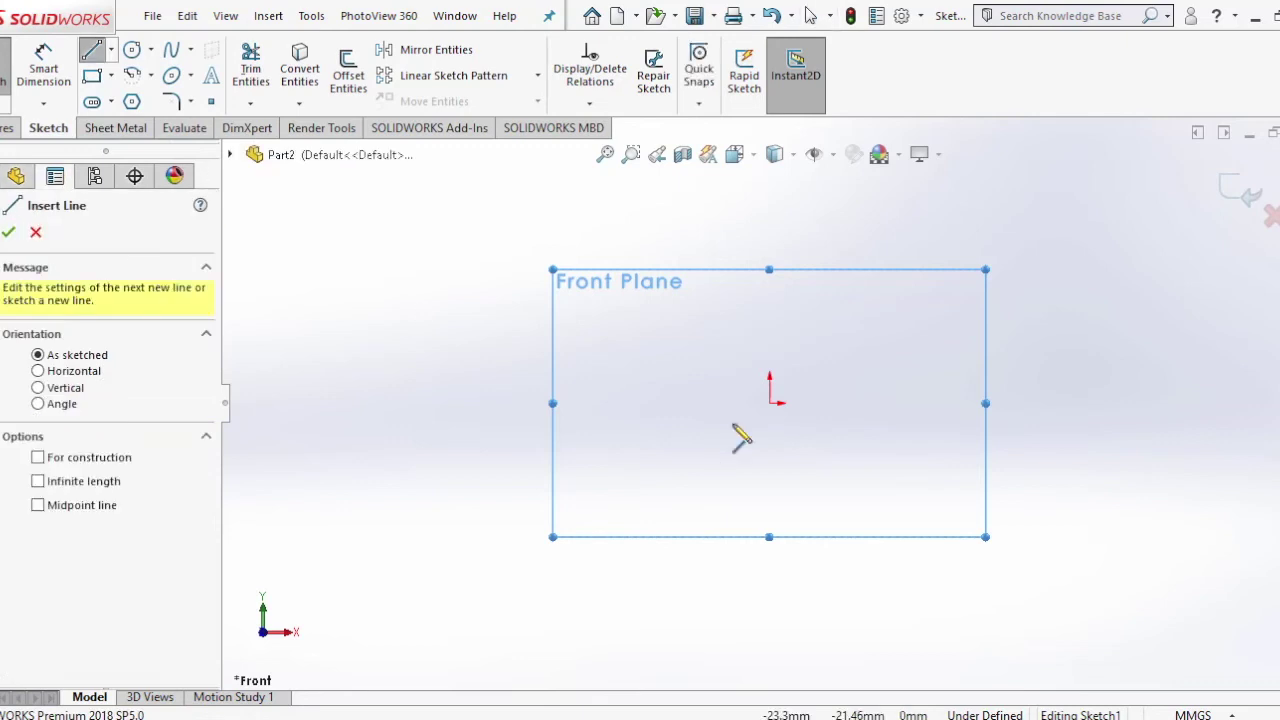
left_click(770, 403)
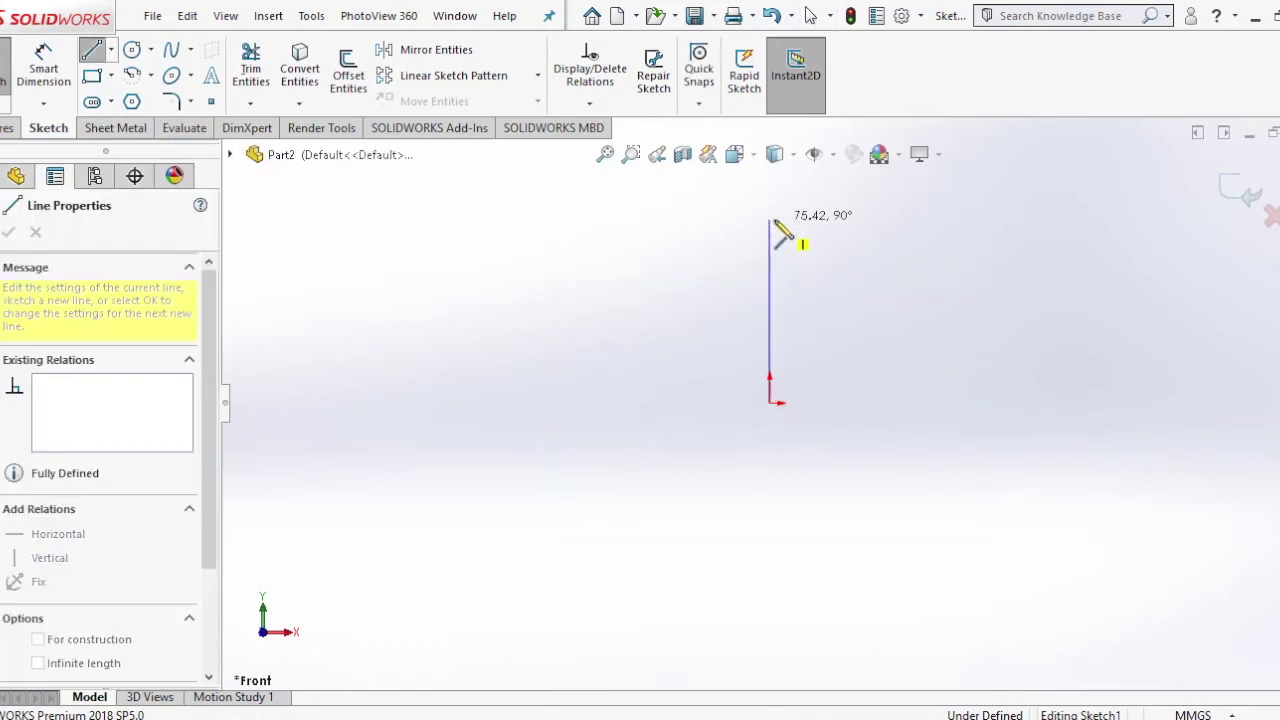
left_click(769, 219)
left_click(1188, 219)
left_click(1188, 256)
left_click(870, 256)
left_click(870, 366)
left_click(1188, 366)
left_click(1188, 403)
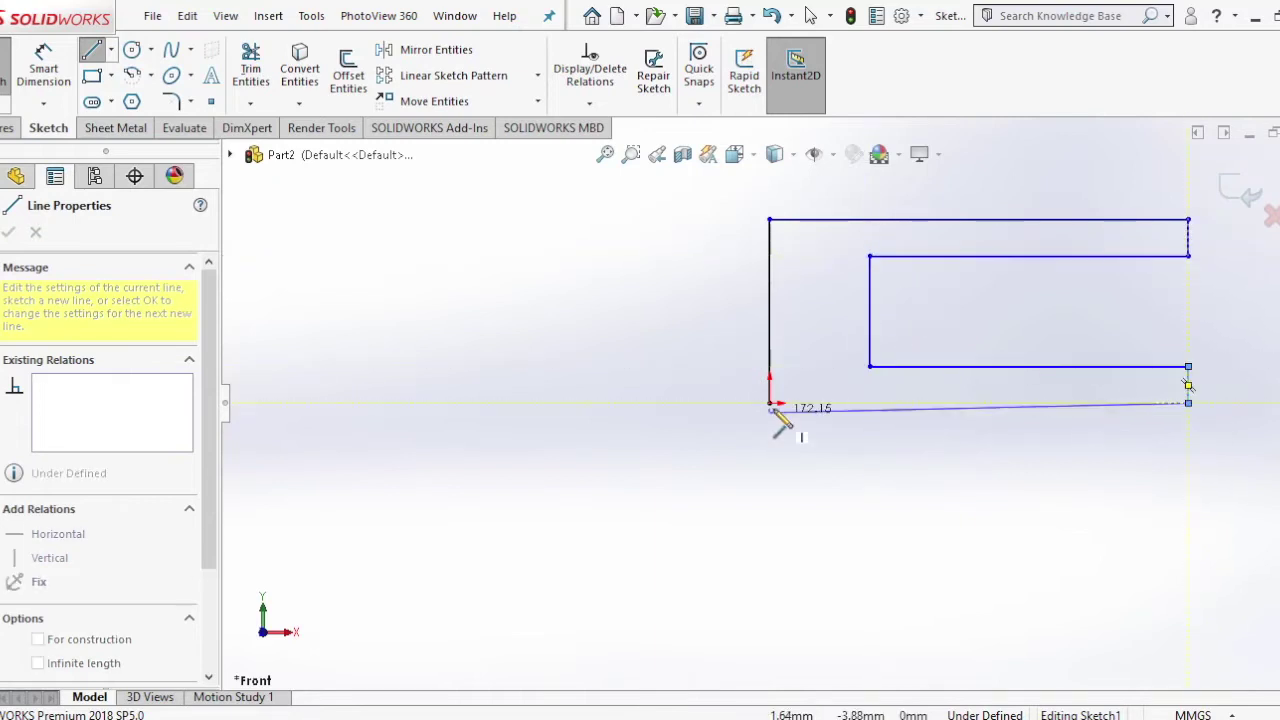
left_click(770, 406)
key("Escape")
- Dimension the upper and lower arm thicknesses to 20 mm each
key("f")
key("d")
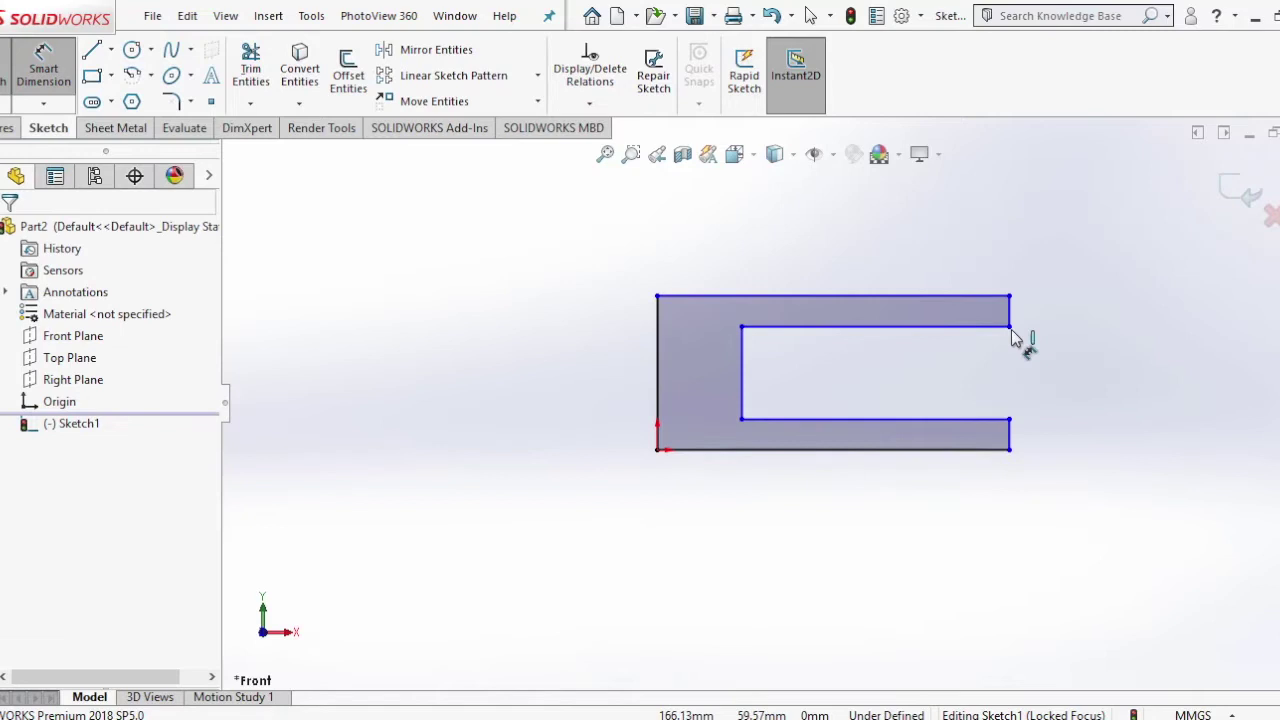
left_click(1010, 316)
left_click(1085, 322)
type("20")
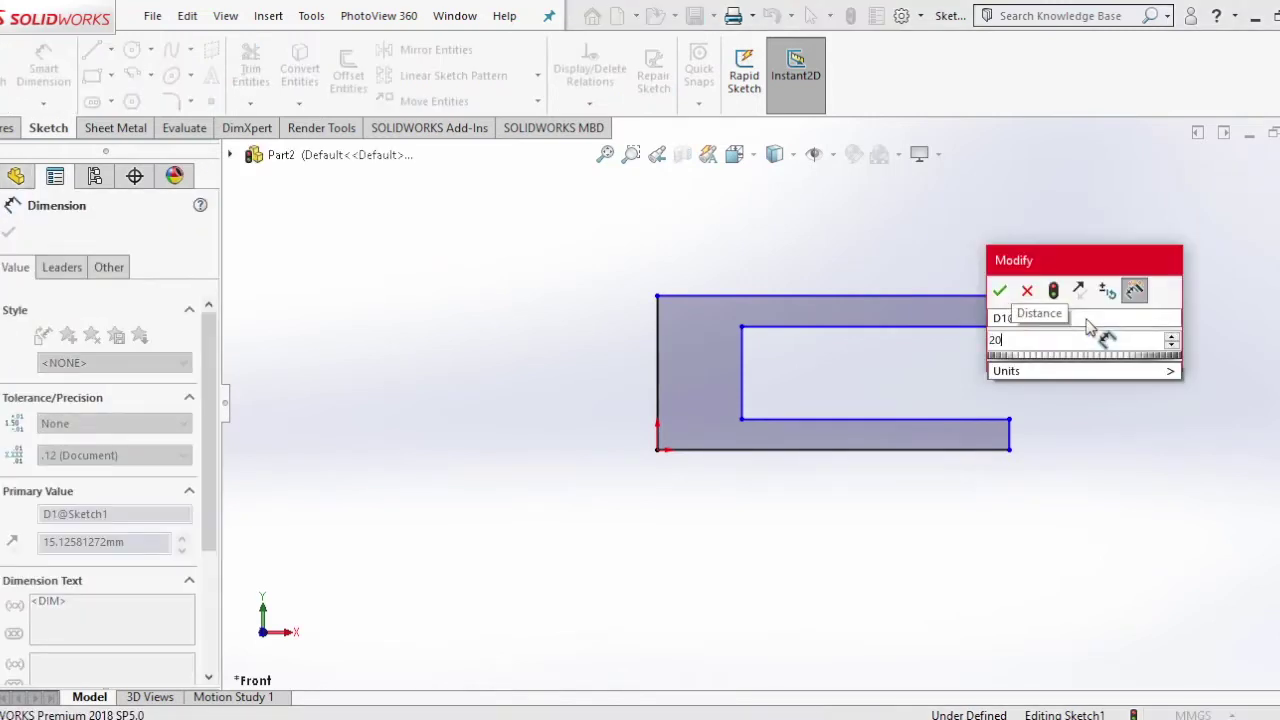
key("Return")
left_click(886, 429)
left_click(1045, 447)
type("20")
key("Return")
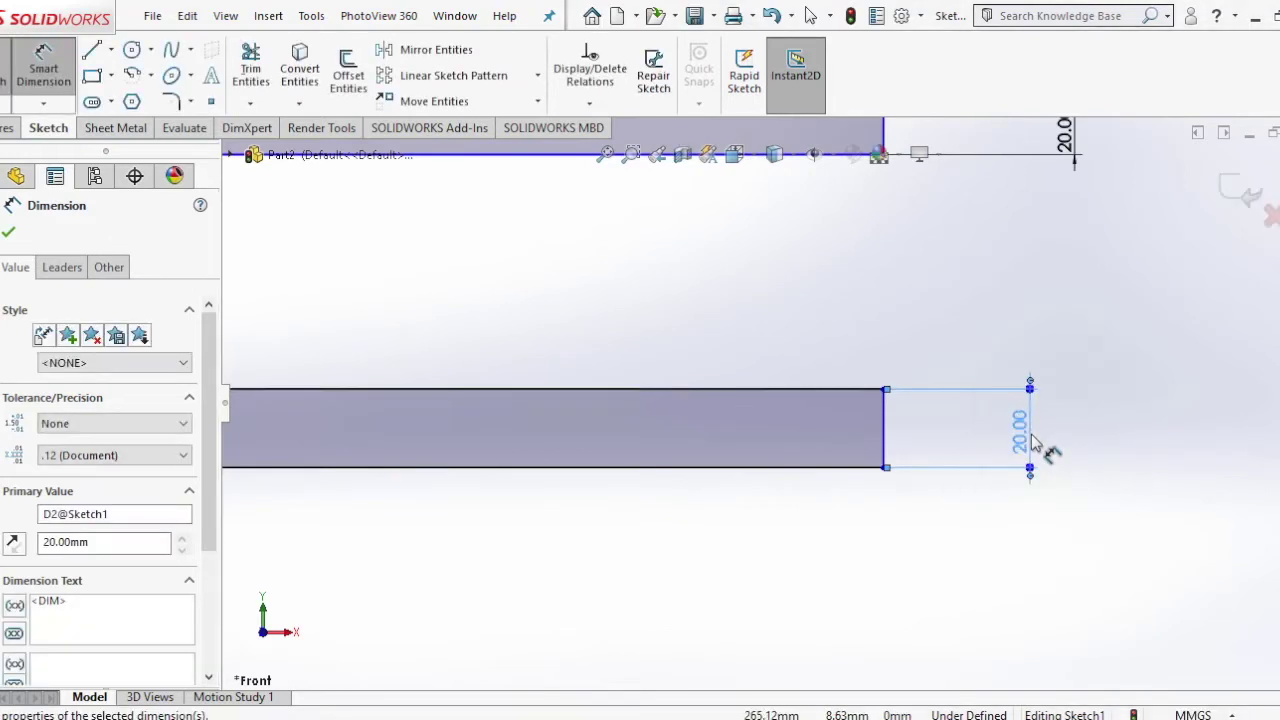
- Dimension the slot width between the inner edges to 50 mm
key("f")
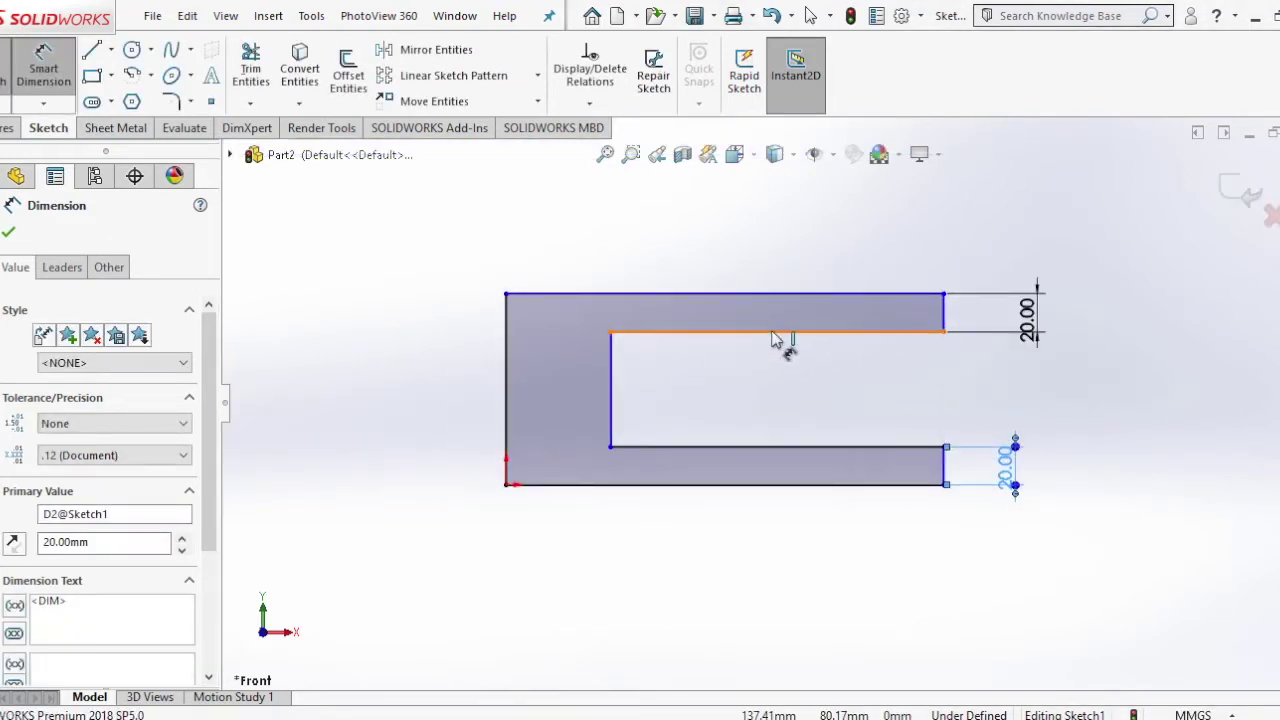
left_click(775, 334)
left_click(780, 447)
left_click(815, 405)
type("50")
key("Return")
- Dimension the bottom edge length and the slot depth, each to 100
key("f")
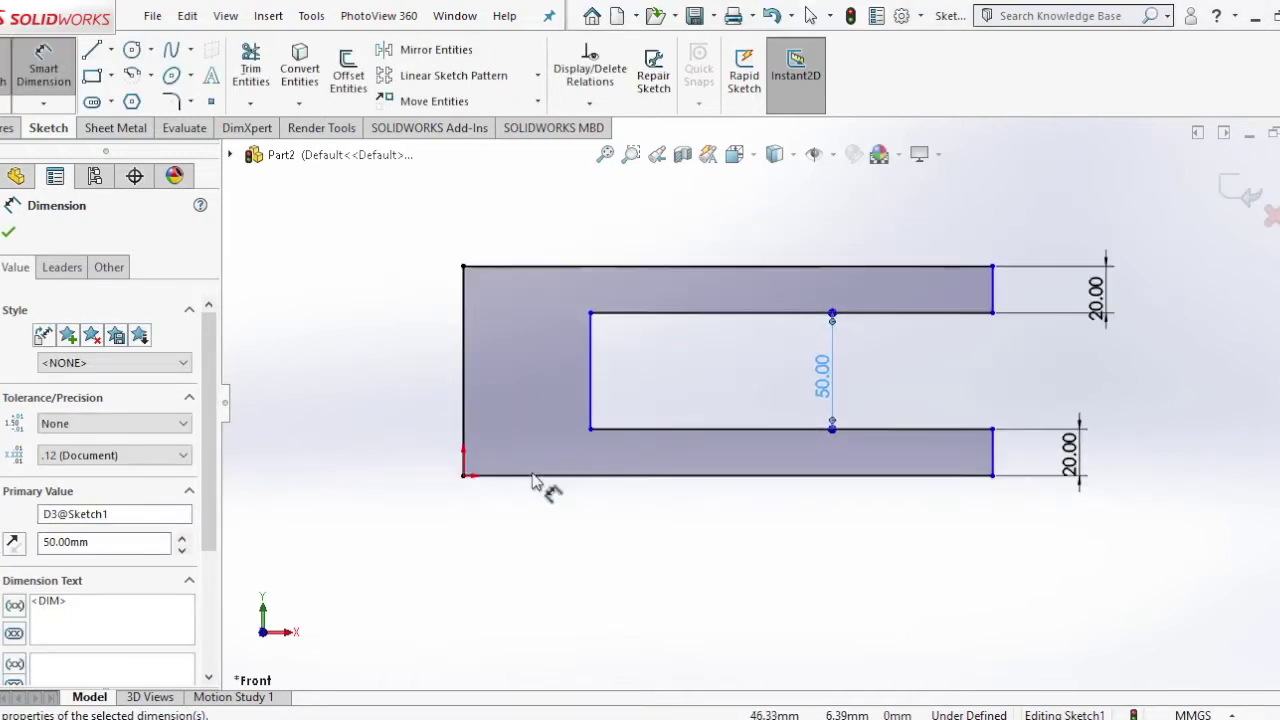
left_click(645, 513)
left_click(650, 570)
type("100")
key("Return")
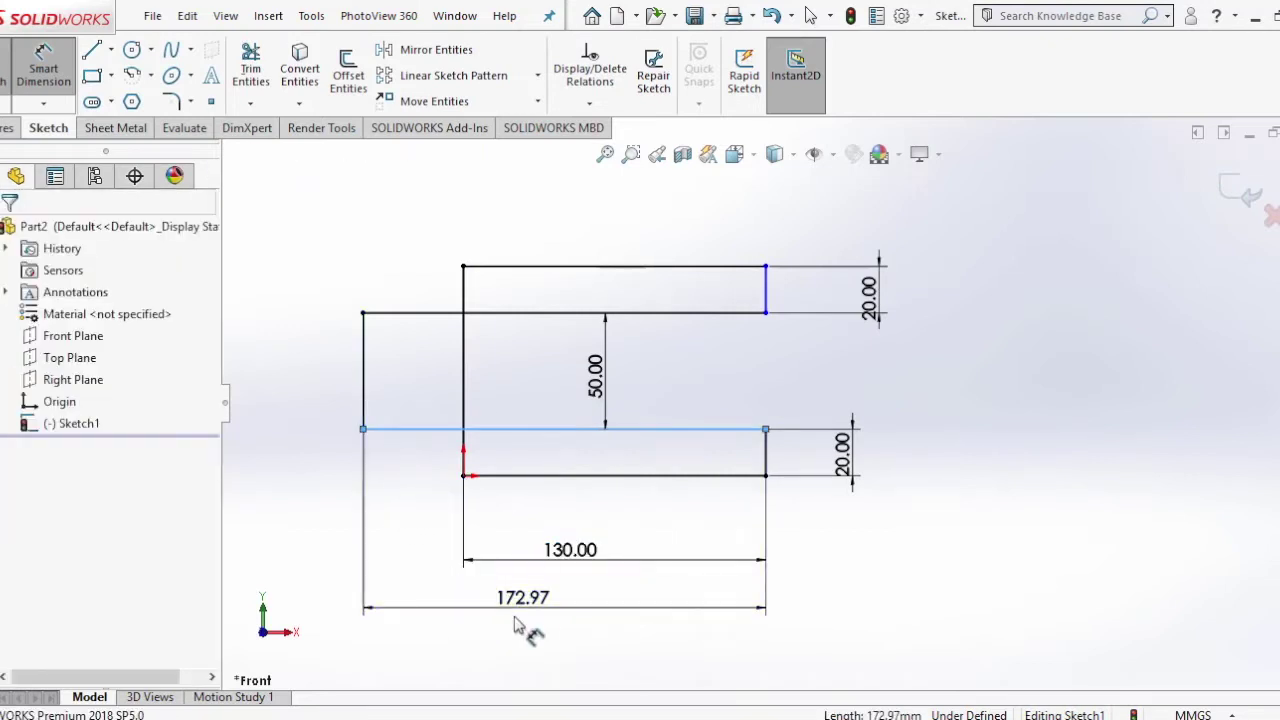
left_click(516, 612)
type("100")
key("Return")
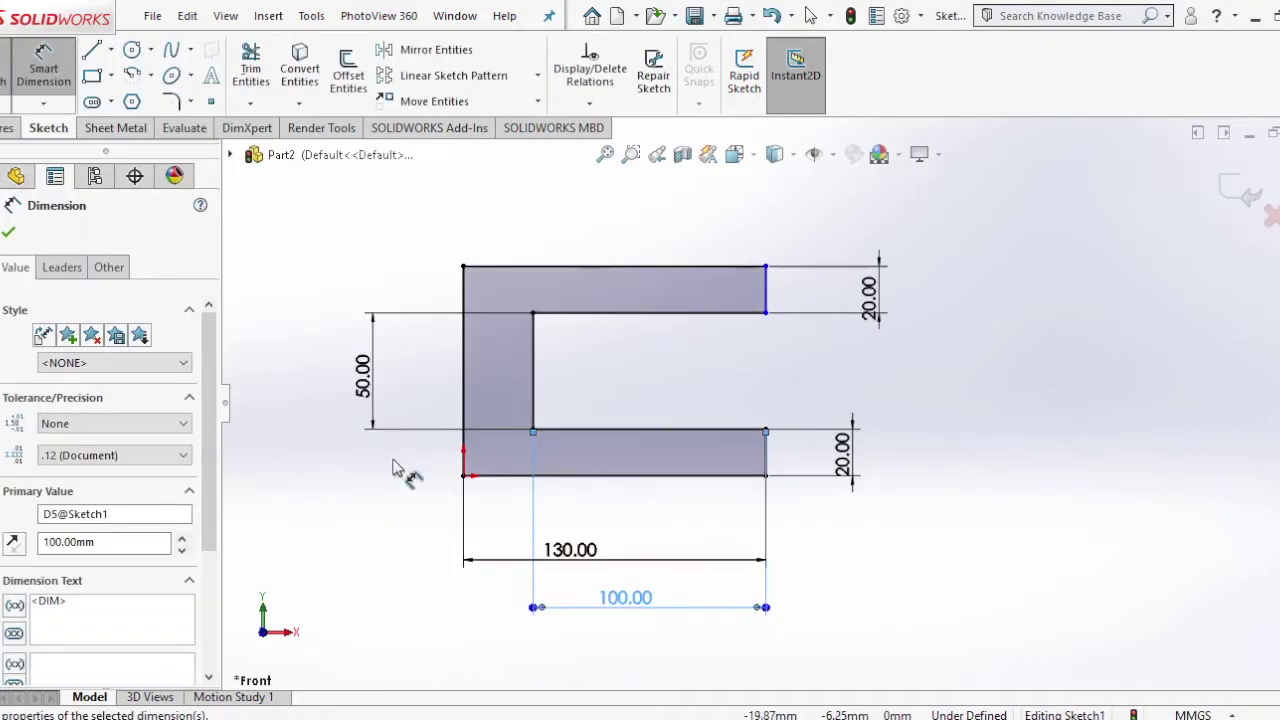
scroll(352, 374, "down", 2)
left_click(132, 49)
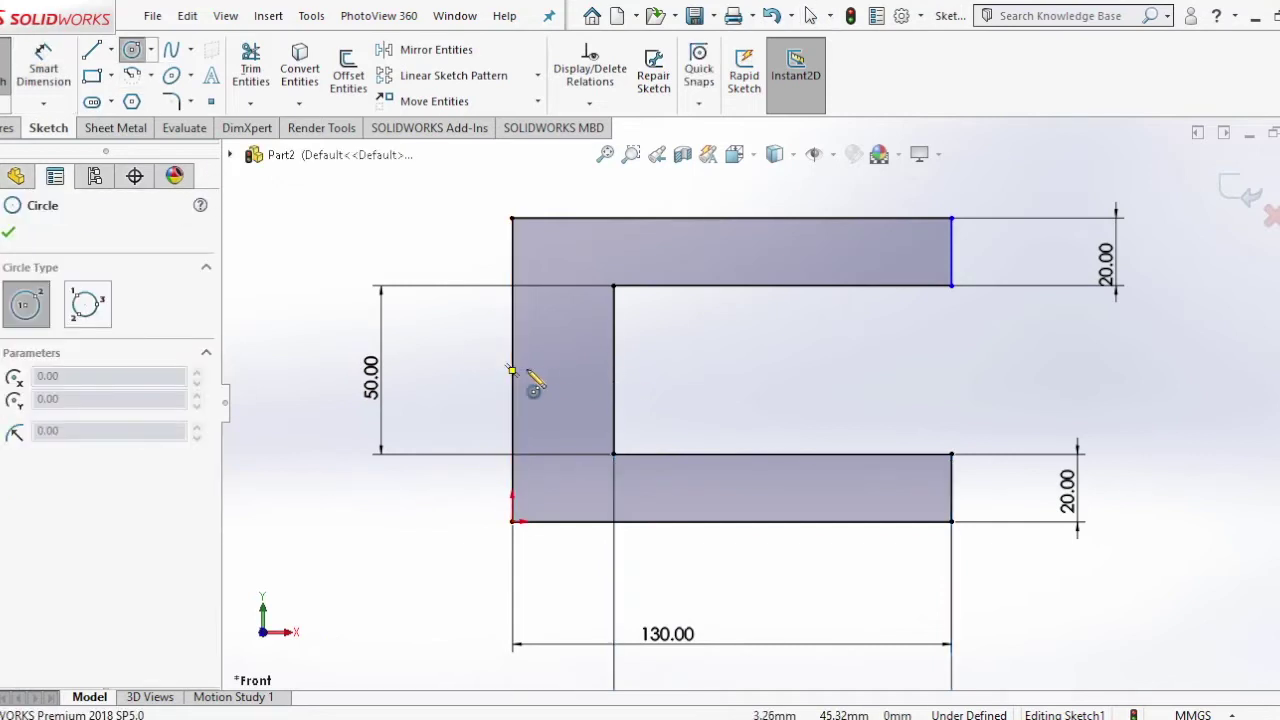
- Draw a small circle inside the left leg of the C-shape
left_click(552, 371)
left_click(566, 371)
right_click(712, 344)
left_click(757, 360)
- Locate the circle's centre 15 mm from the left edge
left_click(43, 60)
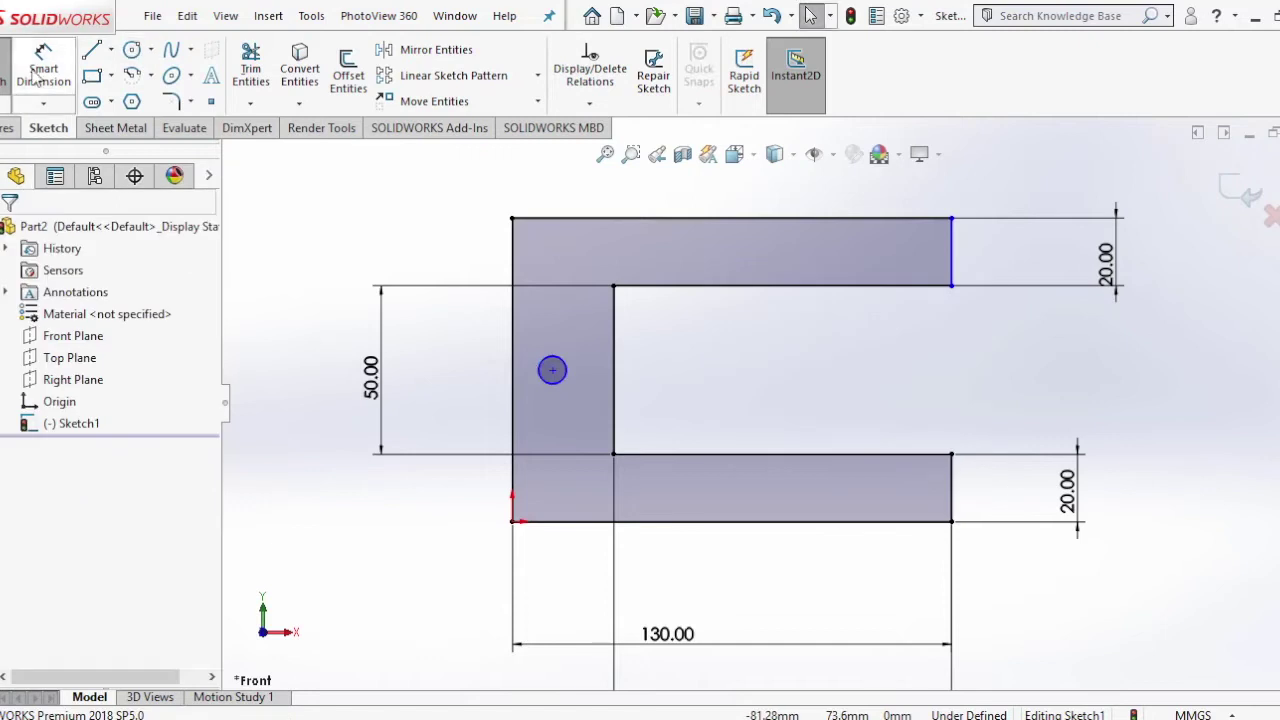
left_click(552, 371)
left_click(513, 394)
left_click(550, 422)
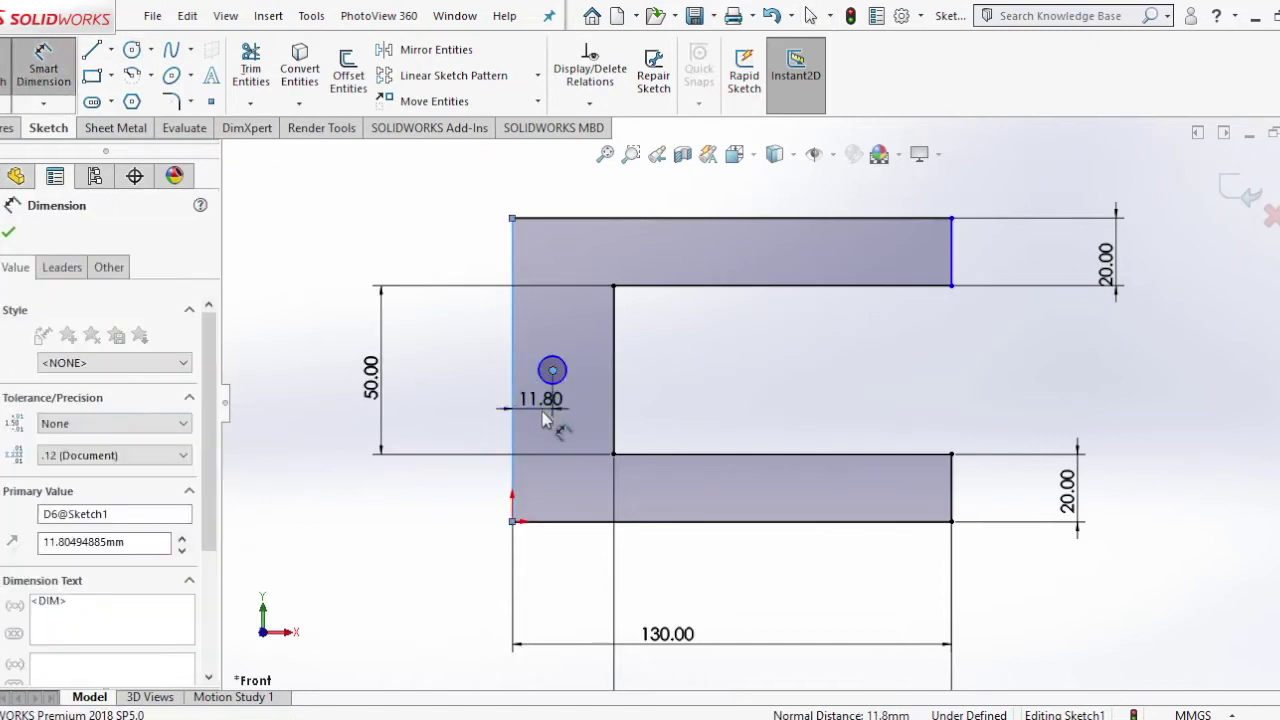
type("15")
key("Return")
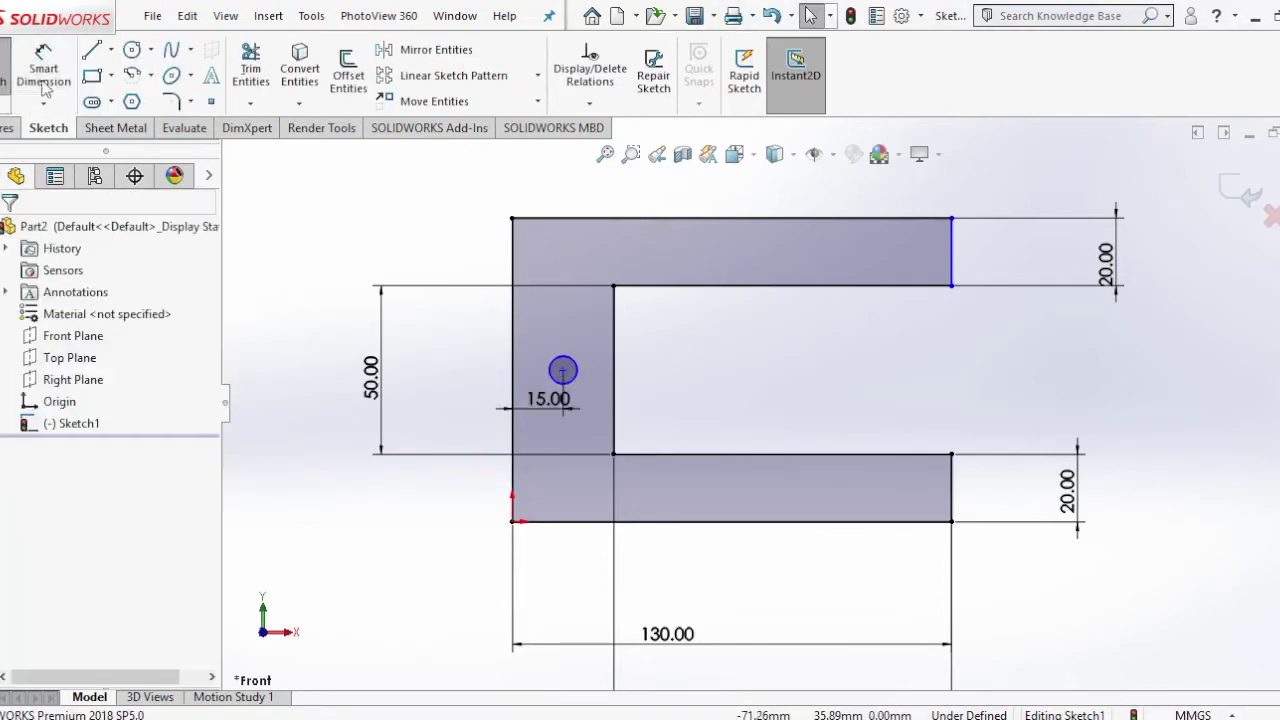
- Set the circle's diameter to 5 mm
left_click(573, 362)
left_click(690, 393)
key("Escape")
left_click(690, 393)
type("5")
key("Return")
key("Escape")
scroll(914, 371, "up", 2)
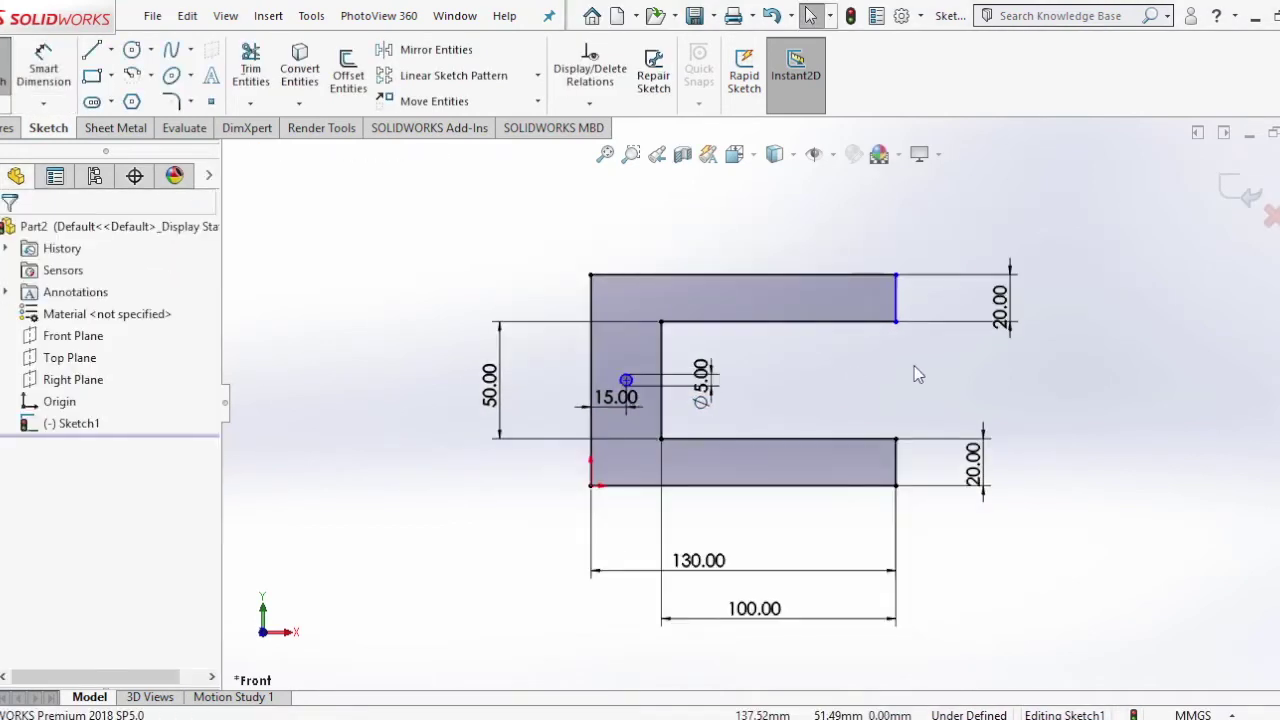
scroll(1060, 280, "down", 2)
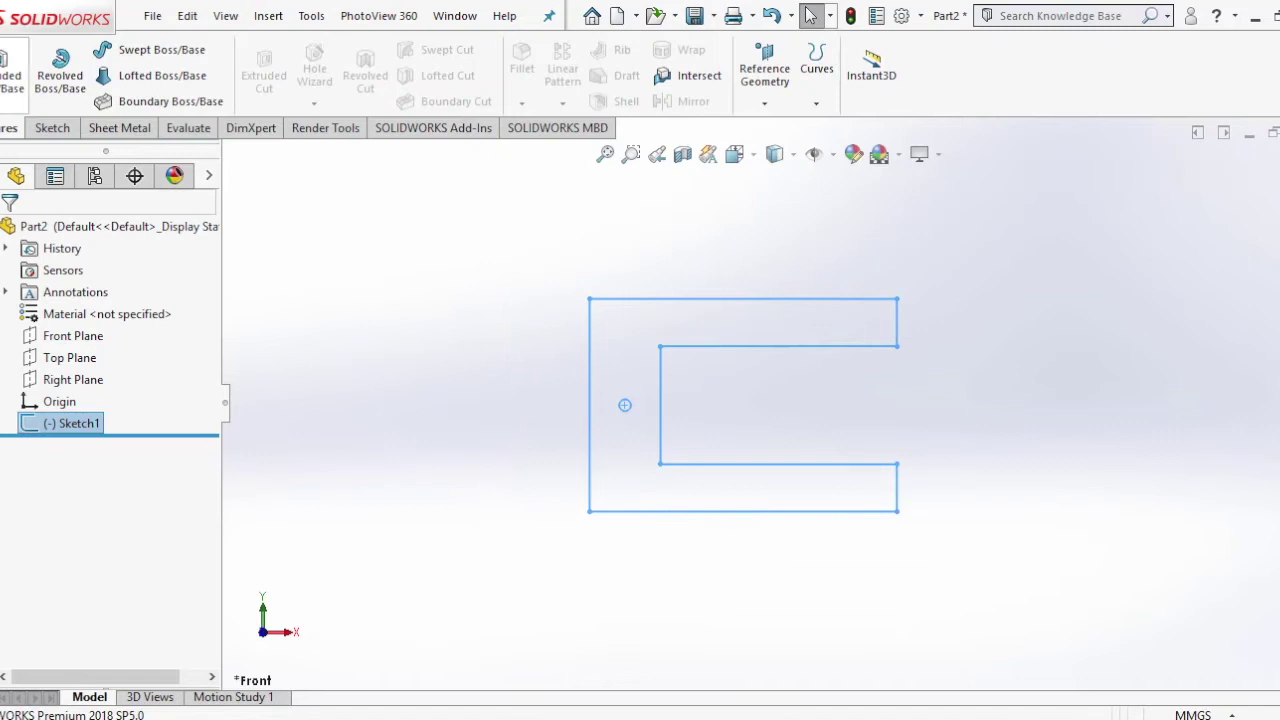
- Extrude the C-shaped sketch into a solid and make it brown
key("Return")
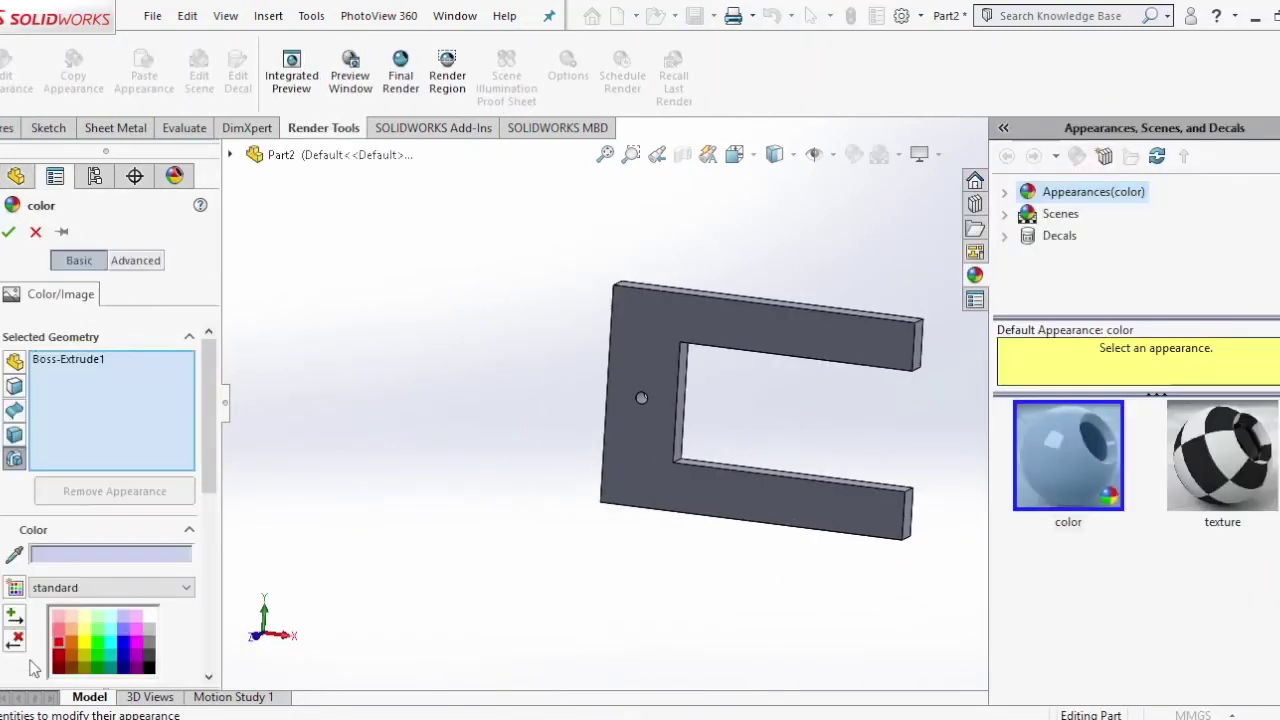
left_click(72, 662)
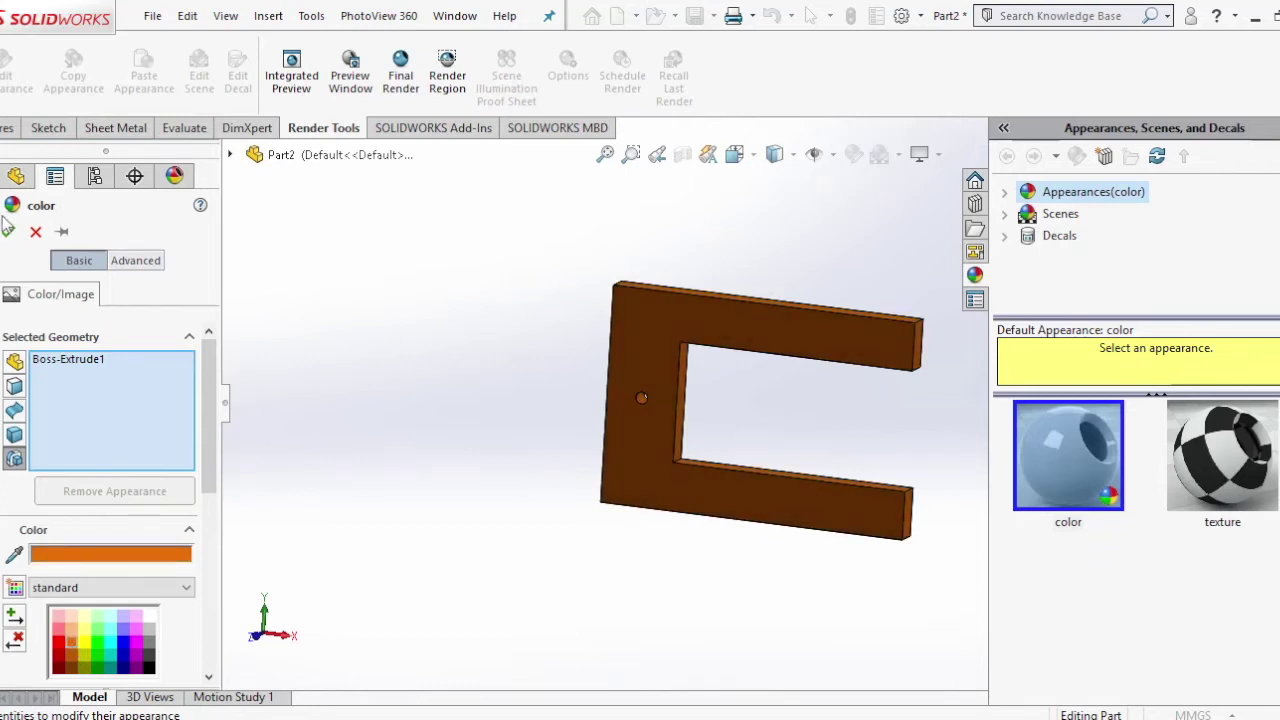
left_click(8, 231)
- Save the part as 'cyclinder'
left_click(152, 15)
left_click(185, 257)
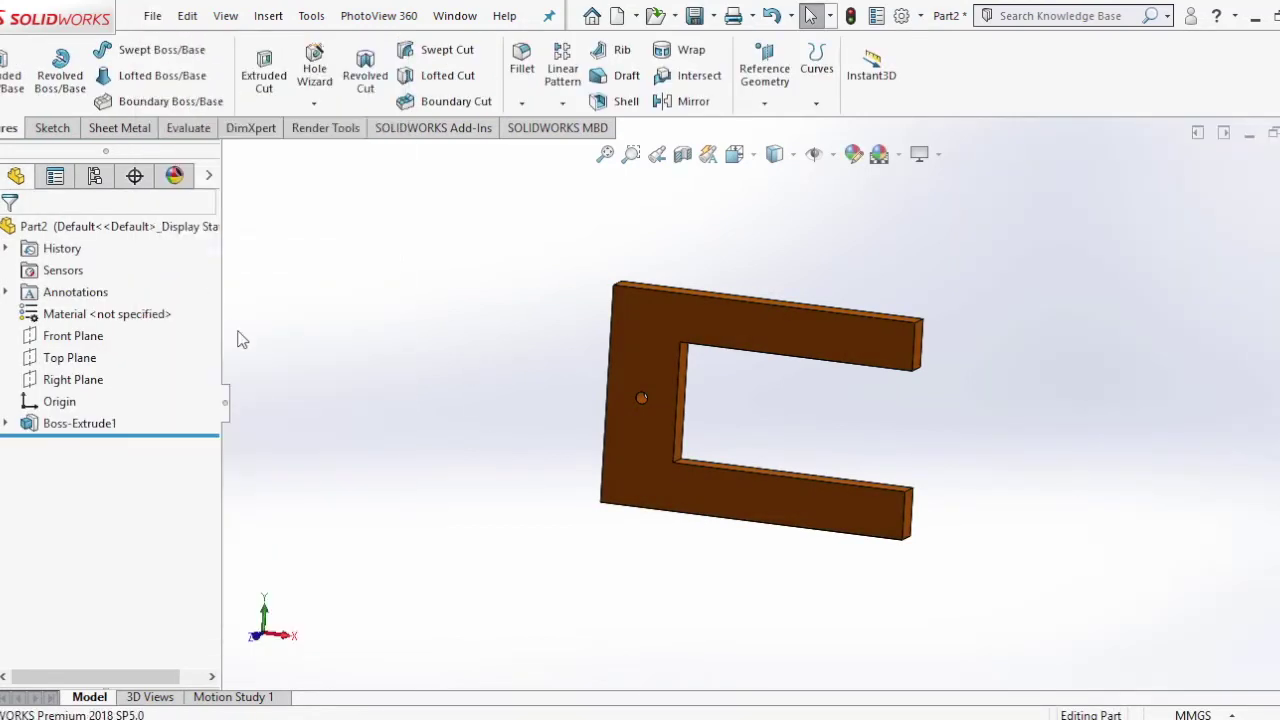
type("cyclinder")
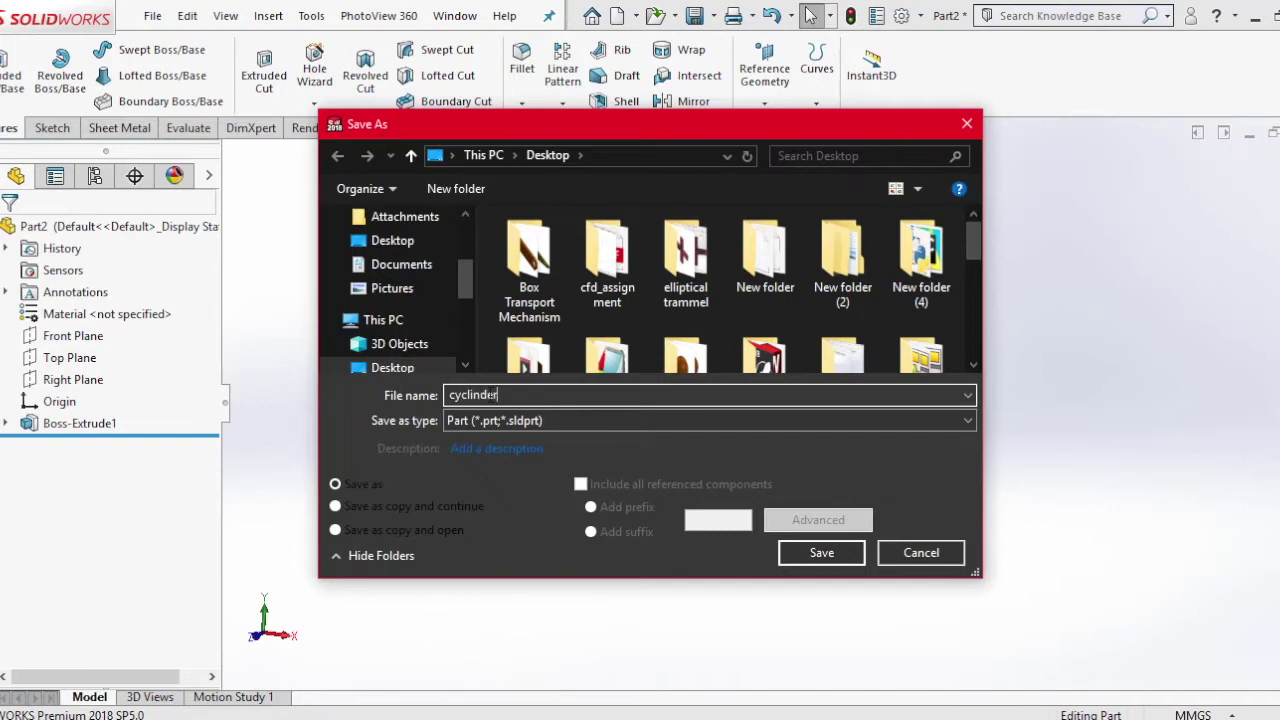
left_click(805, 552)
- Create a new part and start a sketch on the Front Plane
left_click(152, 15)
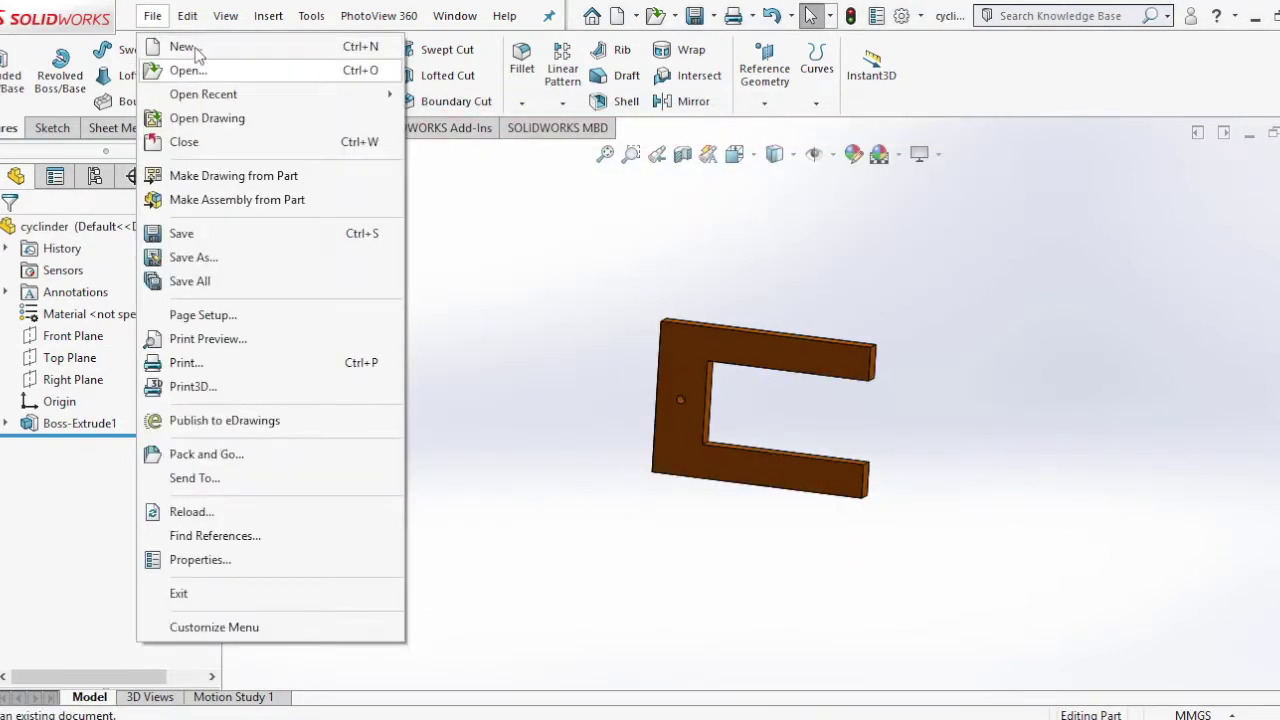
left_click(185, 47)
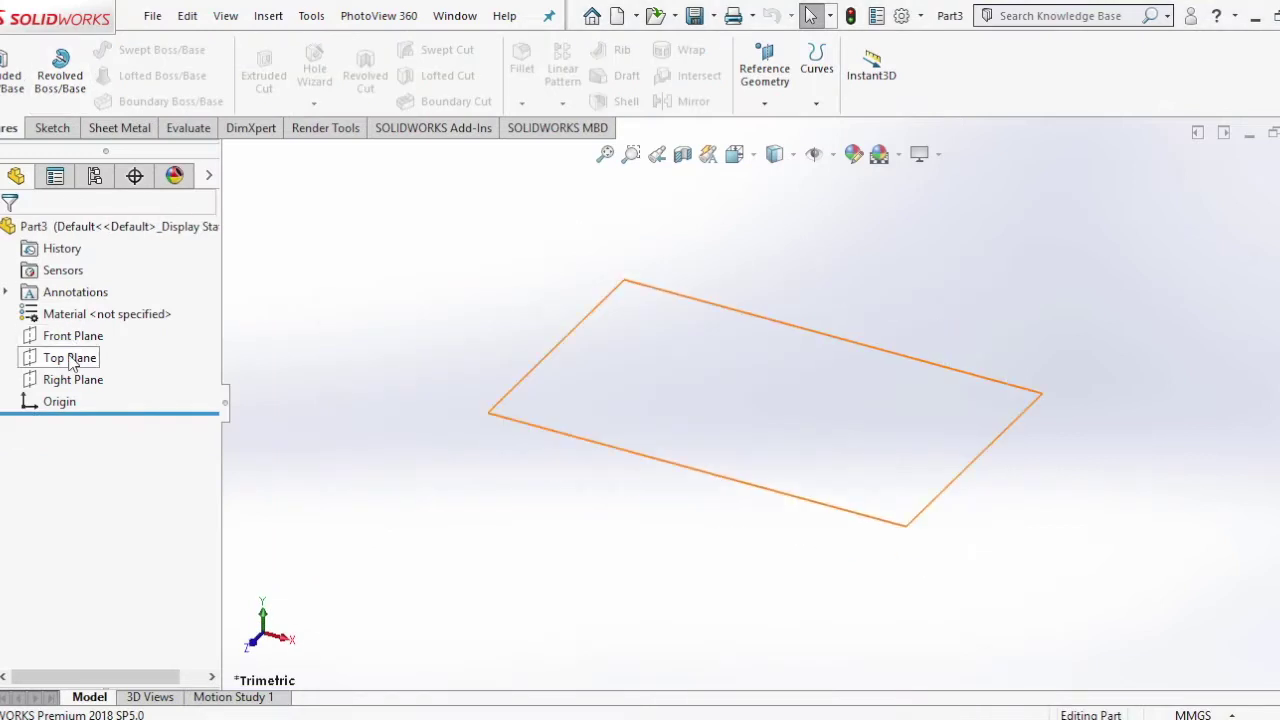
left_click(73, 336)
left_click(95, 300)
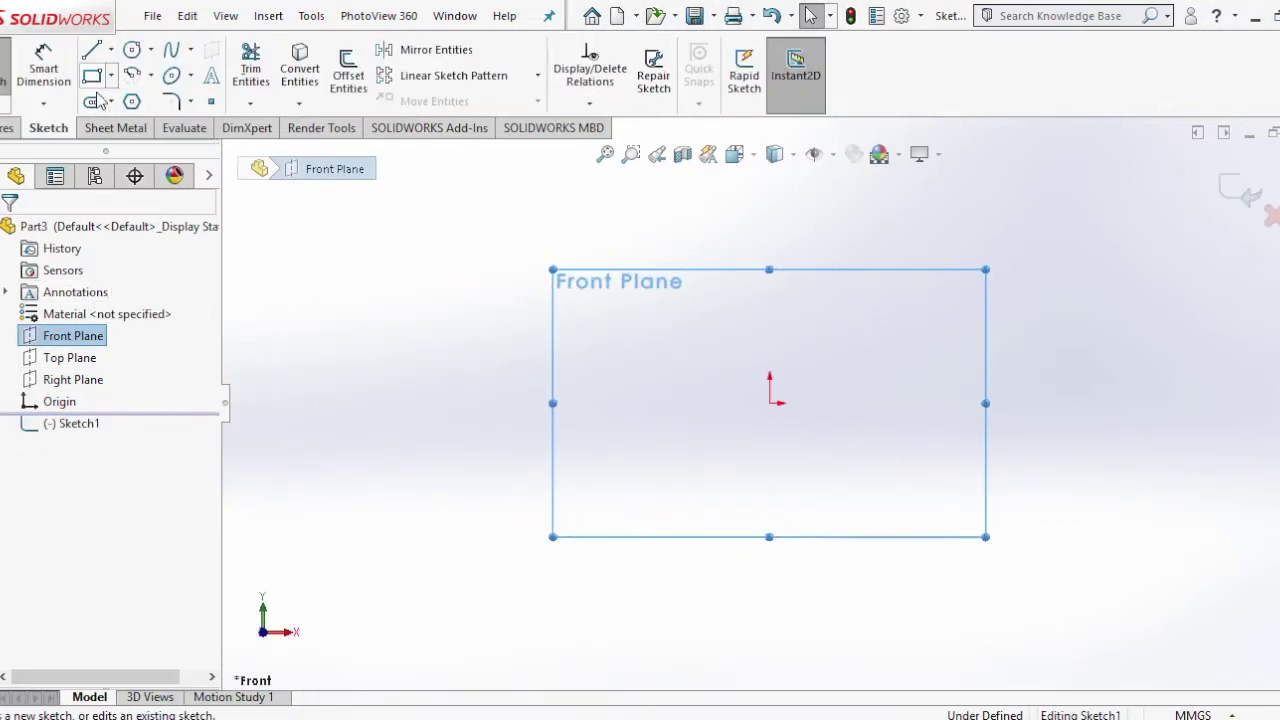
- Draw a centerpoint slot at the origin with 40 mm between arc centres
left_click(83, 305)
left_click(769, 402)
left_click(580, 403)
right_click(584, 292)
left_click(605, 295)
left_click(43, 65)
left_click(757, 459)
left_click(757, 537)
type("40")
key("Return")
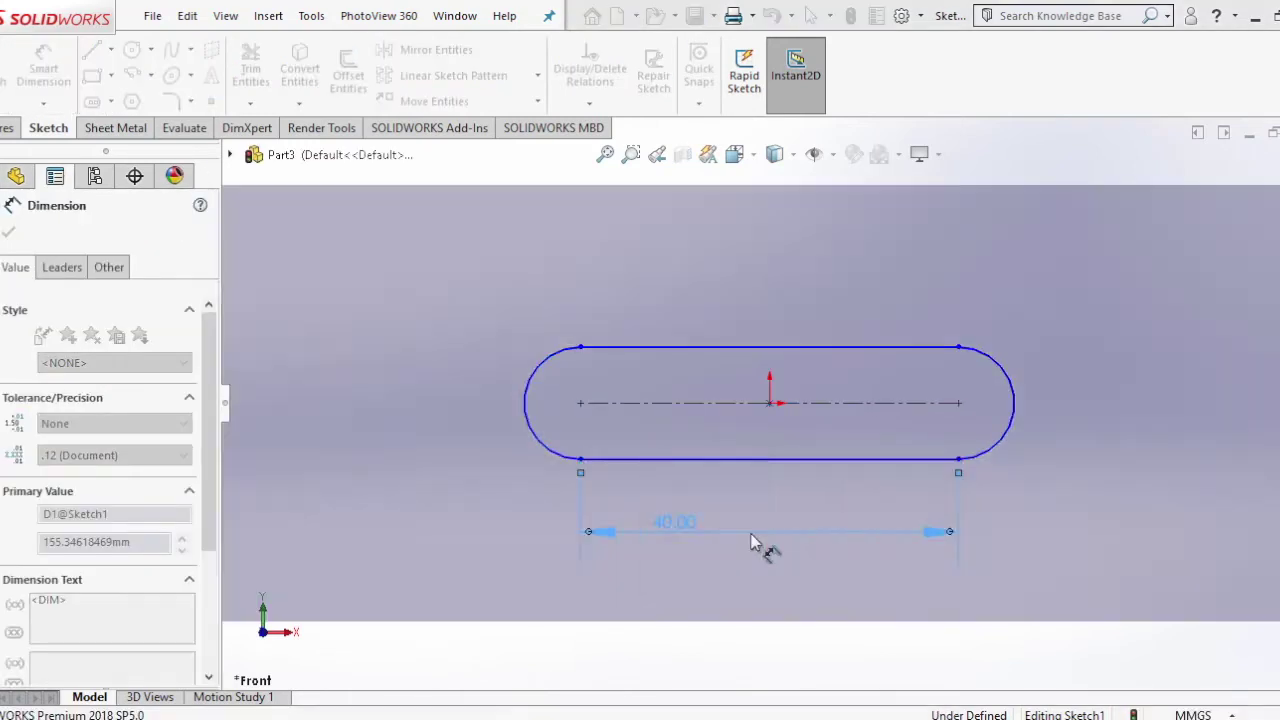
- Set the slot's end radius to 5 mm
left_click(548, 458)
left_click(471, 452)
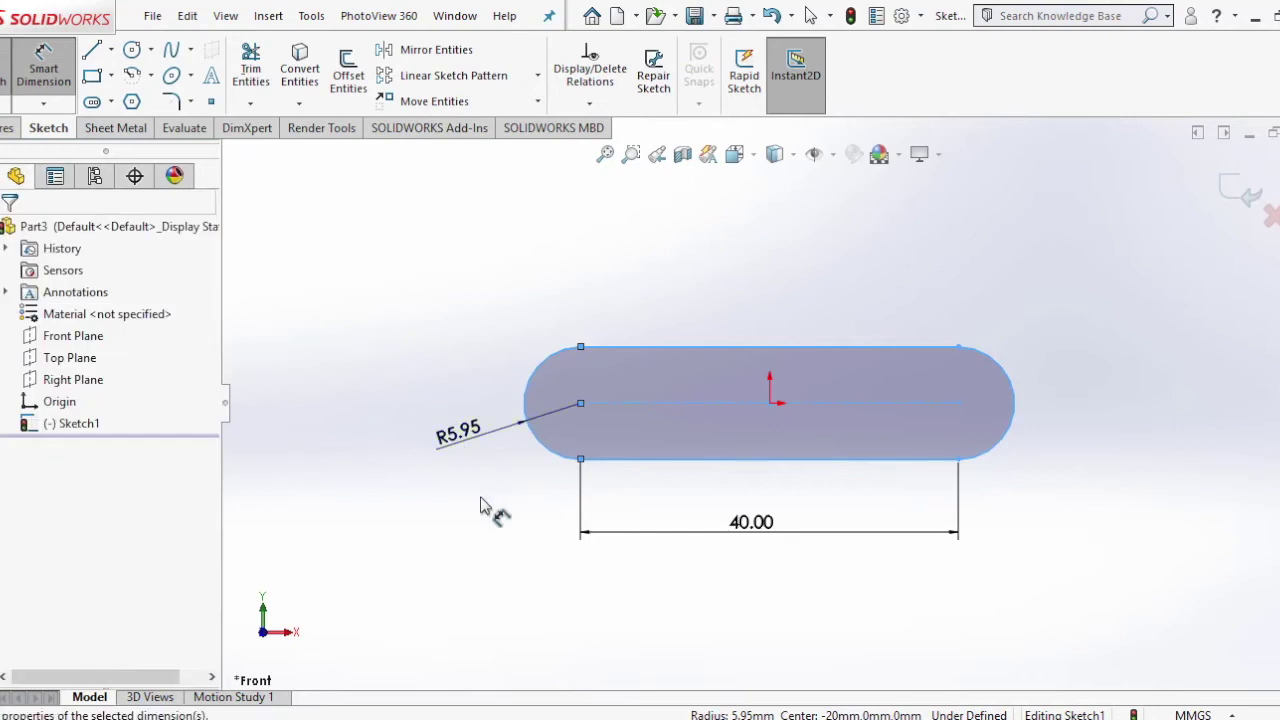
type("10")
key("BackSpace")
type("5")
key("Return")
left_click(8, 231)
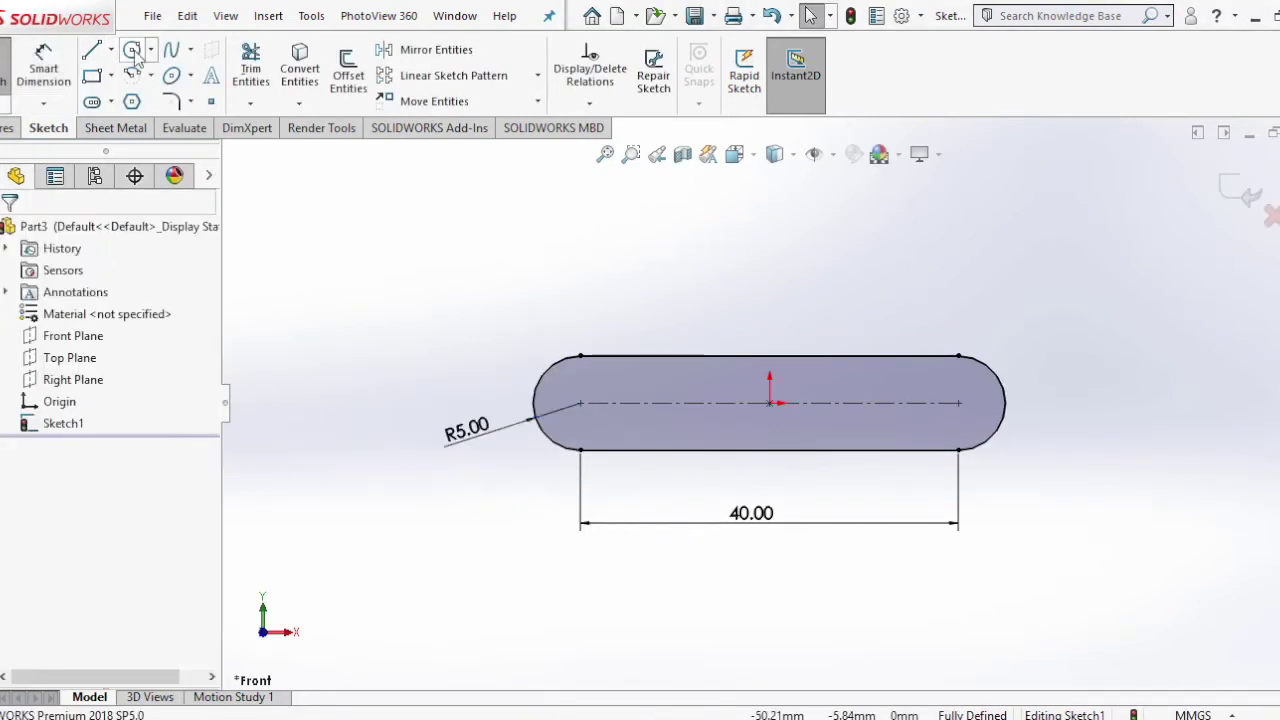
- Draw circles at both arc centres and make them equal in size
left_click(132, 49)
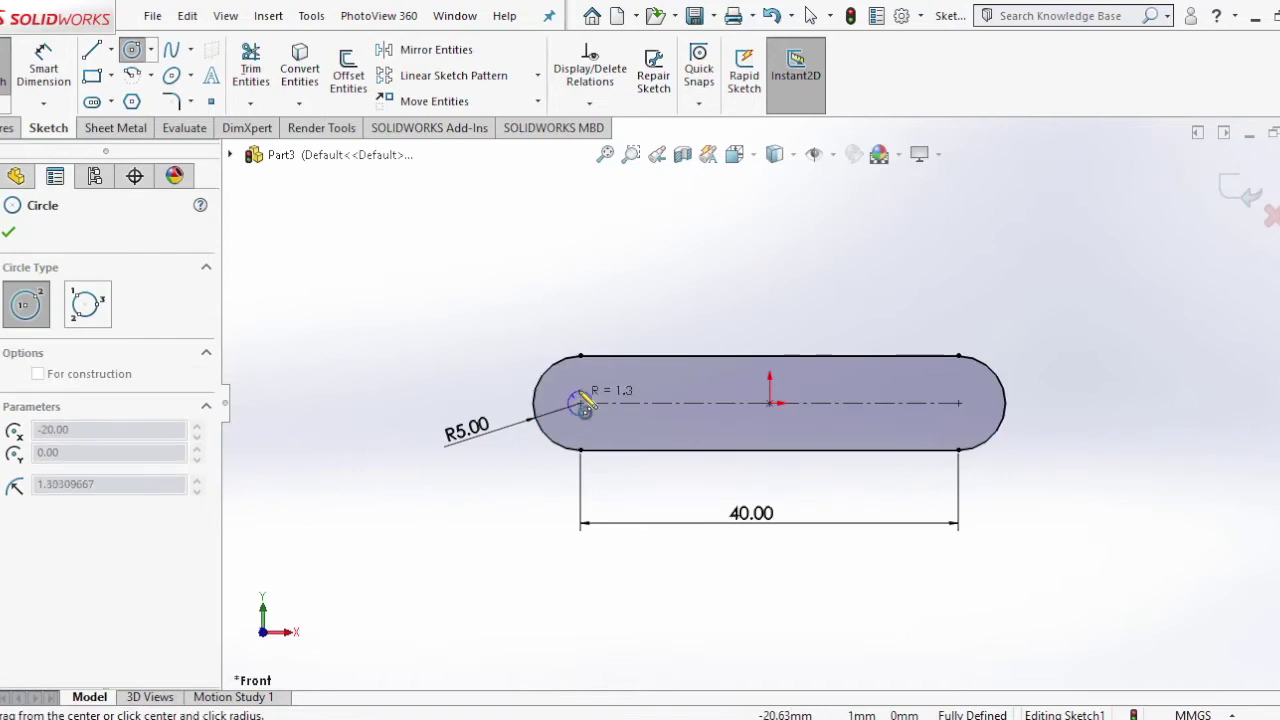
left_click(598, 408)
left_click(958, 403)
left_click(980, 405)
right_click(975, 280)
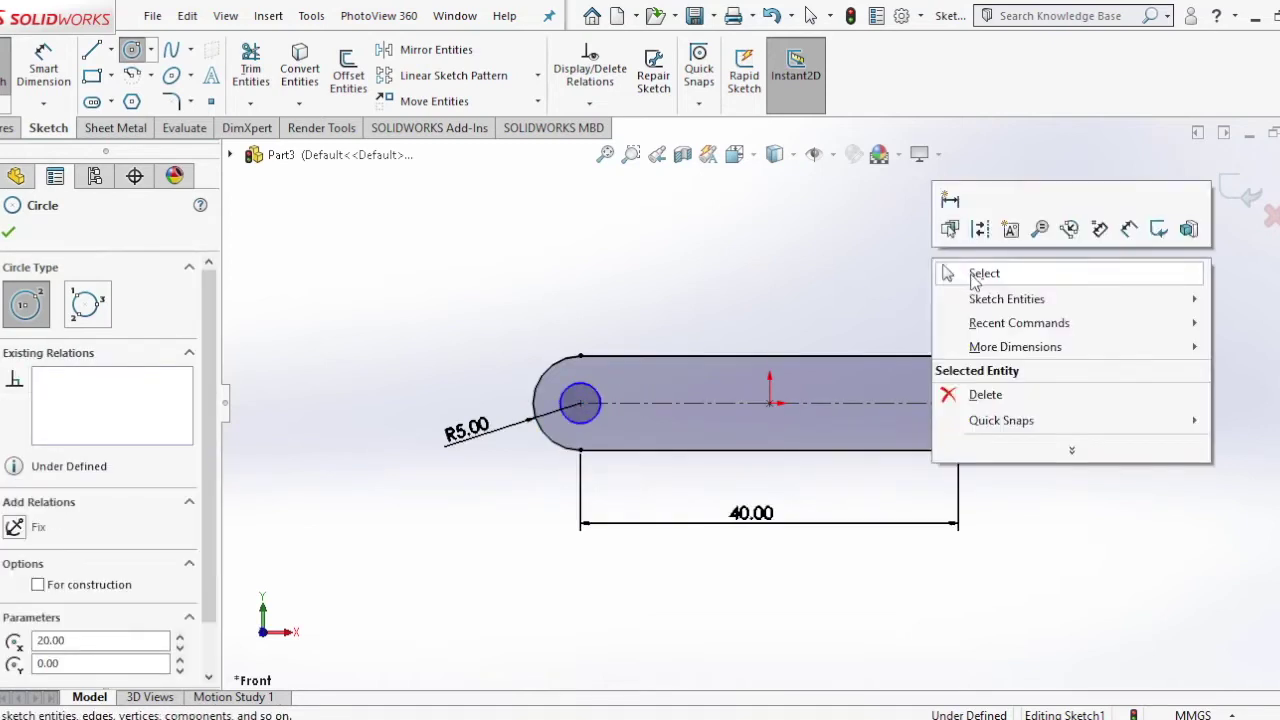
left_click(983, 274)
scroll(915, 423, "down", 1)
left_click(531, 421)
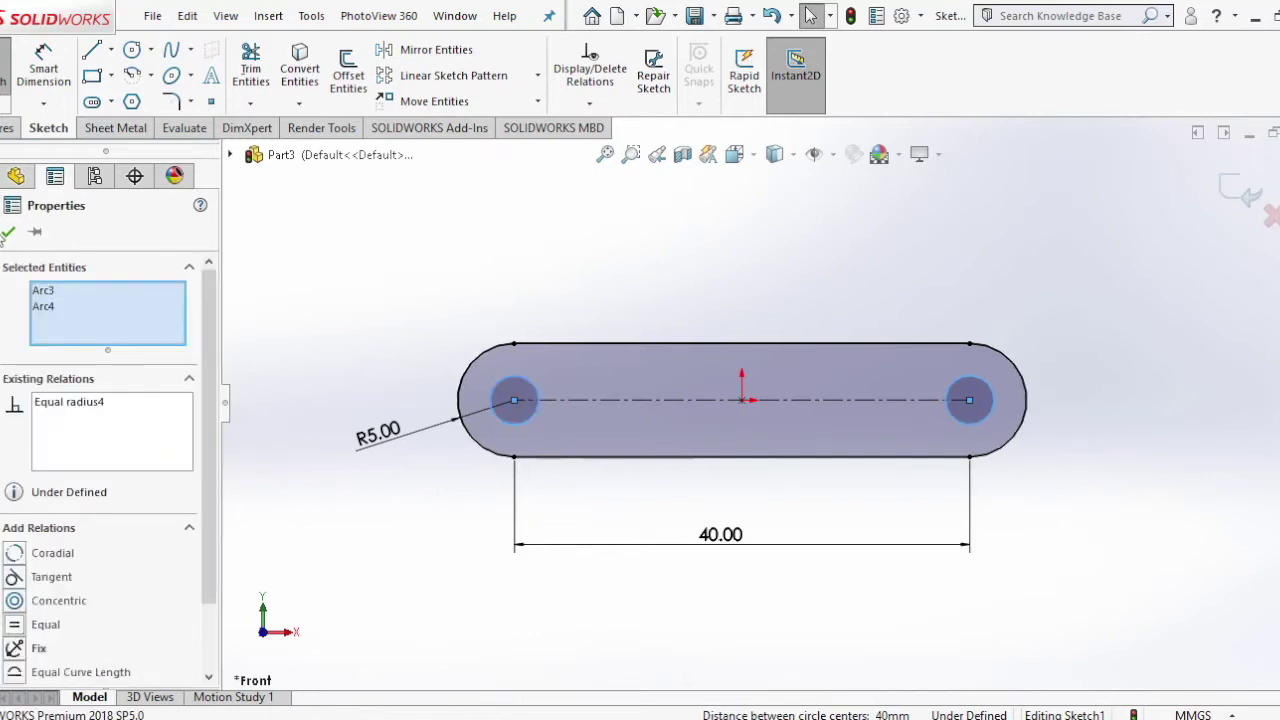
left_click(8, 232)
- Dimension the circles to Ø5 mm and exit the sketch
left_click(43, 68)
left_click(505, 382)
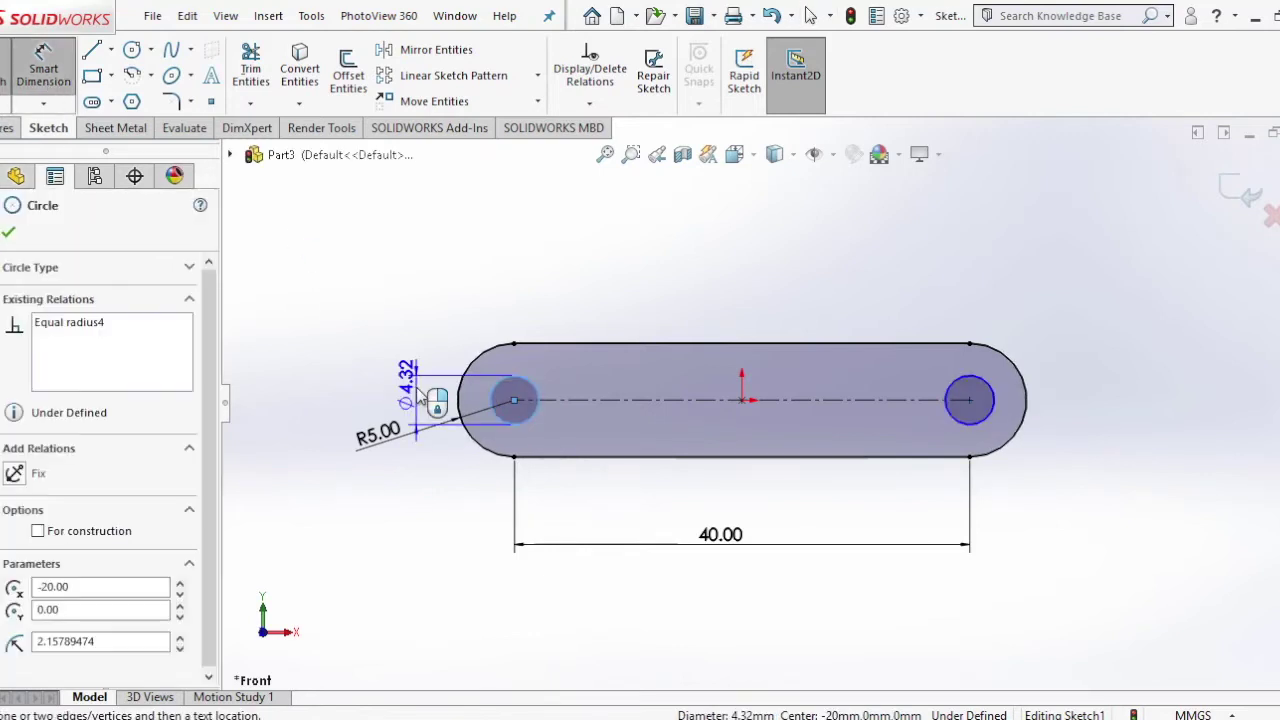
left_click(420, 393)
type("5")
key("Return")
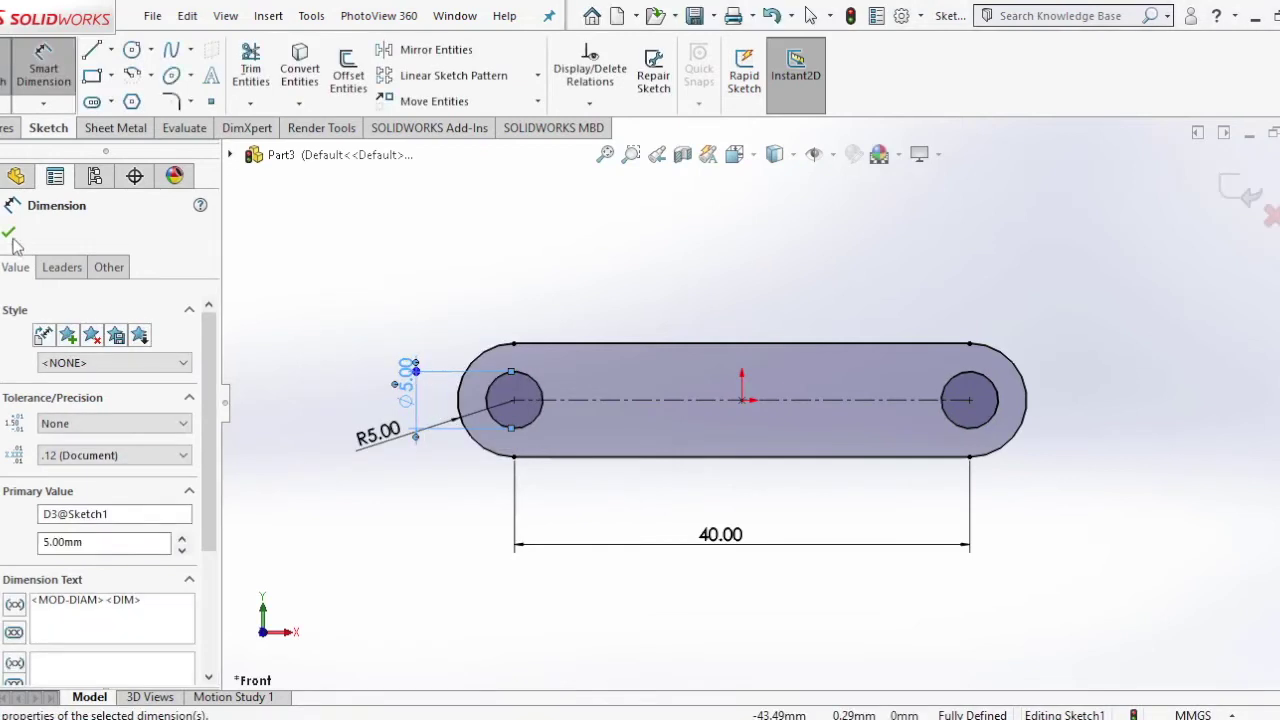
left_click(9, 234)
left_click(1250, 190)
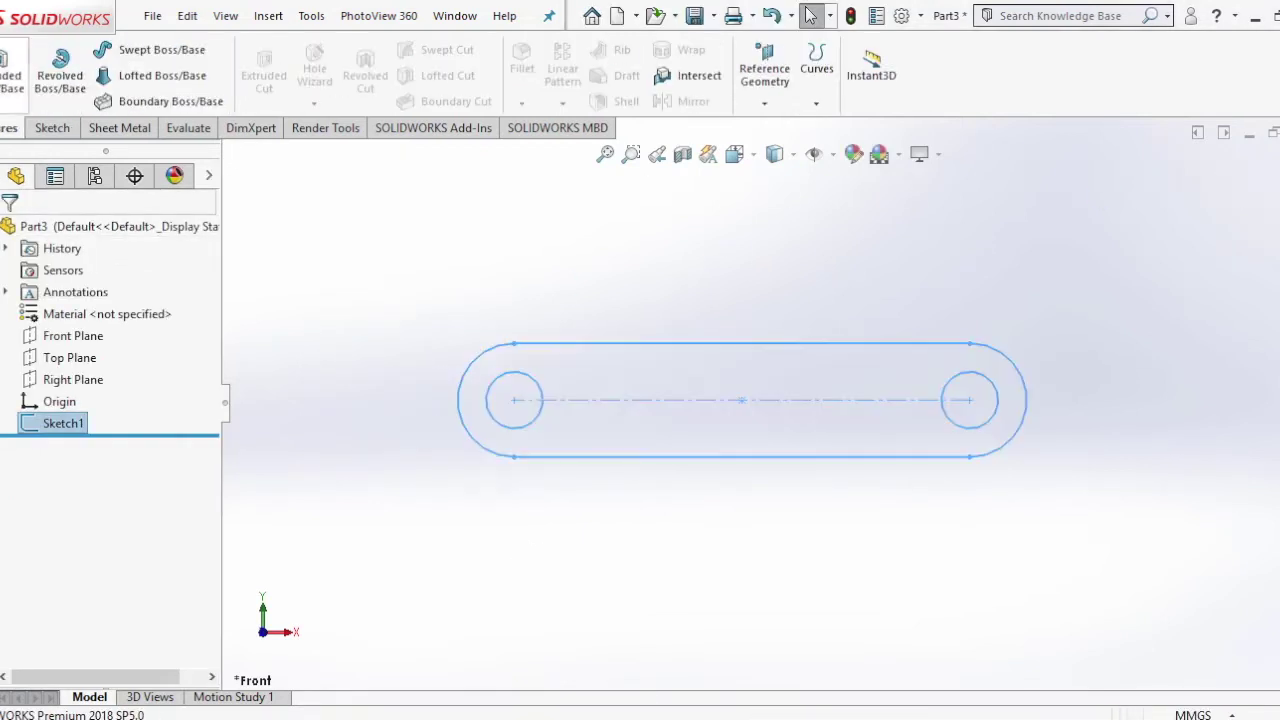
- Extrude the slot sketch into a solid and colour it green
left_click(9, 234)
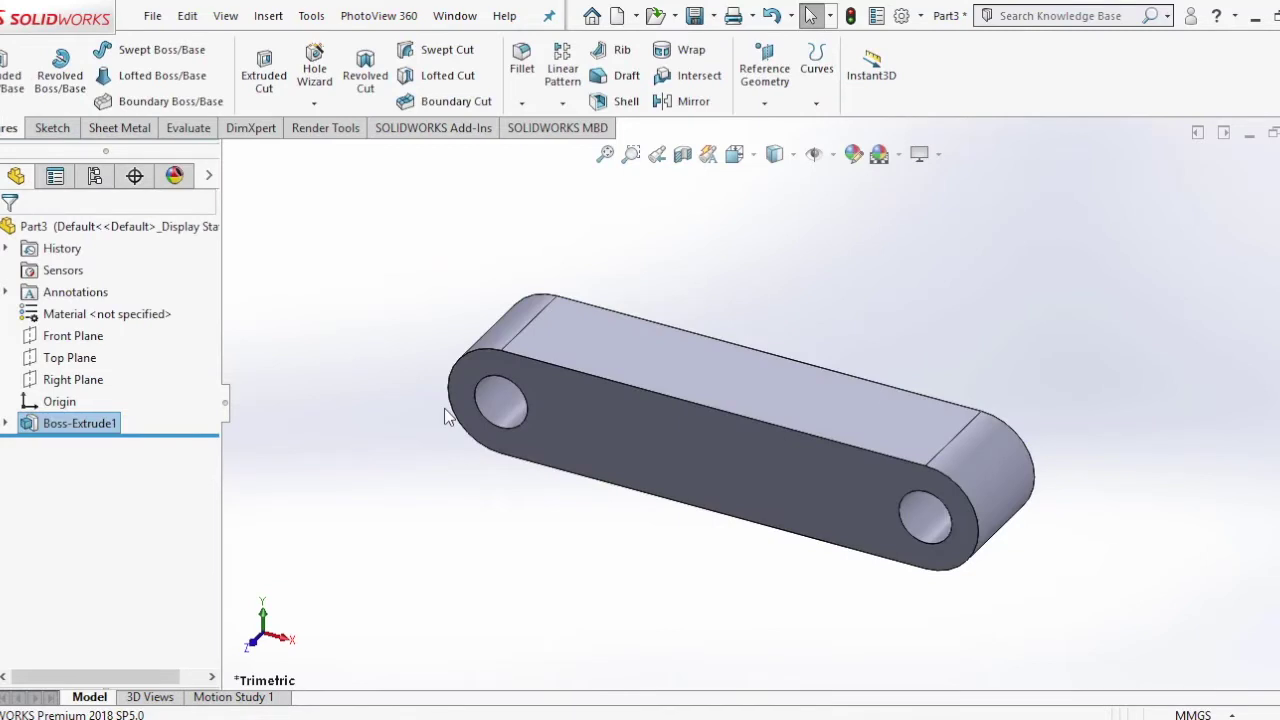
scroll(444, 408, "up", 3)
left_click(152, 16)
left_click(193, 258)
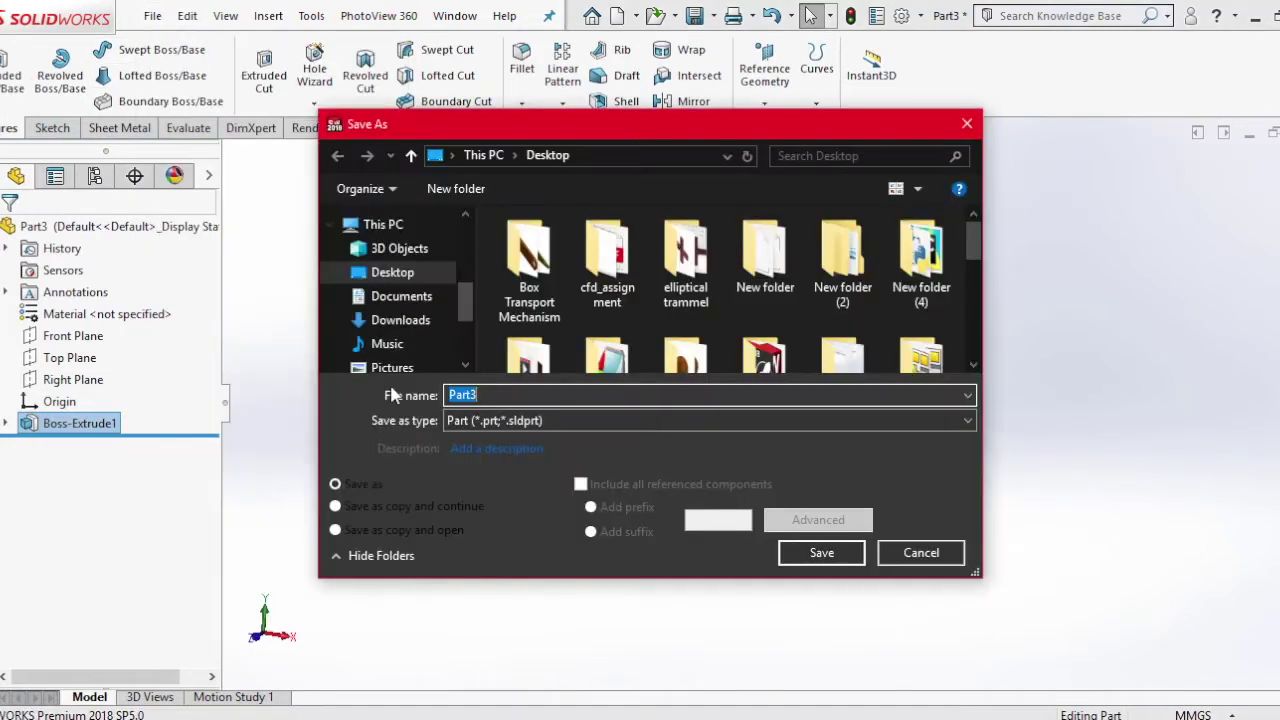
left_click(963, 122)
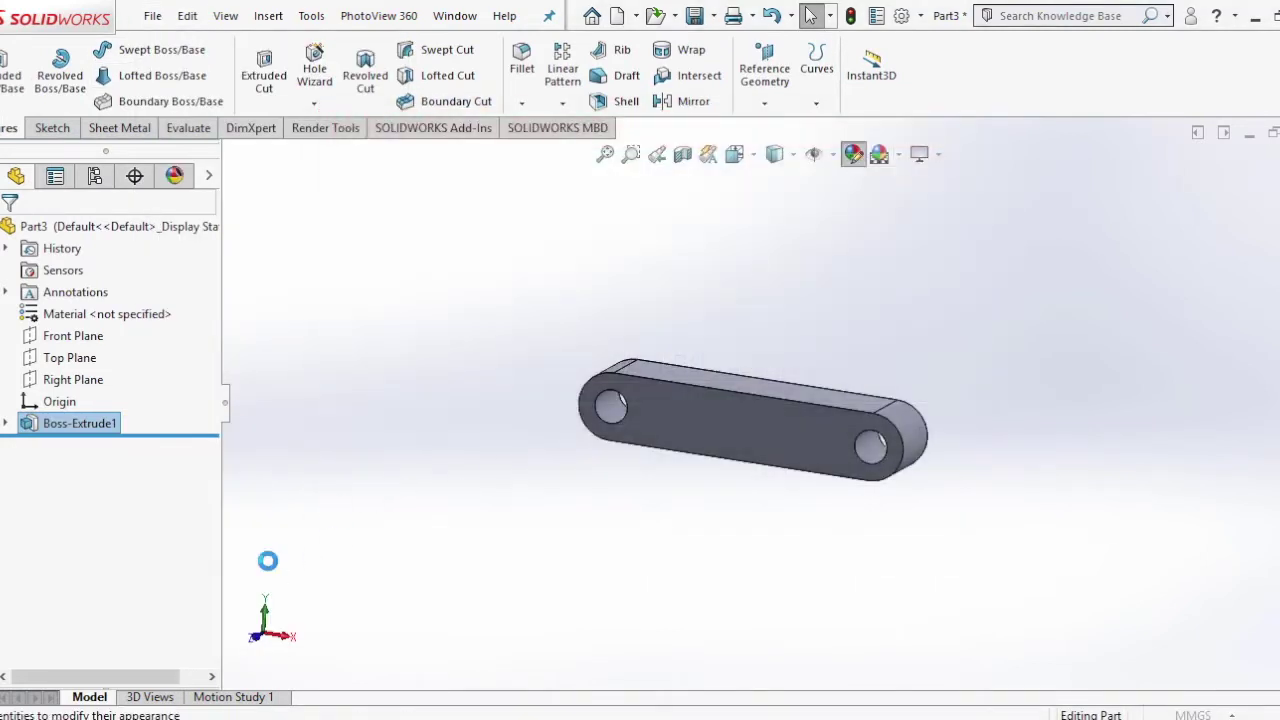
left_click(98, 662)
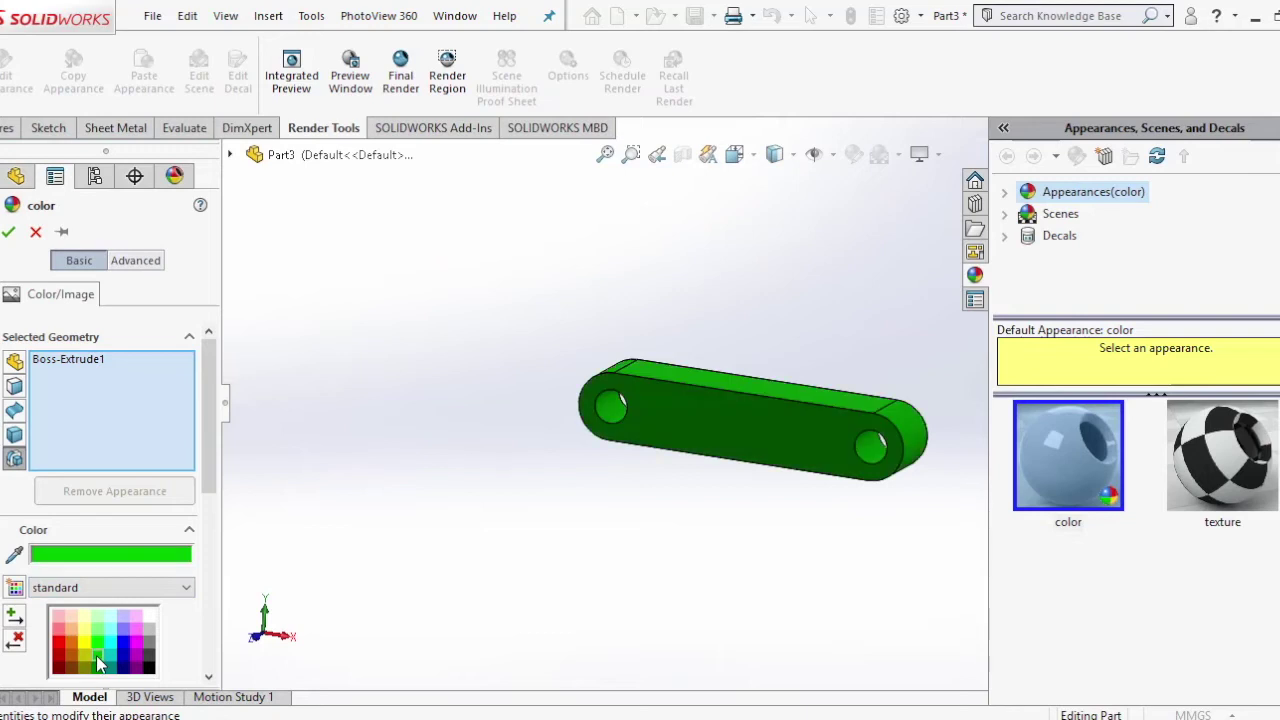
left_click(8, 231)
- Save the part as 'crank'
left_click(152, 16)
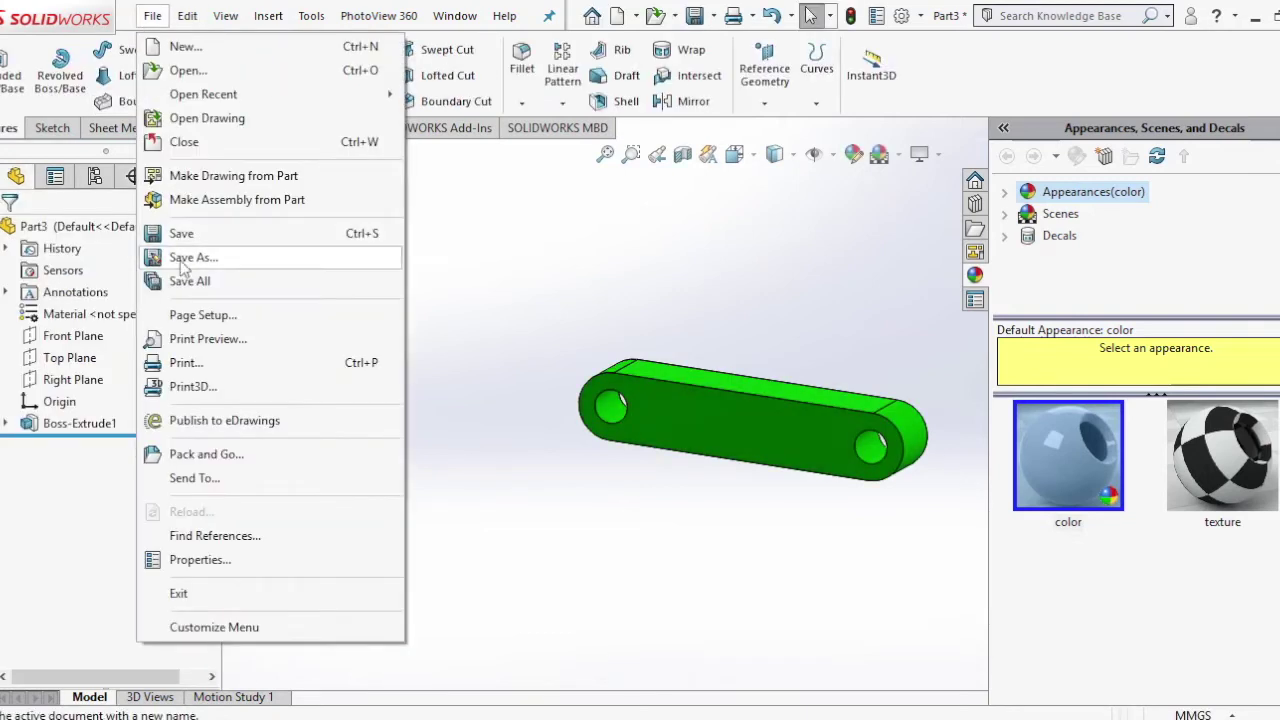
left_click(190, 258)
type("crank")
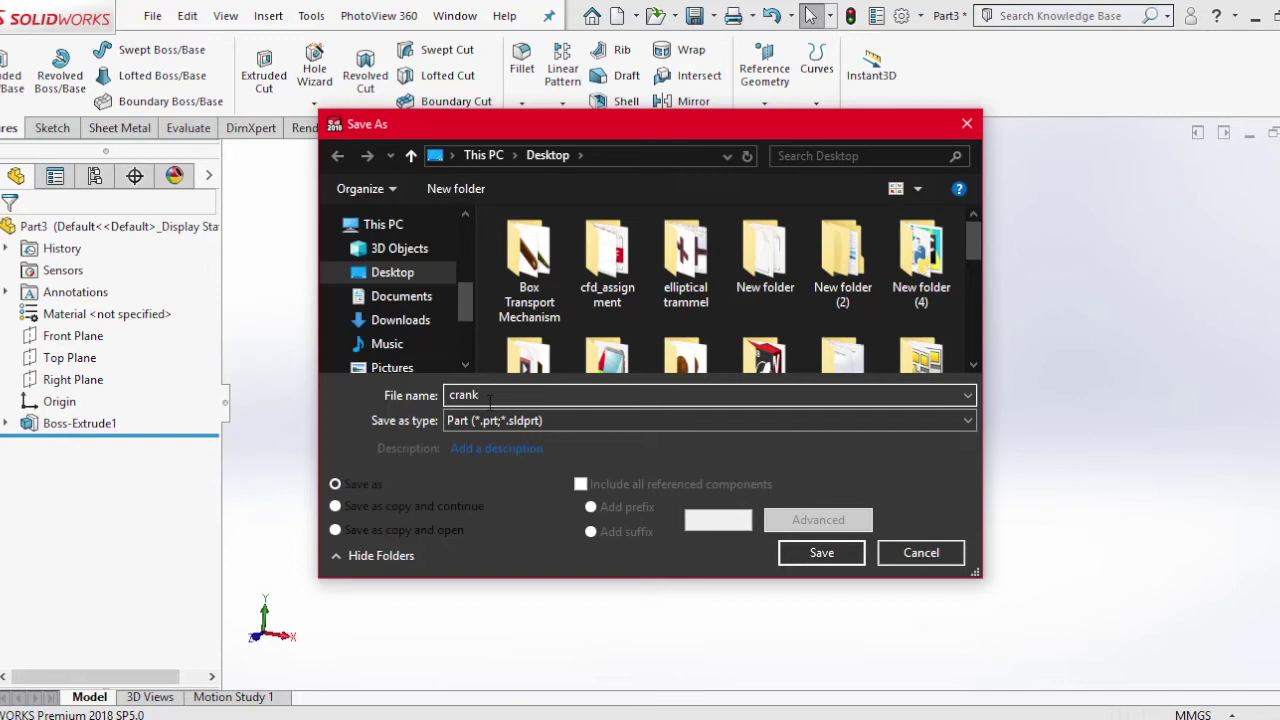
left_click(825, 554)
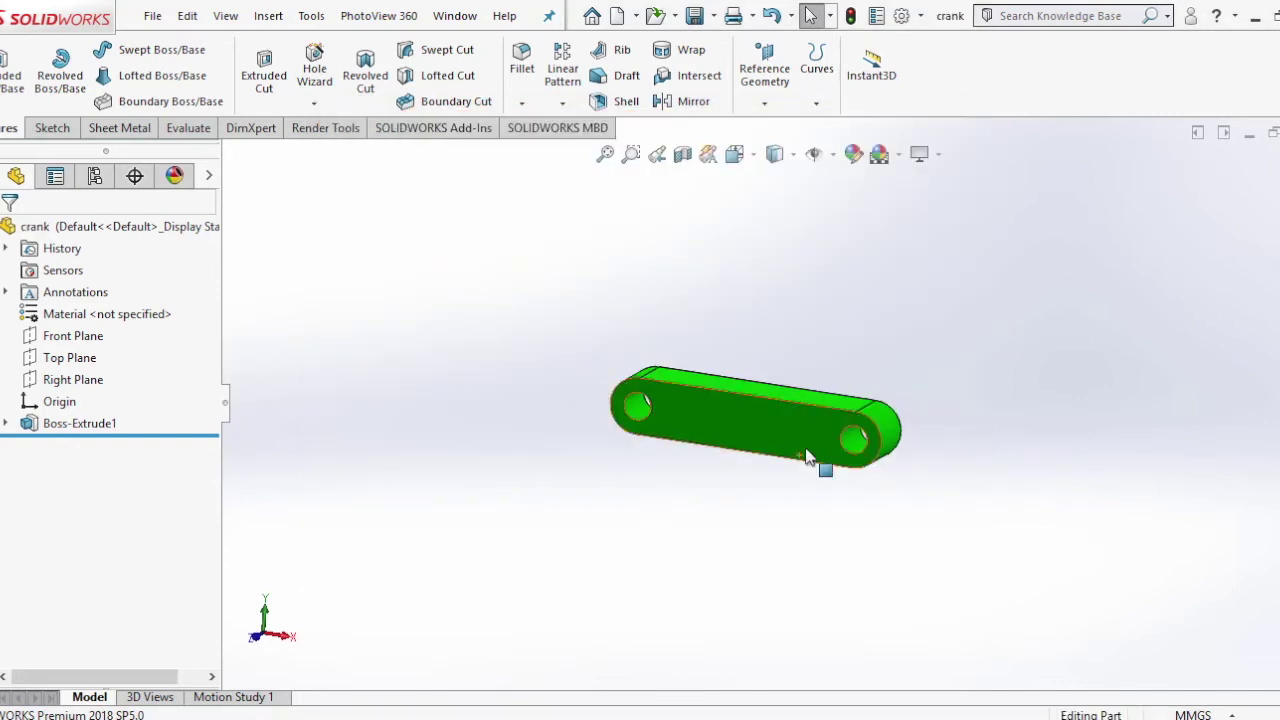
middle_click_drag(808, 445, 803, 425)
- Create a new blank part and start a sketch on the Front Plane
left_click(152, 15)
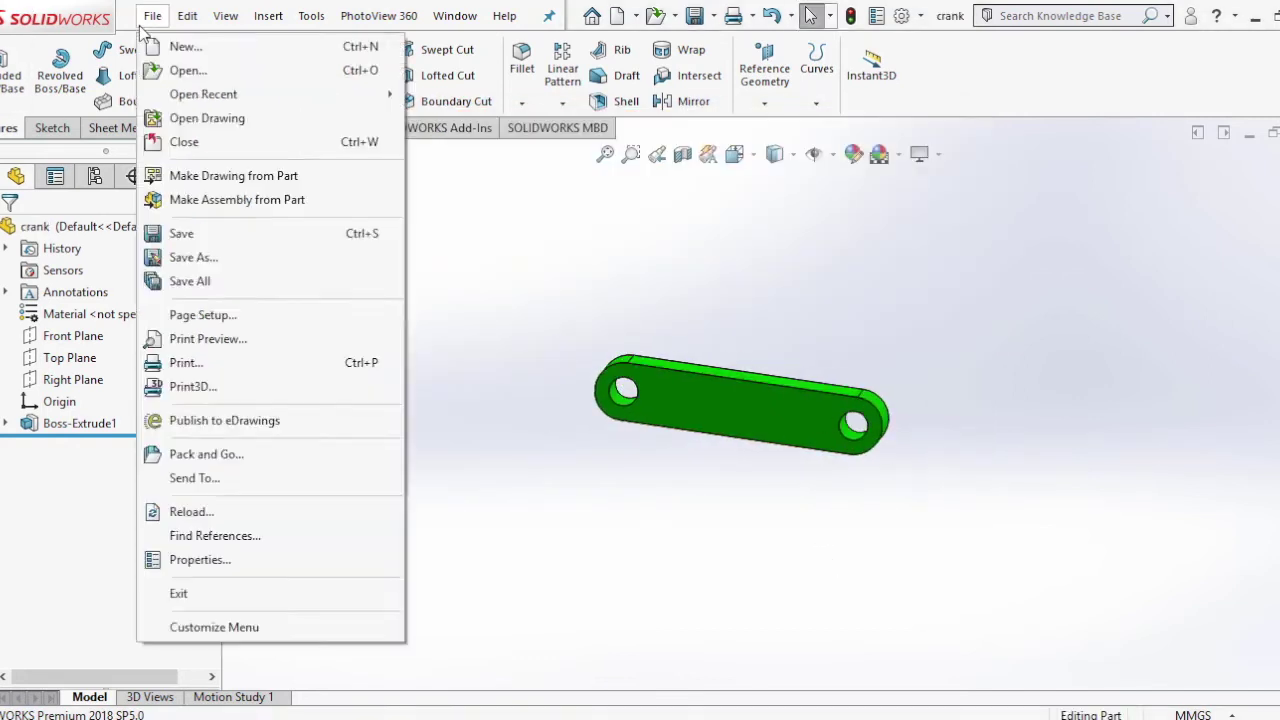
left_click(183, 46)
double_click(416, 478)
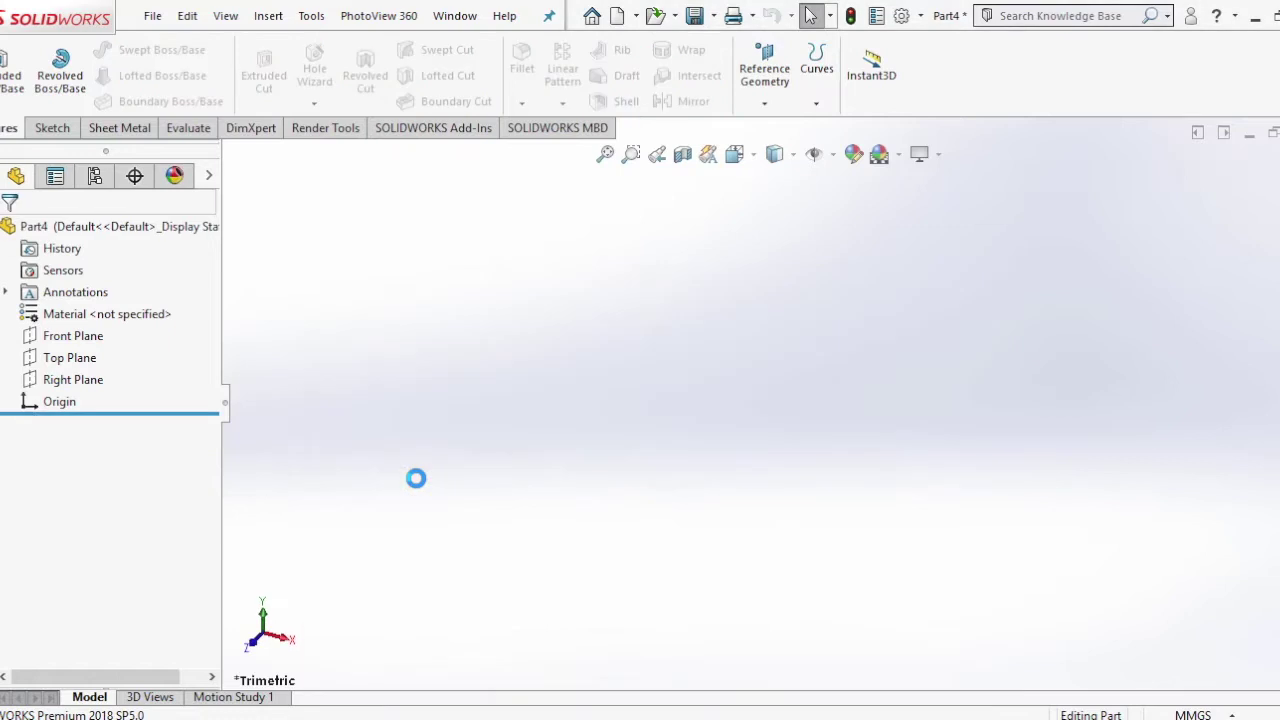
left_click(75, 335)
left_click(114, 306)
scroll(716, 432, "down", 1)
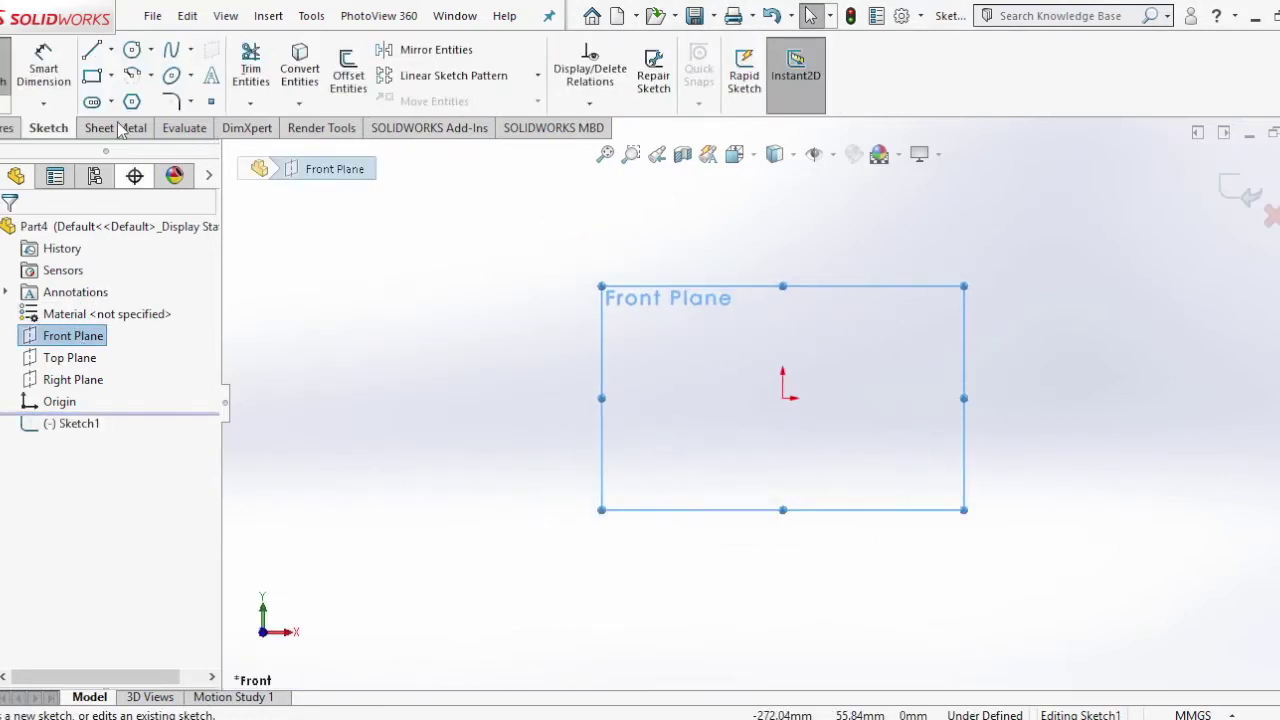
- Draw a circle centred on the origin
left_click(783, 399)
left_click(132, 49)
left_click(783, 399)
left_click(668, 268)
key("Escape")
- Set the circle's diameter to 90 mm
left_click(43, 65)
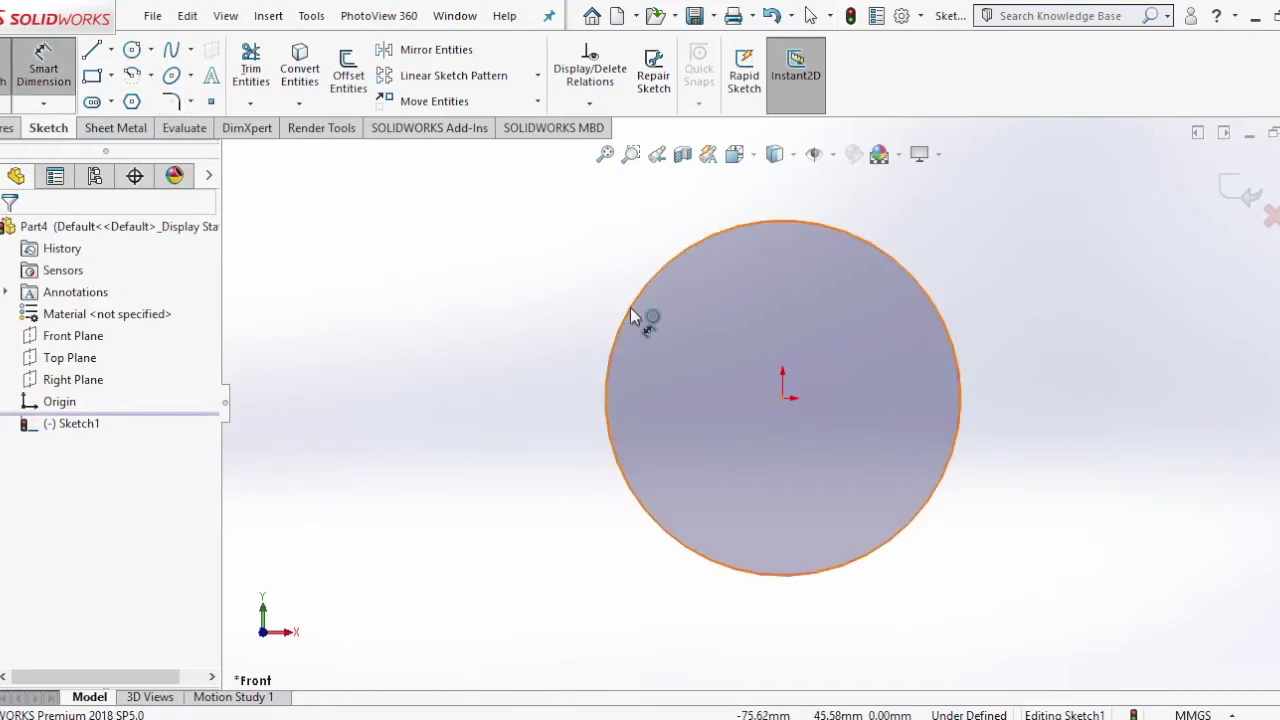
left_click(631, 317)
left_click(530, 371)
type("90")
key("Return")
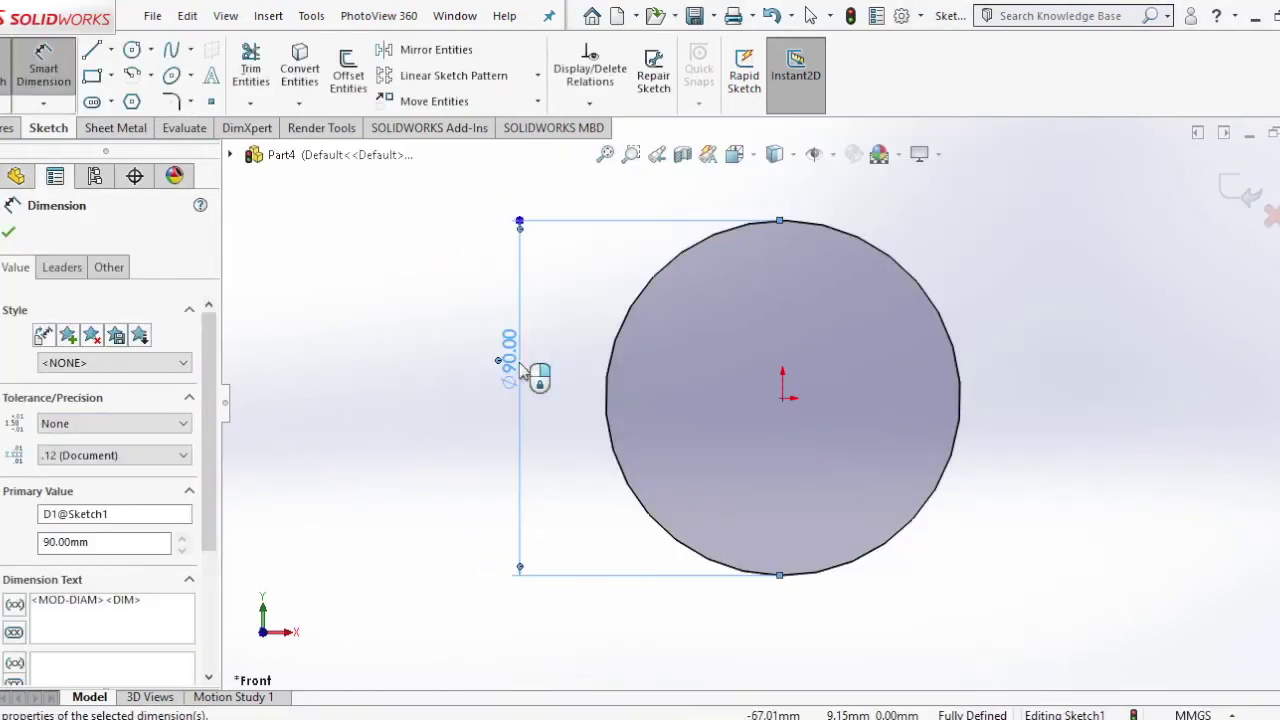
left_click(8, 234)
left_click(132, 49)
- Draw two small circles, one at the origin and one near the disc's top
left_click(783, 399)
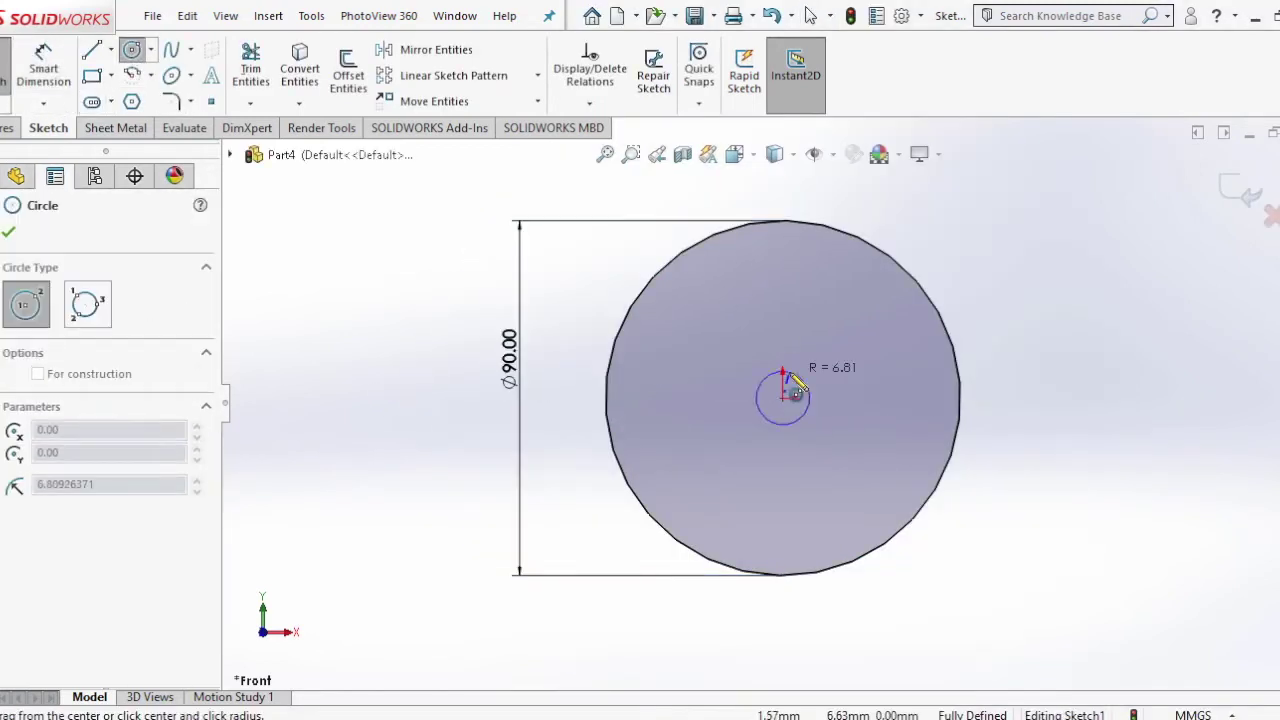
left_click(783, 248)
left_click(799, 248)
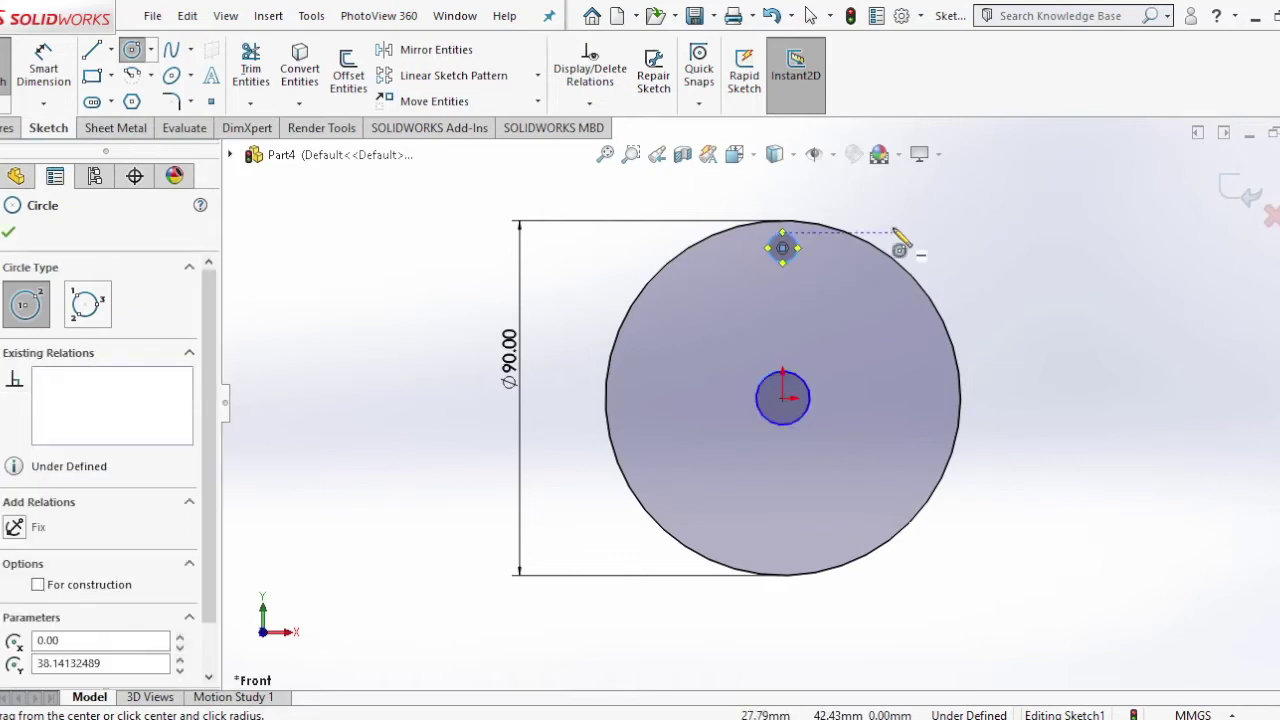
right_click(903, 243)
left_click(940, 262)
- Place the top circle 40 mm above the origin
left_click(783, 249)
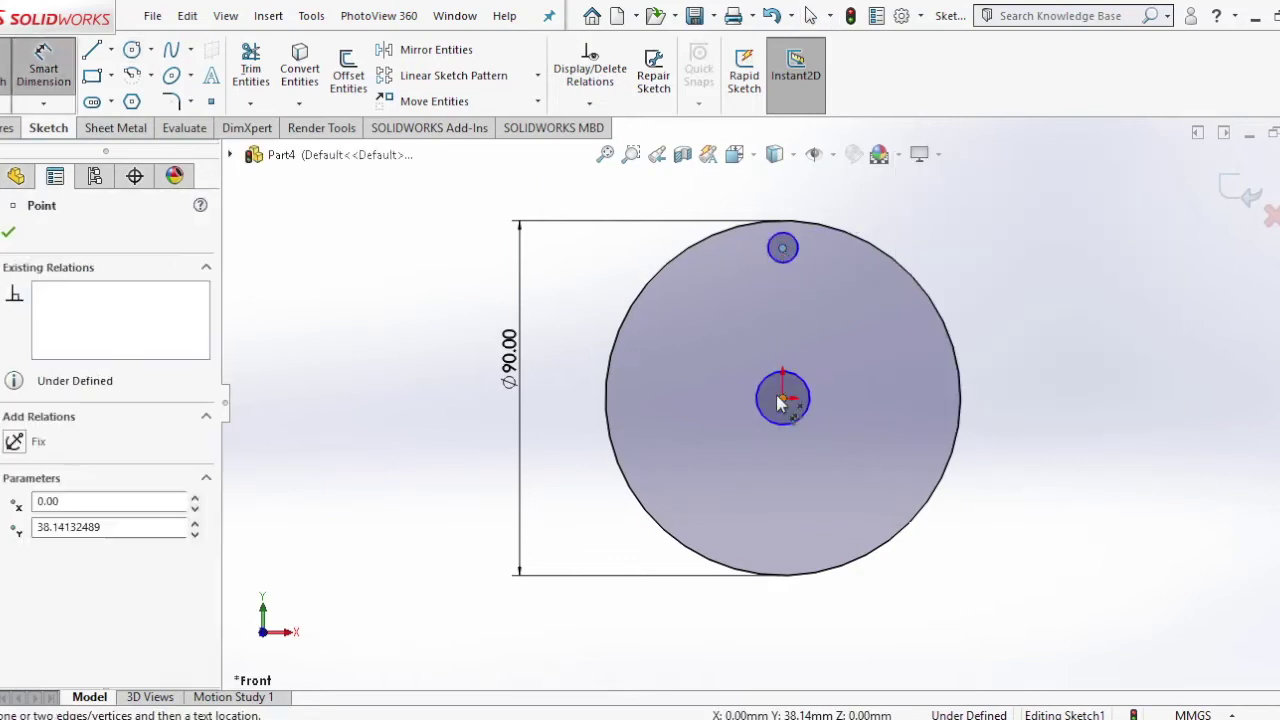
left_click(783, 399)
left_click(1078, 350)
type("40")
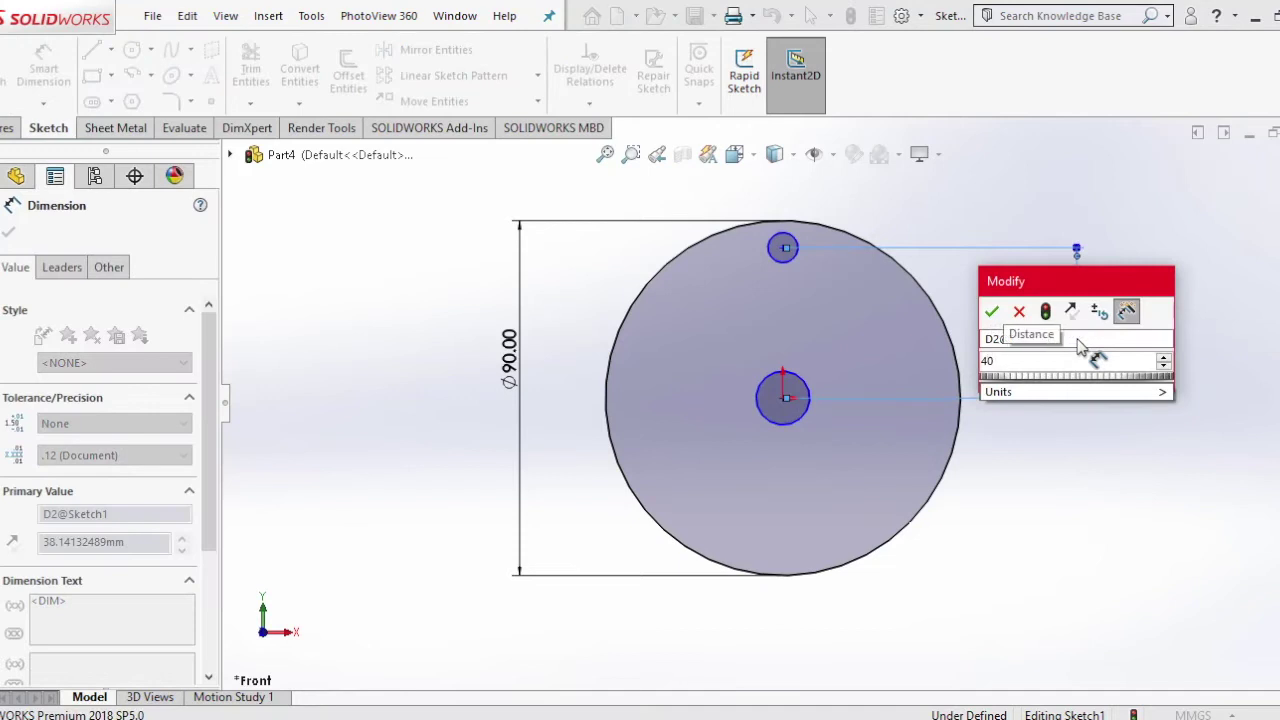
key("Return")
left_click(12, 230)
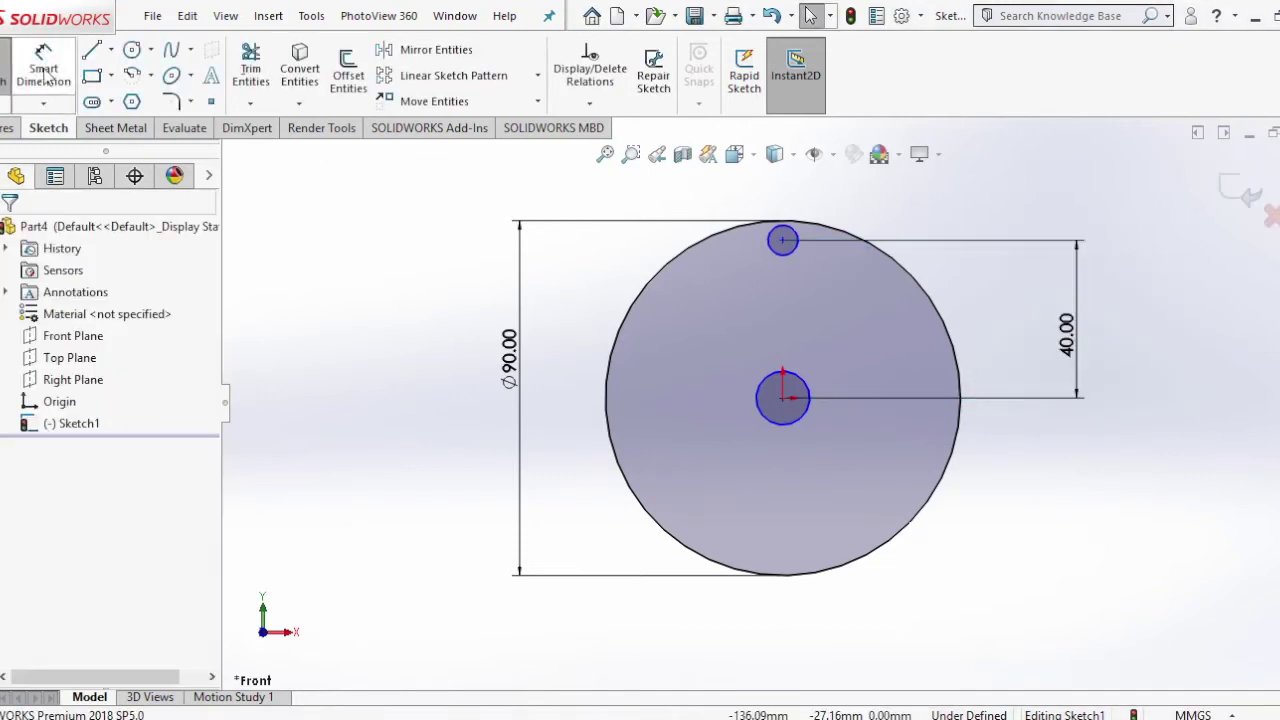
- Set both small circles to Ø5 mm and exit the sketch
left_click(740, 404)
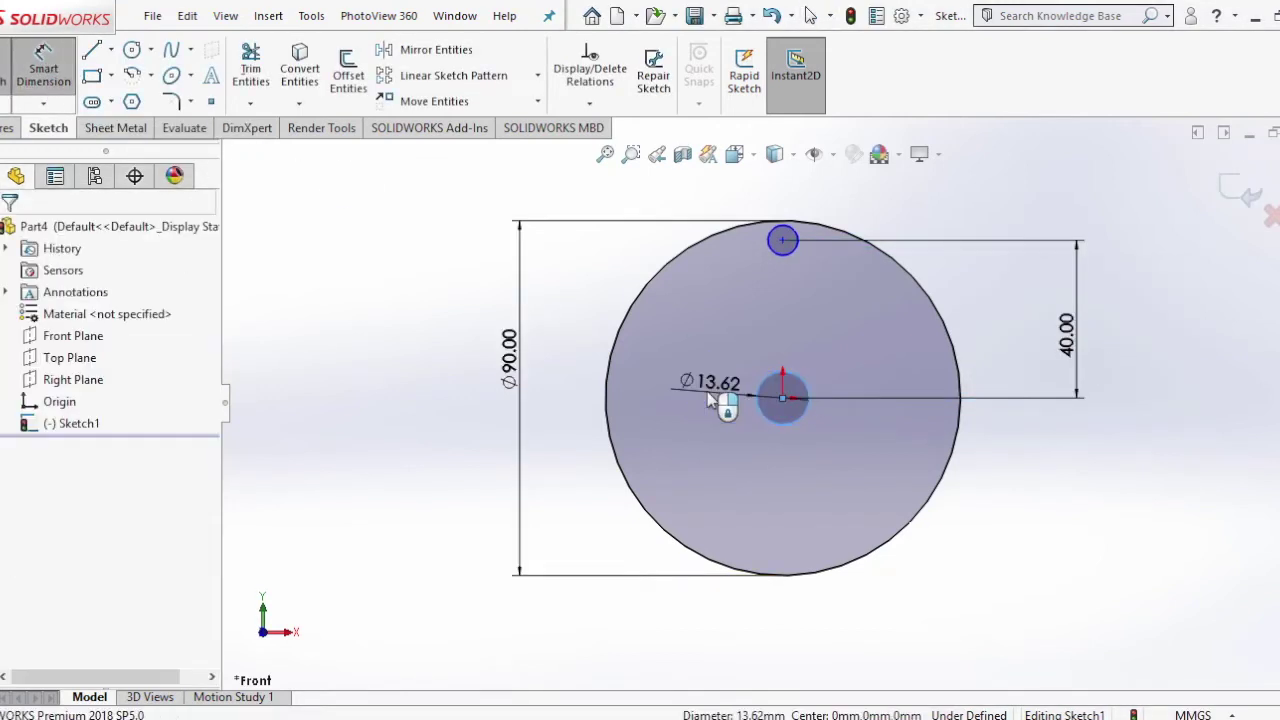
left_click(708, 398)
type("5")
key("Return")
left_click(783, 240)
left_click(945, 245)
key("Return")
left_click(8, 231)
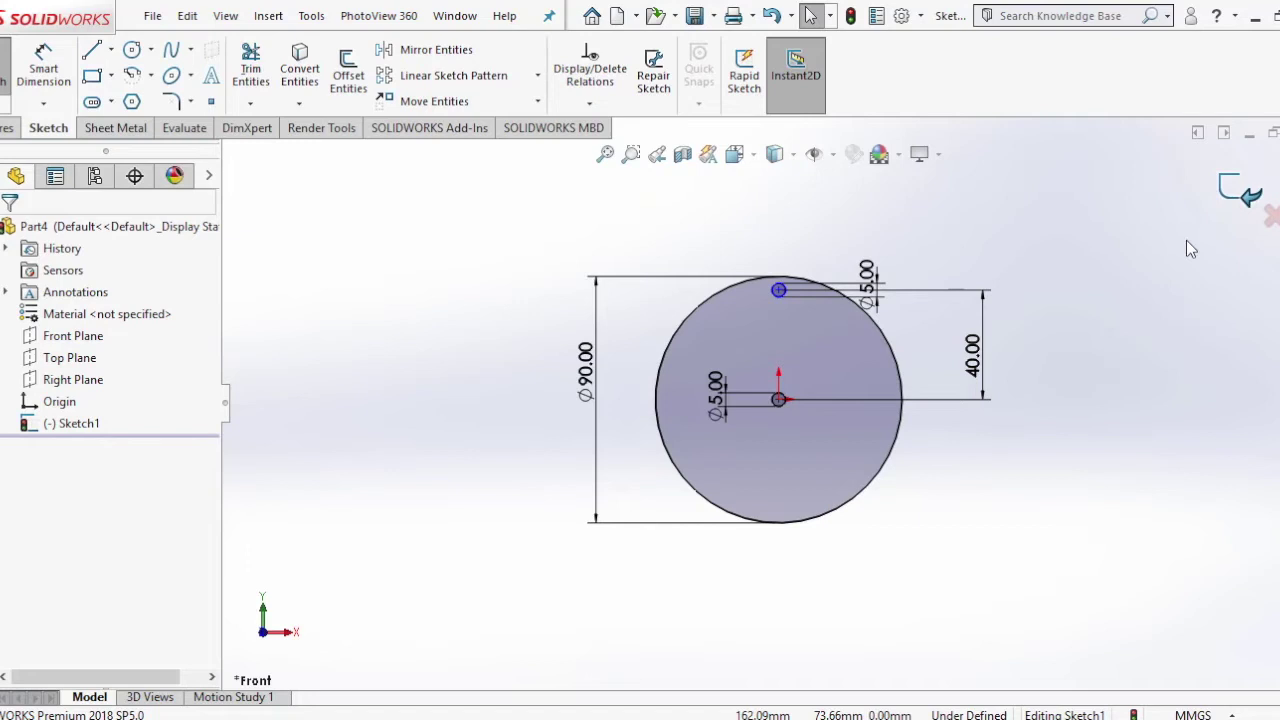
left_click(1240, 191)
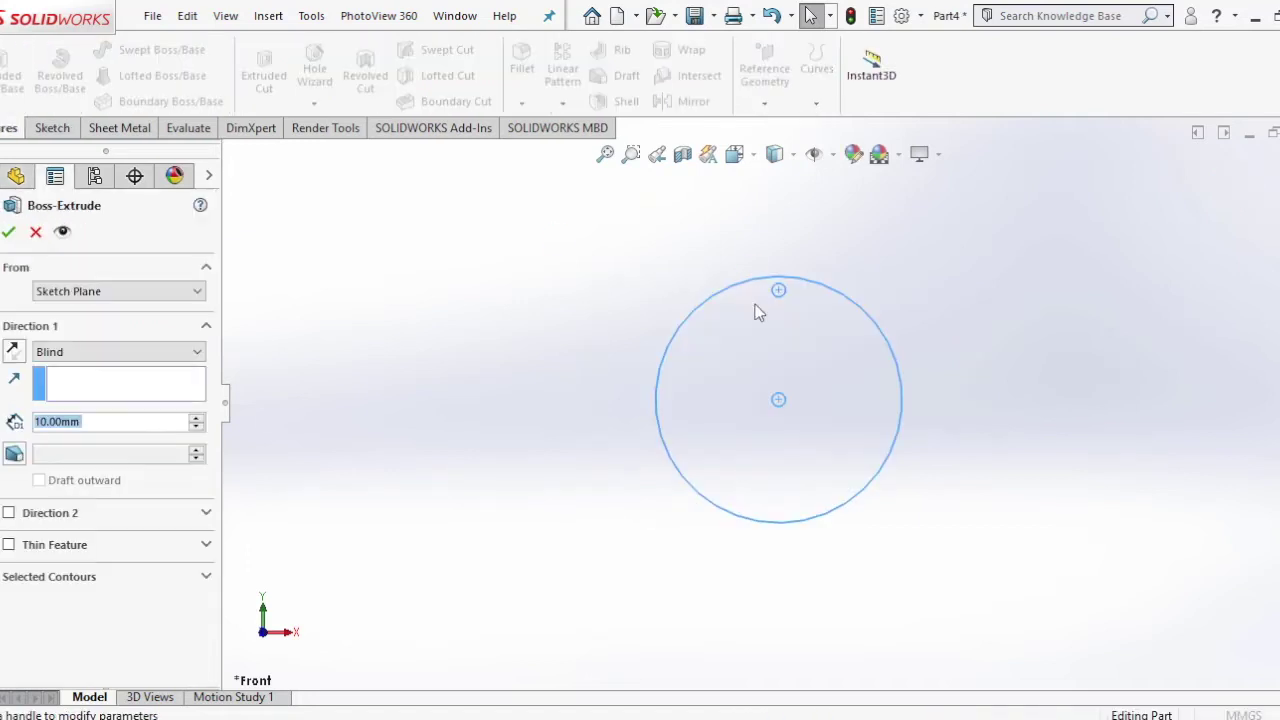
- Confirm the 10 mm disc extrusion and colour the part teal
key("Return")
key("ctrl+1")
left_click(152, 15)
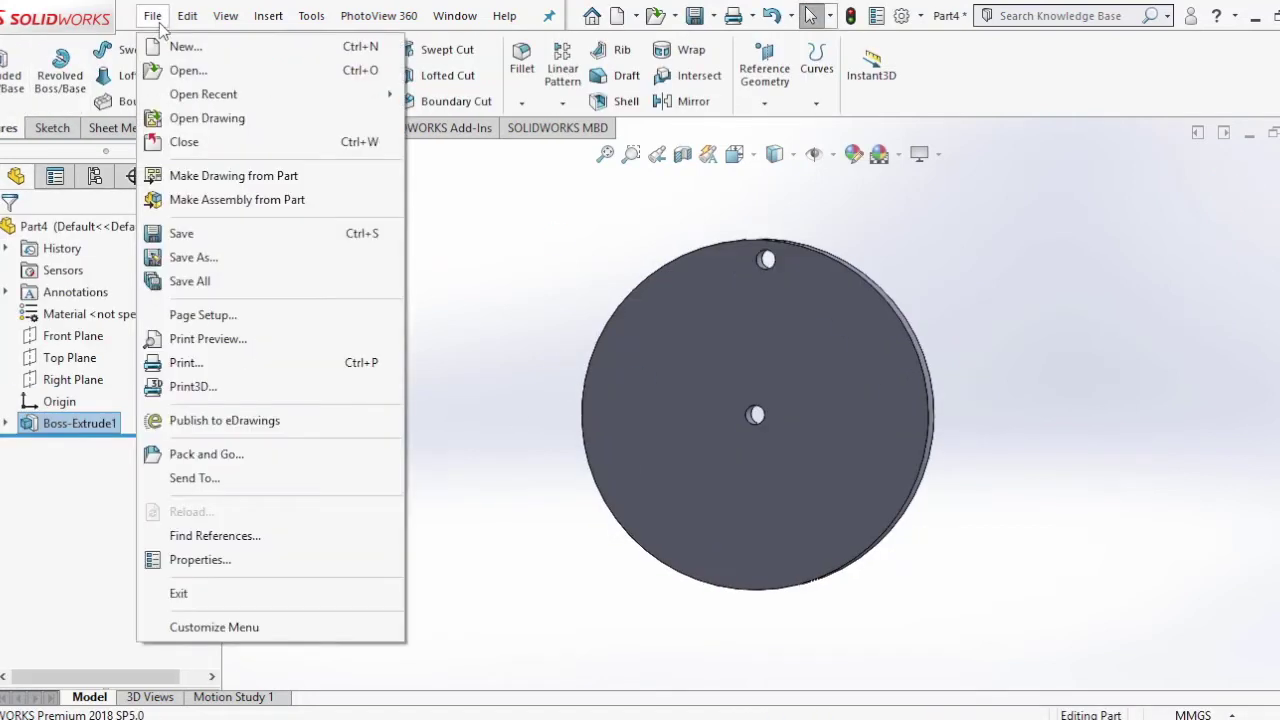
left_click(462, 416)
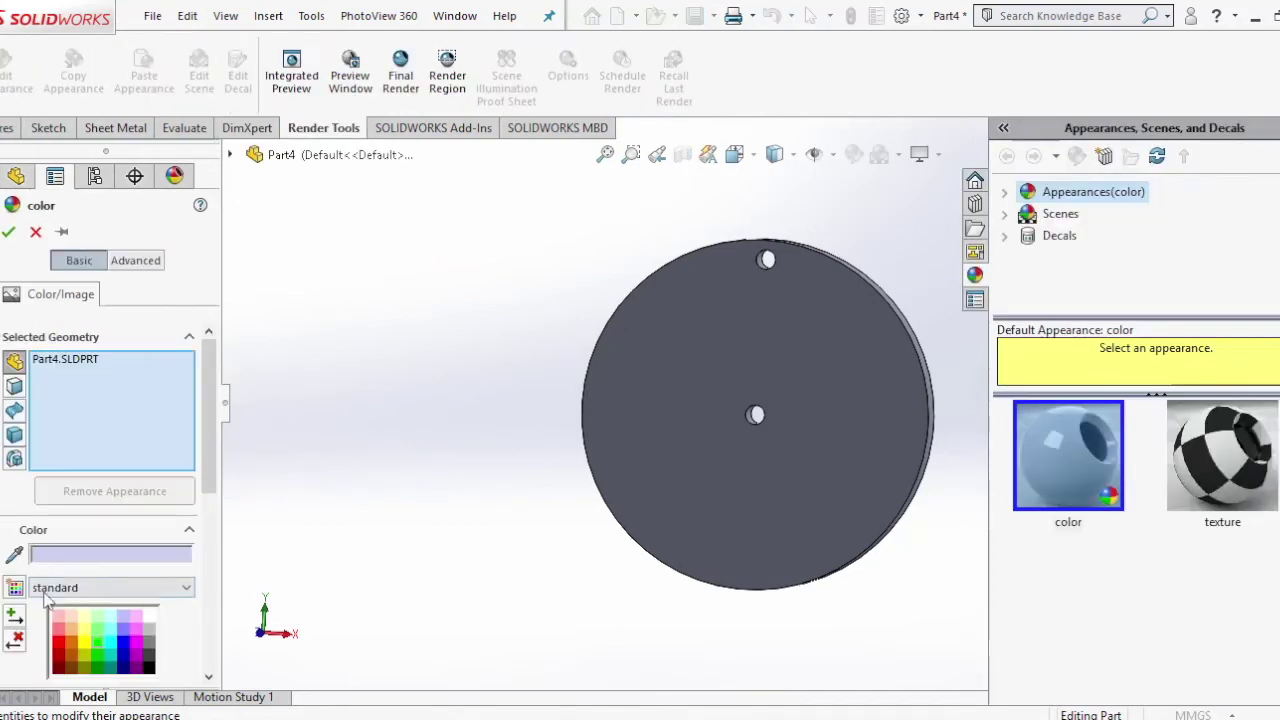
left_click(111, 661)
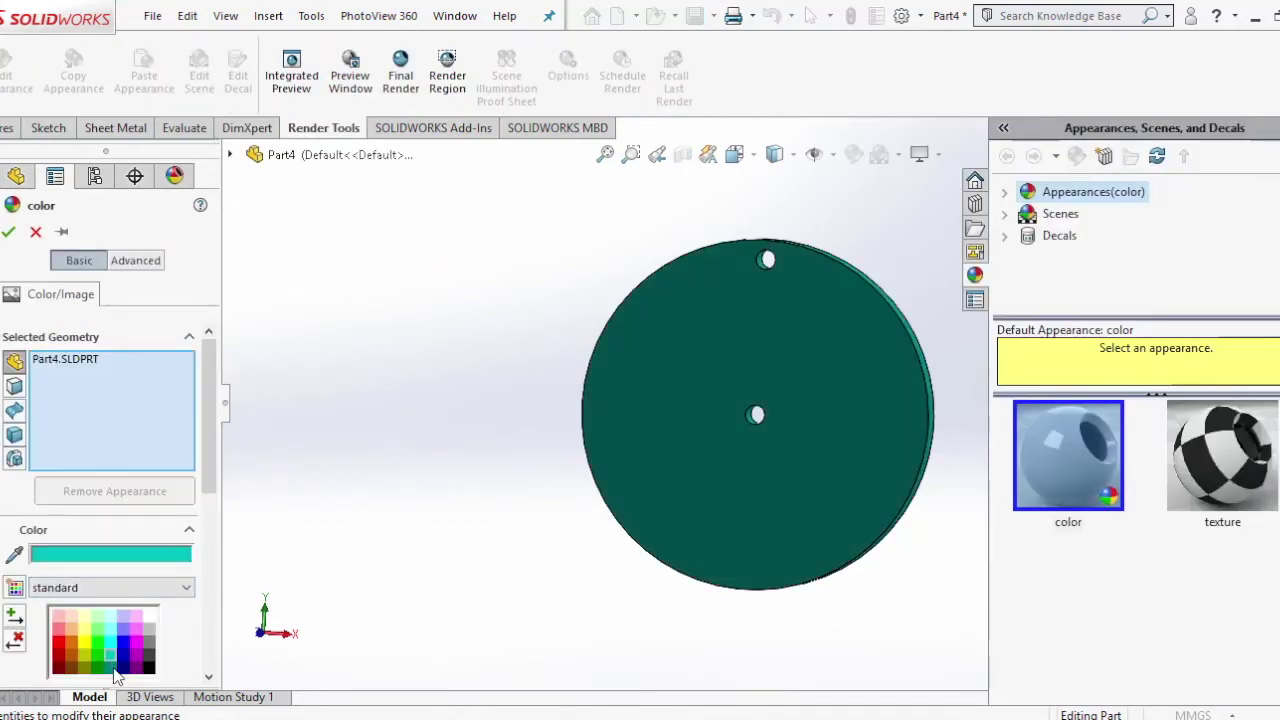
left_click(112, 668)
left_click(8, 231)
- Save the part as 'circle'
left_click(152, 15)
left_click(175, 255)
type("circle")
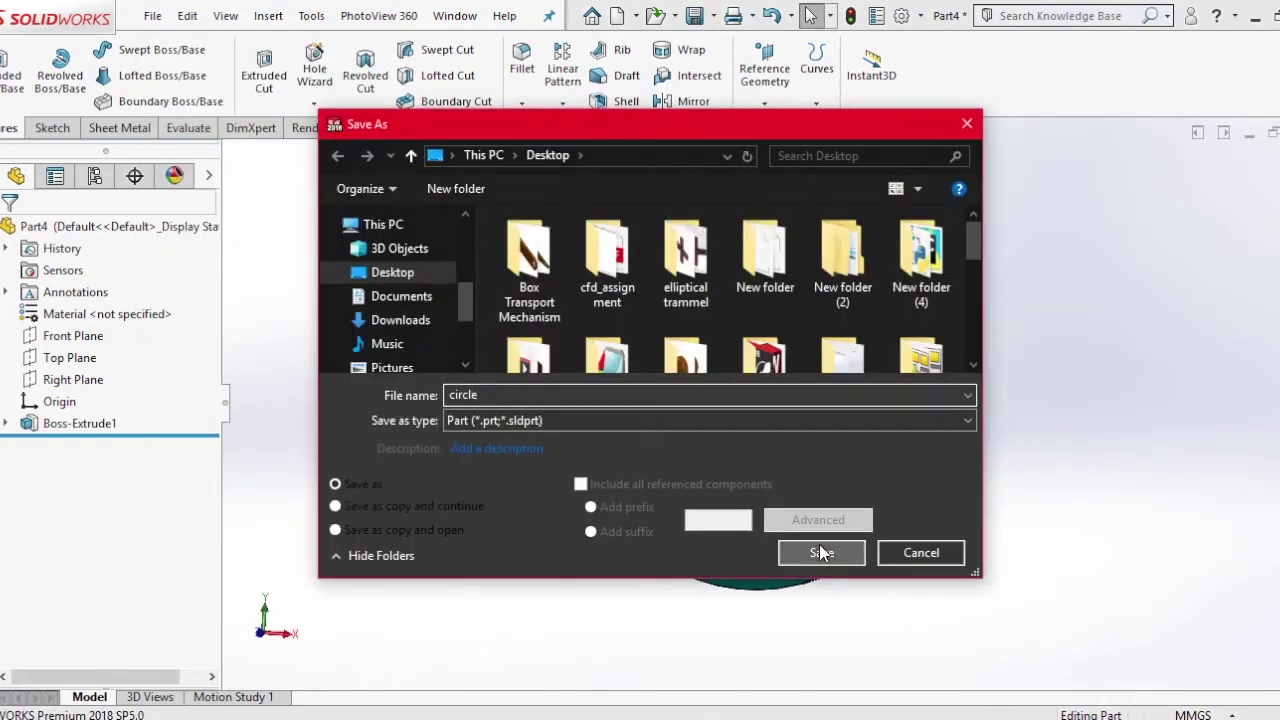
left_click(819, 552)
- Create a new blank part, Part5
left_click(145, 20)
left_click(185, 46)
double_click(424, 484)
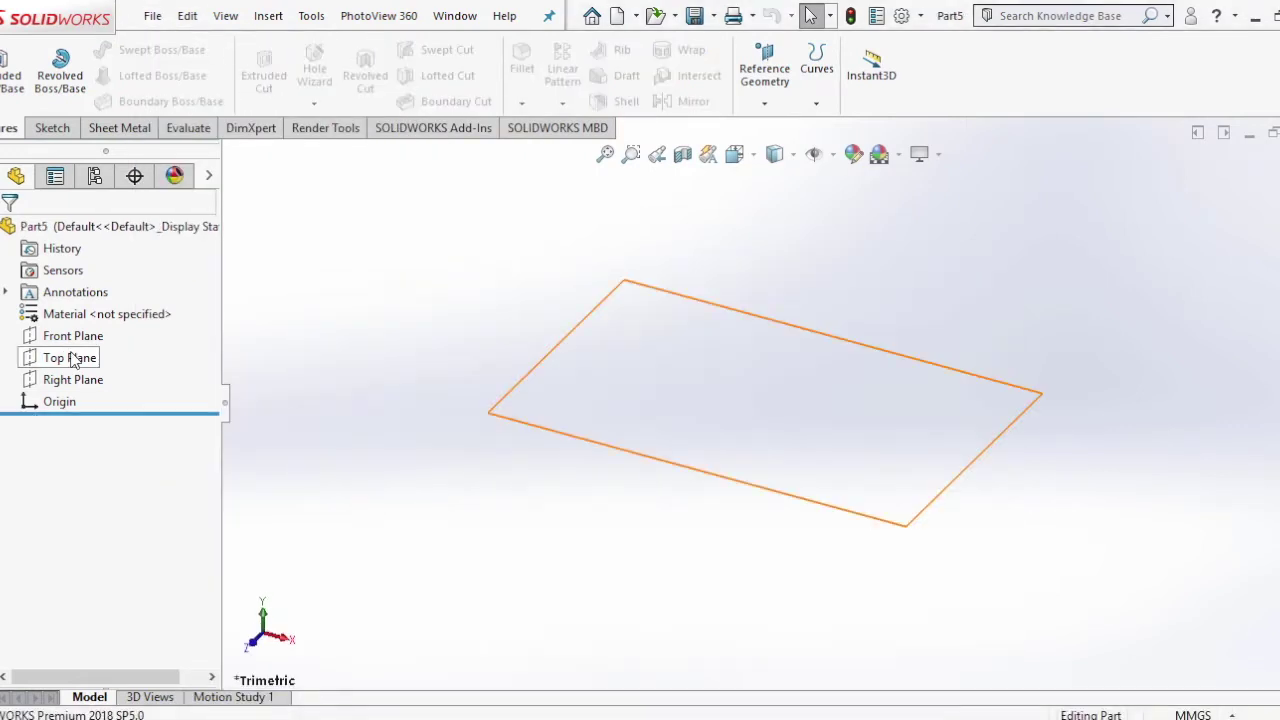
- Start a Front Plane sketch and draw the block's left edge, top and upper step
left_click(72, 336)
left_click(157, 305)
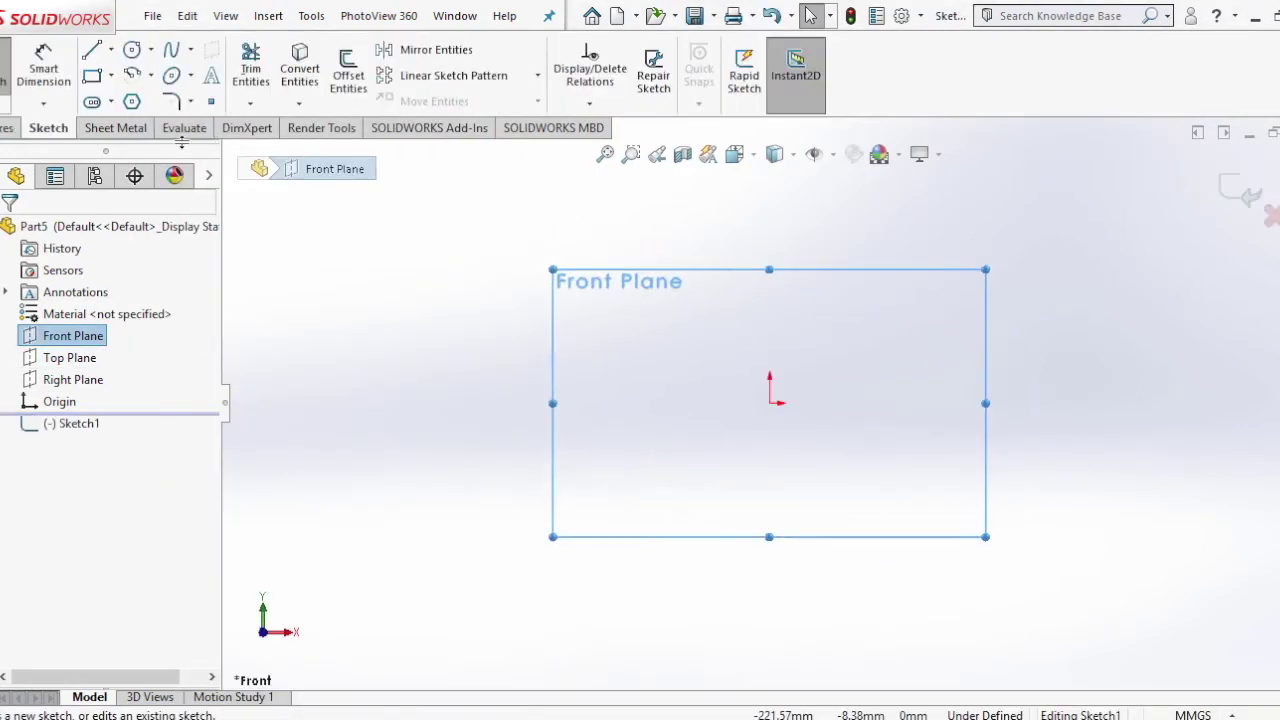
left_click(92, 50)
left_click(769, 463)
left_click(769, 298)
left_click(851, 298)
left_click(851, 341)
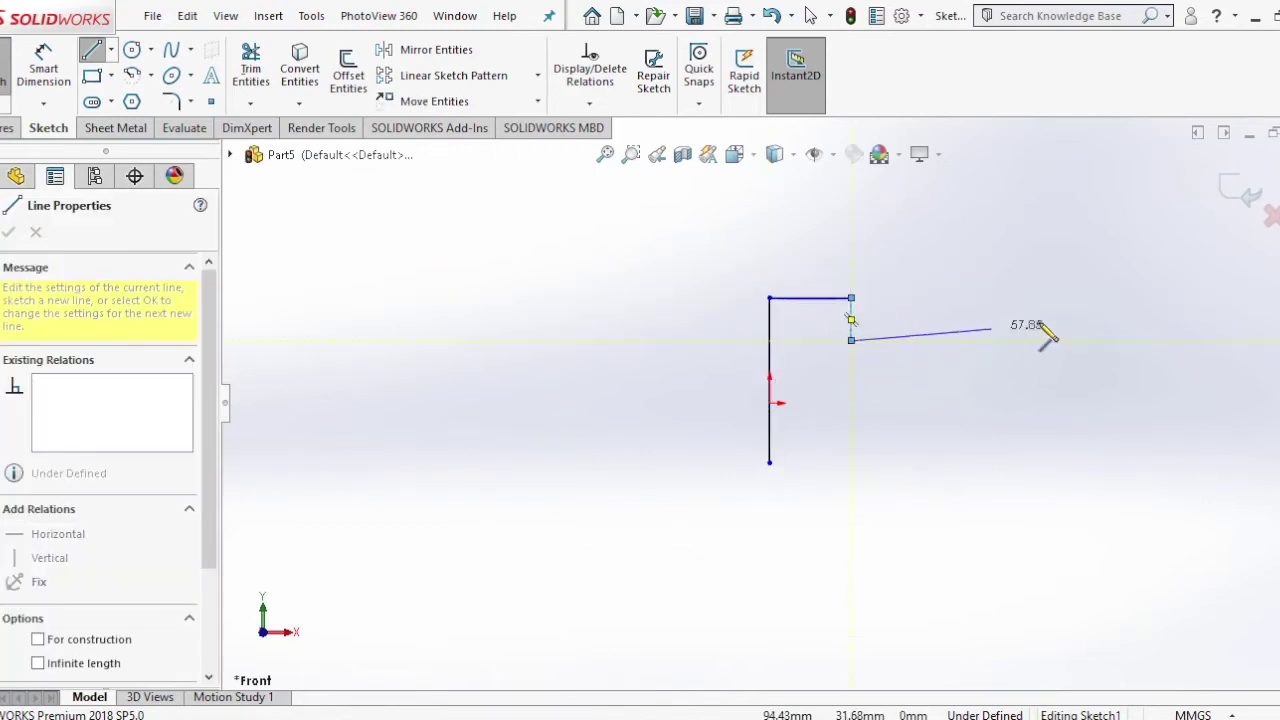
- Draw the long arm with a rounded tip and close the outline at the bottom left
left_click(1144, 341)
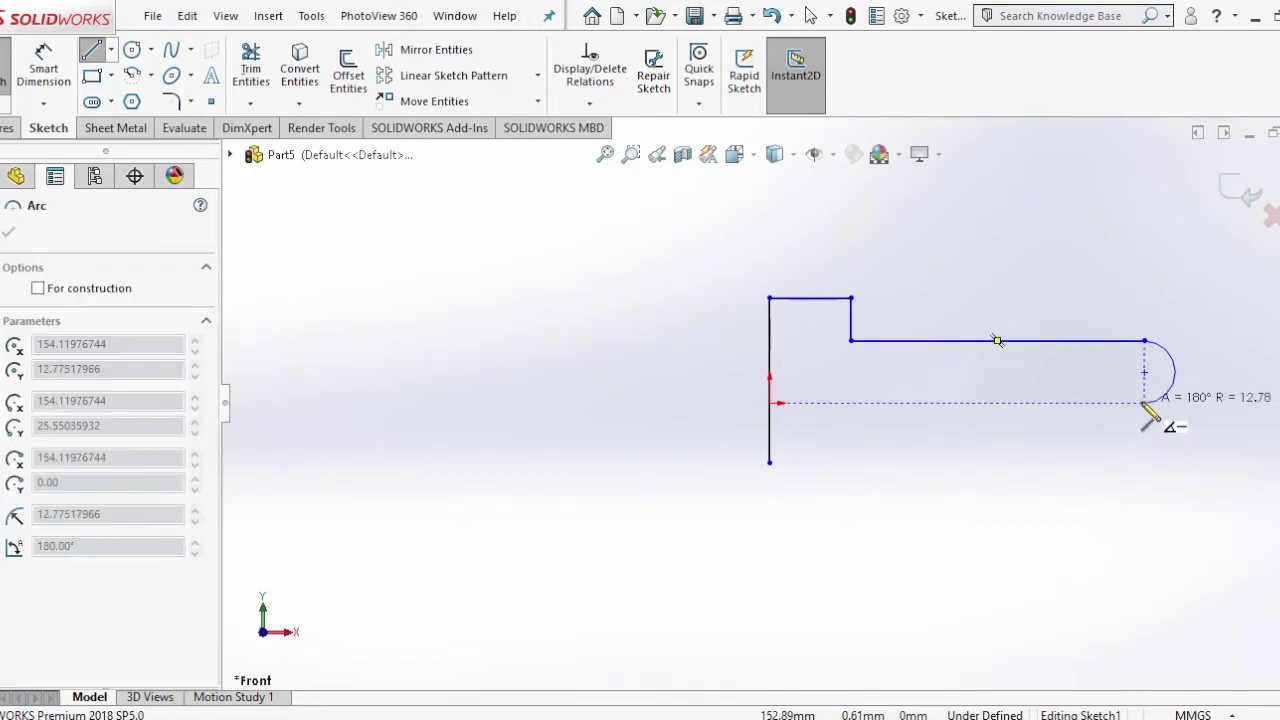
left_click(1144, 403)
left_click(851, 403)
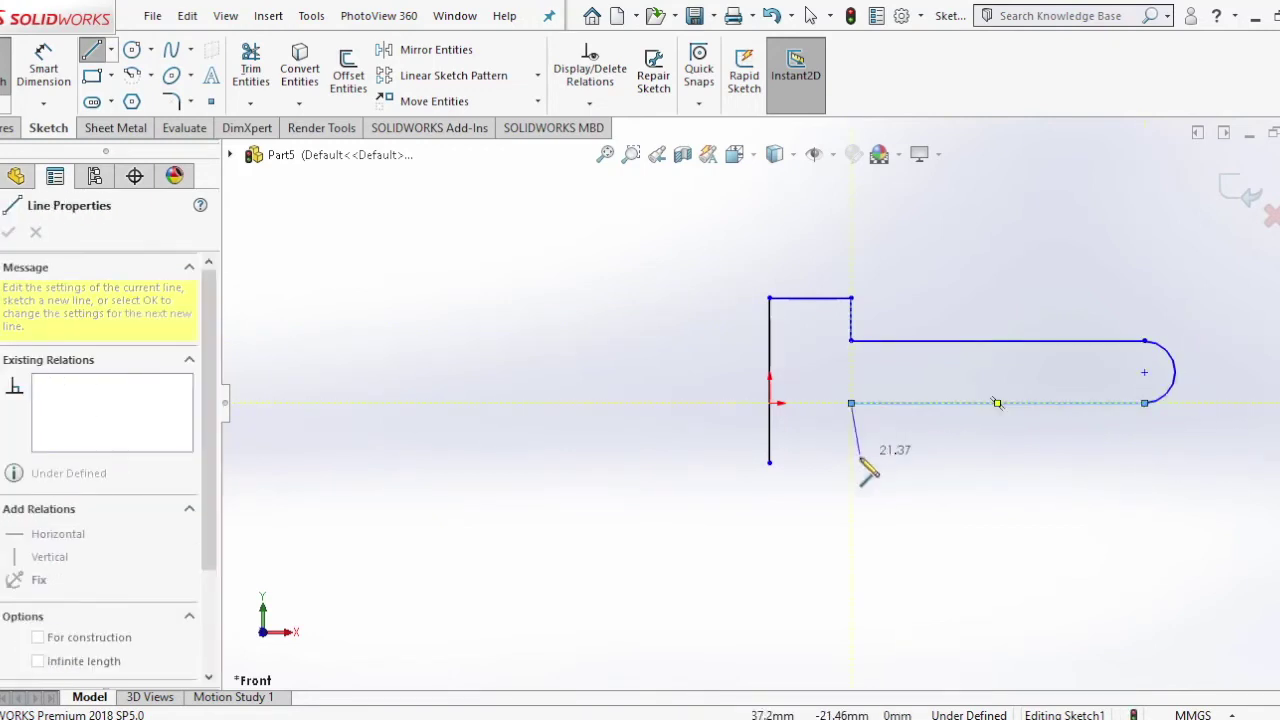
left_click(851, 462)
left_click(769, 462)
right_click(540, 300)
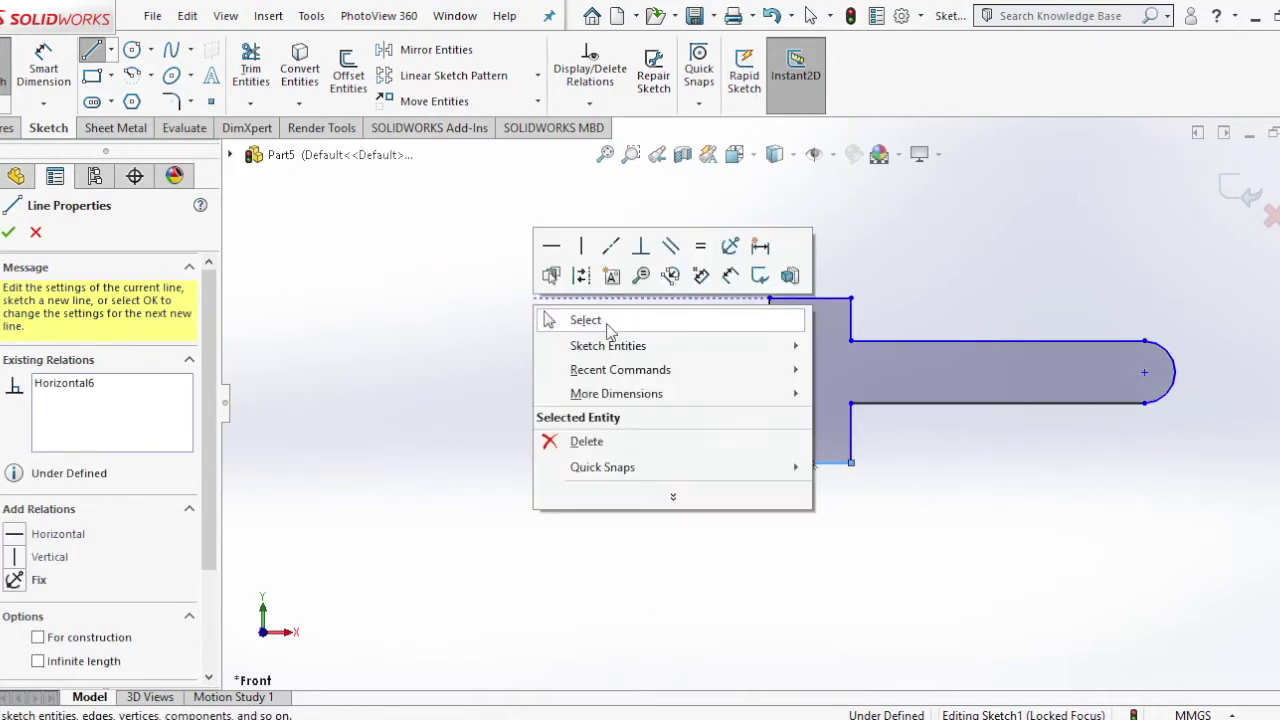
left_click(550, 317)
middle_click_drag(721, 336, 648, 368, "ctrl")
- Dimension the left edge height to 50 mm and the upper step to 15 mm
key("d")
left_click(684, 366)
left_click(583, 410)
type("50")
key("Return")
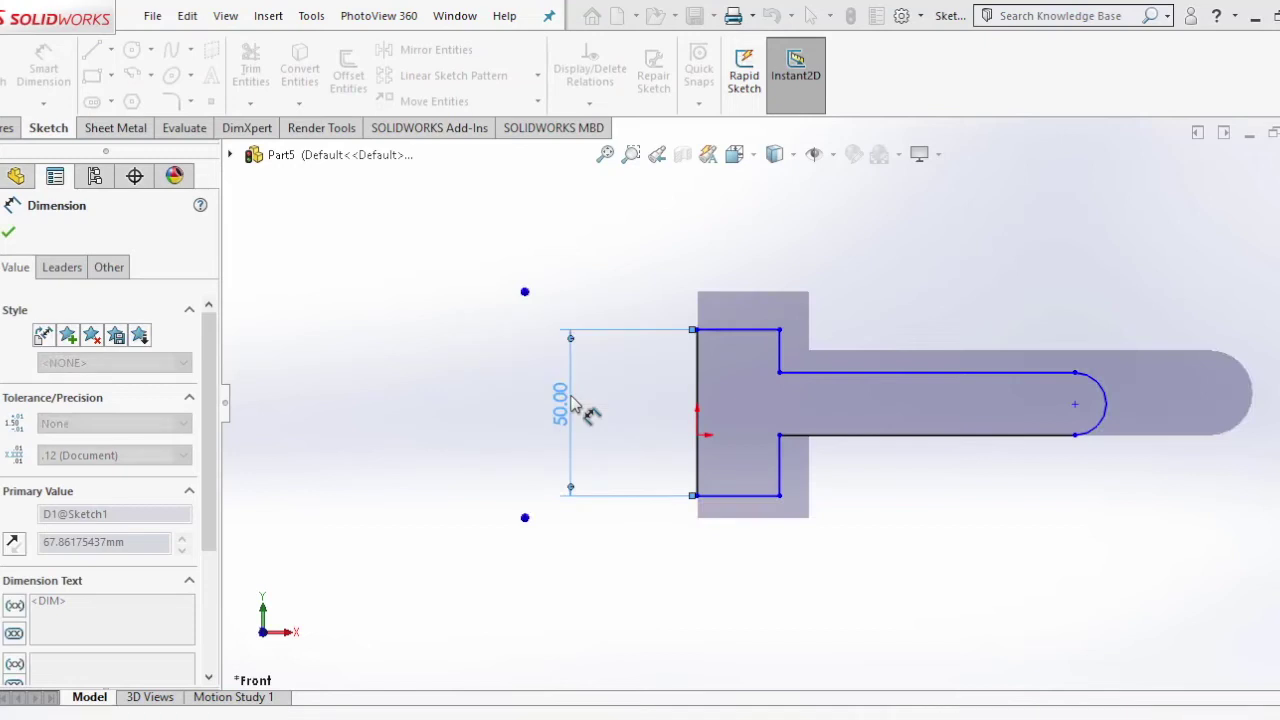
scroll(714, 377, "down", 2)
left_click(805, 345)
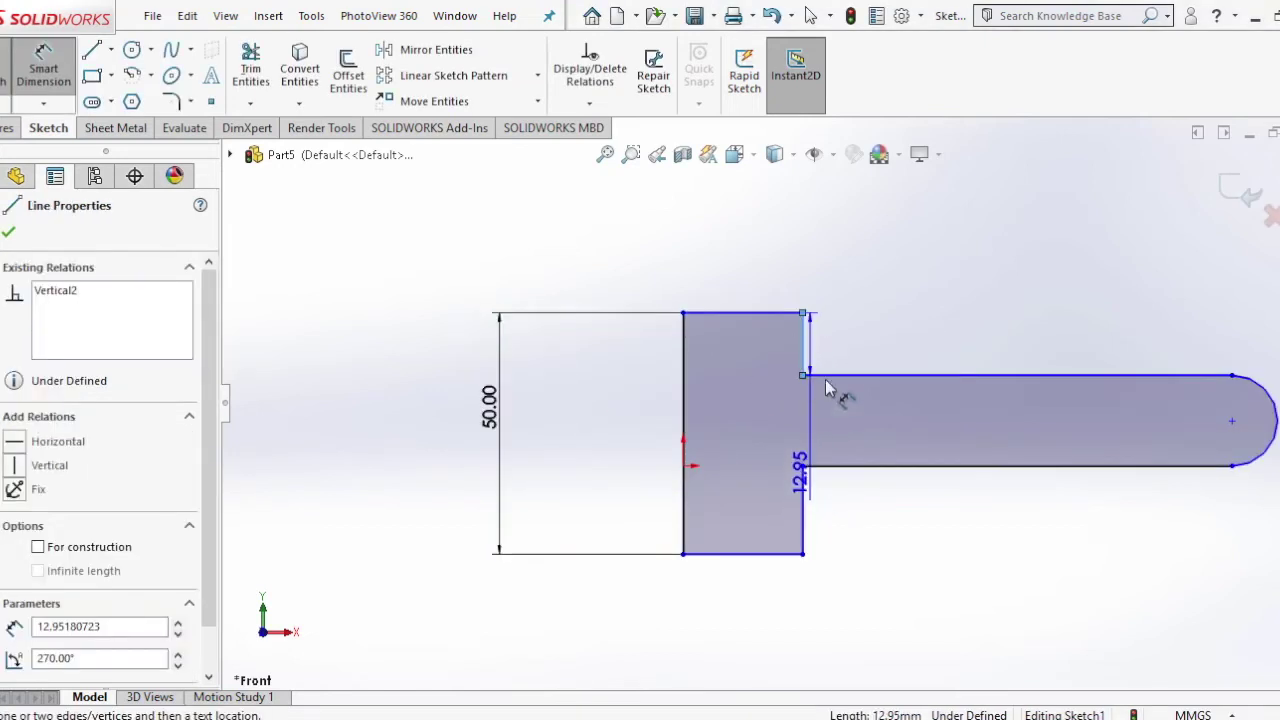
left_click(845, 345)
type("15")
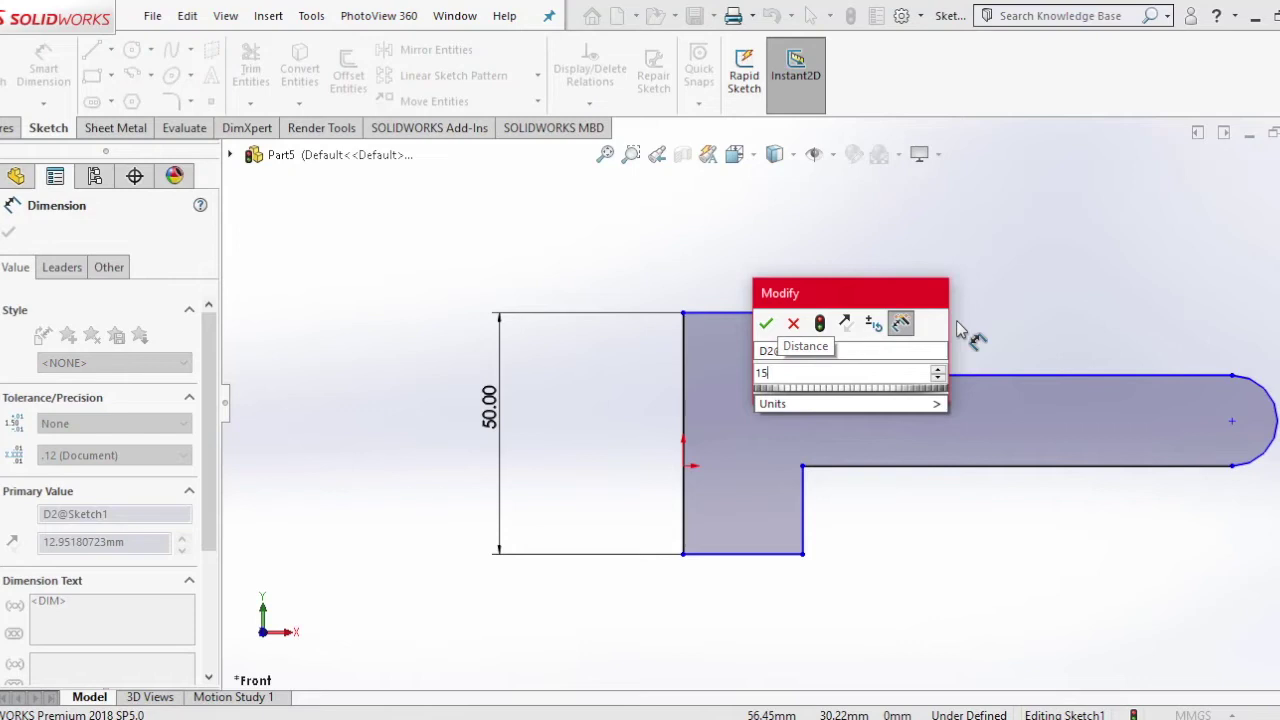
key("Return")
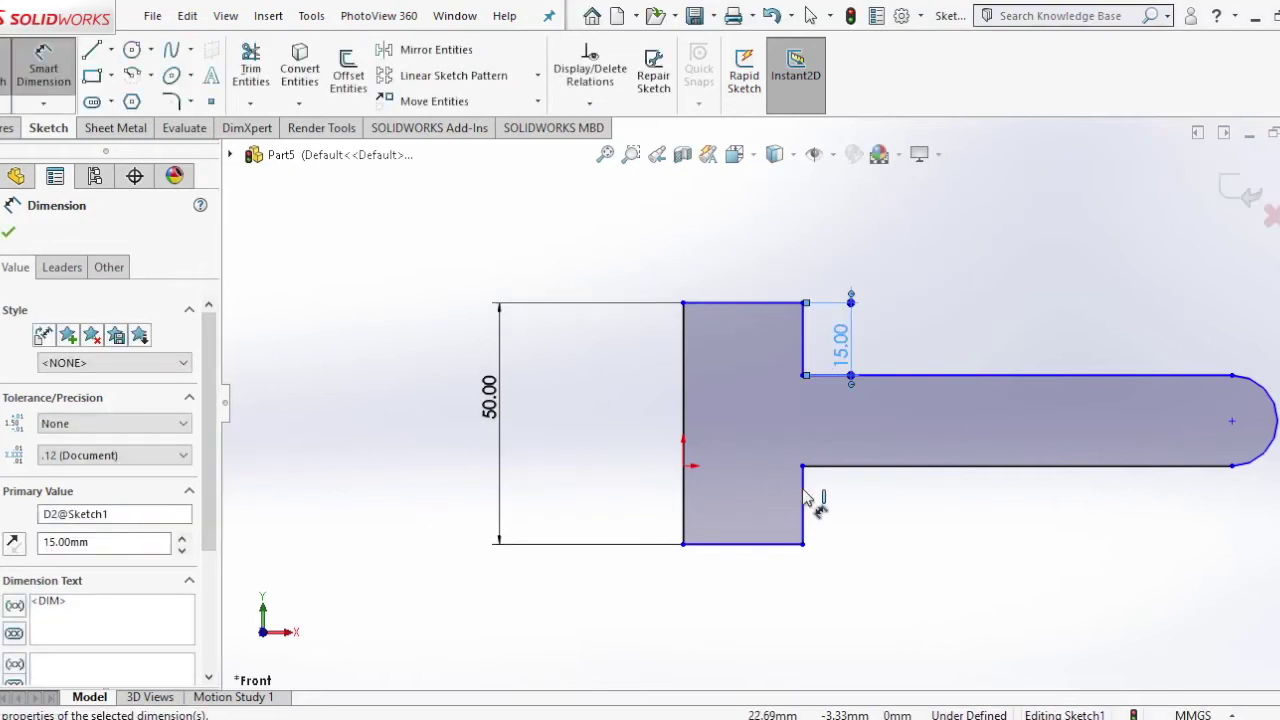
- Dimension the lower step to 15 mm and the bottom edge to 20 mm
left_click(805, 500)
left_click(850, 515)
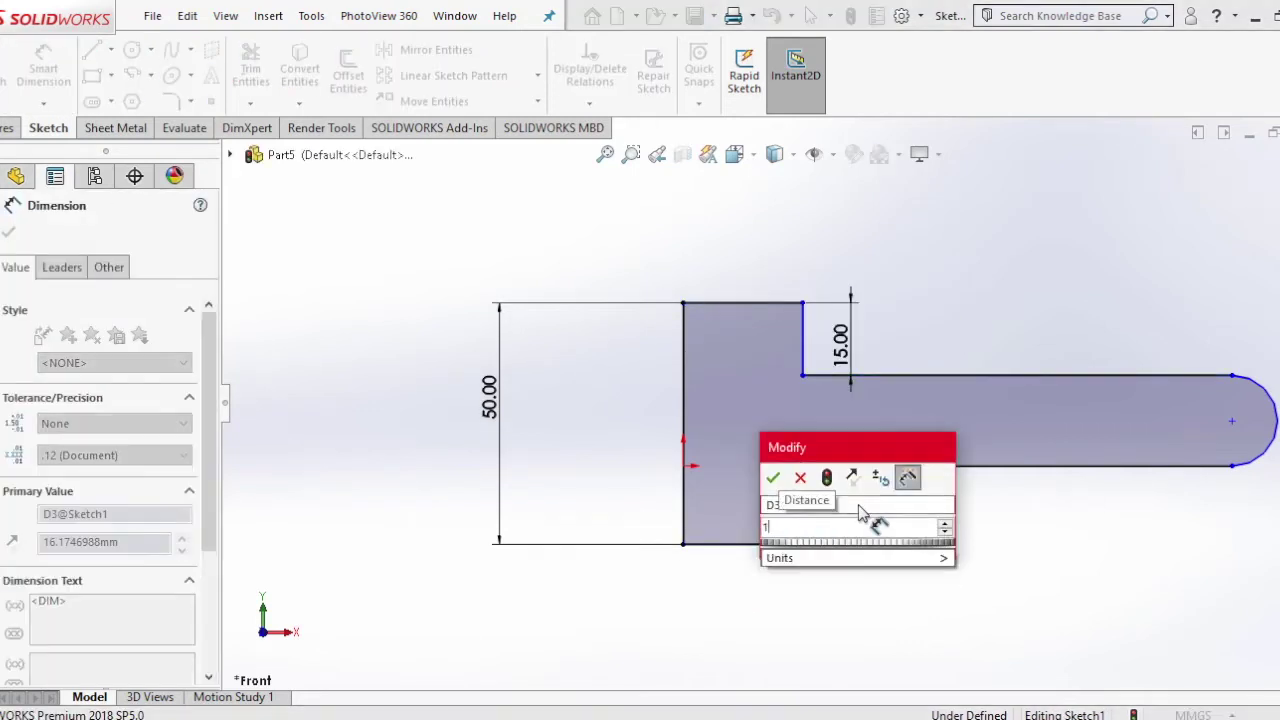
key("Return")
left_click(765, 538)
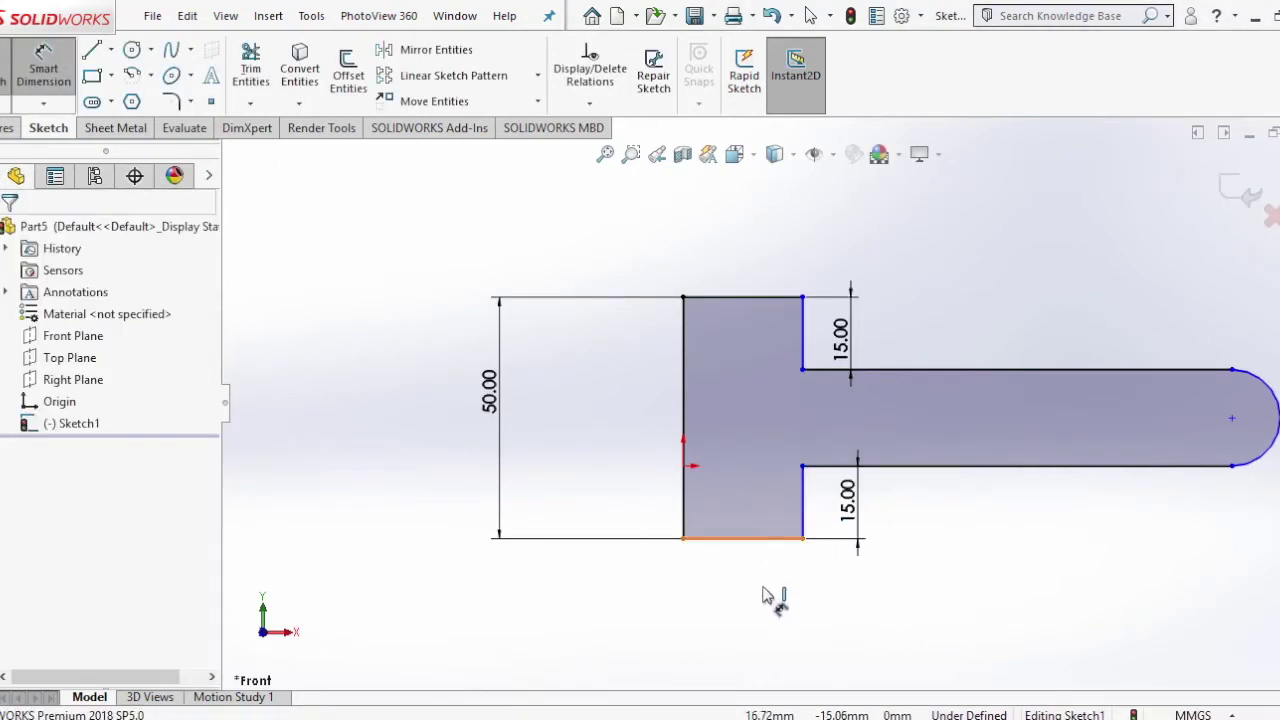
left_click(855, 630)
type("20")
key("Return")
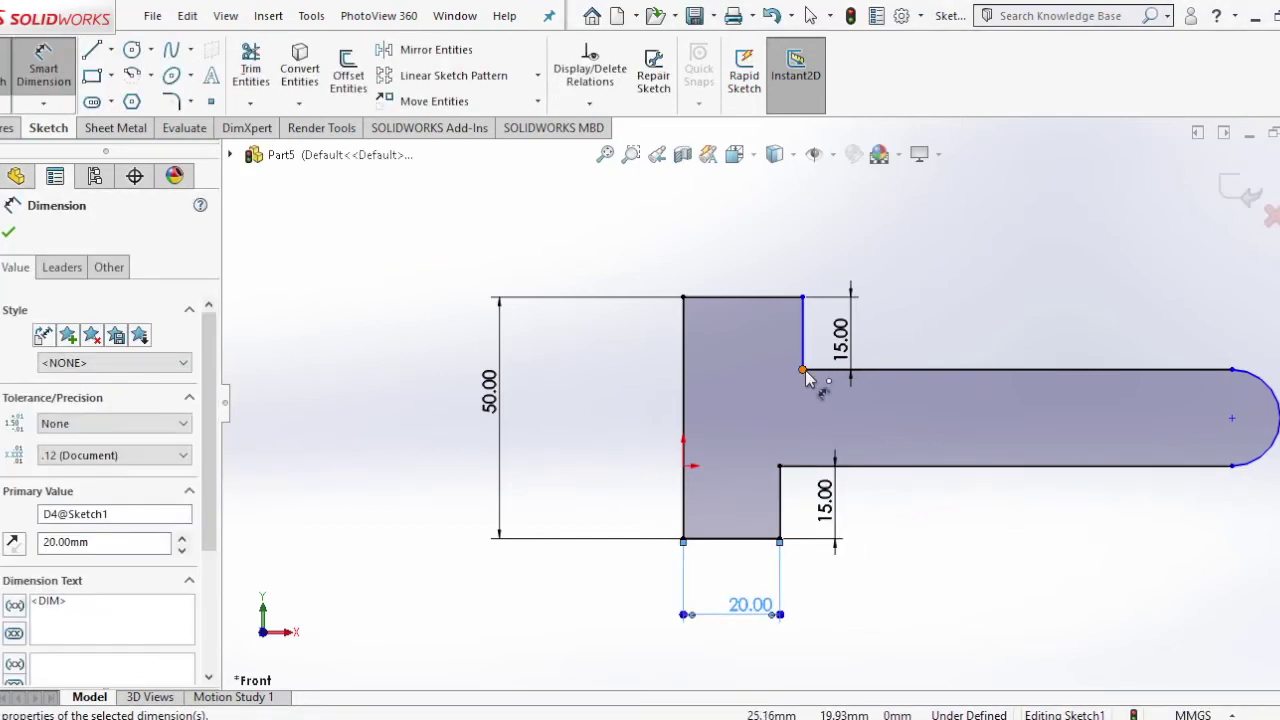
- Add a Vertical relation to the step edge
left_click(780, 466)
key("Escape")
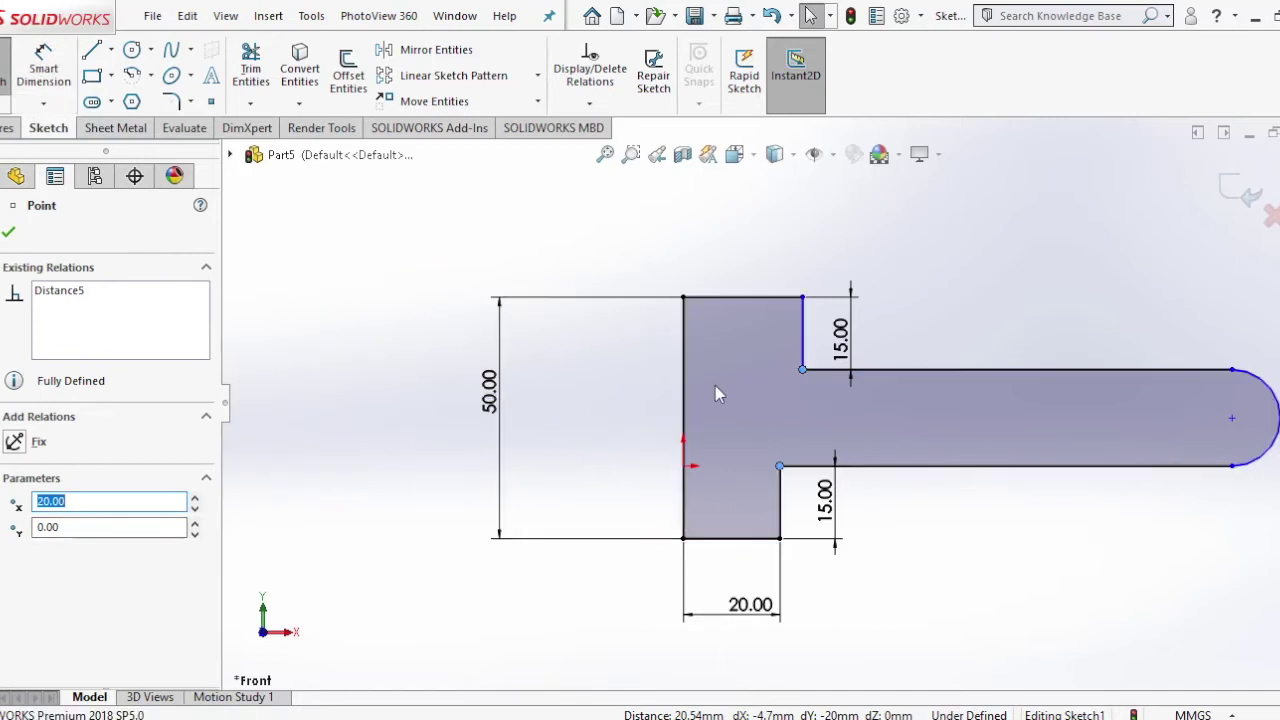
key("Escape")
left_click(780, 466)
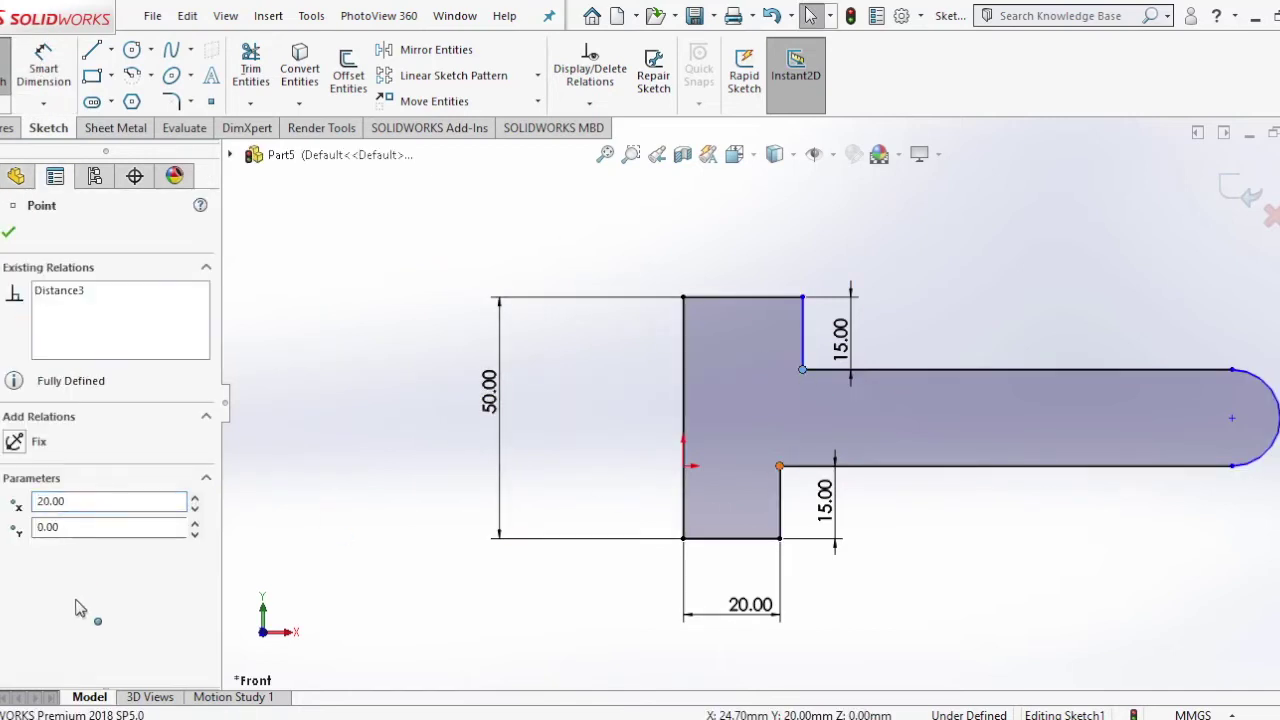
left_click(15, 577)
- Dimension the slot's lower straight edge to 100 mm, fully defining the sketch
left_click(10, 232)
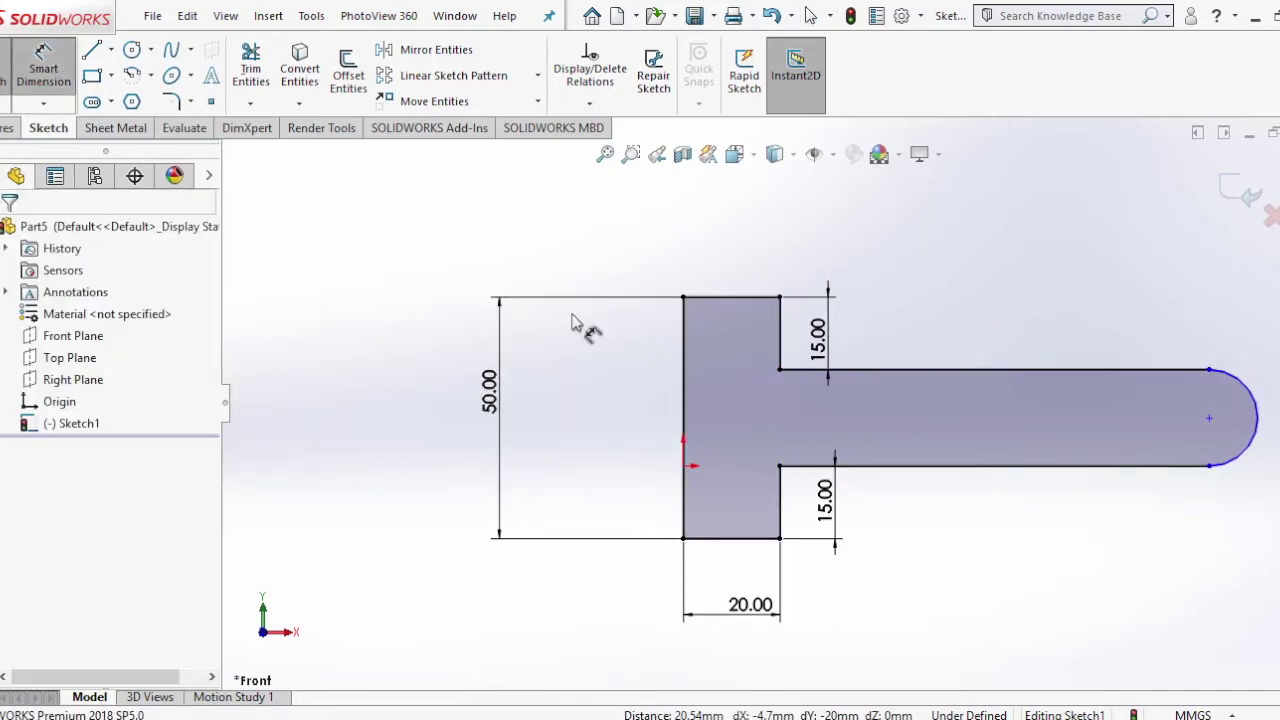
left_click(967, 466)
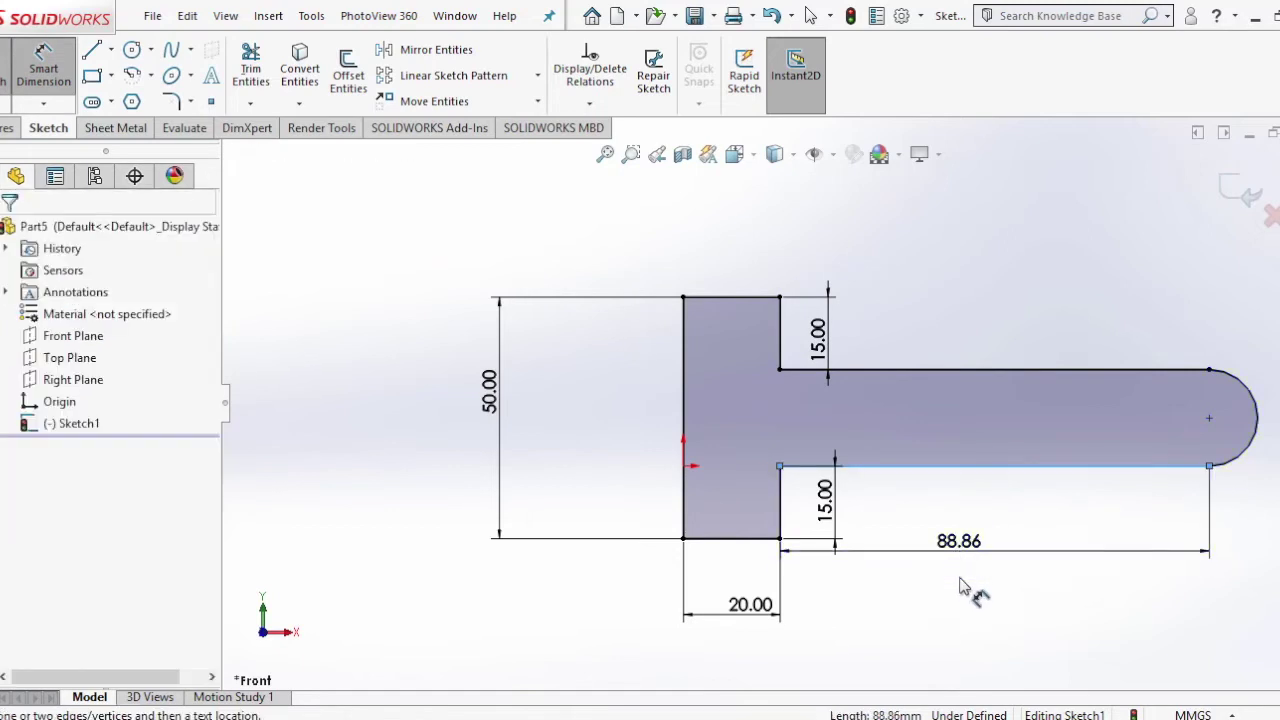
left_click(967, 600)
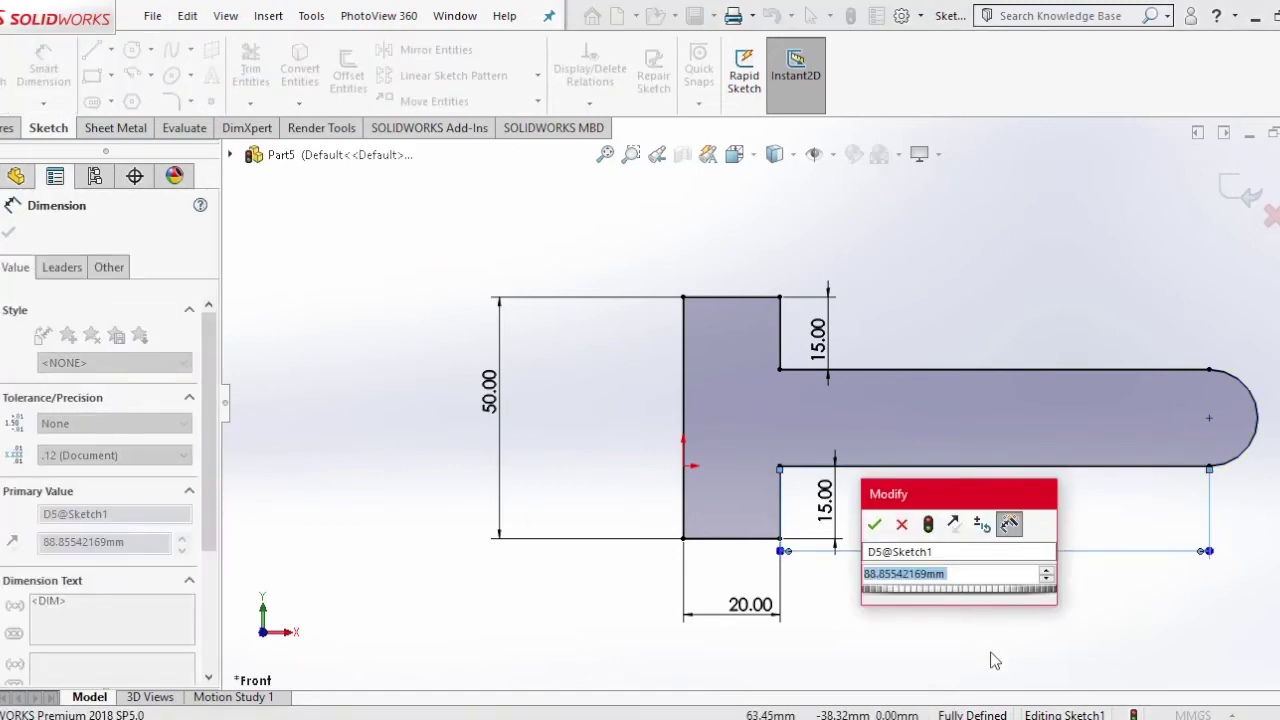
type("100")
key("Return")
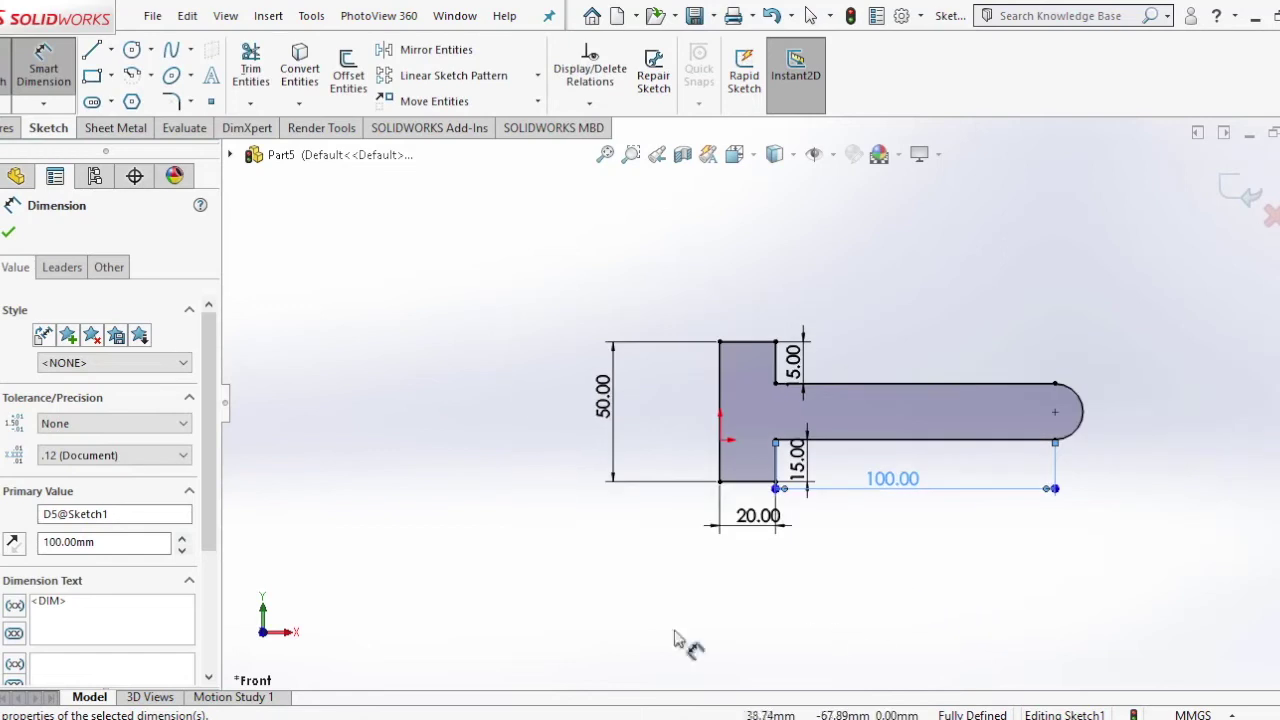
left_click(8, 233)
left_click(1055, 412)
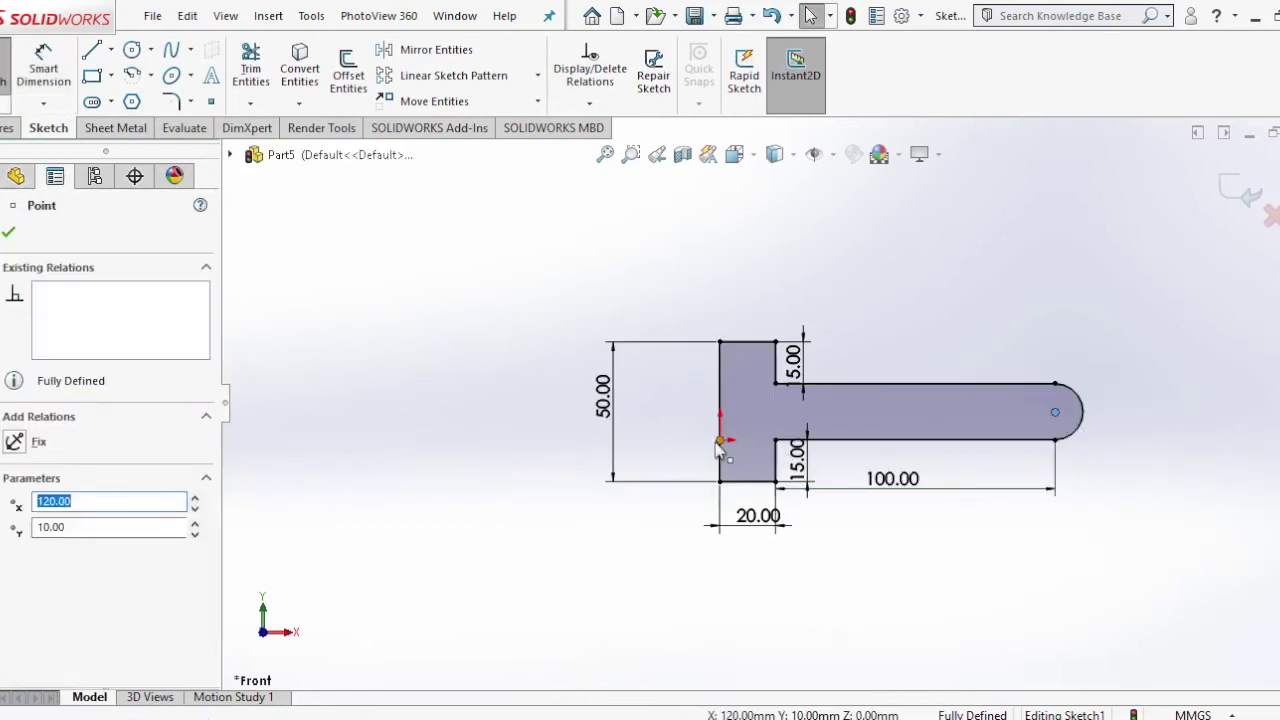
left_click(722, 441, "ctrl")
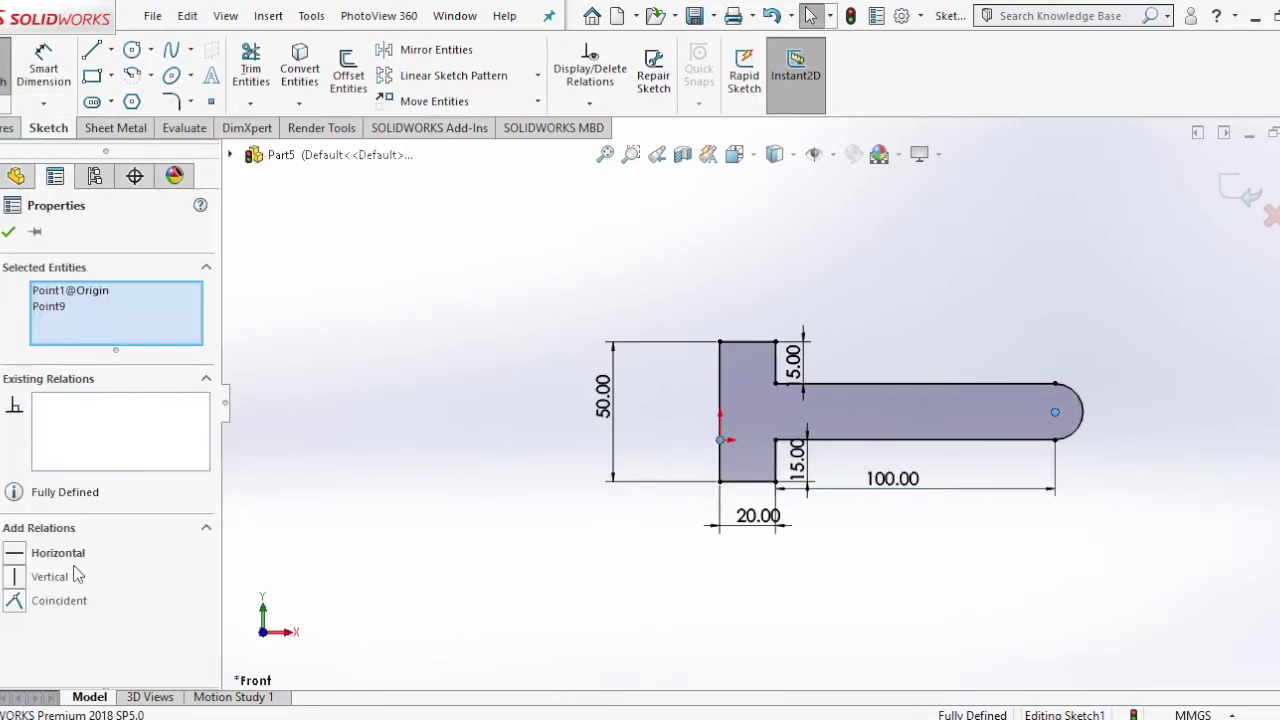
left_click(15, 558)
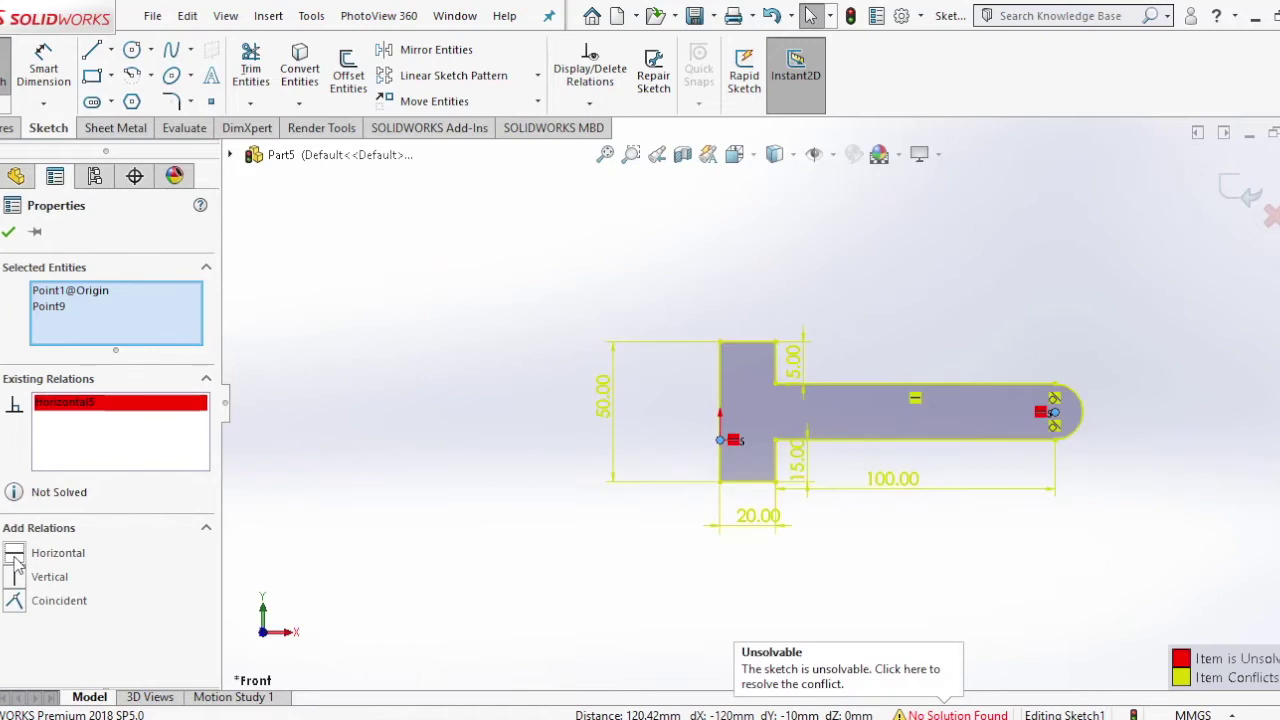
left_click(440, 645)
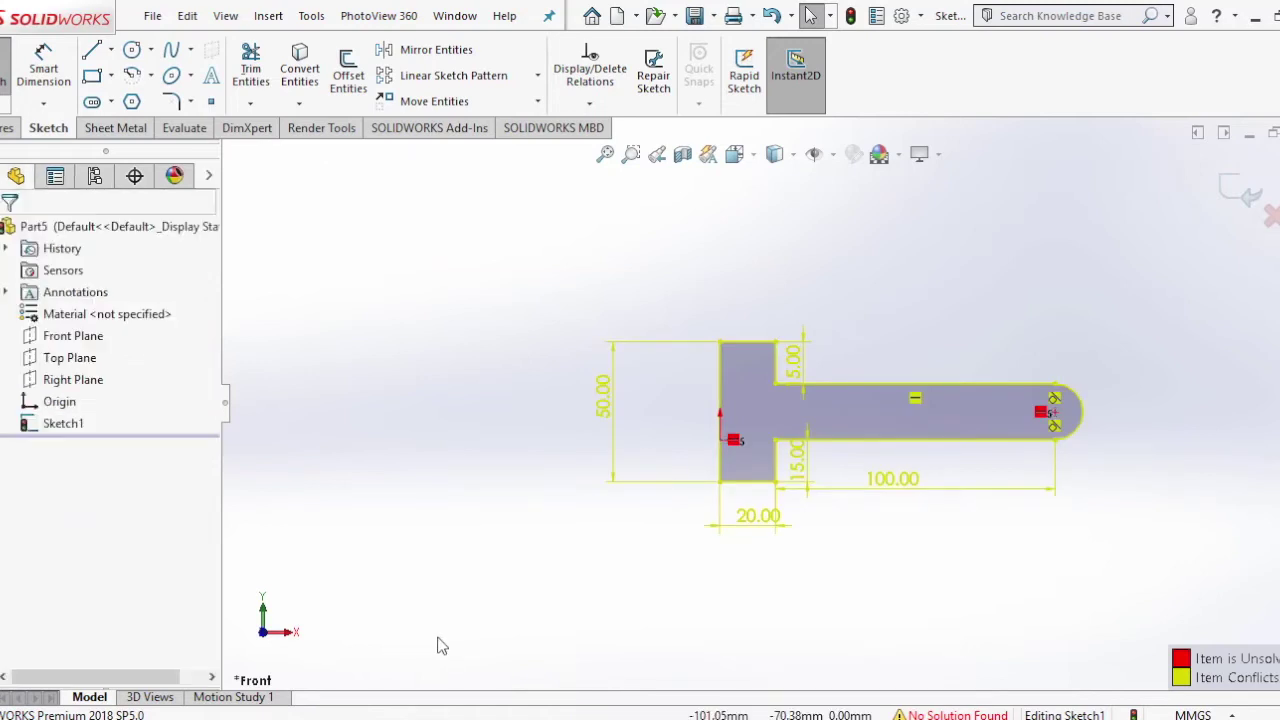
key("ctrl+z")
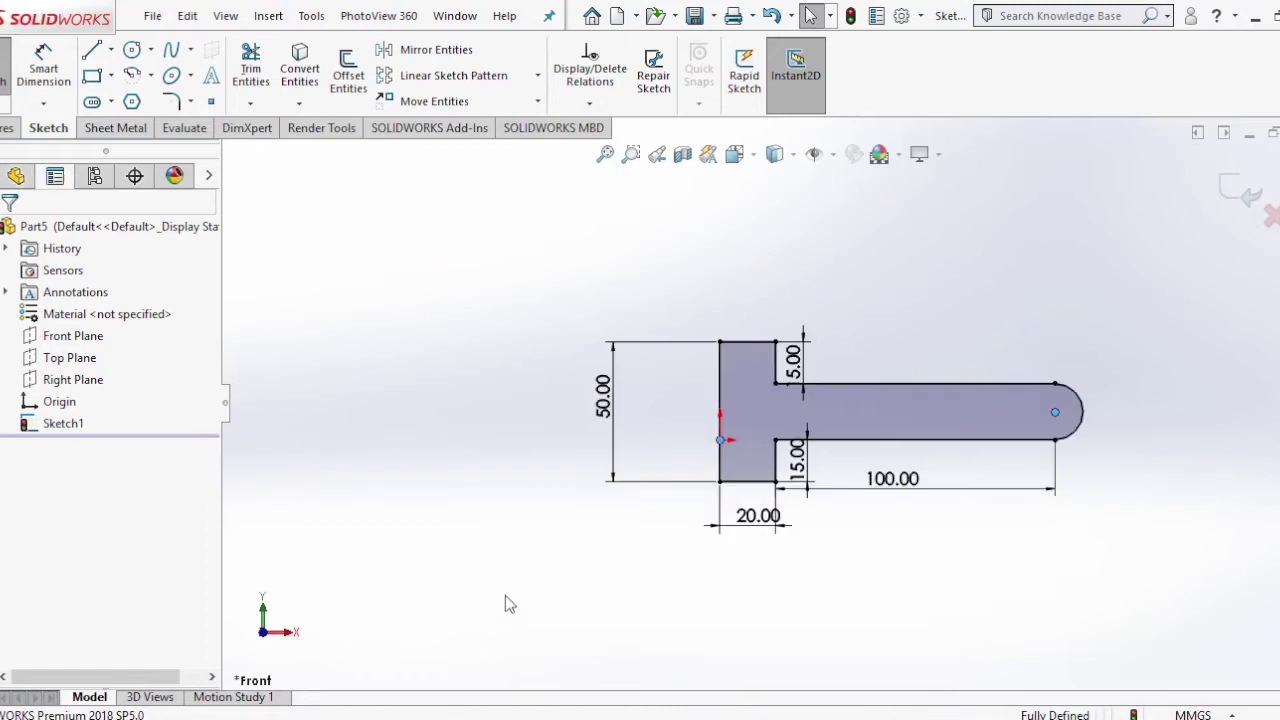
left_click(449, 531)
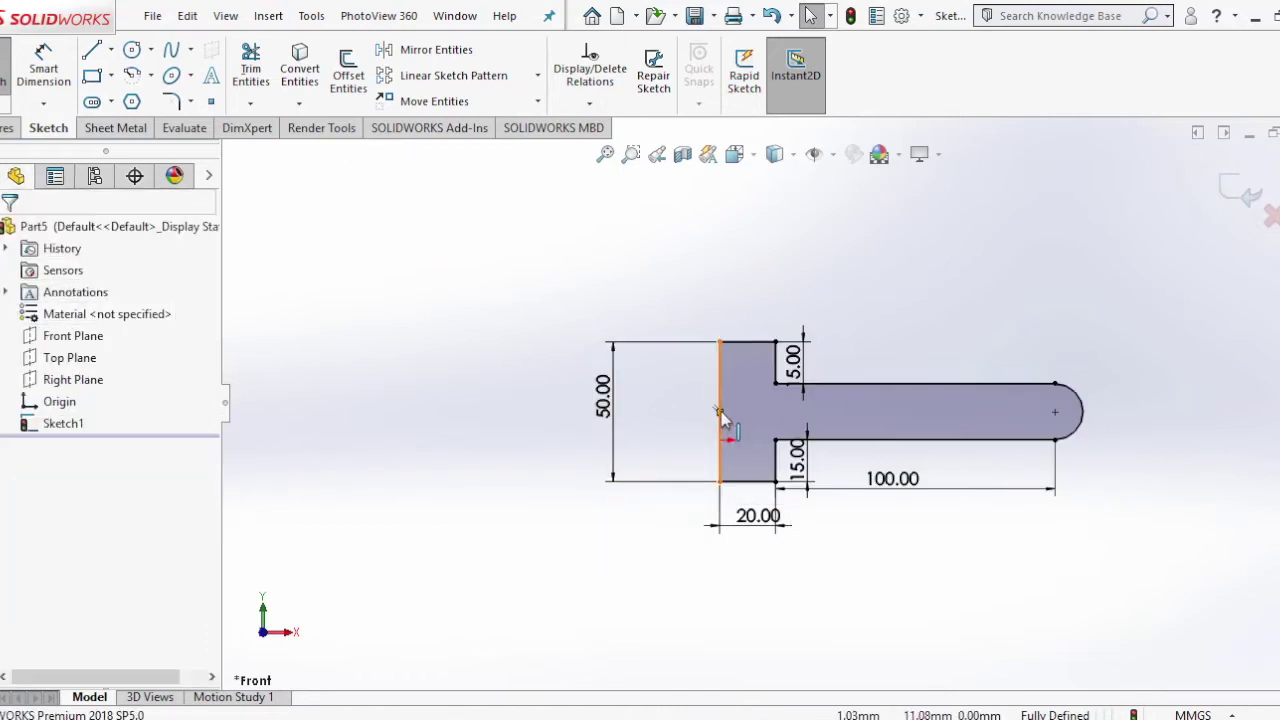
scroll(862, 446, "down", 2)
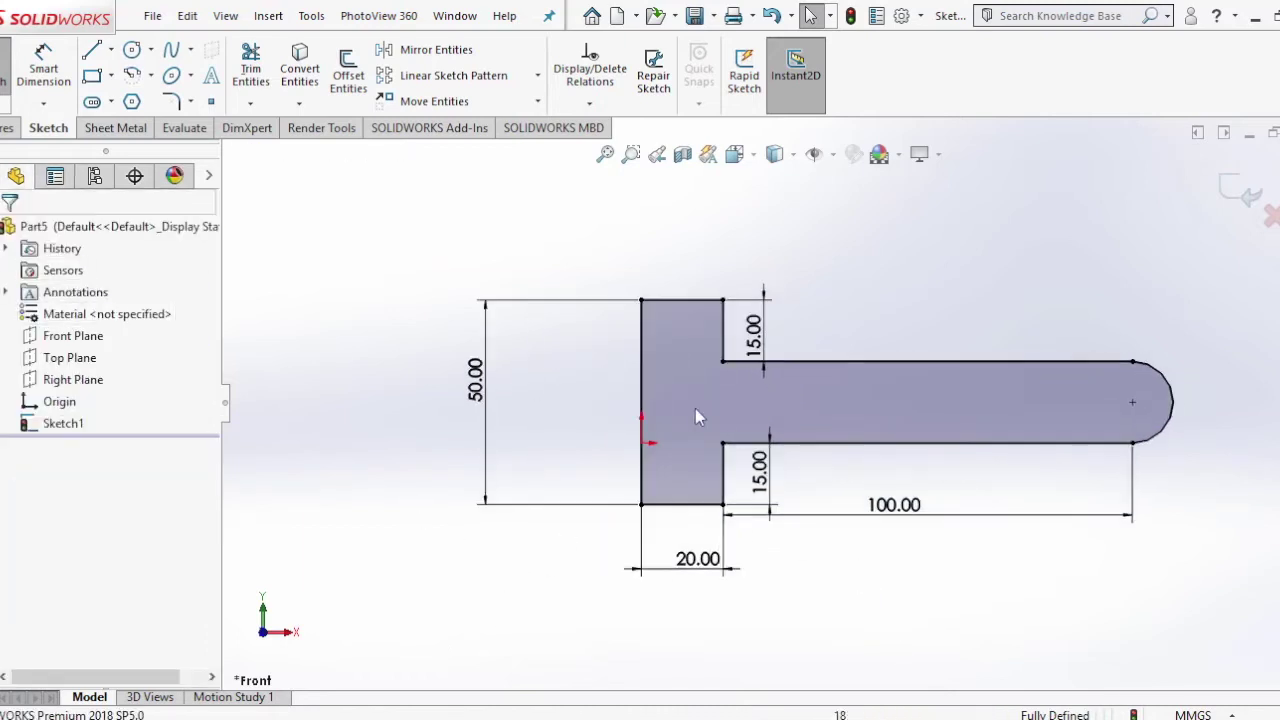
scroll(602, 443, "up", 2)
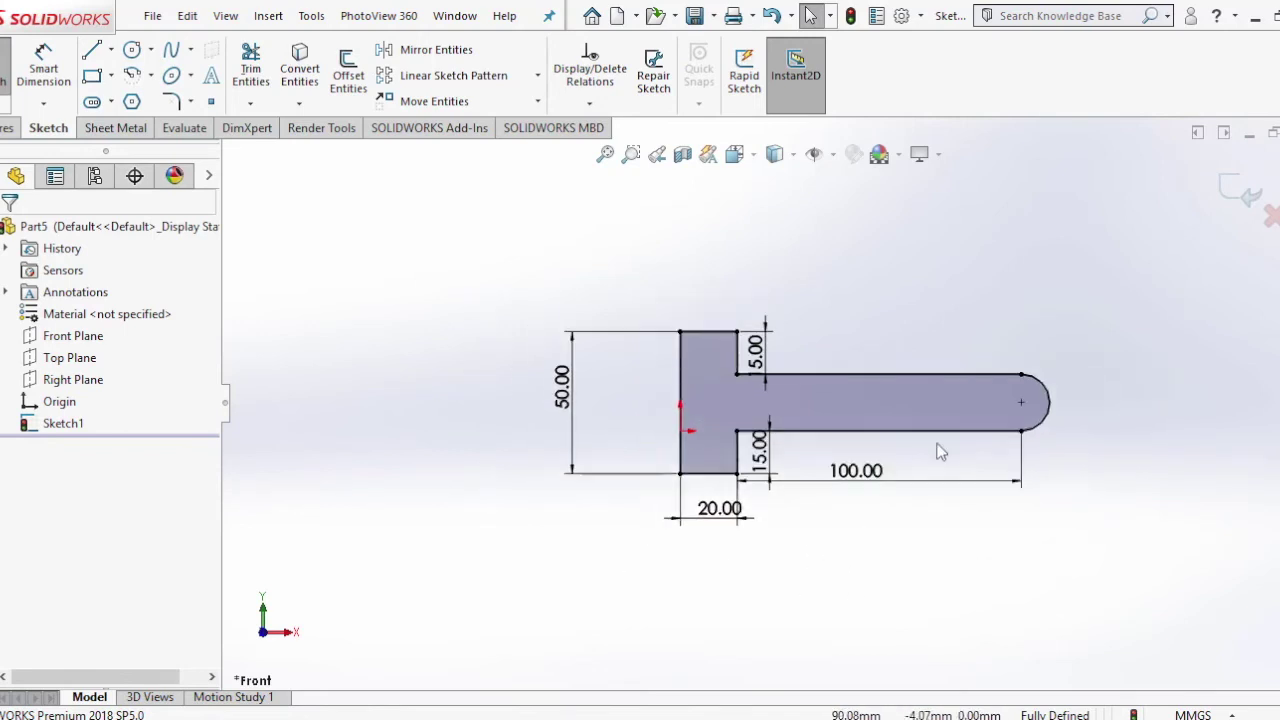
left_click(131, 50)
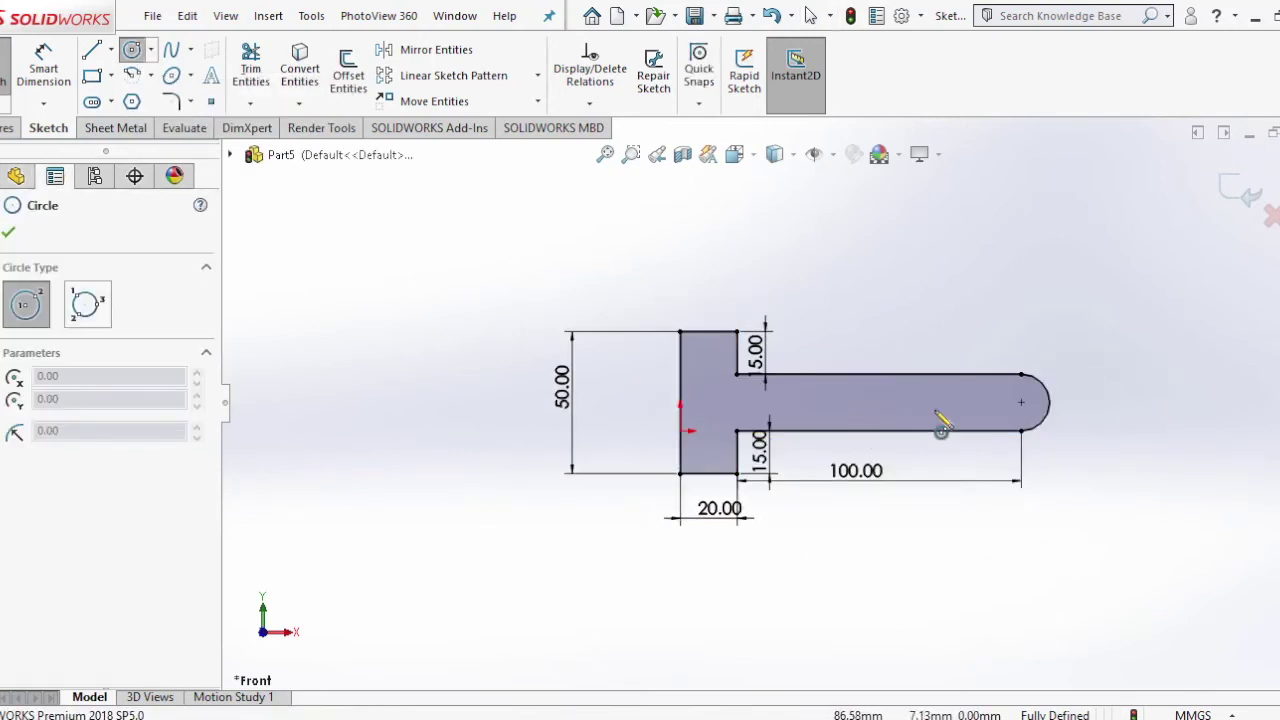
- Draw a Ø5 mm circle at the arc centre and exit the sketch
scroll(1029, 405, "down", 3)
left_click(1033, 390)
key("d")
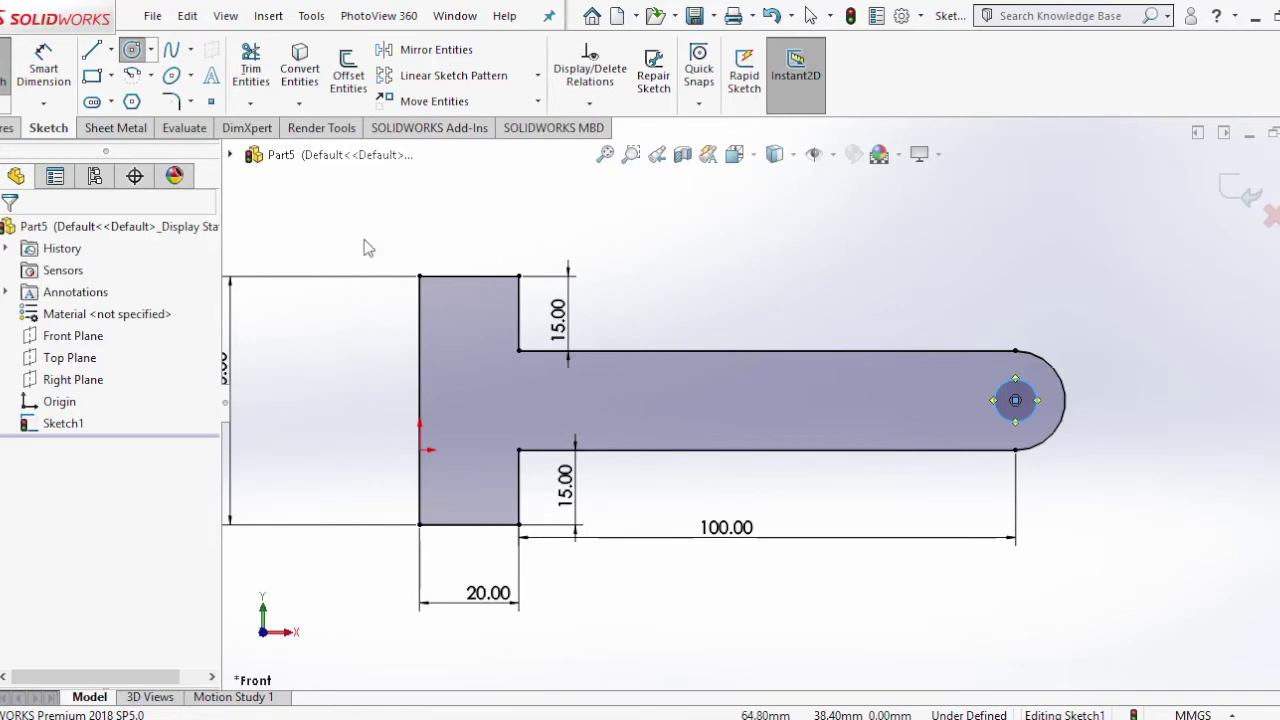
left_click(1023, 386)
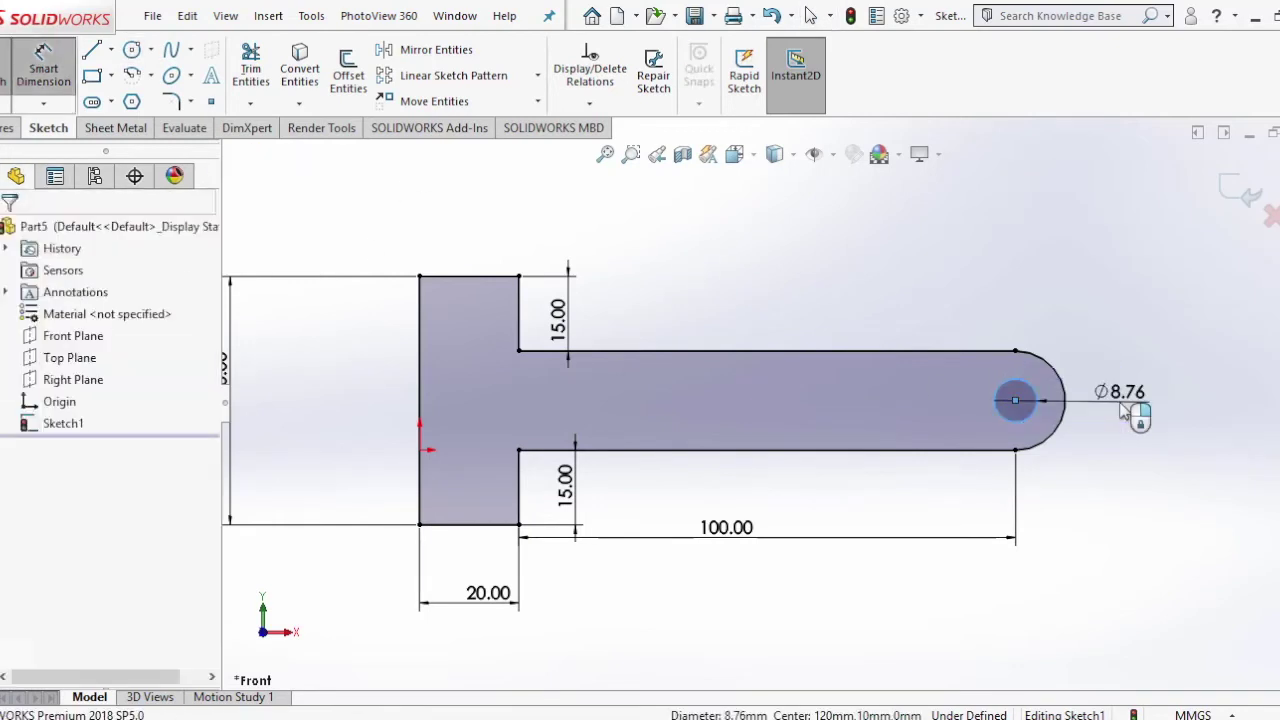
left_click(1125, 410)
type("5")
key("Return")
key("f")
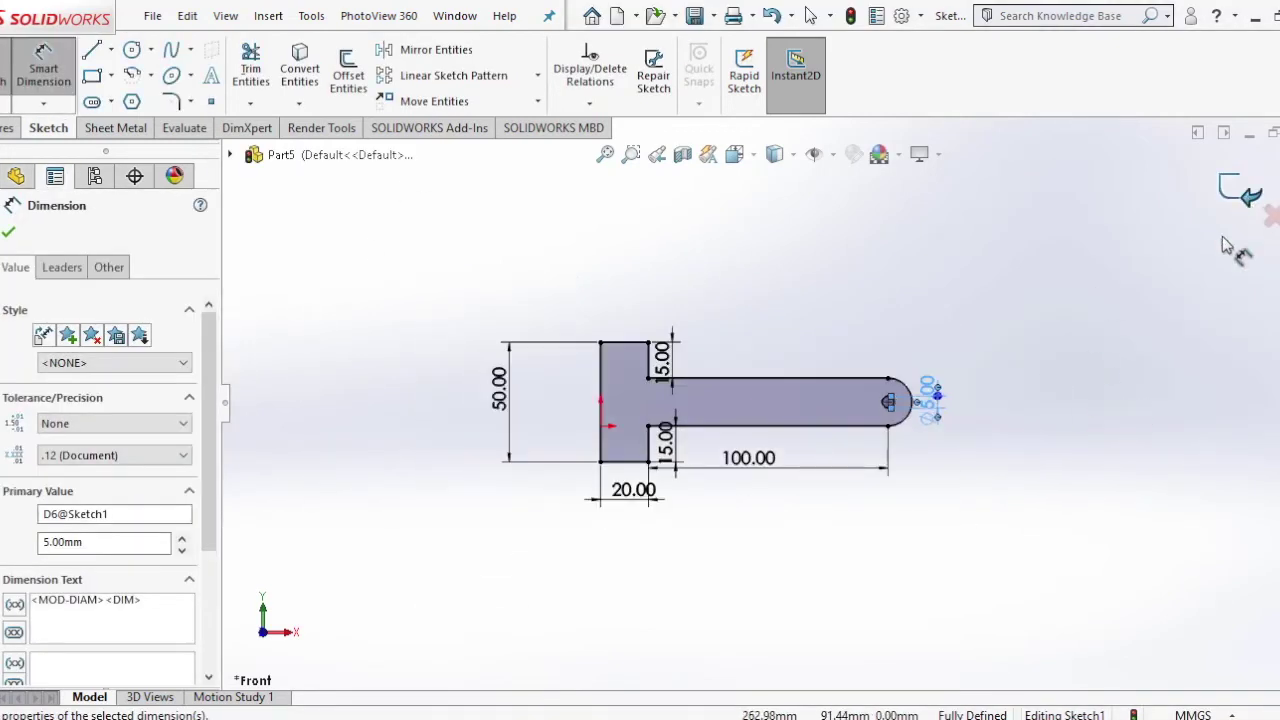
left_click(1243, 188)
- Extrude Sketch1 10 mm with both the T-profile and circle selected, forming the hole
left_click(598, 636)
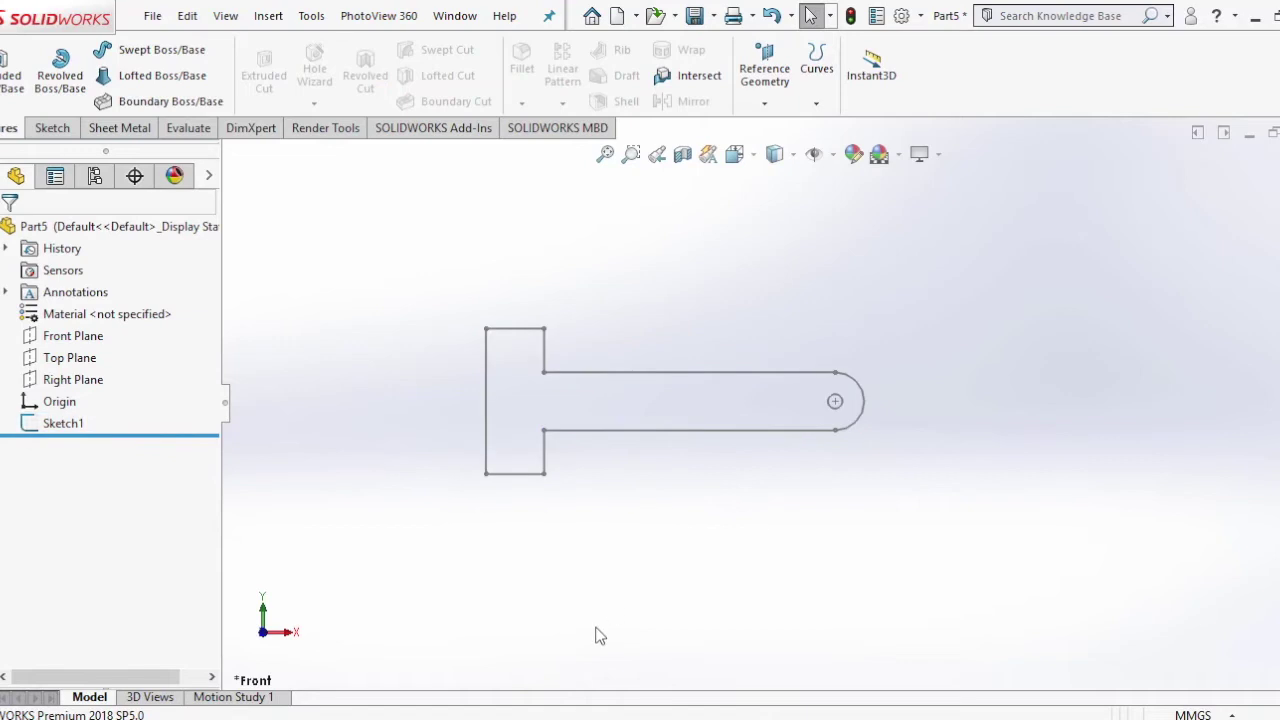
double_click(60, 423)
scroll(528, 557, "up", 2)
scroll(600, 603, "down", 1)
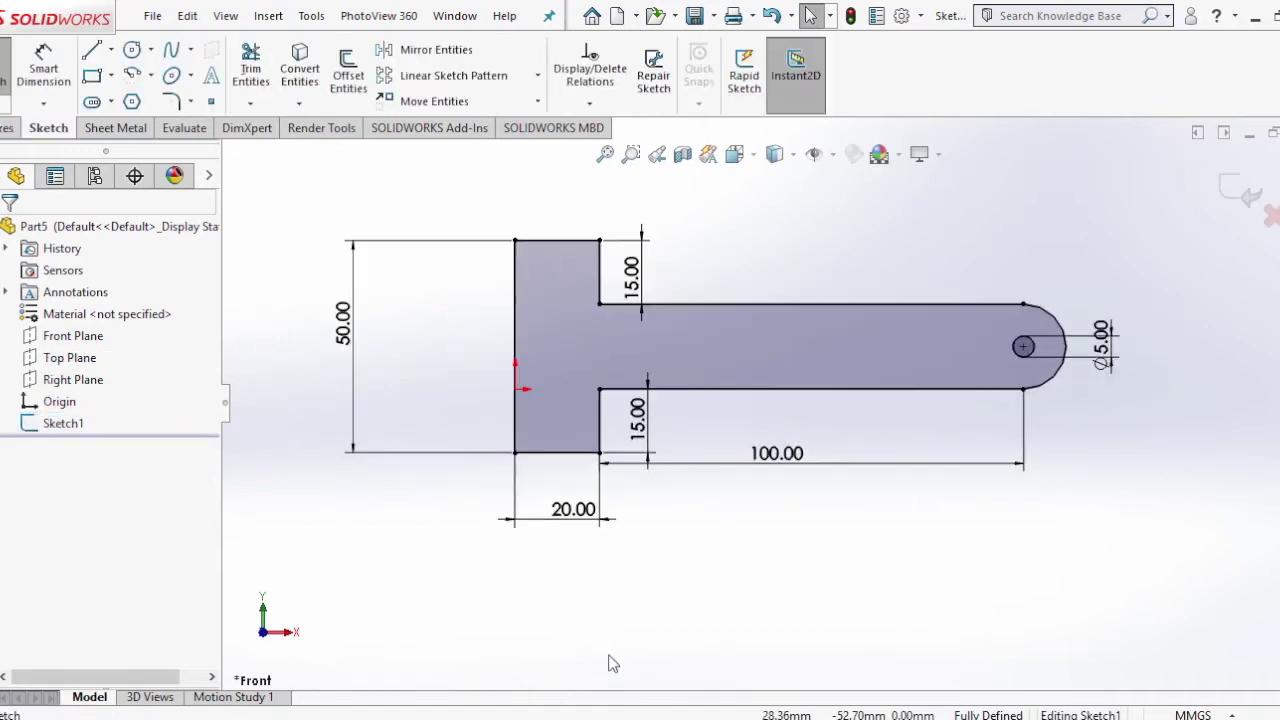
key("f")
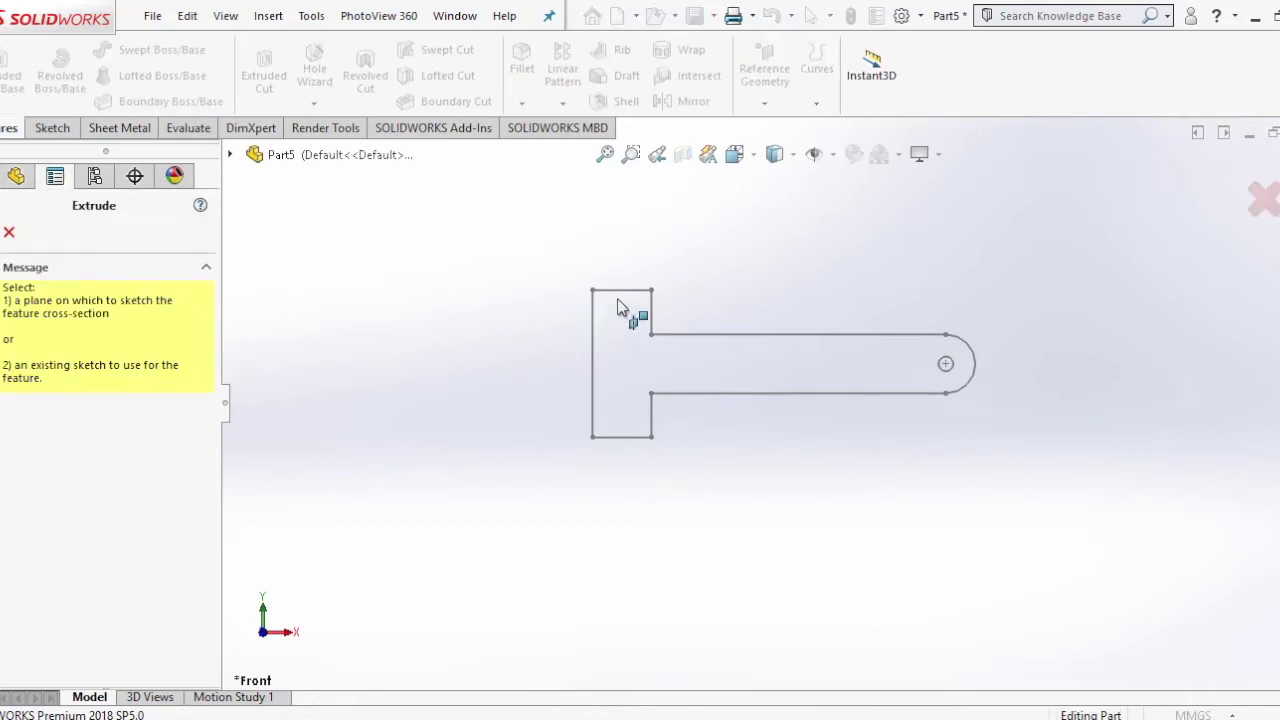
left_click(603, 349)
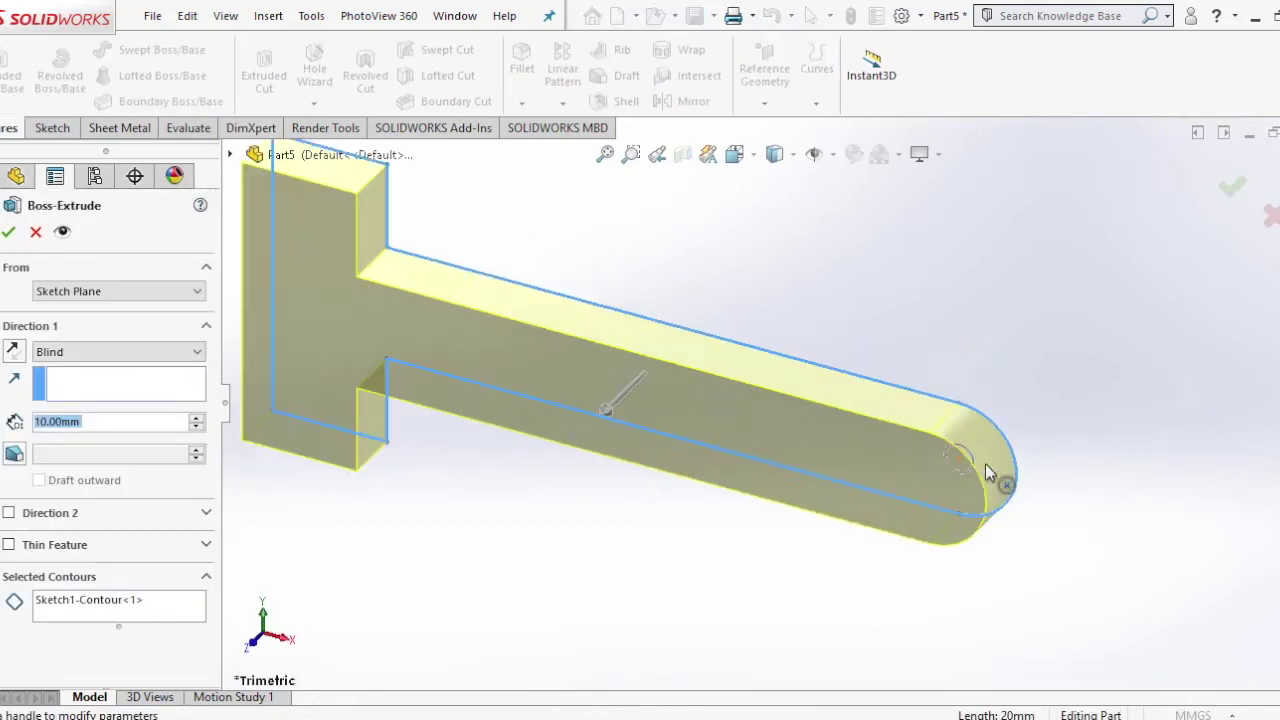
scroll(985, 468, "down", 2)
left_click(156, 607)
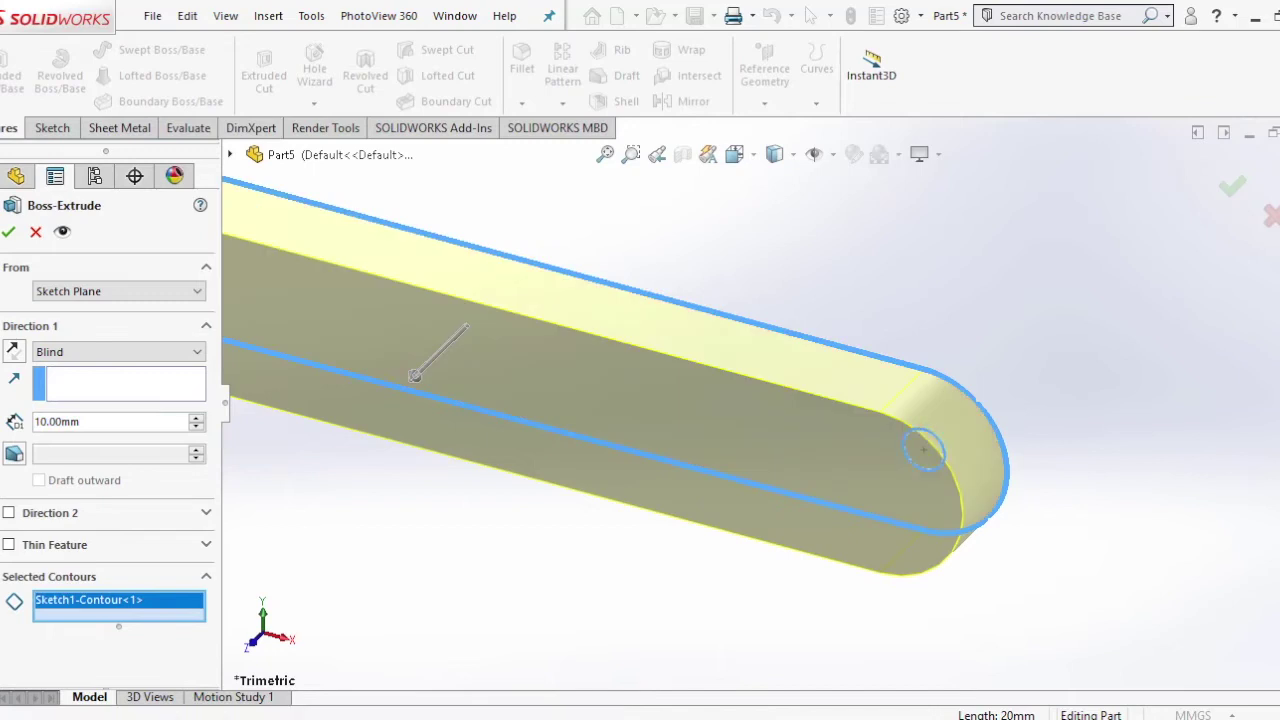
left_click(929, 443)
scroll(677, 494, "up", 3)
key("Return")
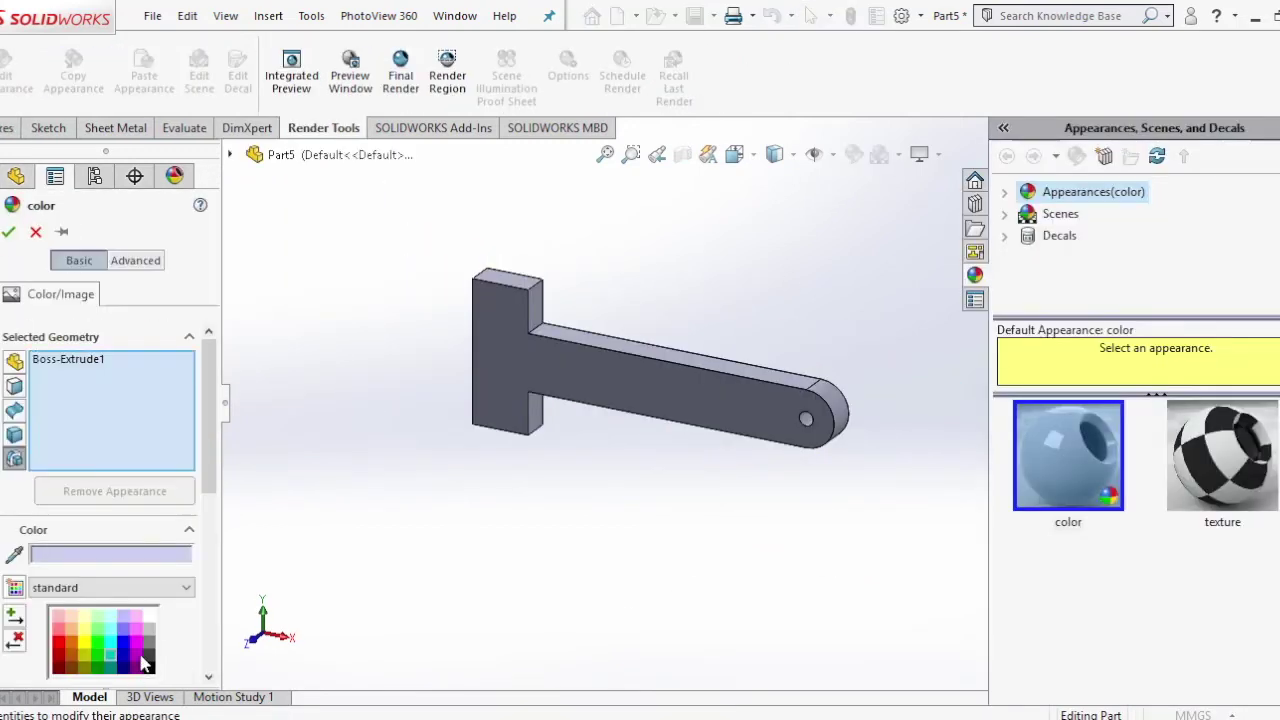
- Colour the rod dark grey
left_click(147, 665)
left_click(150, 652)
left_click(150, 658)
left_click(155, 648)
left_click(8, 231)
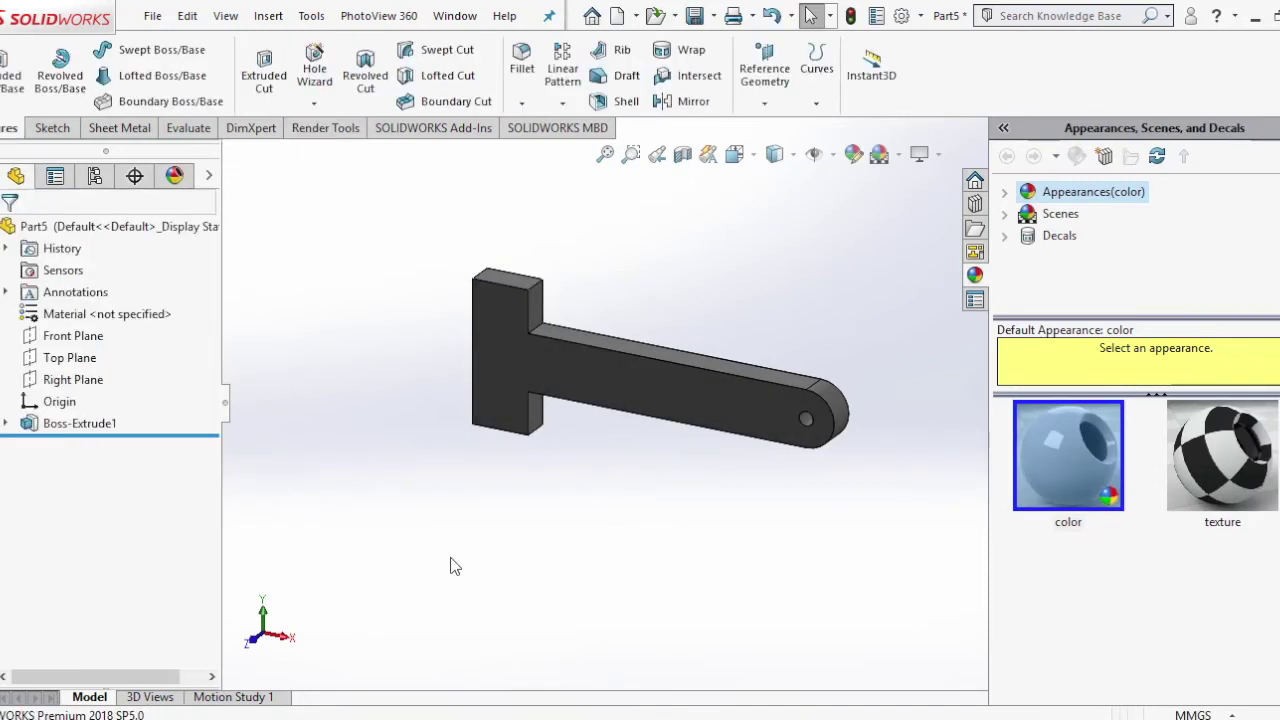
- Save the part as 'connecting rod'
left_click(152, 15)
left_click(185, 255)
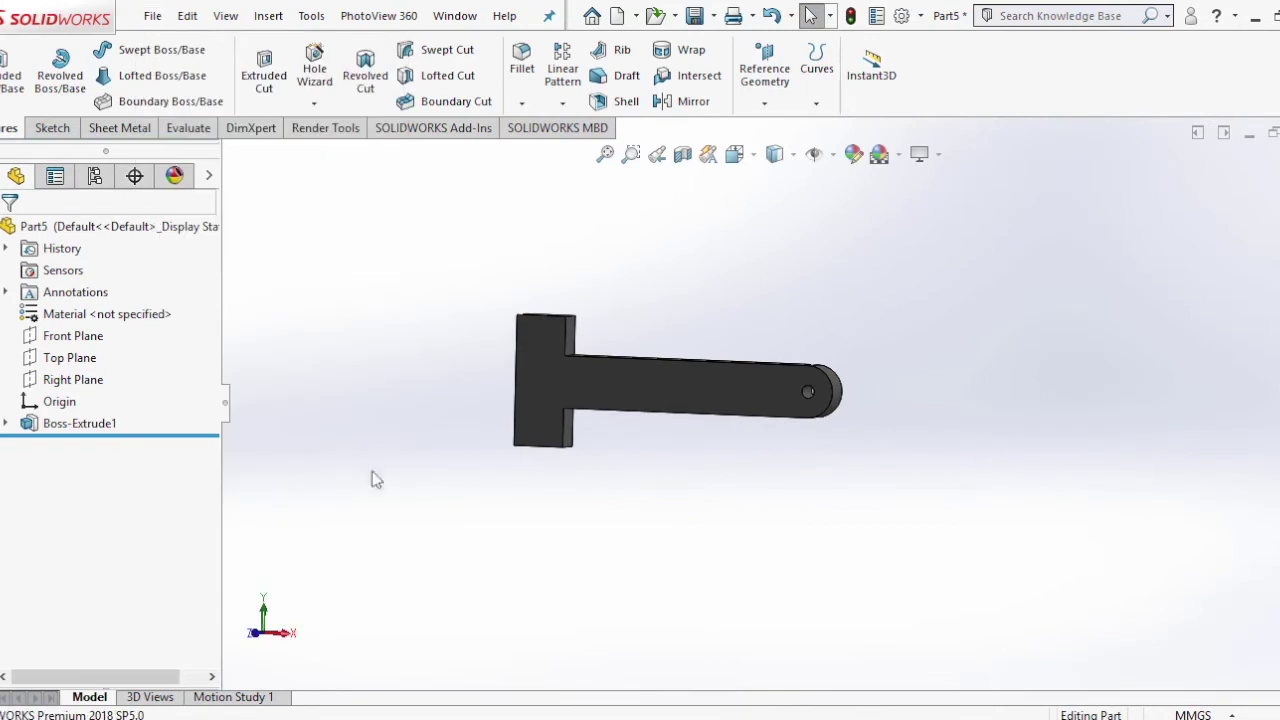
type("connecting rod")
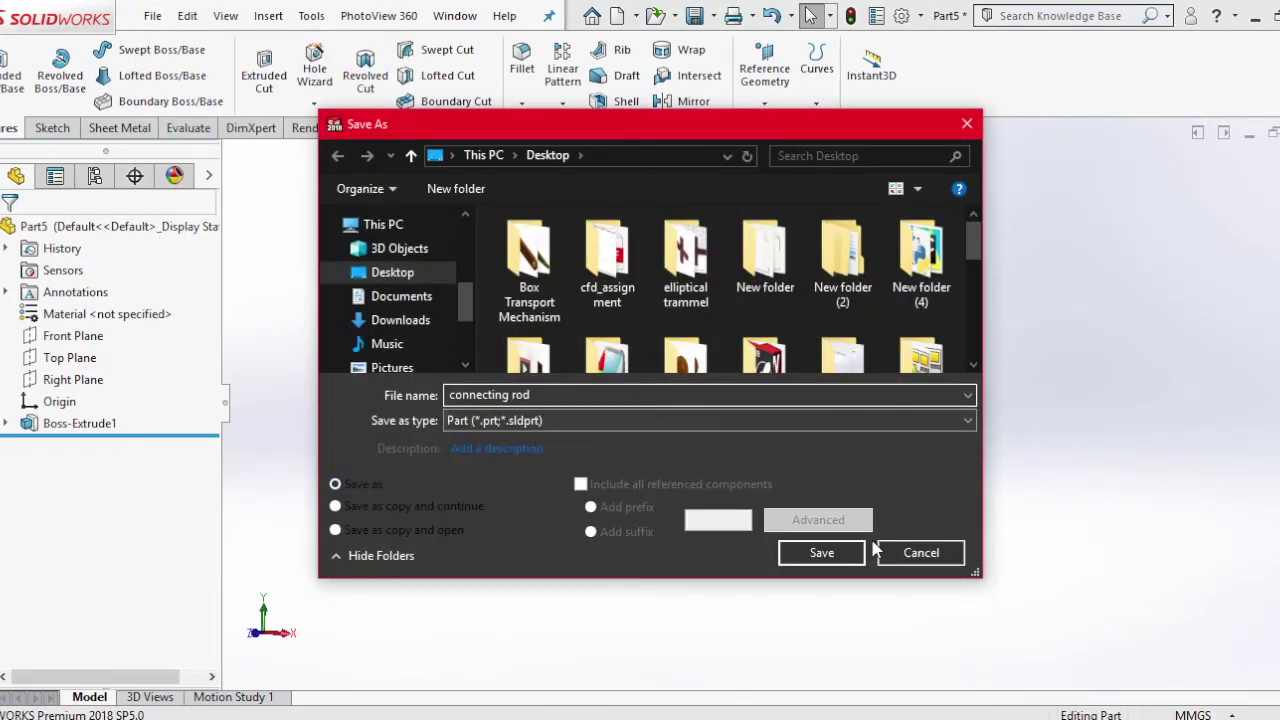
left_click(825, 553)
middle_click_drag(750, 360, 757, 354)
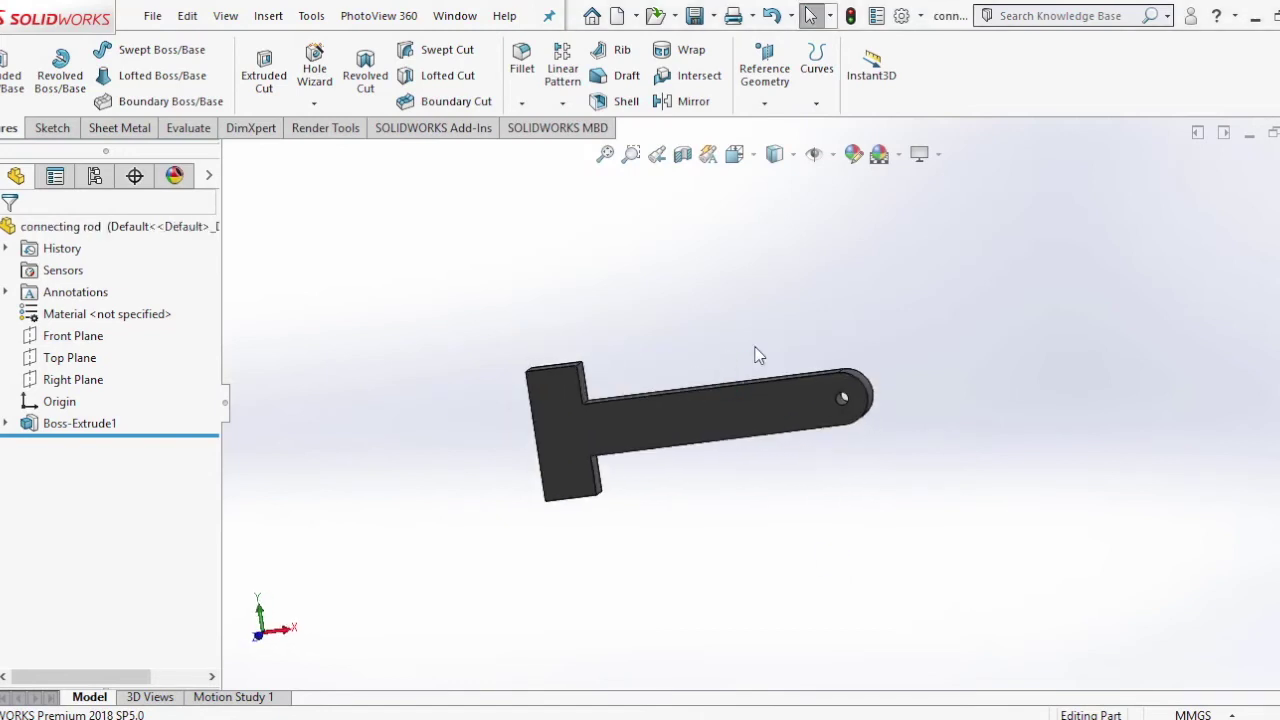
- Start a new assembly document
left_click(150, 16)
left_click(183, 46)
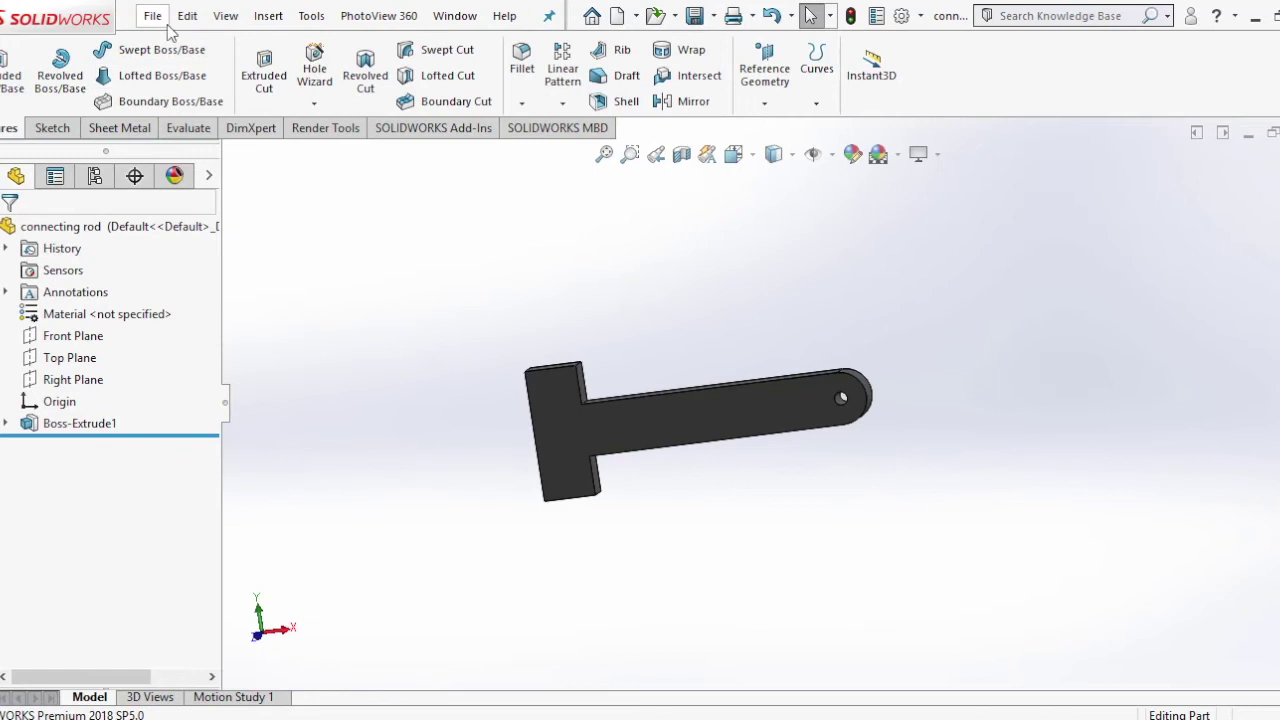
left_click(153, 17)
left_click(177, 43)
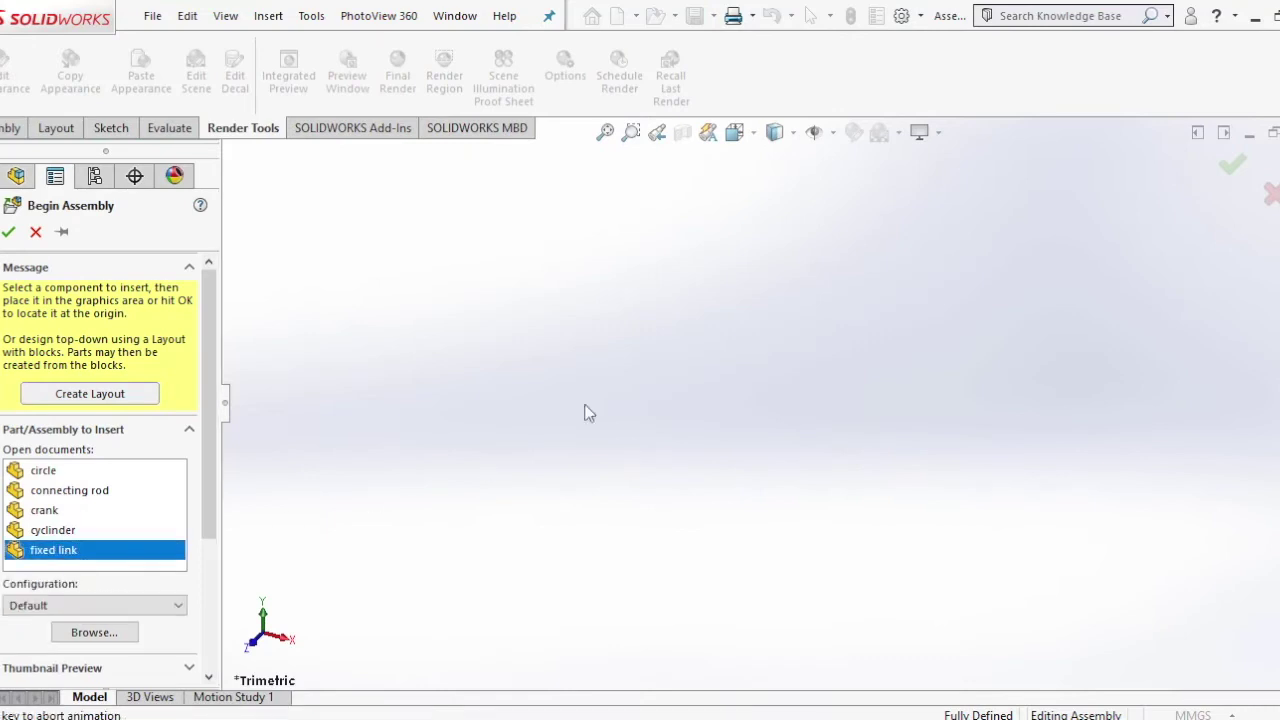
- Place the red fixed link as Assem1's first component and begin a new document
left_click(711, 527)
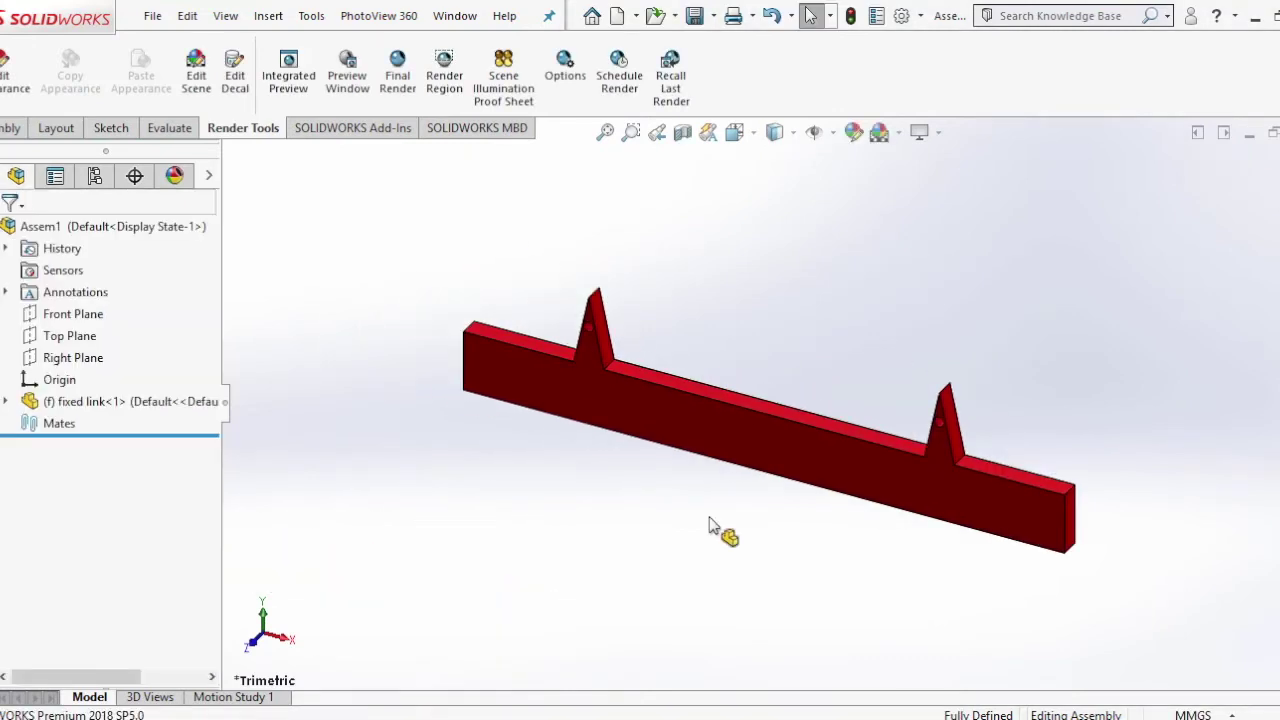
key("ctrl+1")
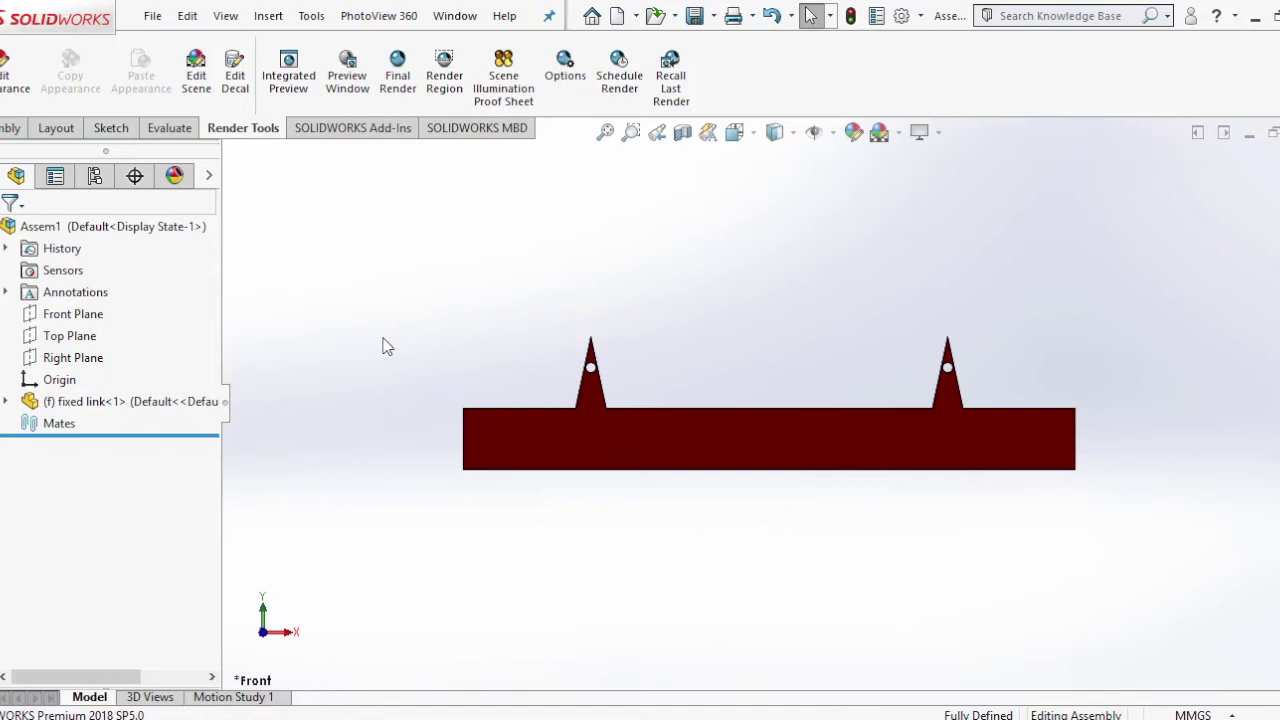
left_click(153, 17)
left_click(186, 47)
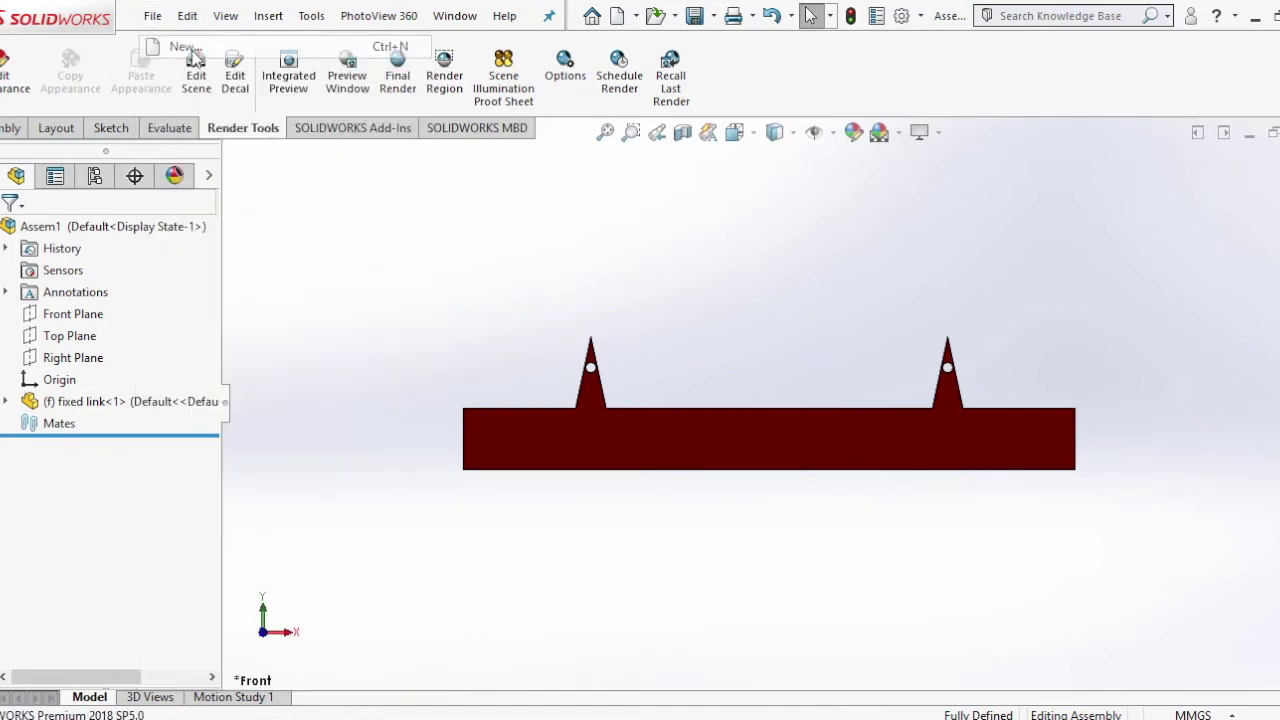
- Sketch a center rectangle on the origin in a new Front Plane sketch
left_click(73, 336)
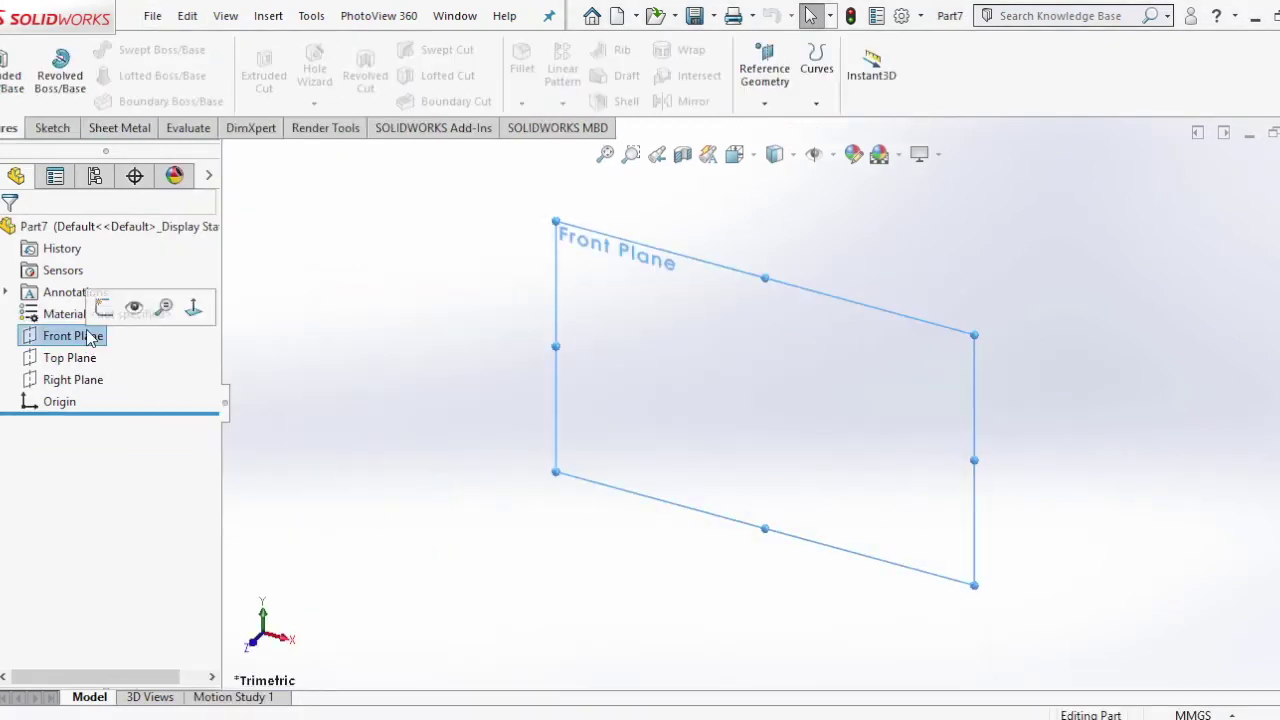
left_click(100, 300)
left_click(90, 80)
left_click(777, 402)
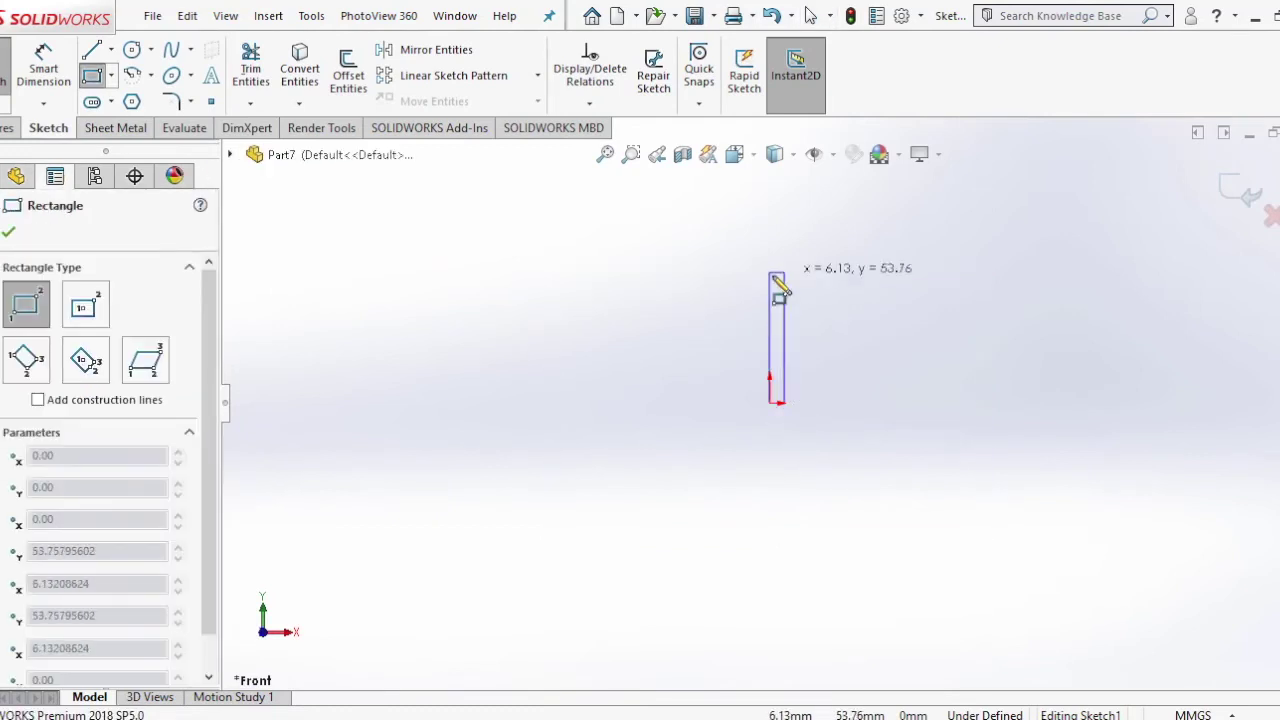
left_click(88, 309)
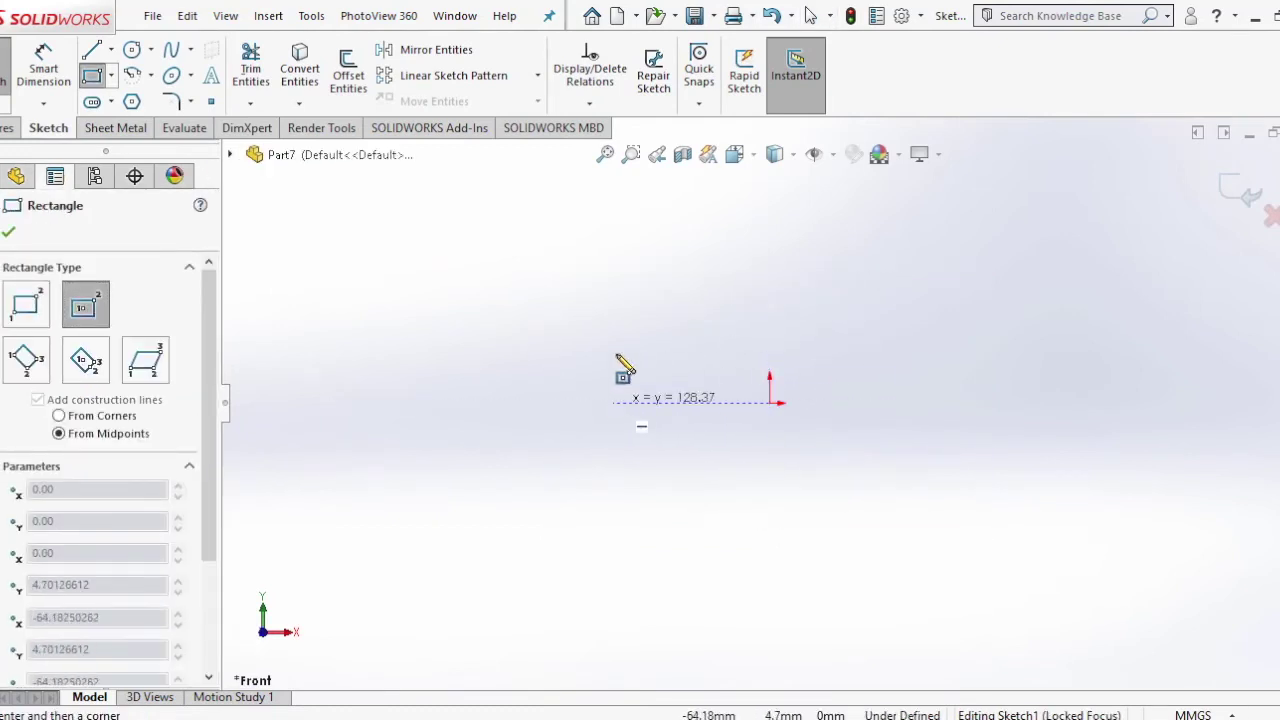
left_click(538, 272)
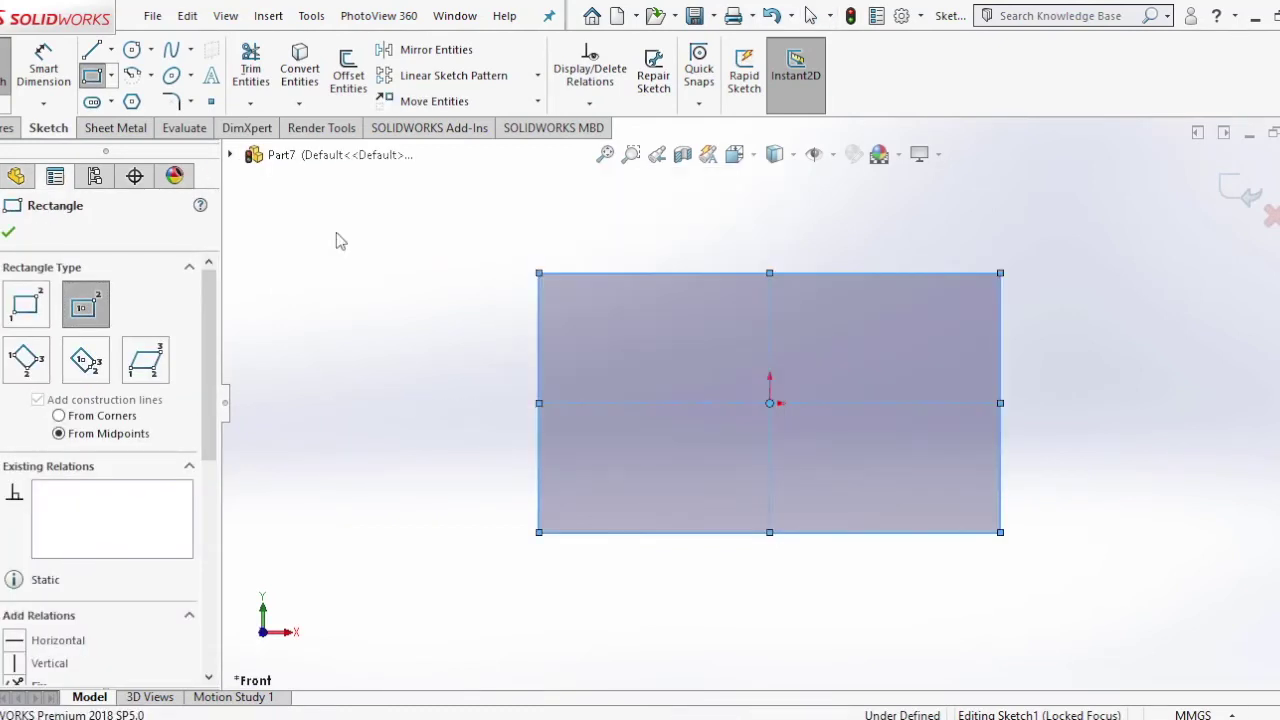
key("Escape")
- Dimension the rectangle 135 mm wide and 95 mm tall
left_click(643, 542)
left_click(657, 606)
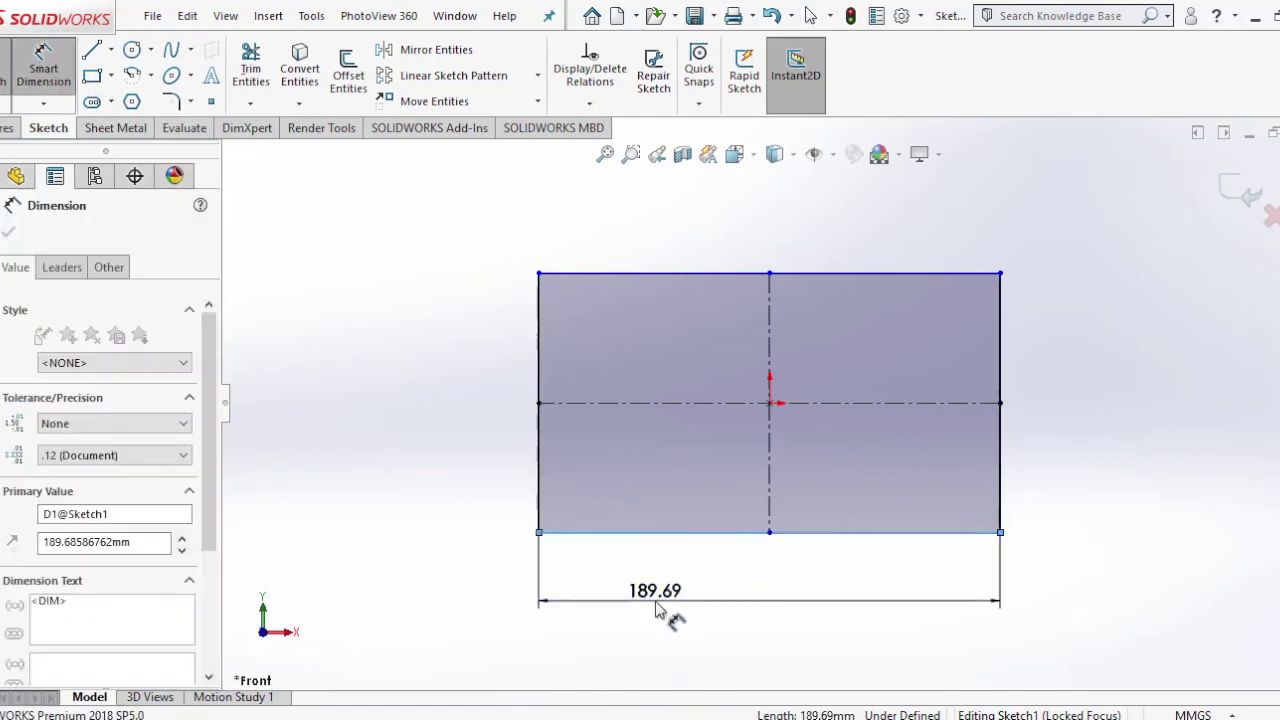
type("13")
key("Return")
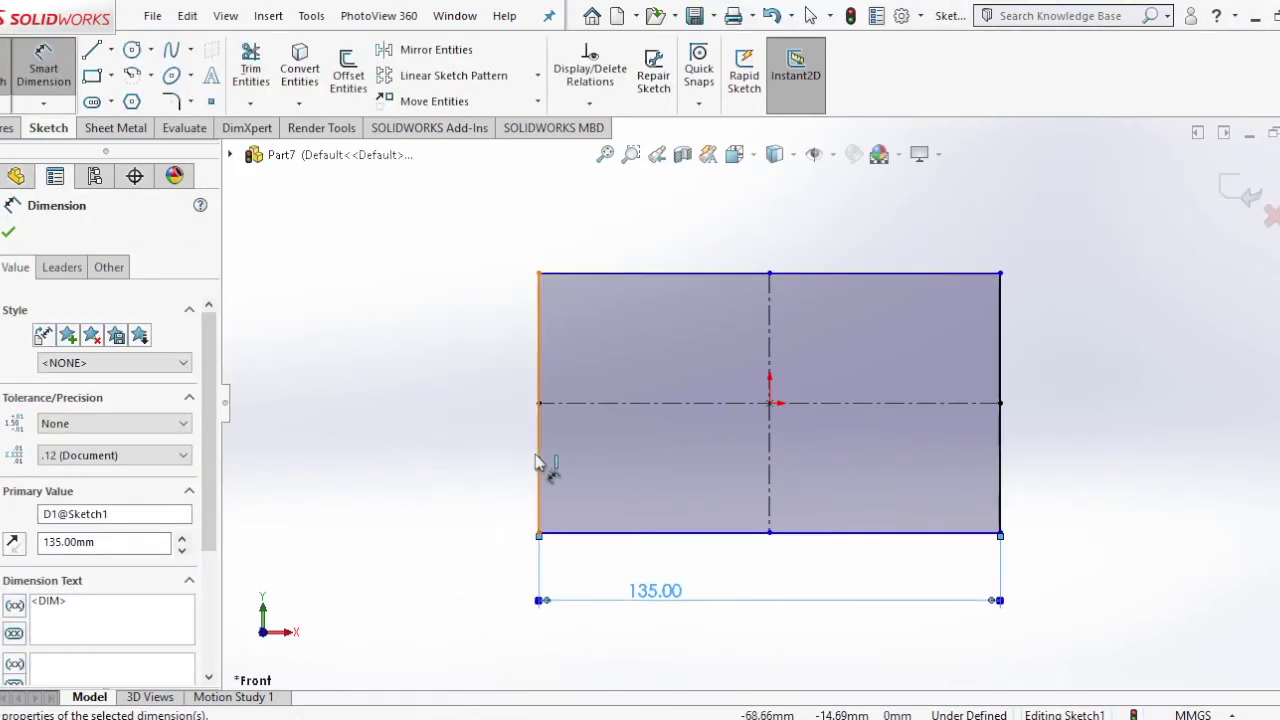
left_click(537, 462)
left_click(470, 457)
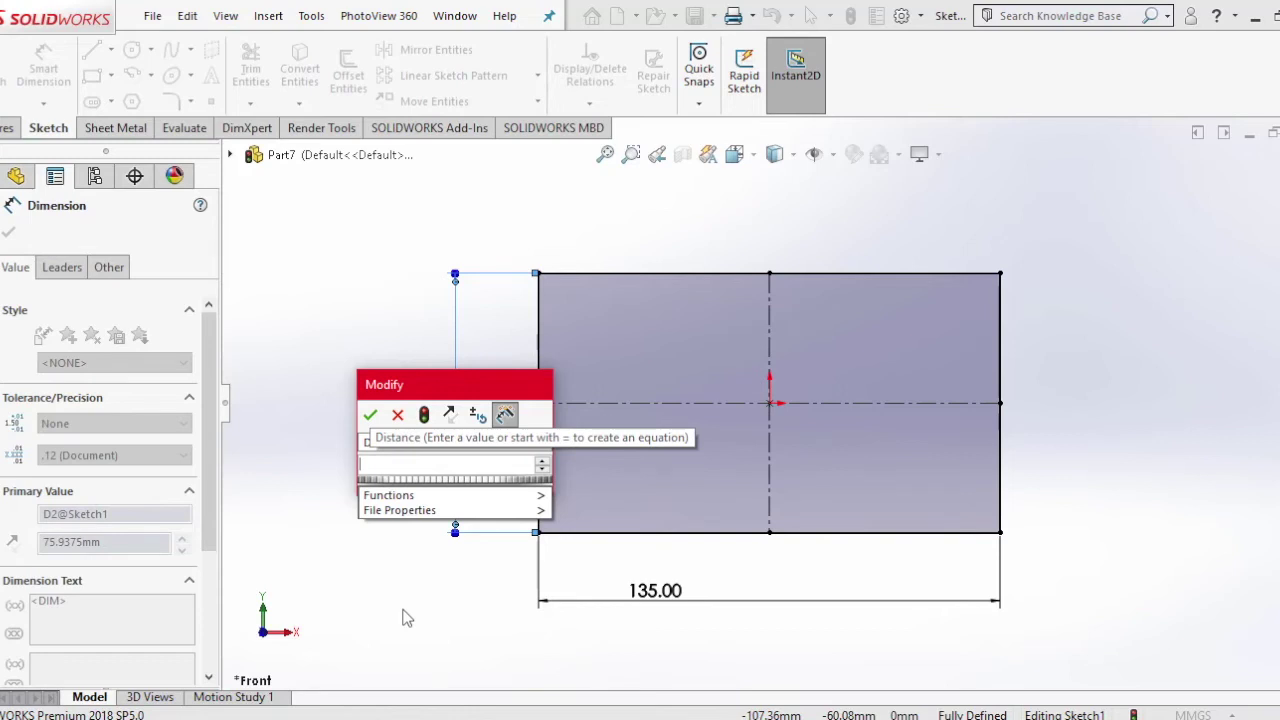
type("95")
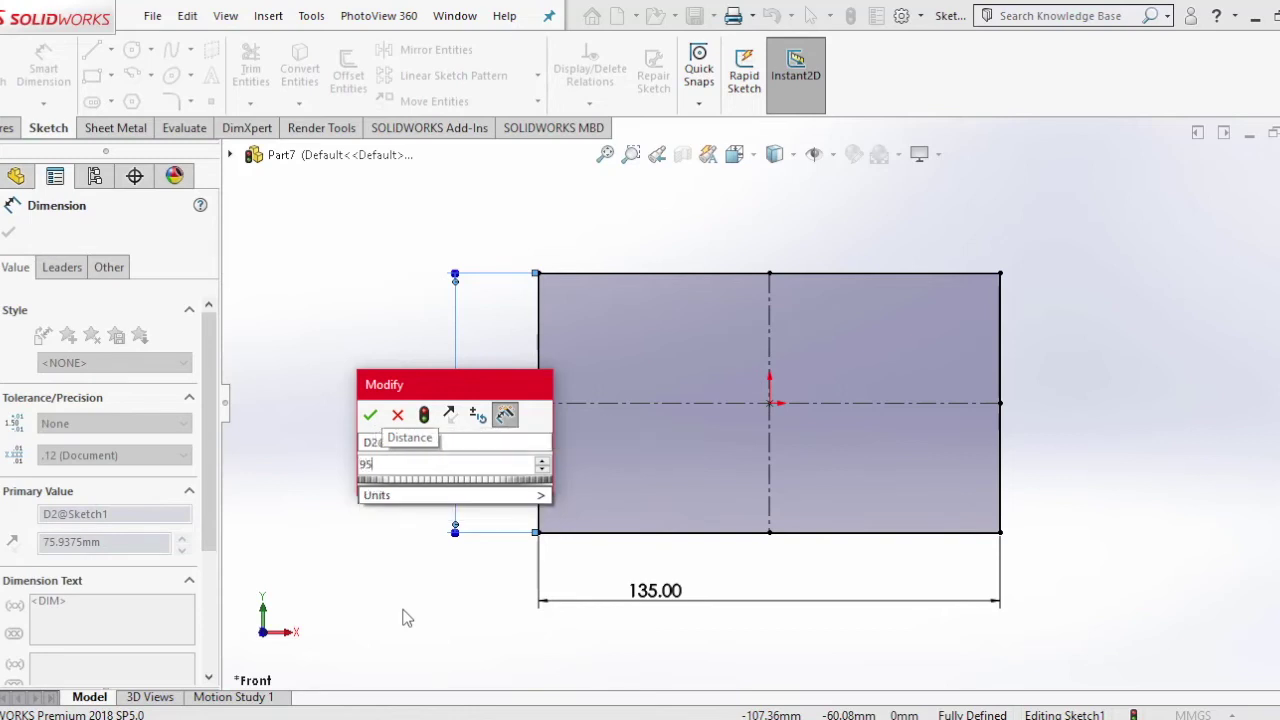
key("Return")
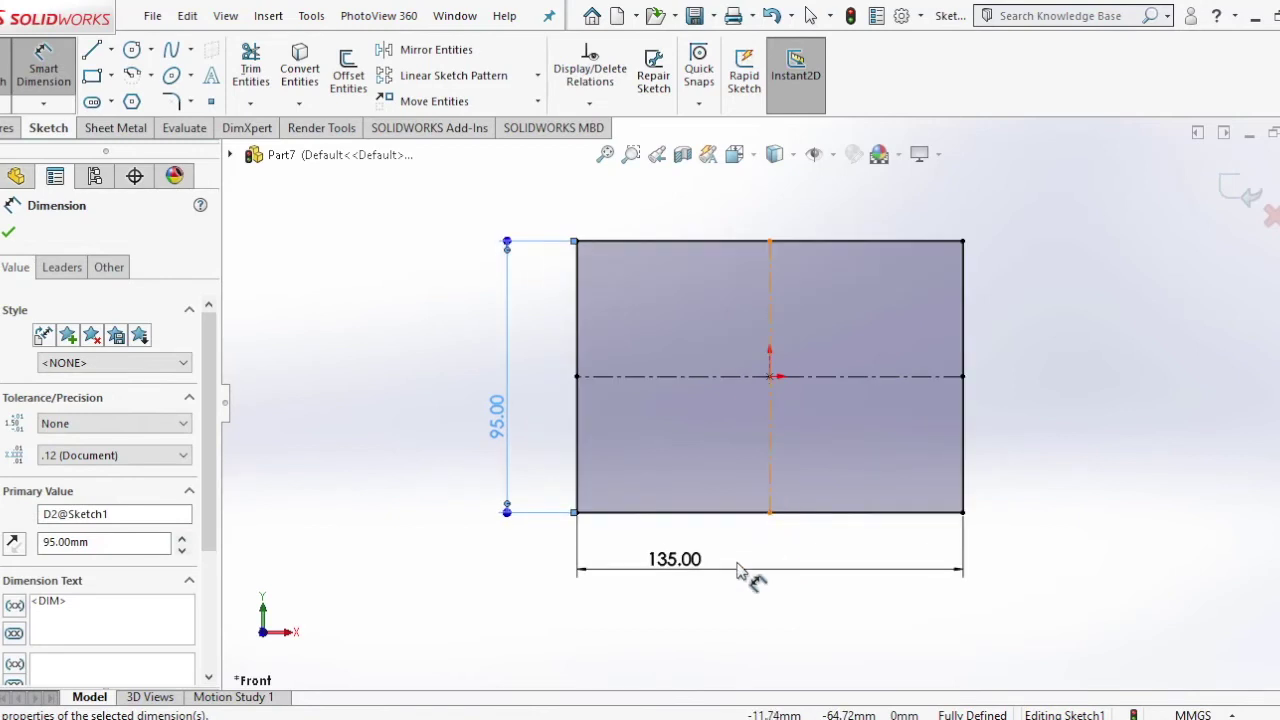
- Draw a small circle on the rectangle's horizontal centreline
left_click(12, 236)
left_click(132, 50)
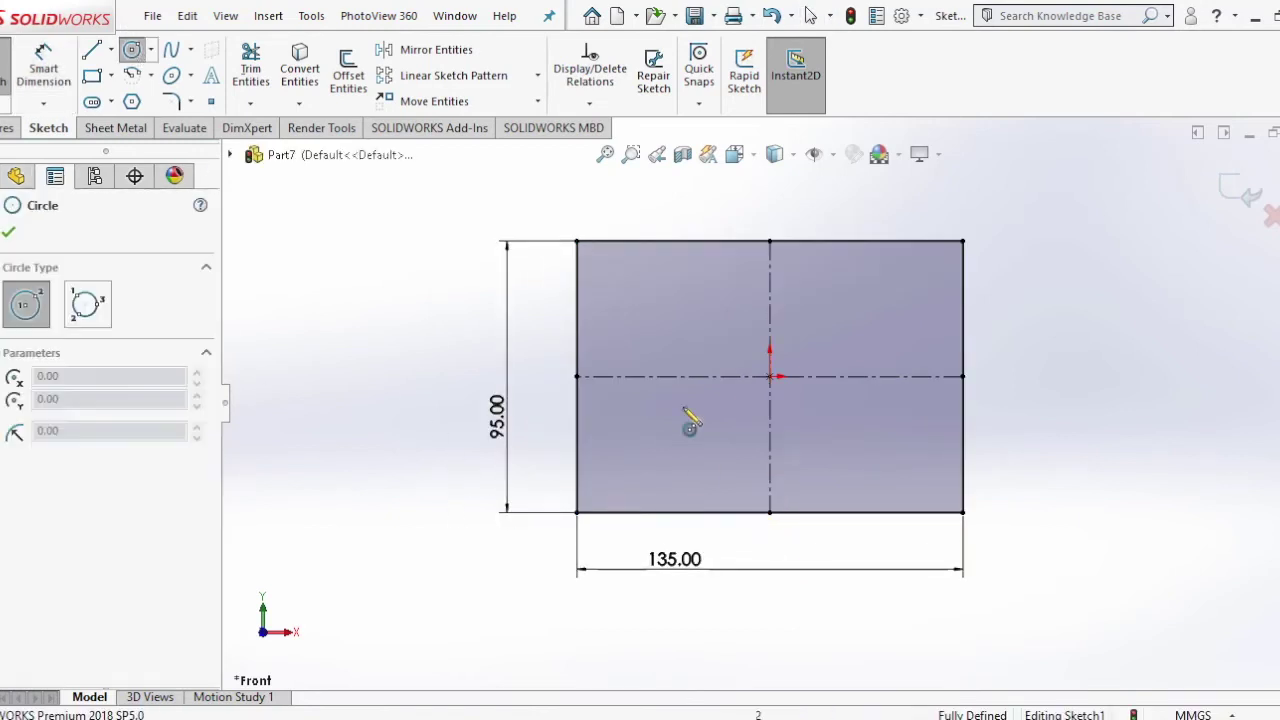
left_click(632, 377)
left_click(643, 390)
right_click(371, 366)
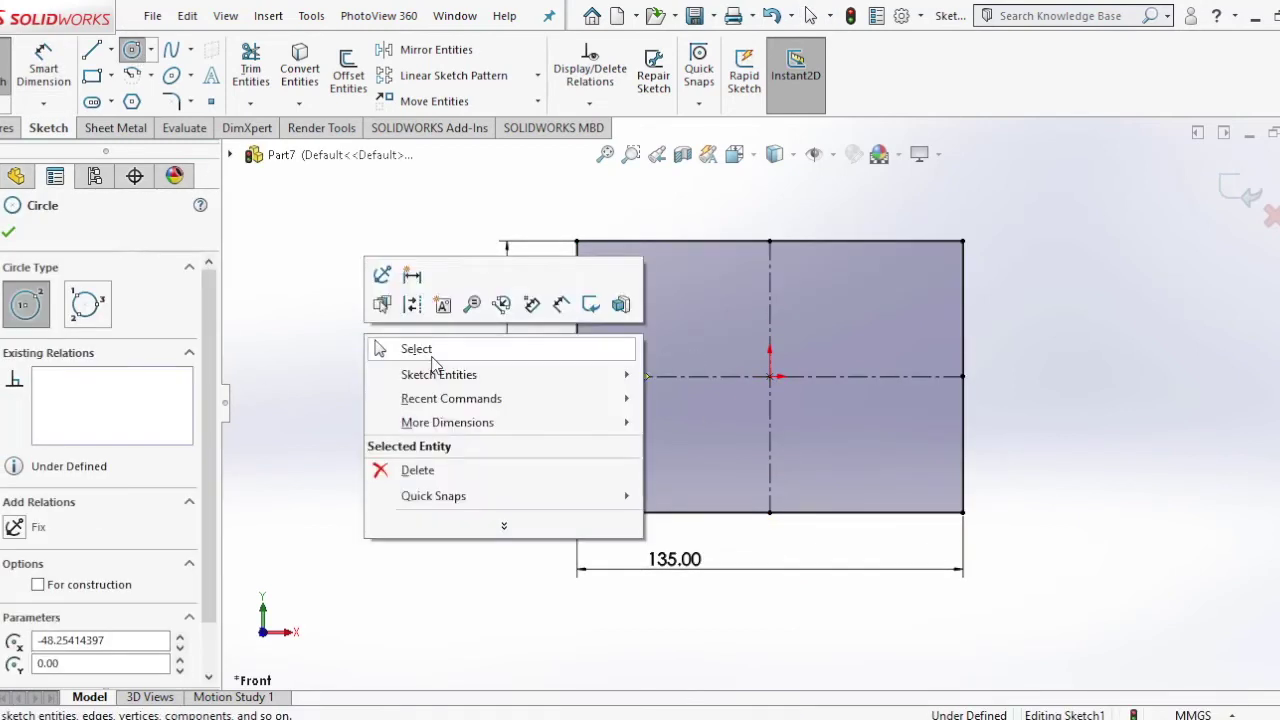
left_click(420, 349)
scroll(636, 377, "down", 3)
- Dimension the circle 17.5 mm from the left edge with a 5 mm diameter
left_click(626, 391)
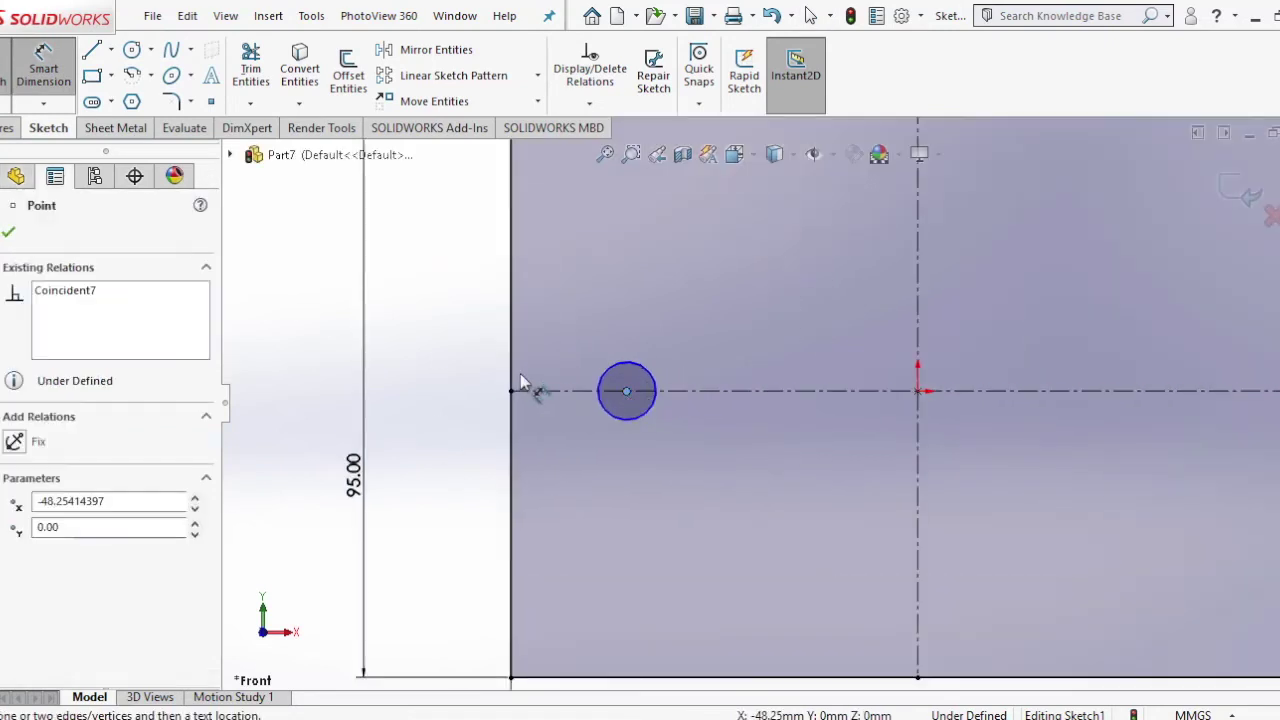
left_click(512, 440)
left_click(575, 524)
type("17.")
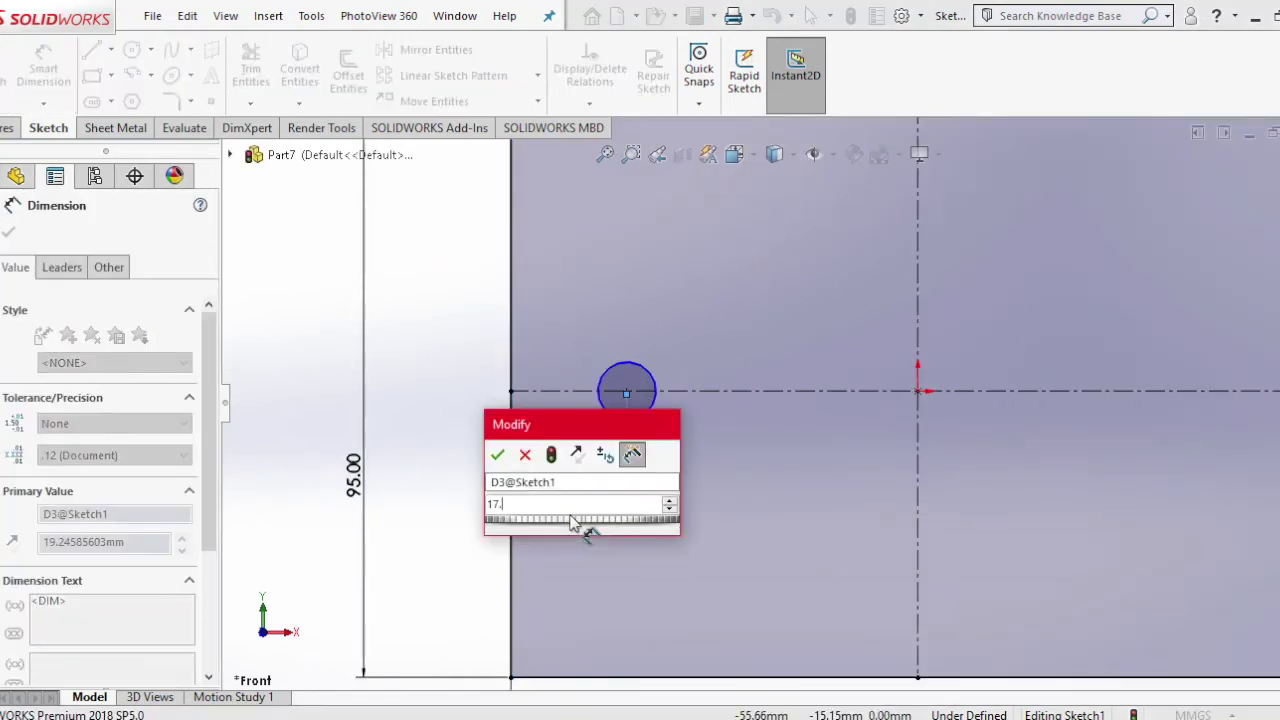
type("5")
key("Return")
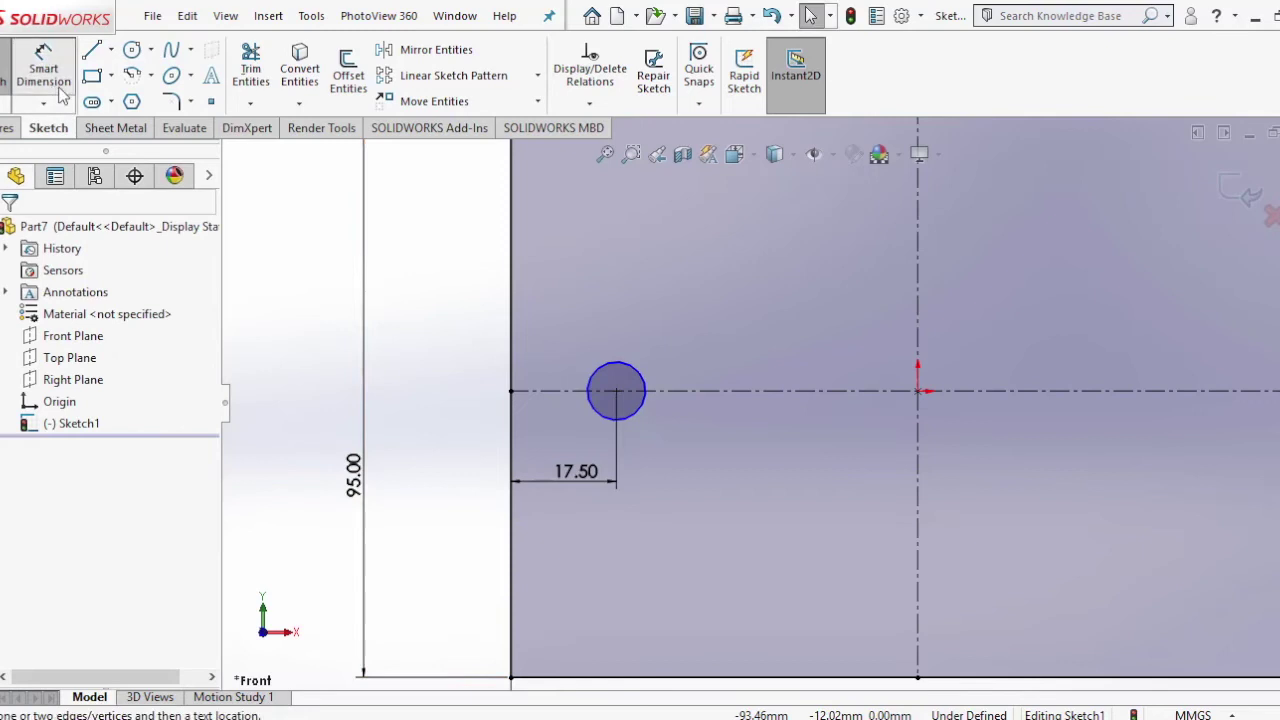
left_click(624, 370)
left_click(734, 374)
type("5")
key("Return")
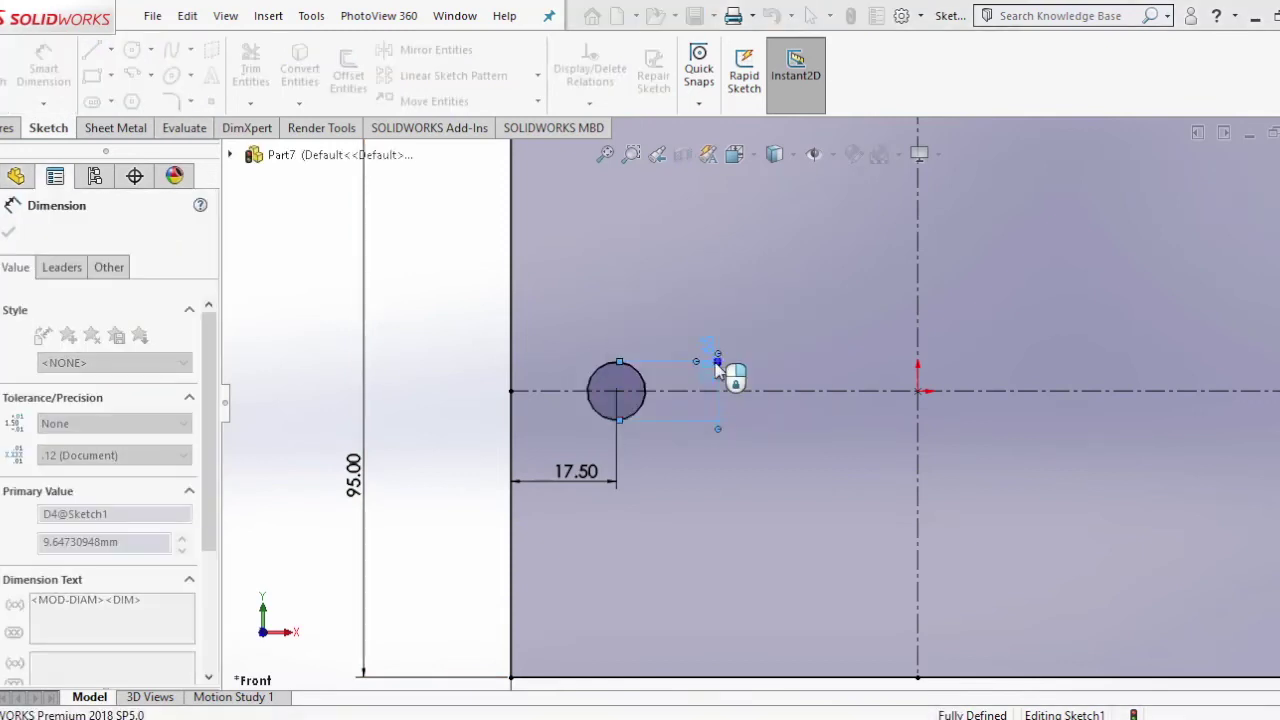
scroll(716, 371, "up", 3)
- Extrude the plate 10 mm, colour it dark green, and return to Assem1
left_click(1246, 194)
left_click(1240, 192)
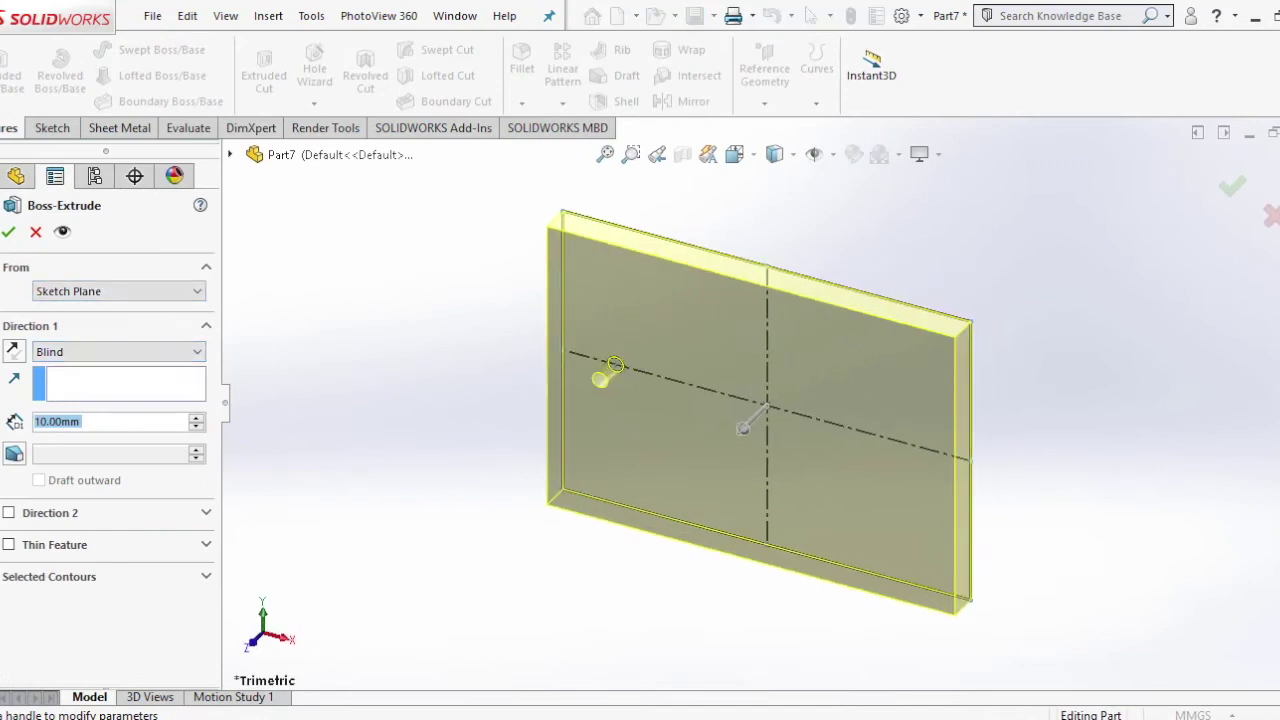
left_click(8, 231)
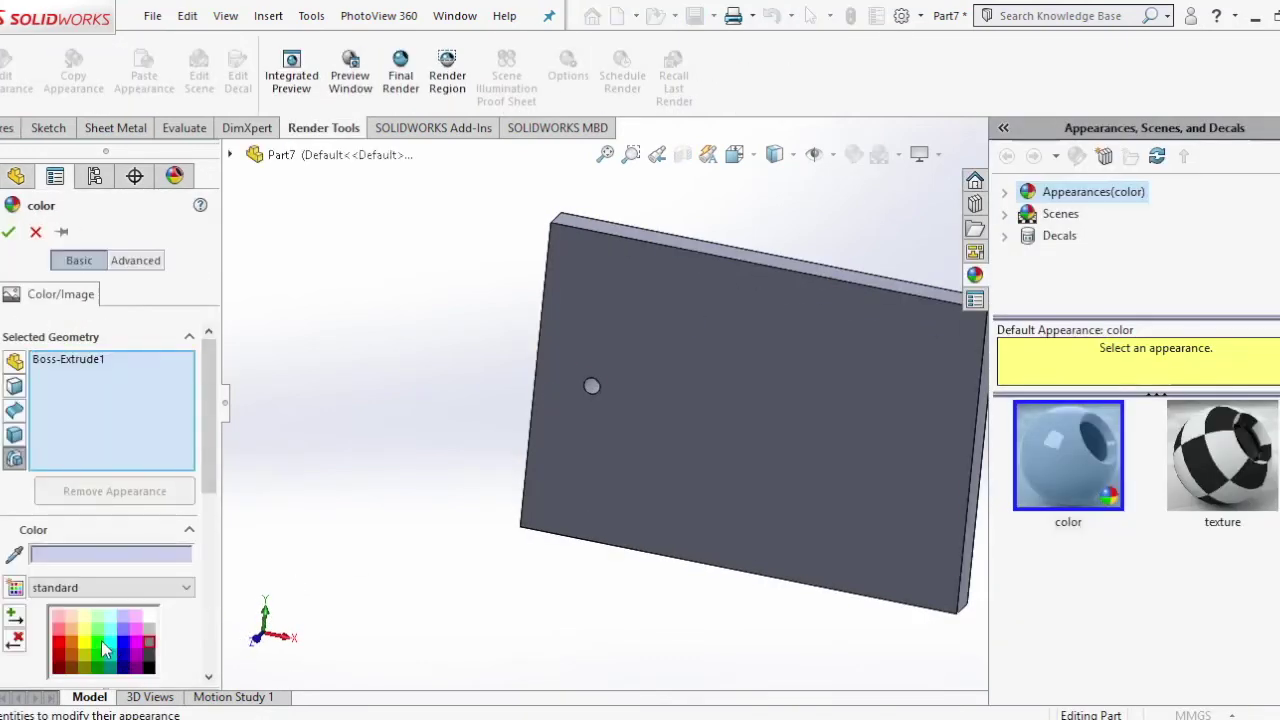
left_click(95, 656)
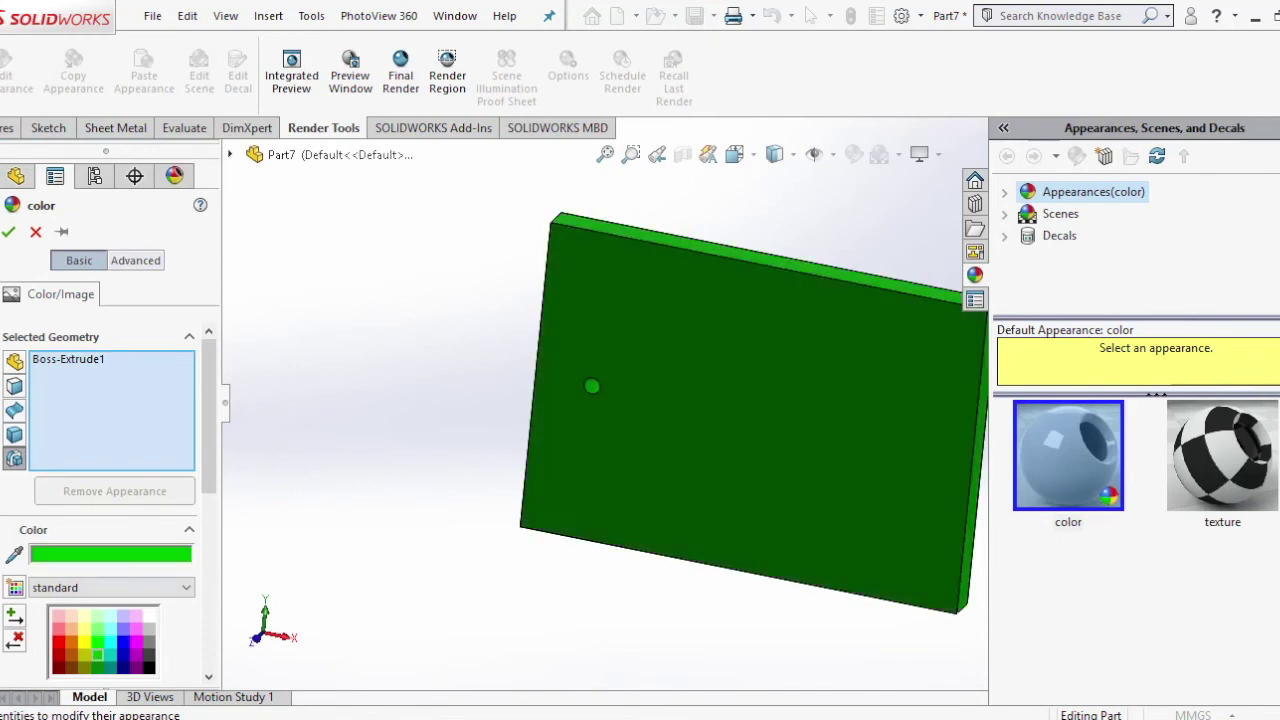
key("Return")
middle_click_drag(486, 551, 632, 458)
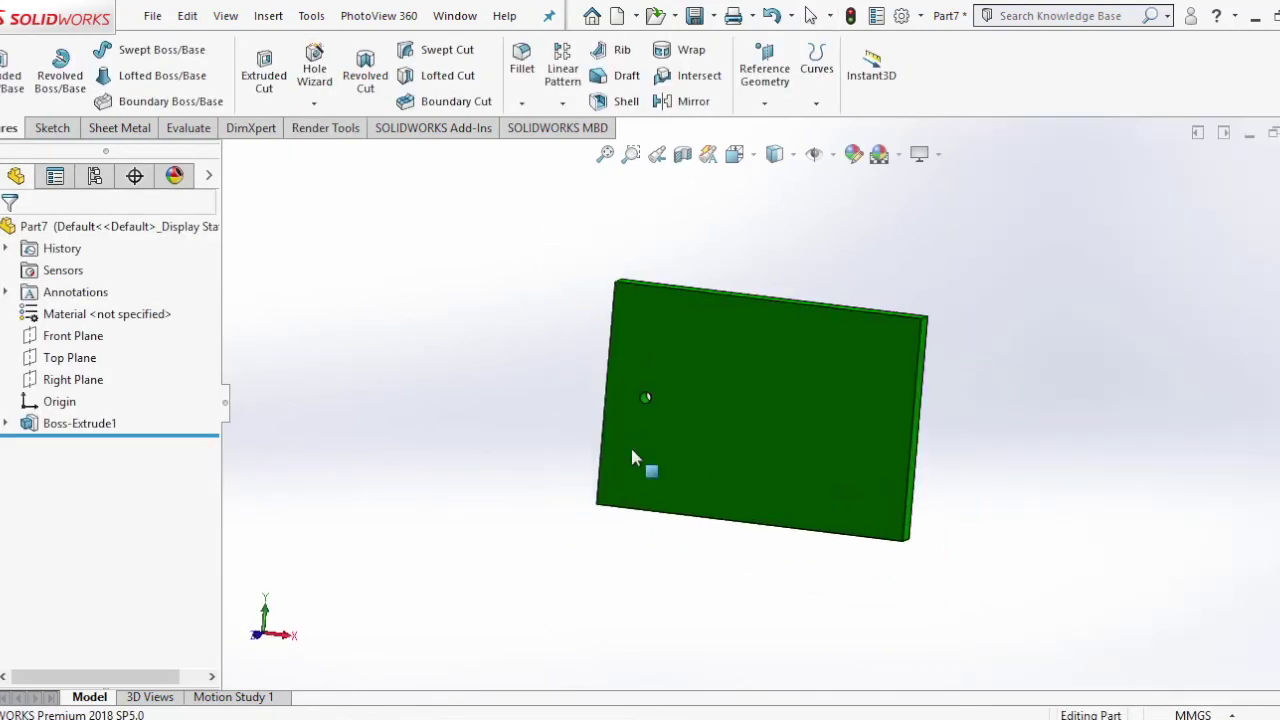
left_click(1071, 662)
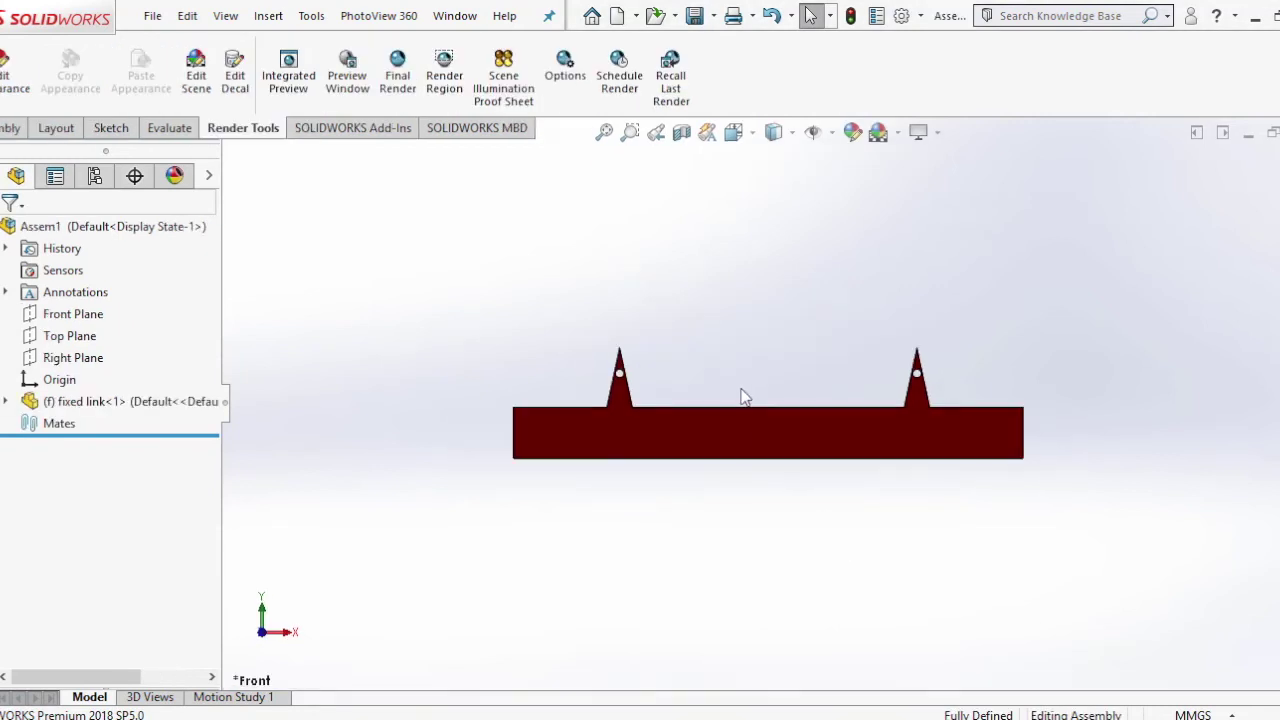
- Insert the circle disc part into Assem1 and place it to the right of the base
left_click(10, 130)
left_click(72, 72)
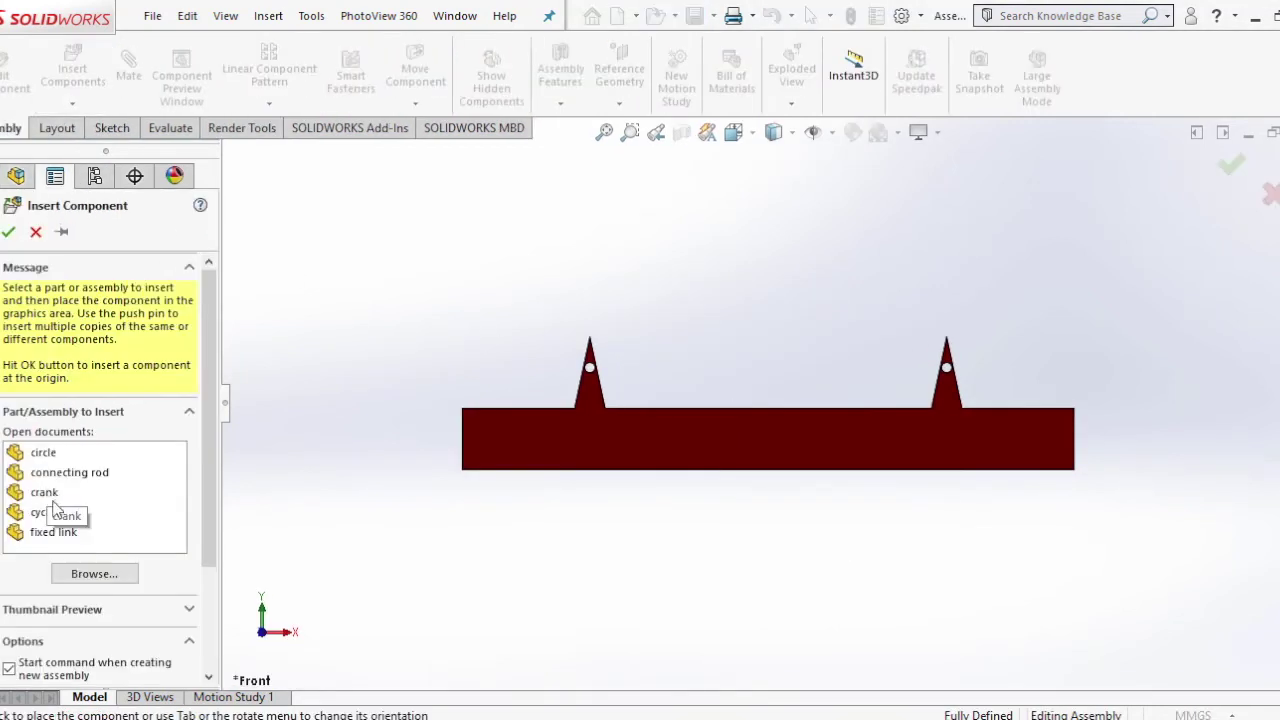
left_click(43, 452)
left_click(859, 316)
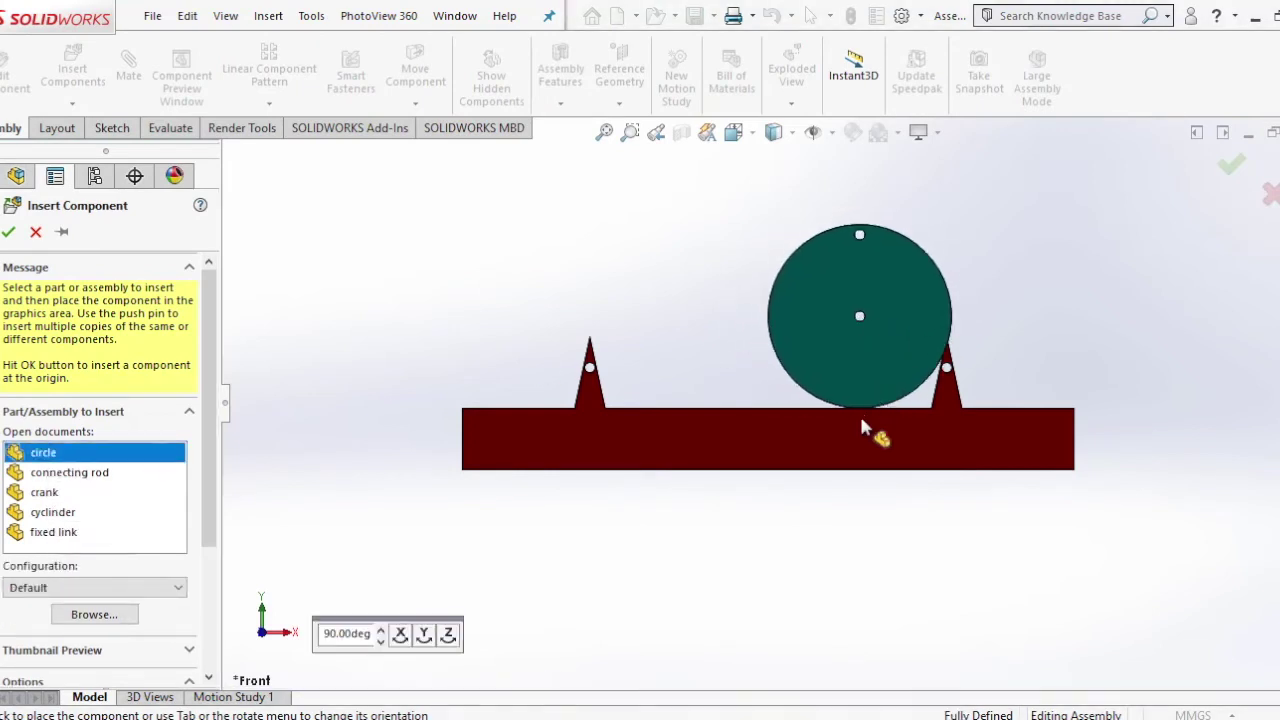
middle_click_drag(872, 400, 843, 324)
left_click_drag(843, 324, 1062, 355)
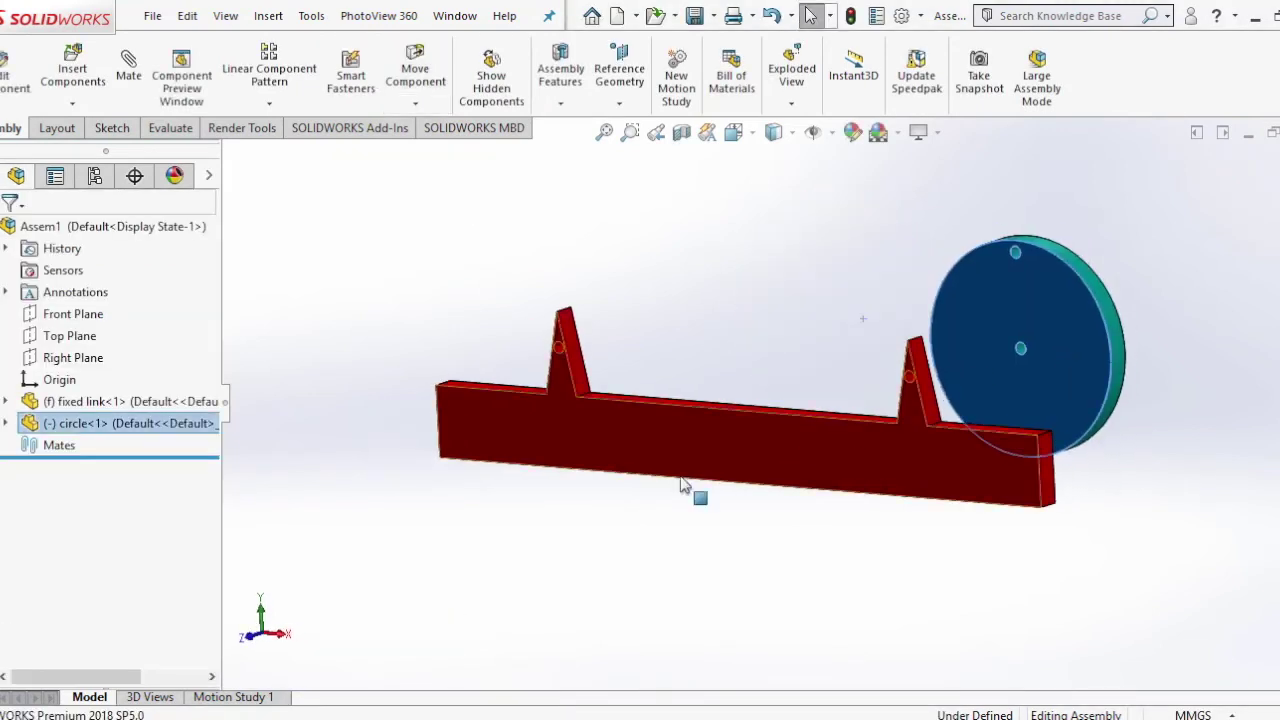
- Add a coincident mate between the disc and the fixed link's face
scroll(990, 355, "down", 4)
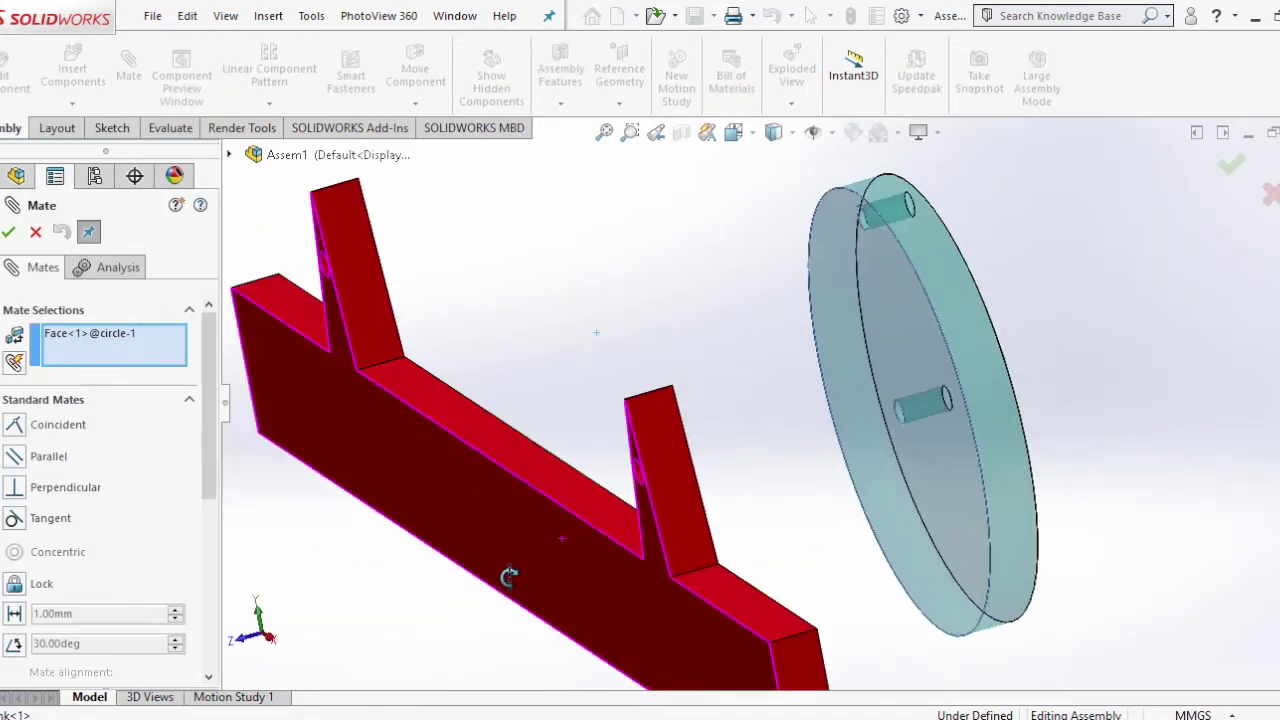
middle_click_drag(560, 548, 507, 558)
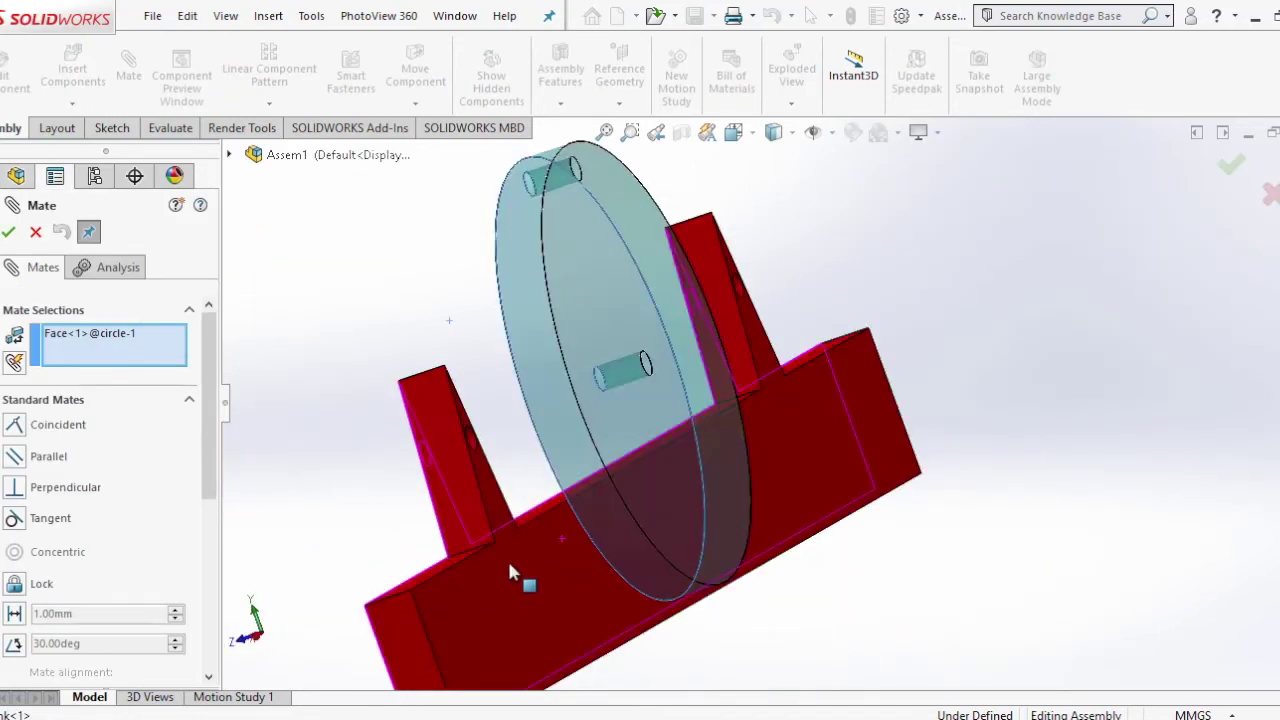
left_click(529, 579)
left_click(498, 668)
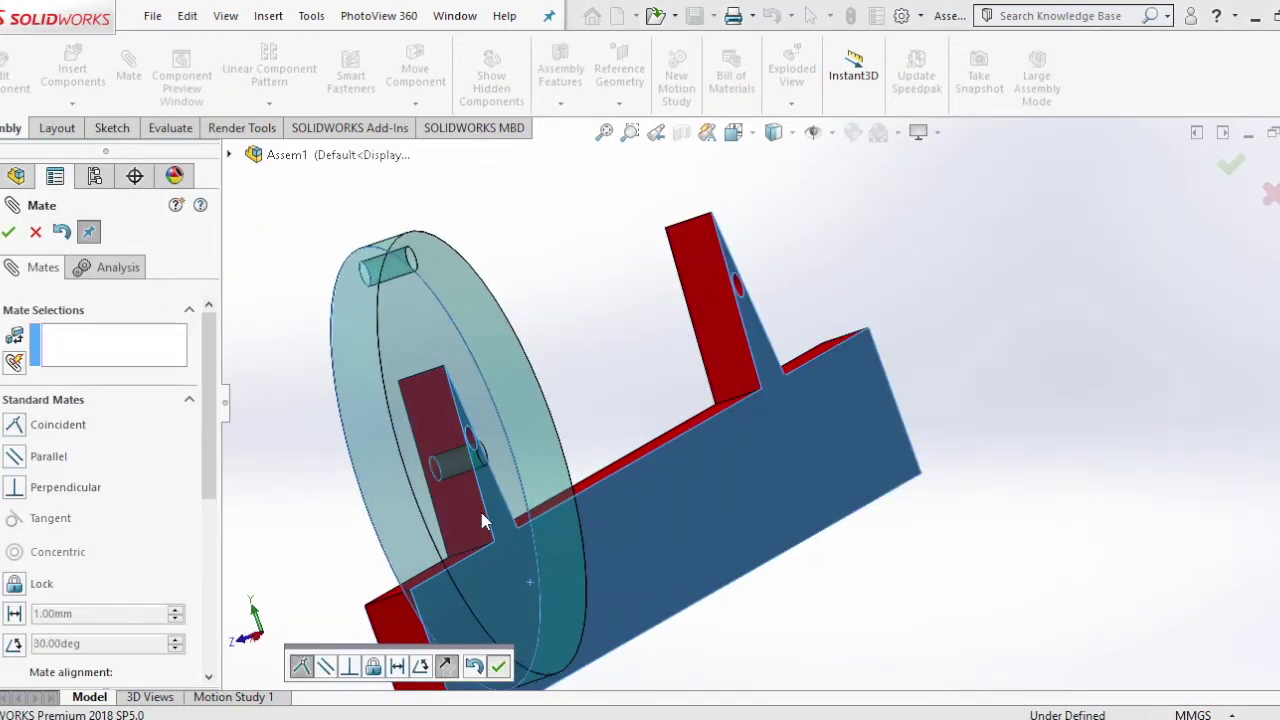
scroll(560, 440, "down", 5)
- Make the disc's pin concentric with the link's right lug hole, then return to front view
left_click(558, 440)
right_click(178, 336)
left_click(240, 349)
left_click(562, 443)
left_click(537, 405)
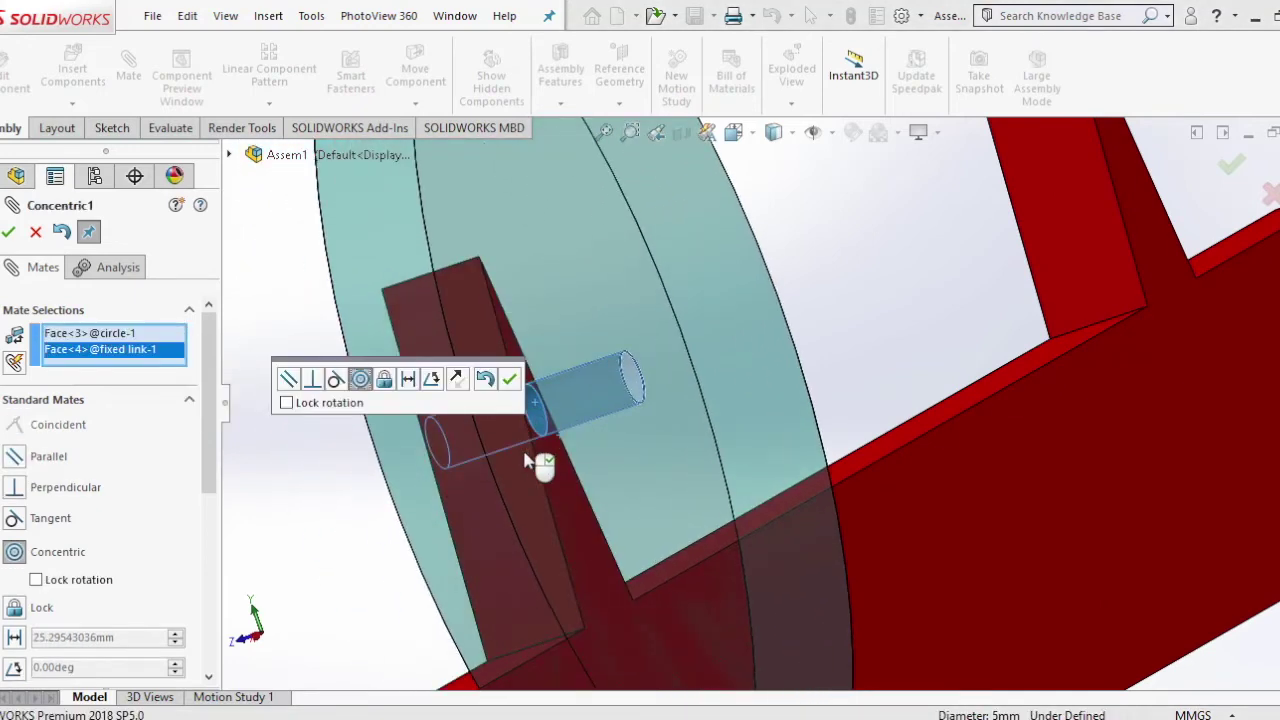
left_click(510, 381)
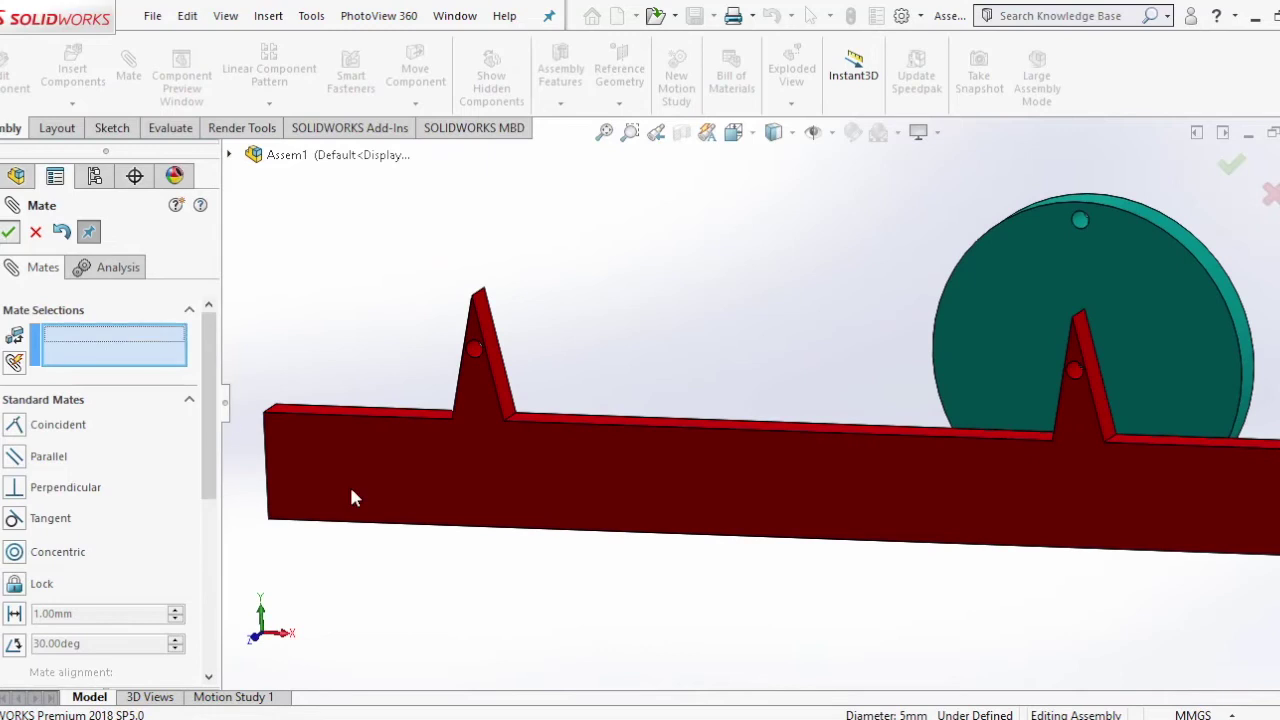
key("Escape")
key("ctrl+1")
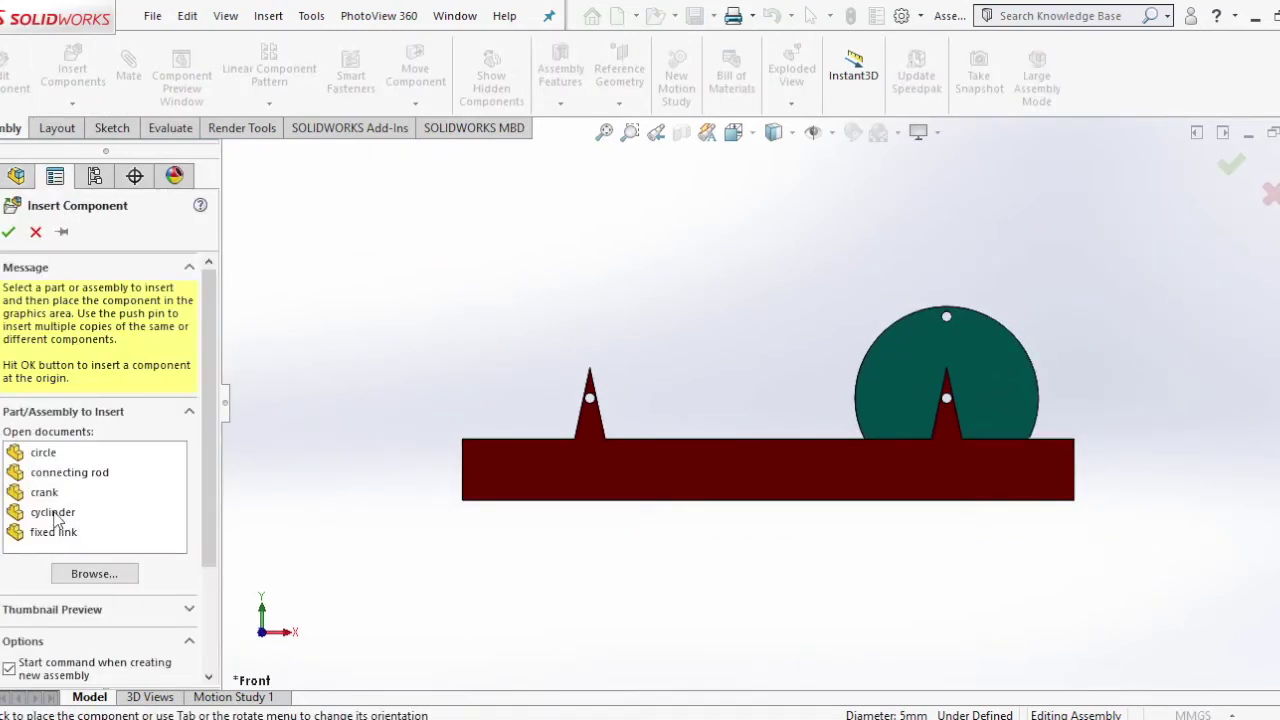
- Insert the crank and mate its hole concentric with the base's right peak pin
left_click(46, 492)
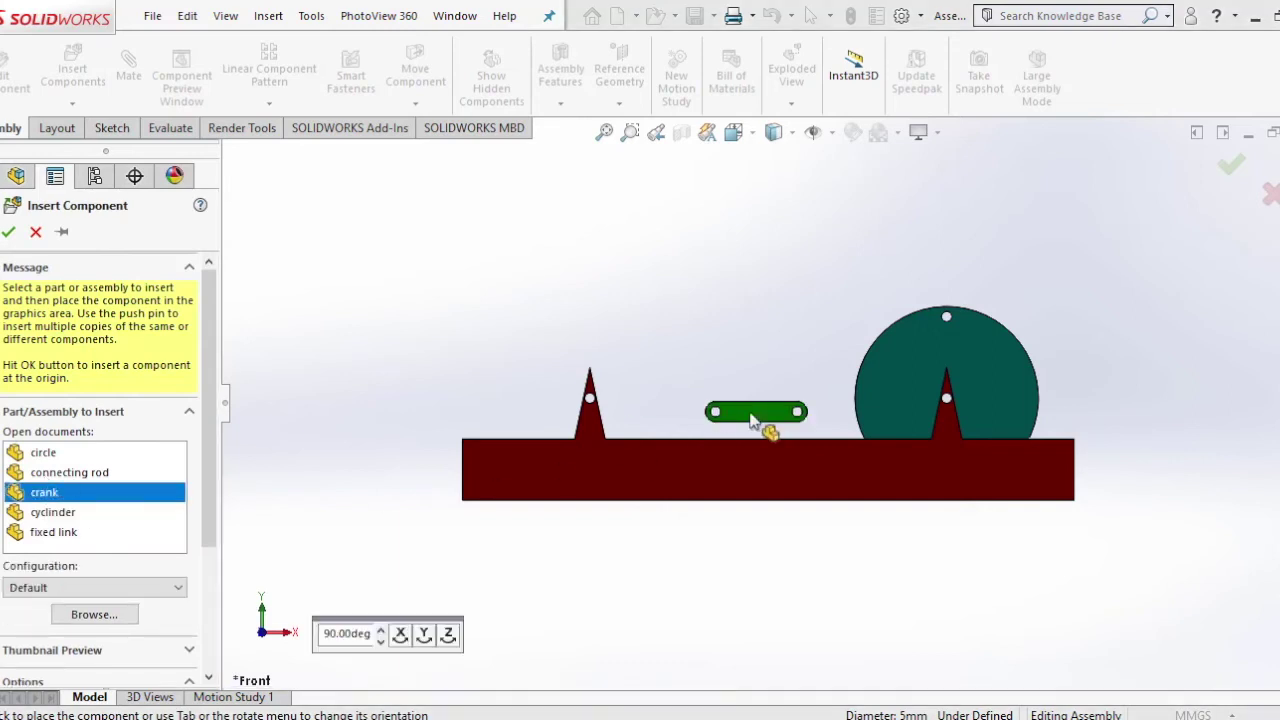
left_click(913, 400)
scroll(987, 382, "down", 5)
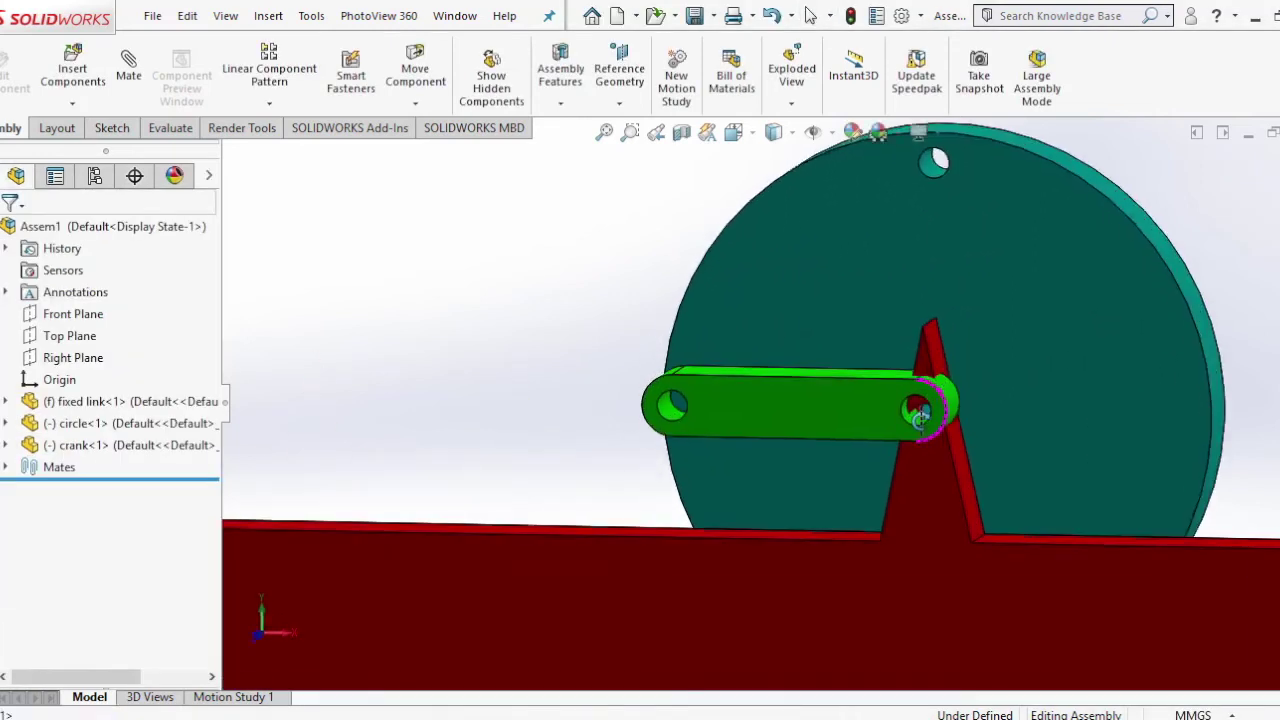
scroll(930, 405, "down", 5)
left_click(824, 350)
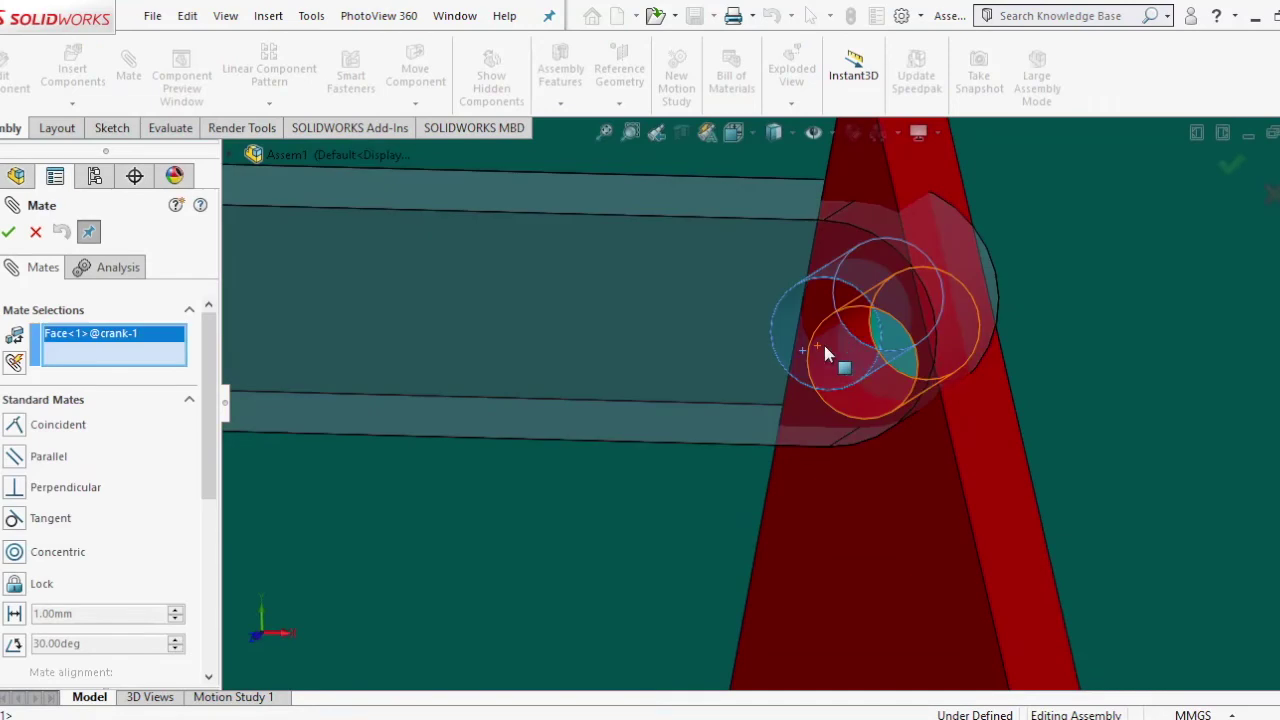
left_click(843, 321)
left_click(1140, 352)
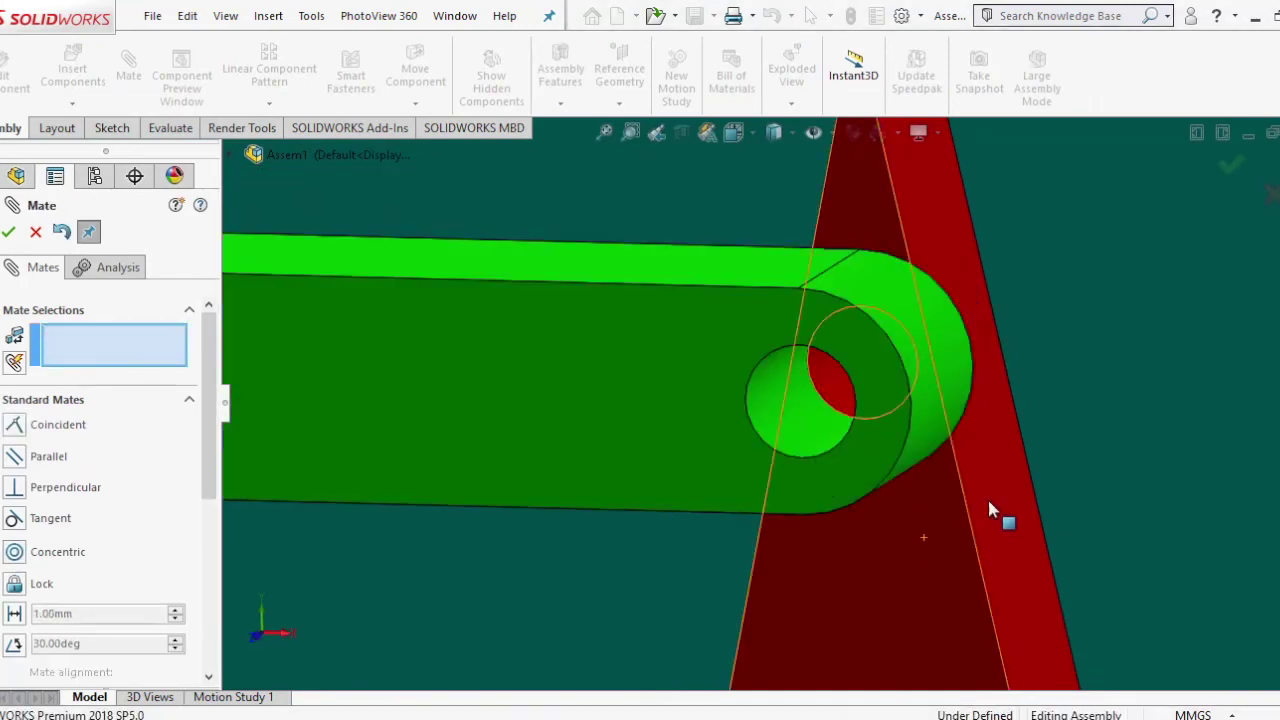
- Mate the crank's back face coincident with the base's flat front face
middle_click_drag(987, 496, 948, 450)
left_click(859, 504)
middle_click_drag(859, 504, 918, 392)
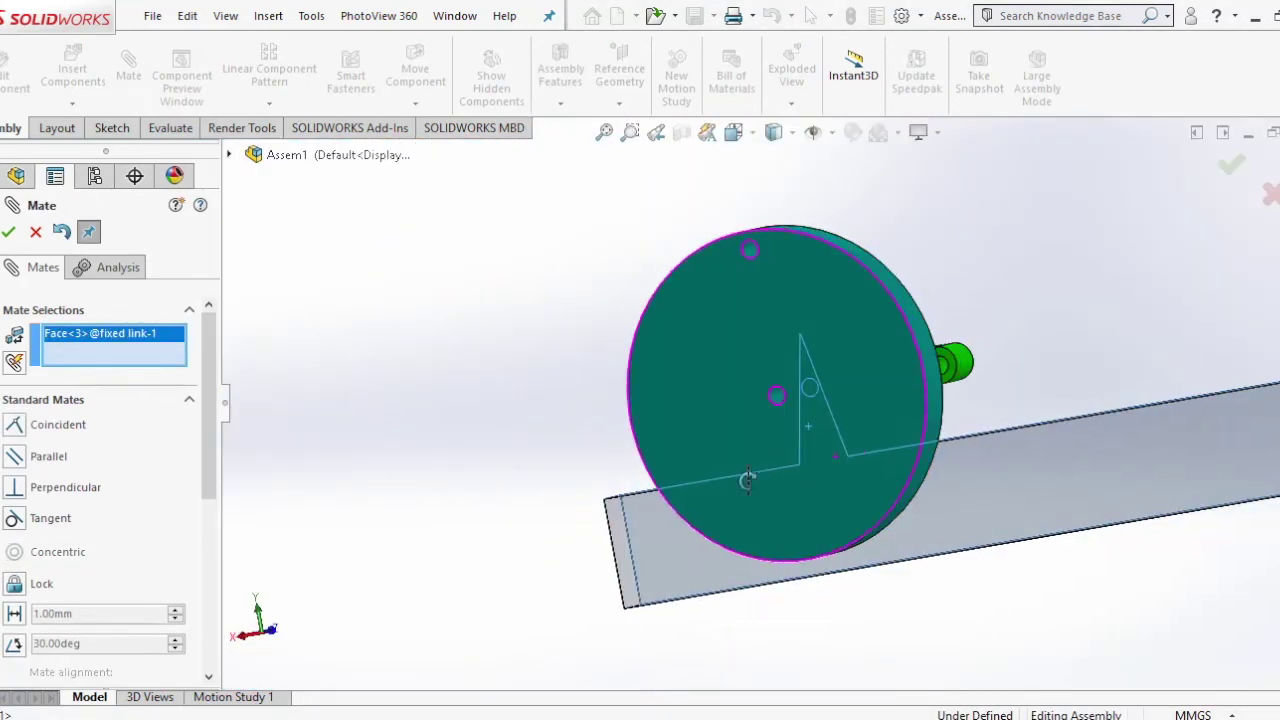
scroll(918, 392, "down", 3)
left_click(894, 392)
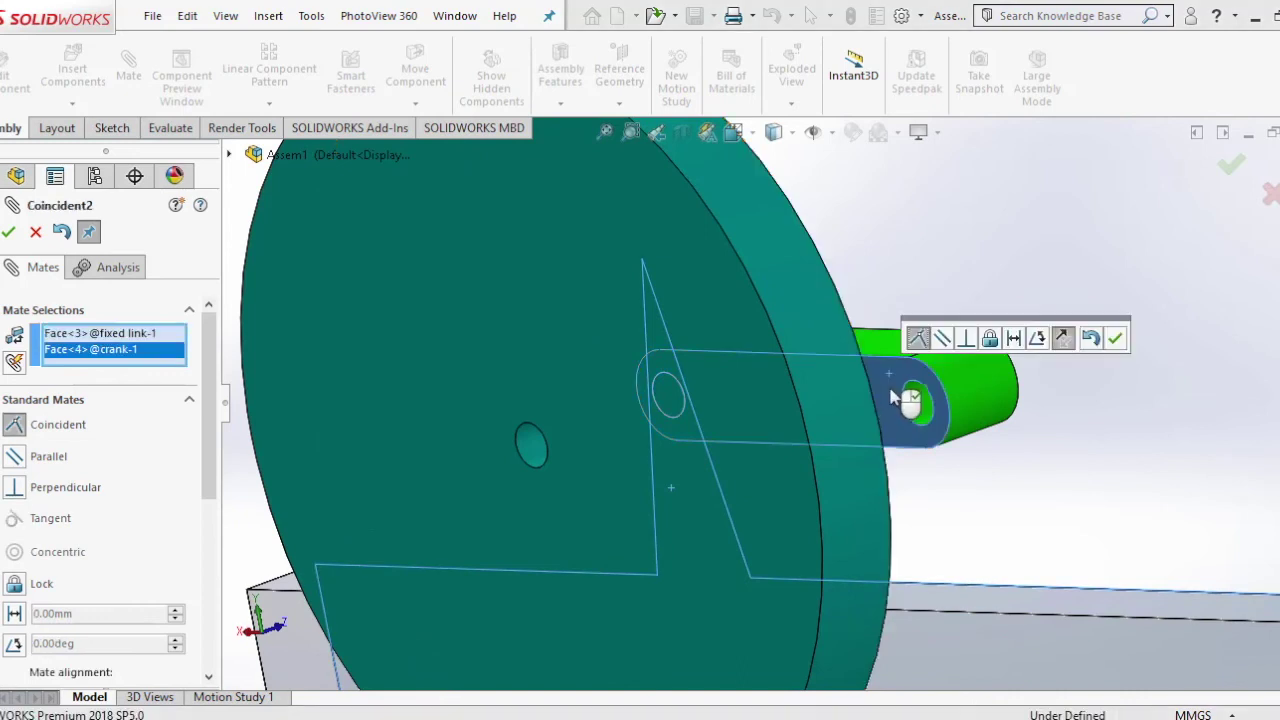
left_click(1118, 338)
- Make the crank's other hole concentric with the disc's outer hole and finish mating
scroll(1118, 338, "up", 3)
middle_click_drag(946, 491, 837, 357)
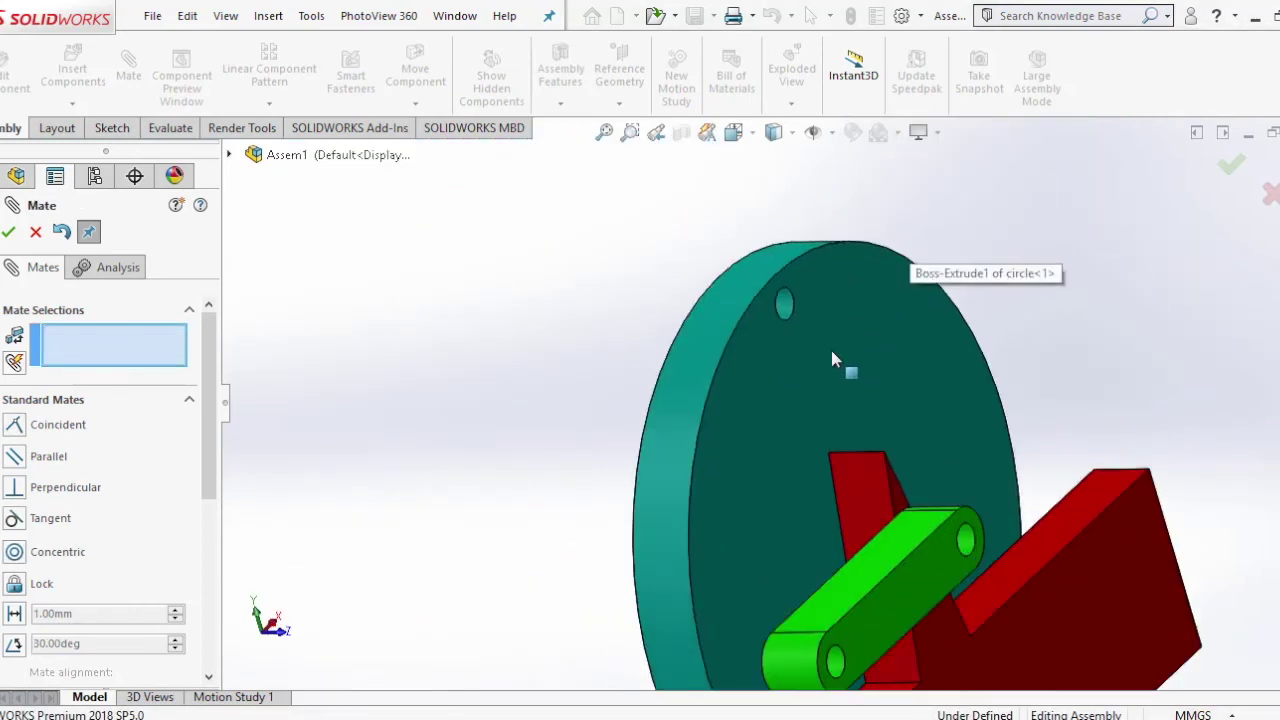
scroll(665, 473, "down", 5)
left_click(640, 268)
scroll(640, 268, "up", 3)
left_click(774, 558)
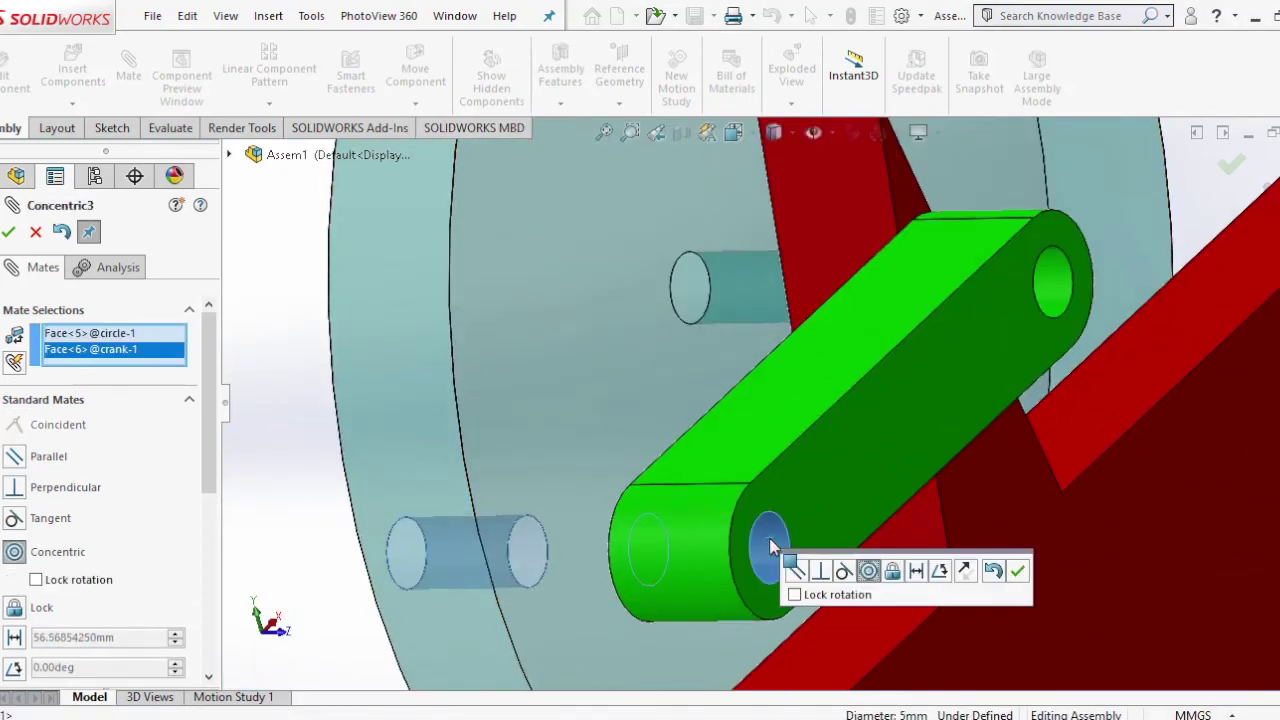
left_click(1013, 572)
middle_click_drag(795, 580, 642, 517)
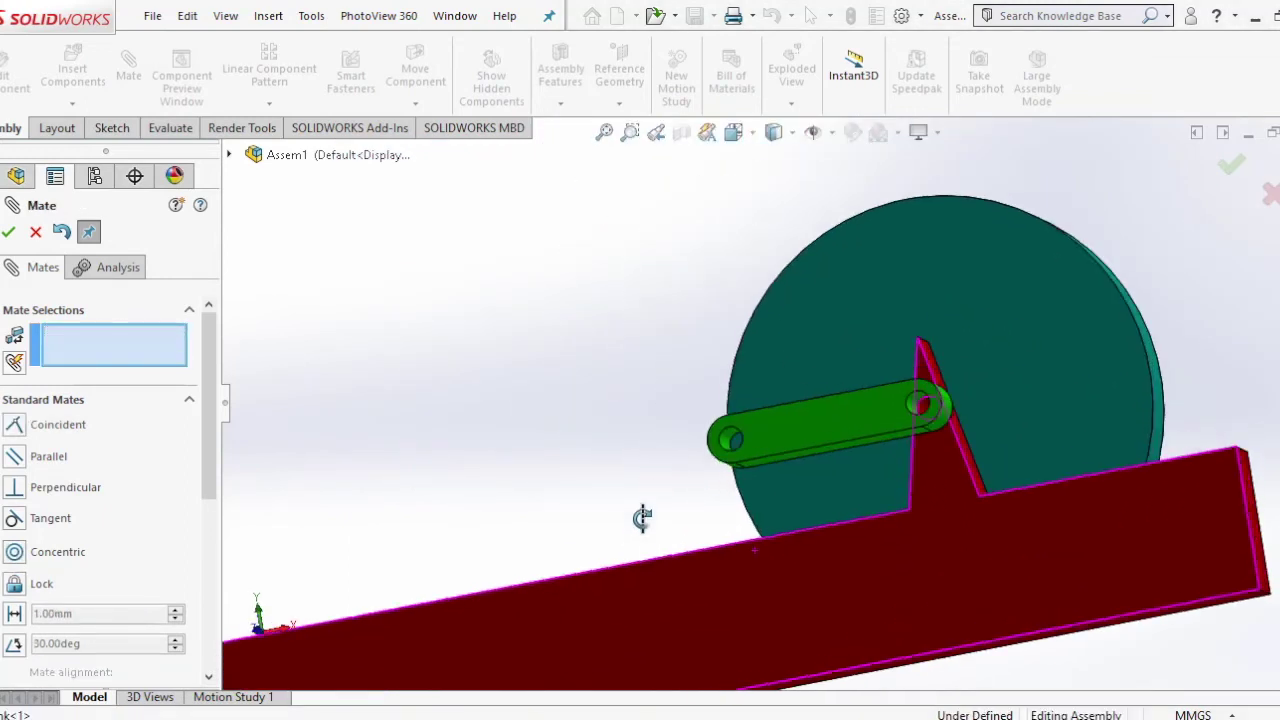
left_click(8, 232)
key("ctrl+1")
left_click(965, 305)
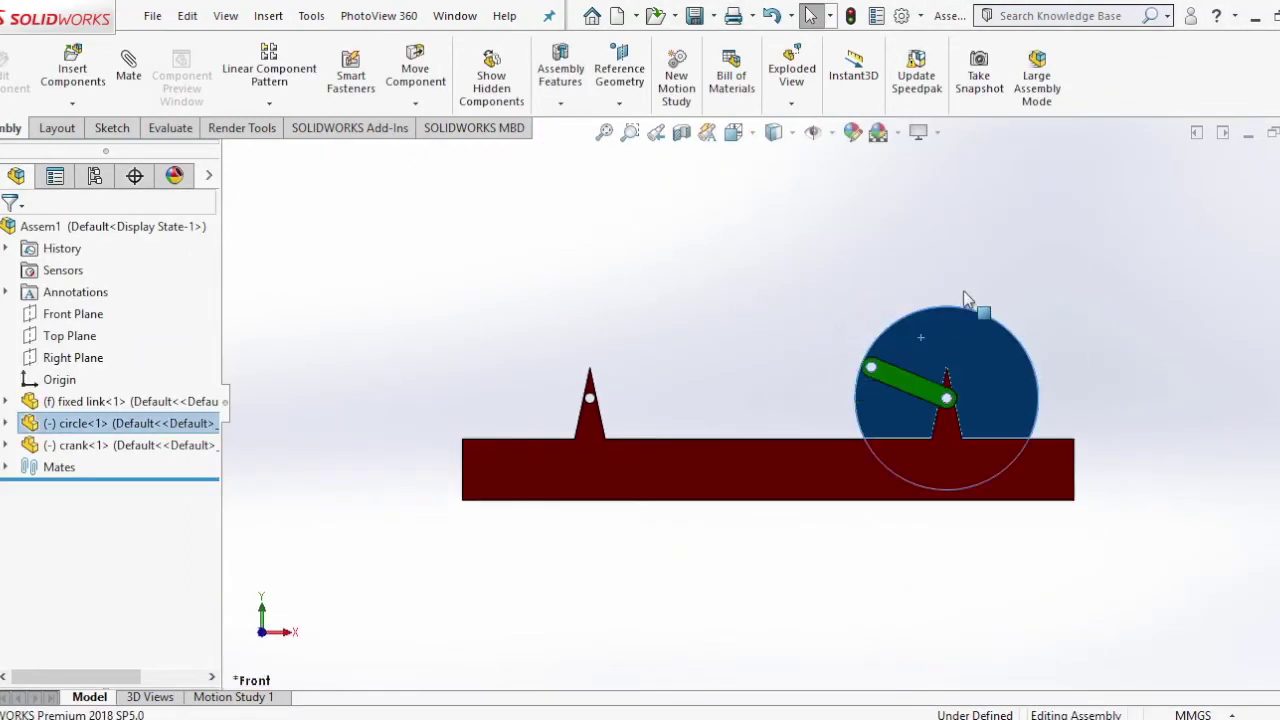
- Insert the connecting rod part and place it above the base
left_click(811, 310)
left_click(72, 75)
left_click(69, 472)
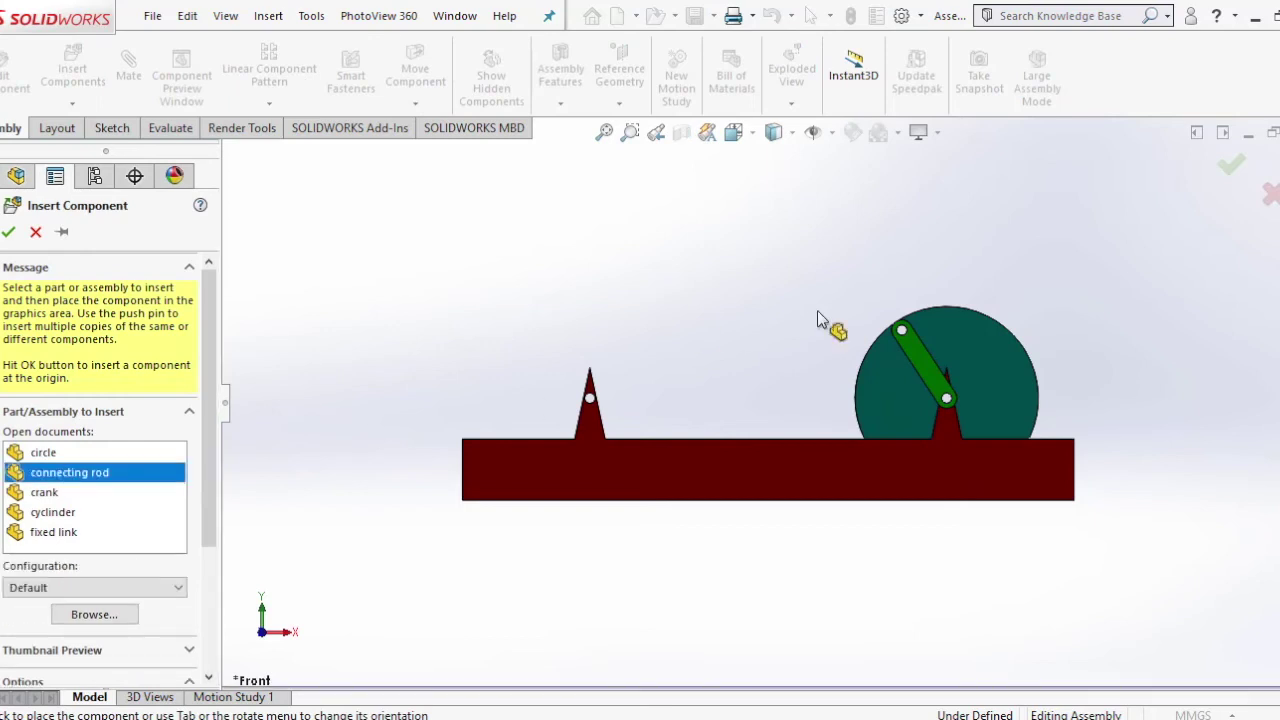
left_click(784, 335)
middle_click_drag(784, 335, 839, 323)
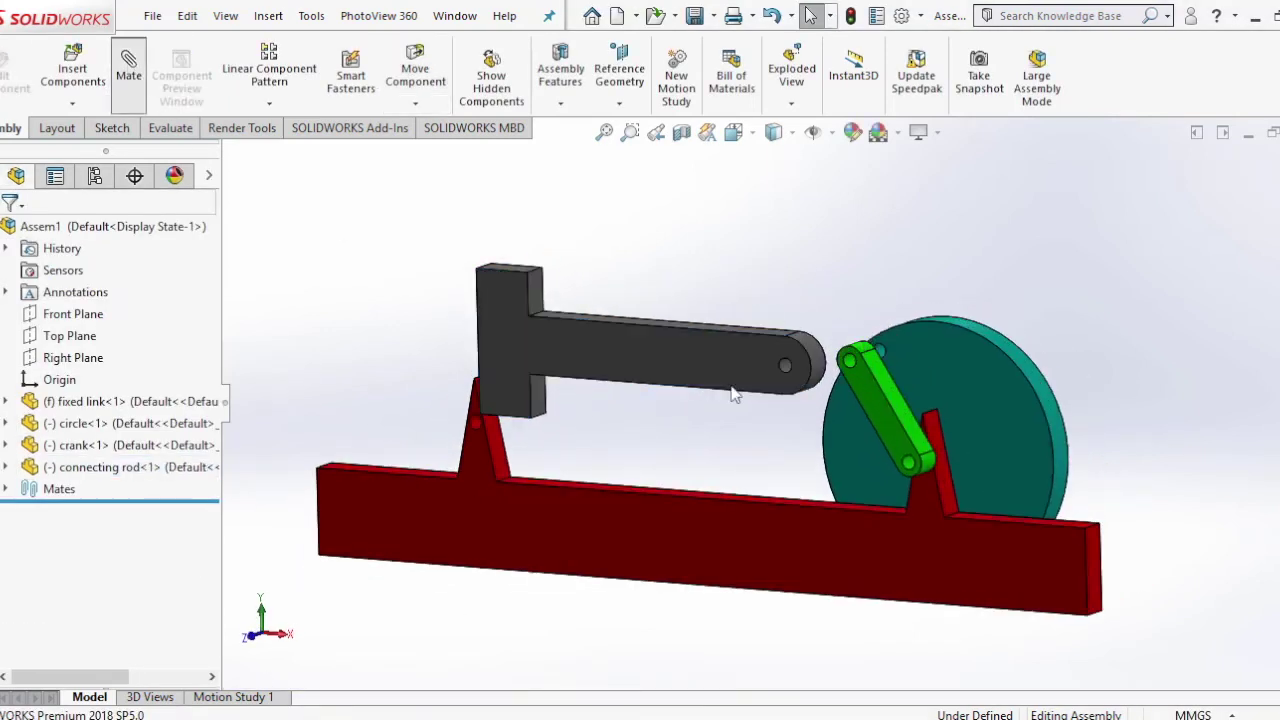
- Mate the rod's end hole concentric with the crank's free-end hole
key("m")
scroll(825, 362, "down", 3)
scroll(905, 385, "down", 3)
left_click(903, 380)
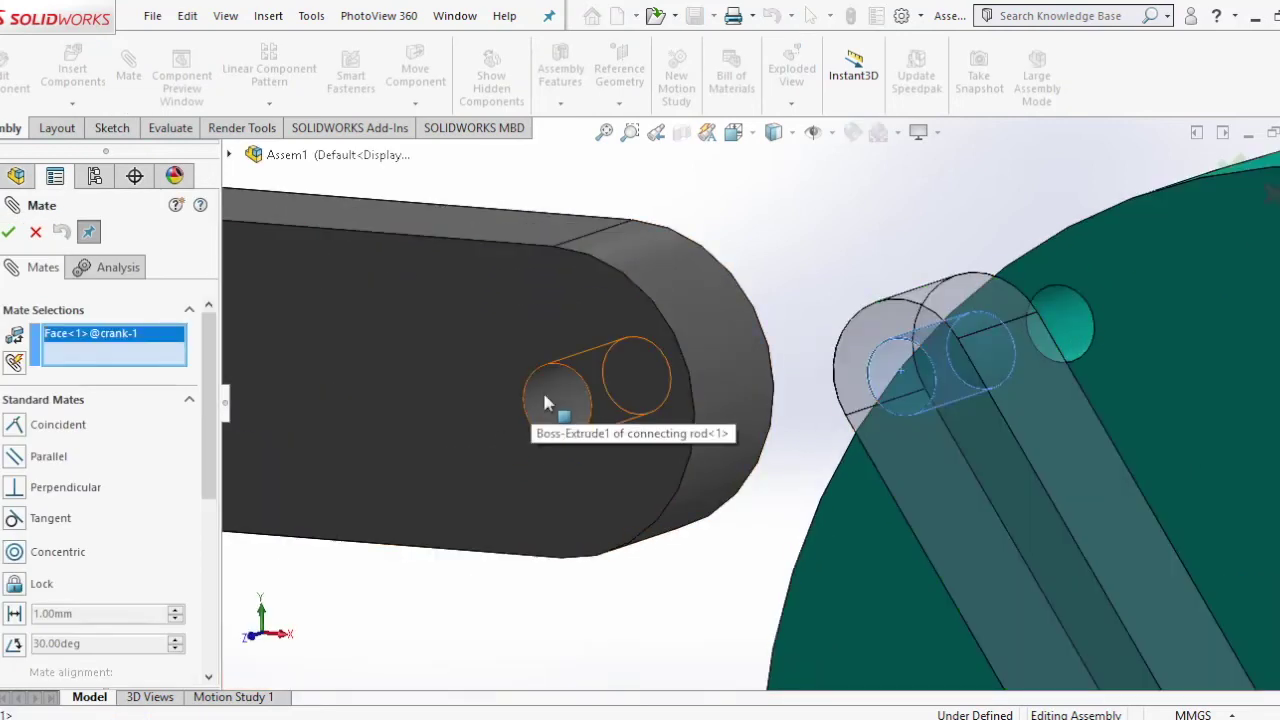
left_click(546, 390)
left_click(507, 463)
- Make the rod face coincident with the crank face, then test the linkage motion
mouse_move(646, 449)
middle_mouse_down()
mouse_move(751, 329)
mouse_move(596, 543)
mouse_move(565, 475)
mouse_move(651, 620)
middle_mouse_up()
left_click(751, 329)
left_click(596, 543)
left_click(548, 568)
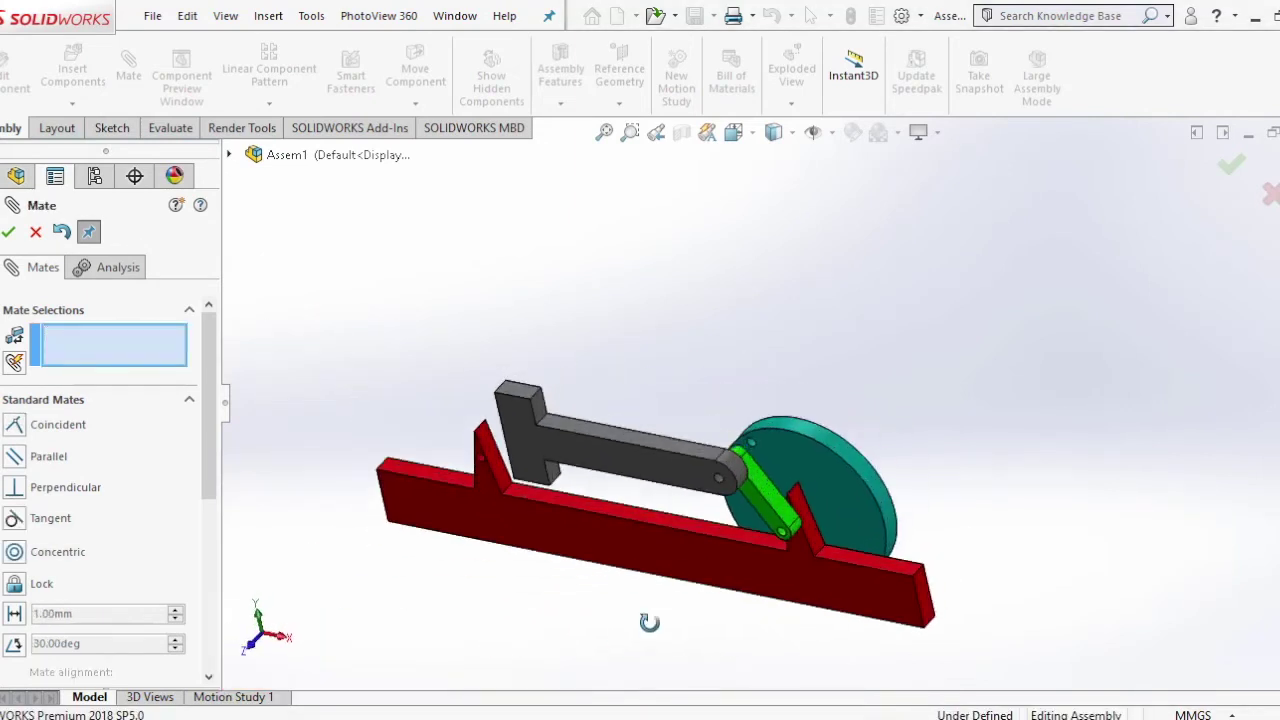
key("ctrl+1")
left_click_drag(757, 440, 790, 420)
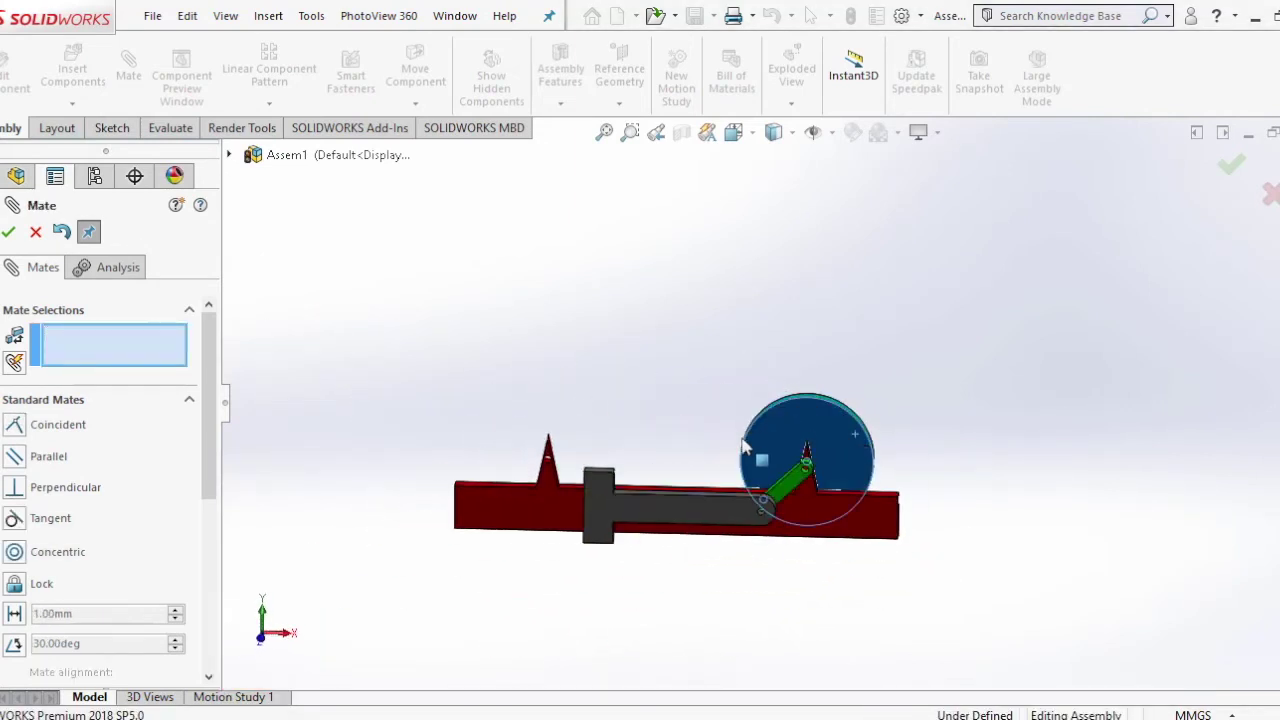
left_click(8, 231)
key("ctrl+1")
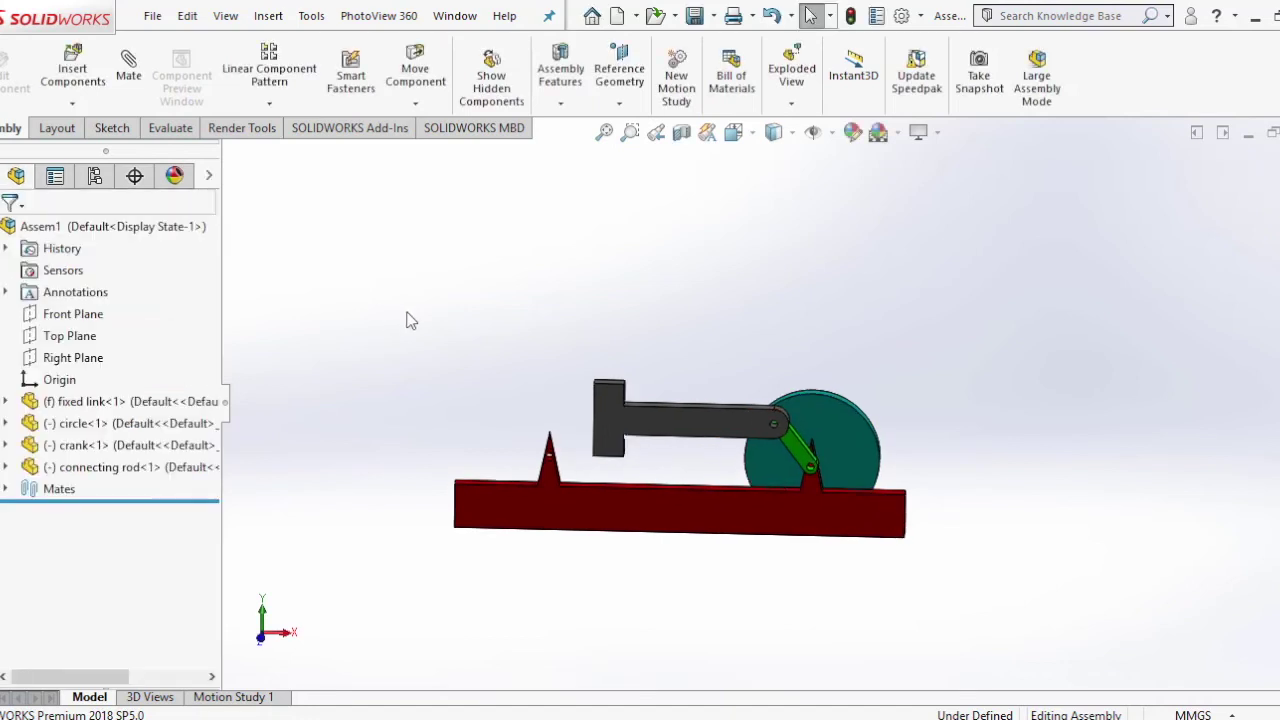
- Cancel inserting the cylinder and switch to the unsaved Part7 window
left_click(78, 516)
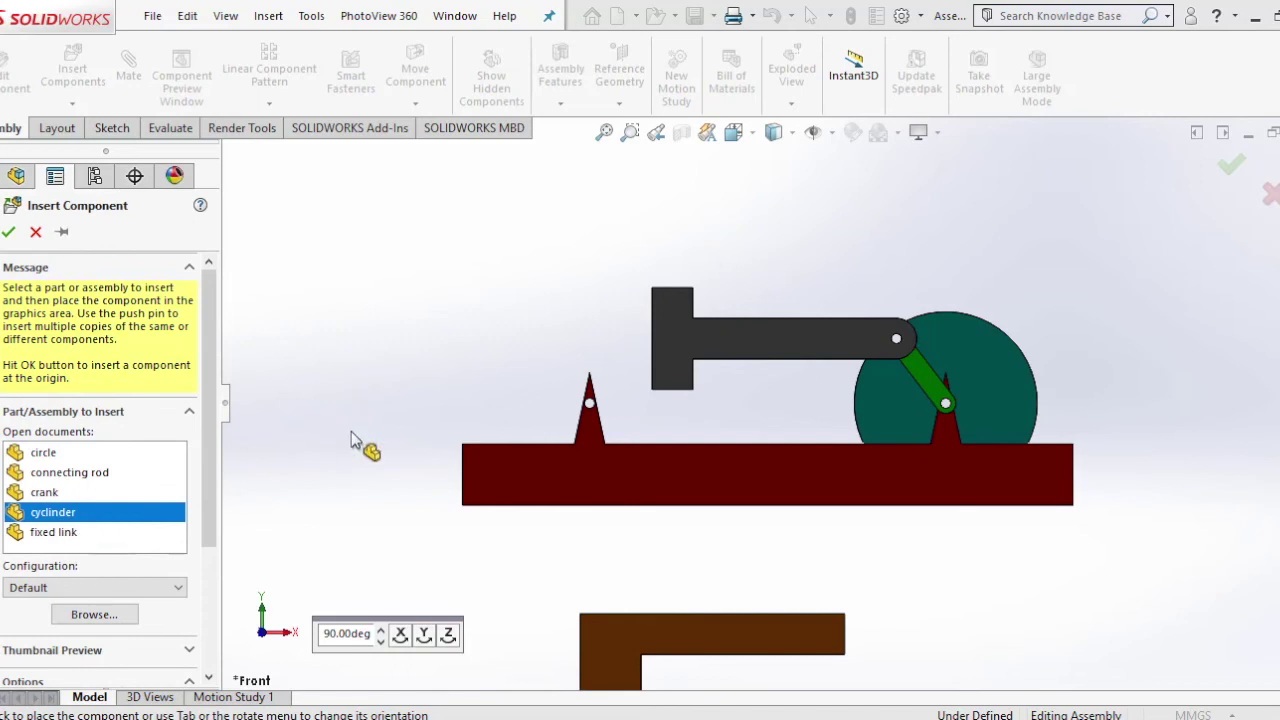
left_click(35, 231)
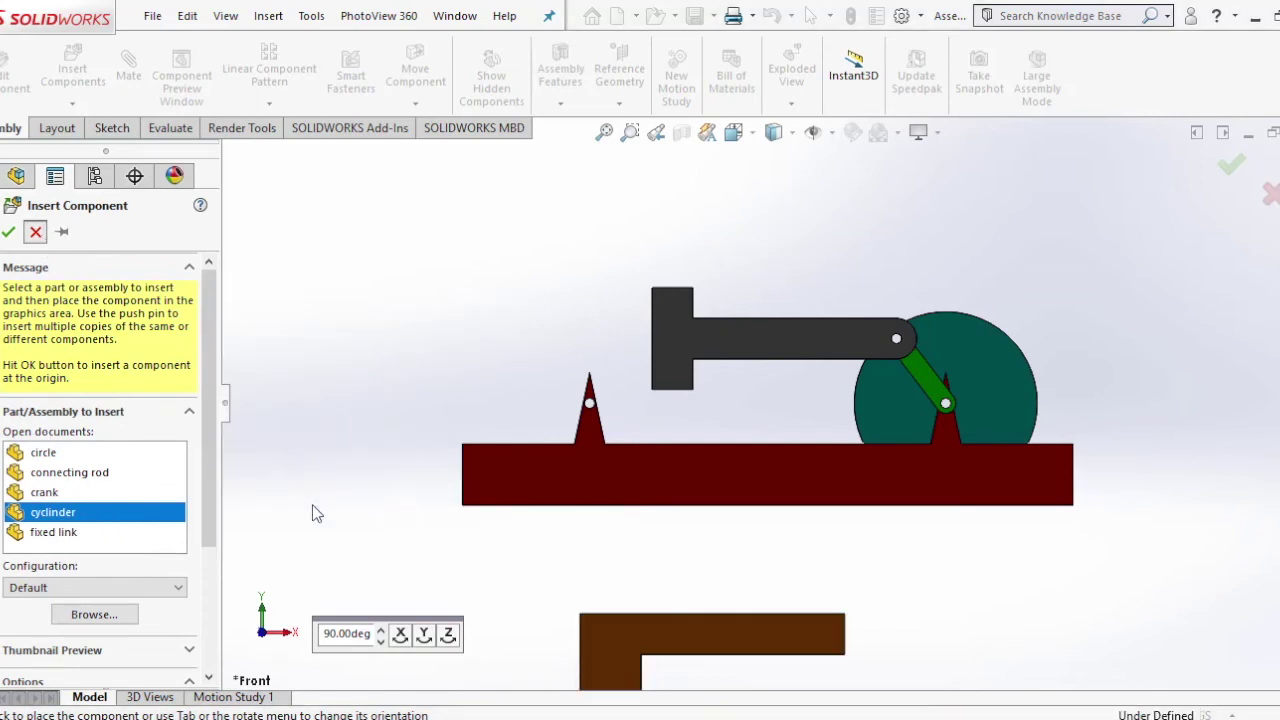
key("ctrl+Tab")
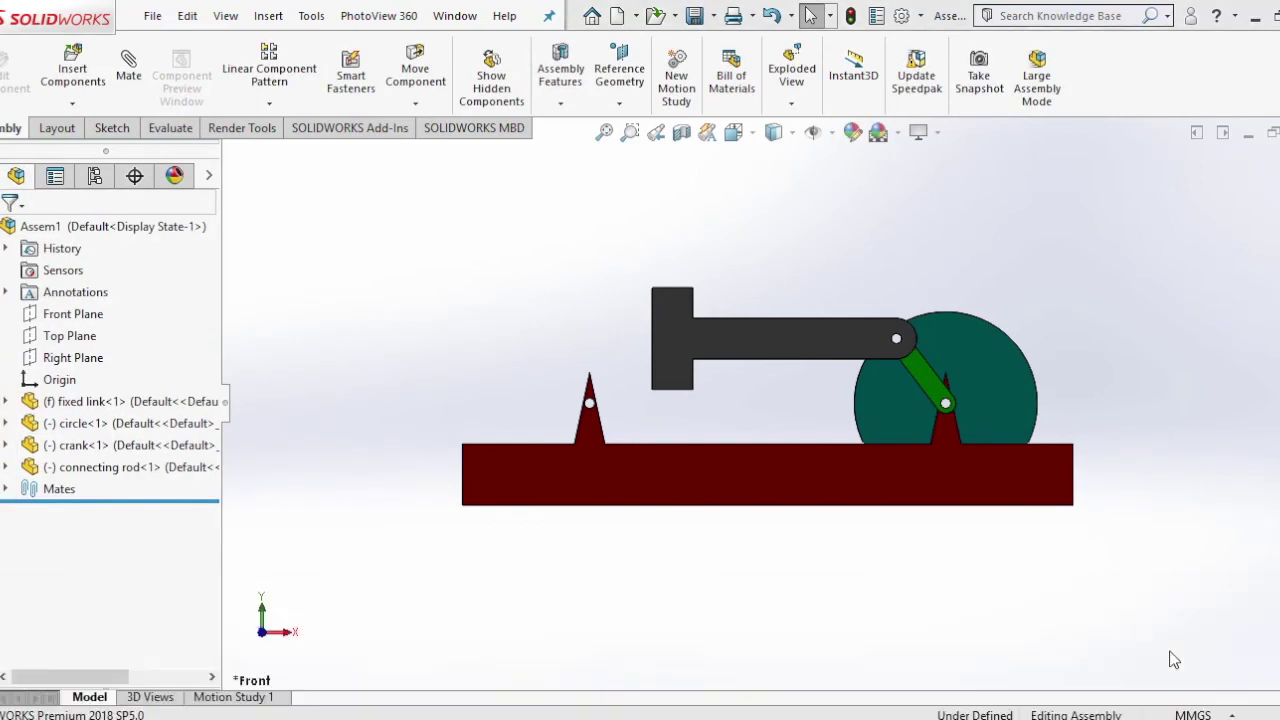
- Rebuild Part7, save it as 'plate', and return to Assem1
left_click(153, 17)
left_click(211, 279)
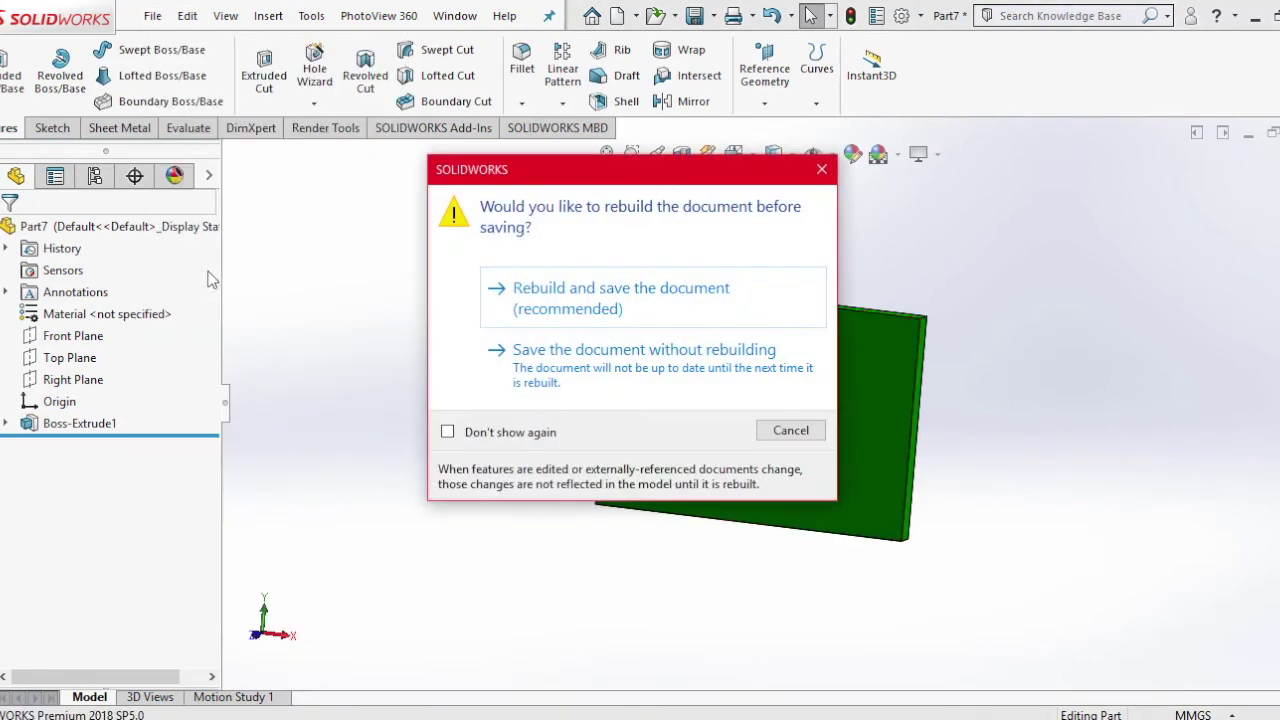
left_click(822, 170)
left_click(153, 17)
left_click(190, 254)
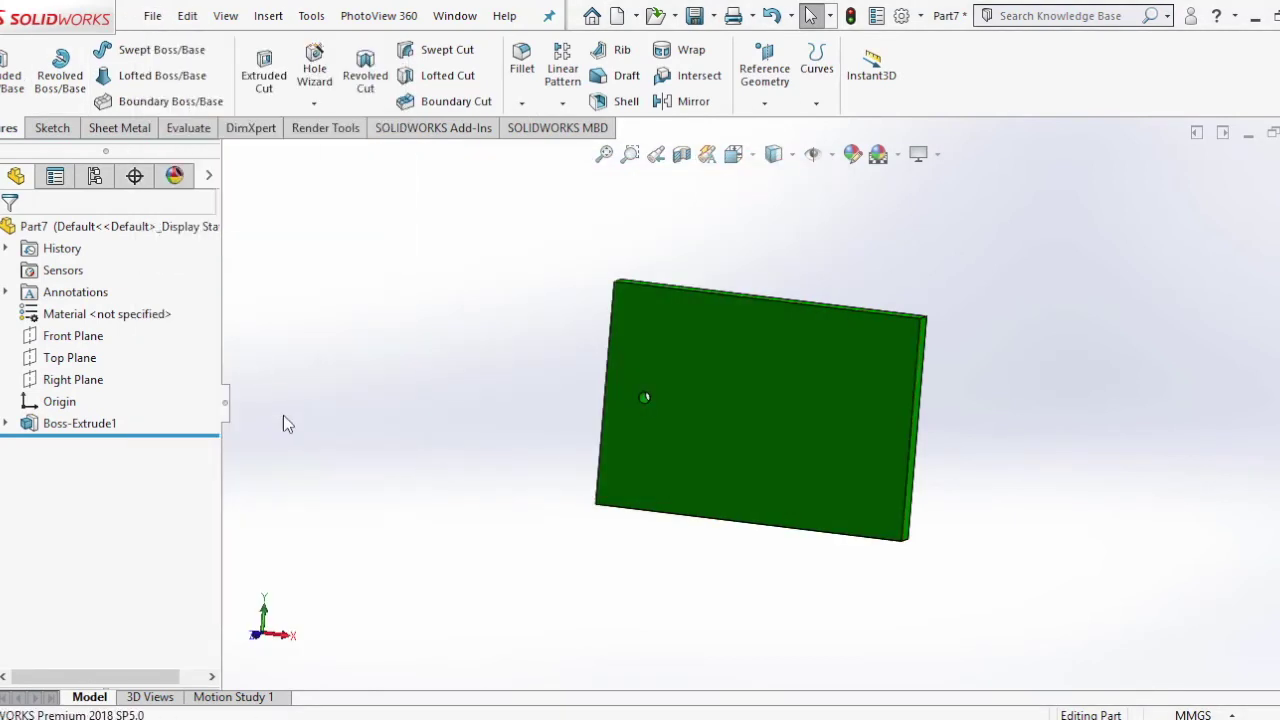
type("plate")
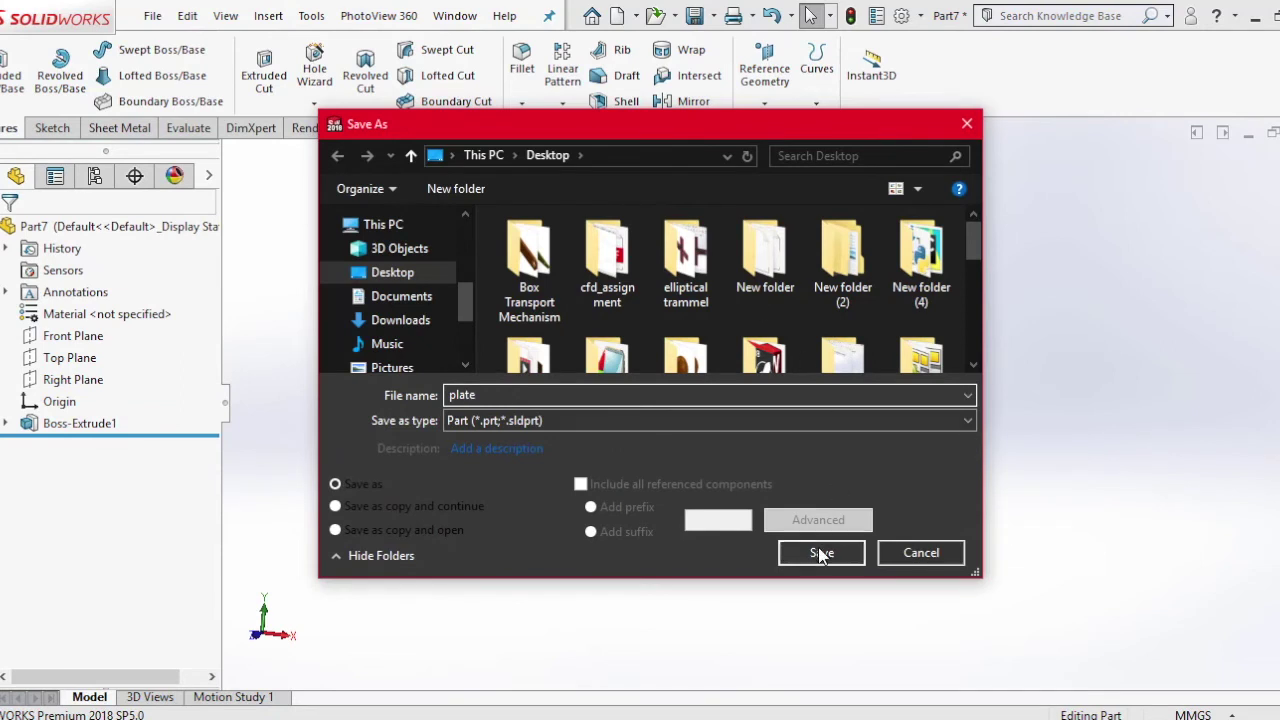
left_click(820, 553)
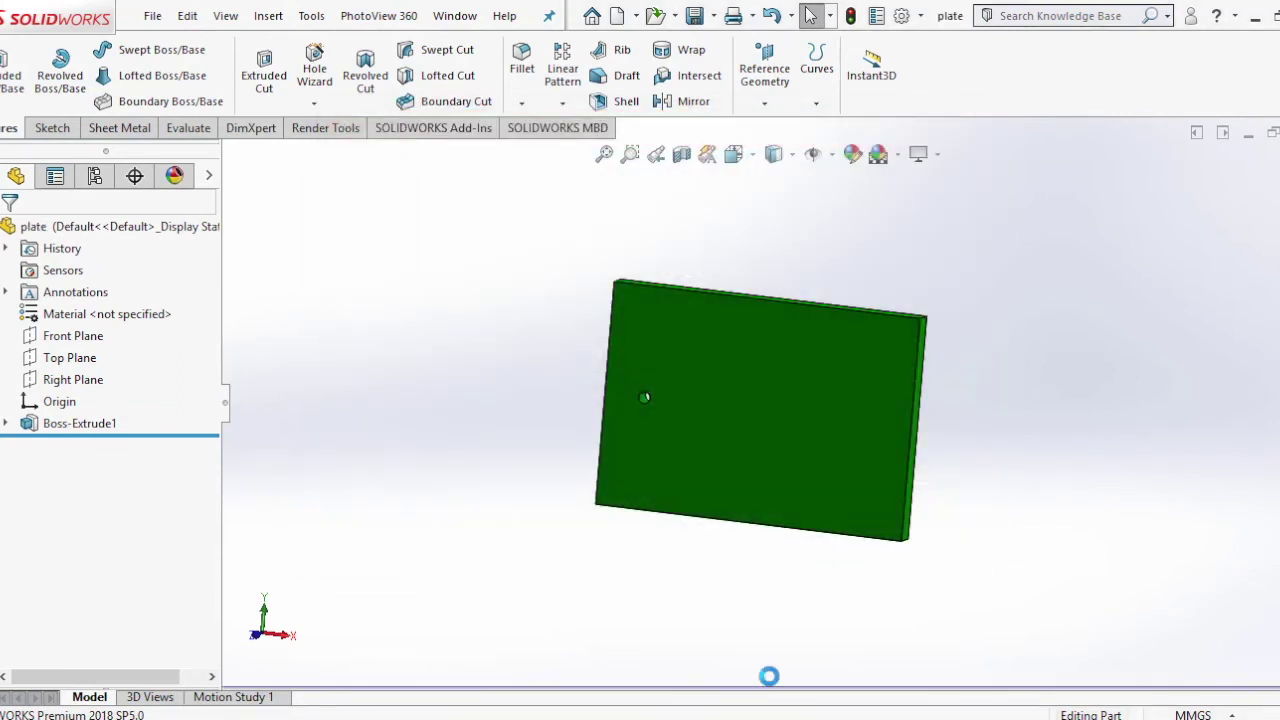
left_click(1040, 678)
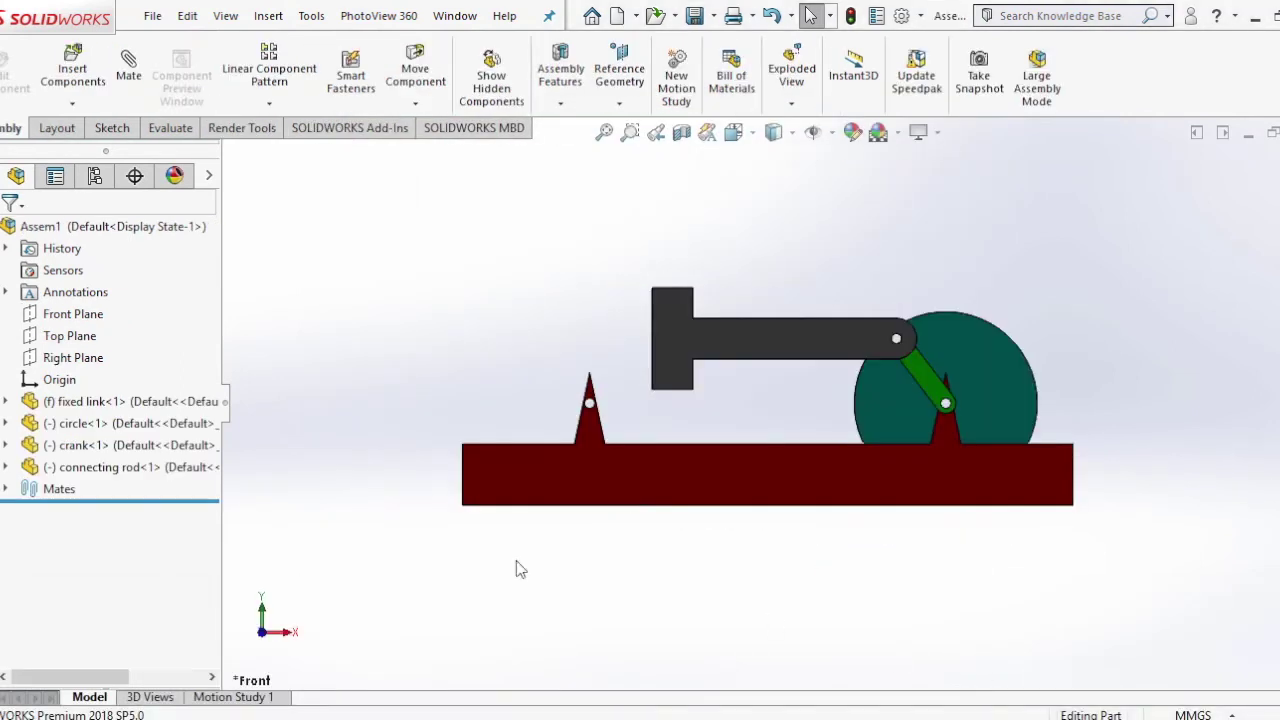
- Insert the plate part to the left of the connecting rod
left_click(64, 80)
left_click(43, 532)
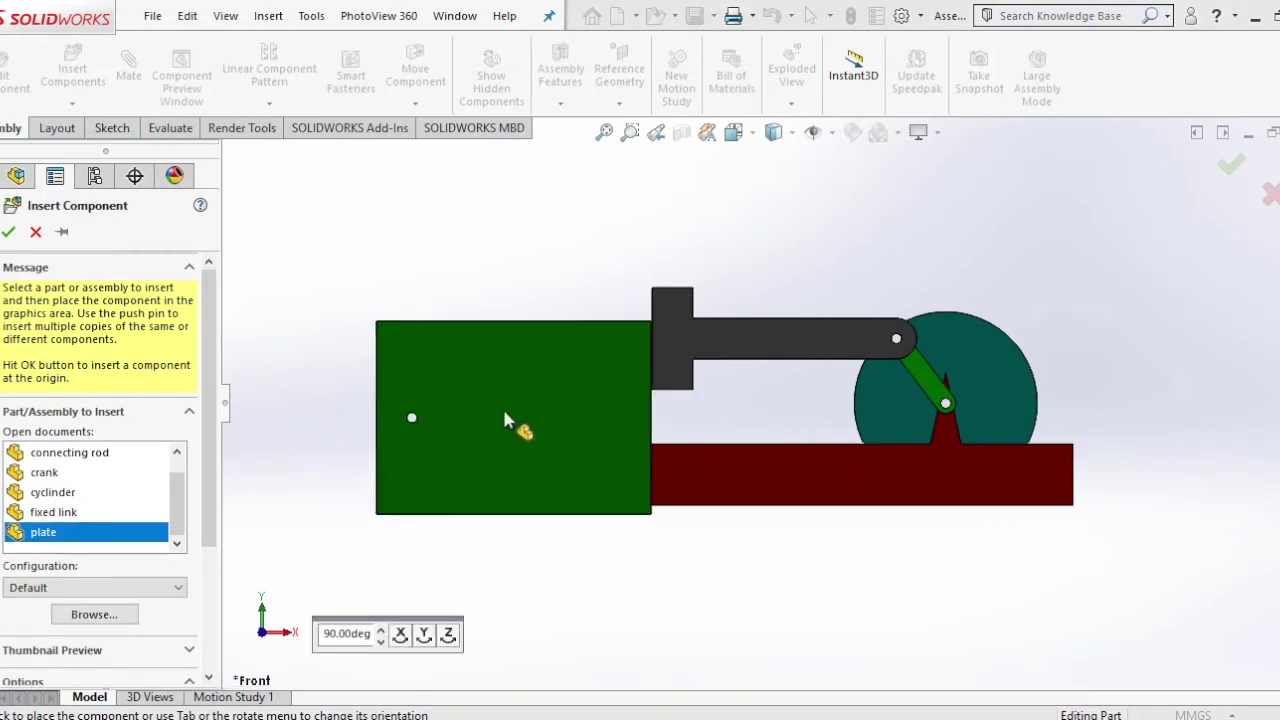
left_click(514, 463)
middle_click_drag(514, 463, 716, 487)
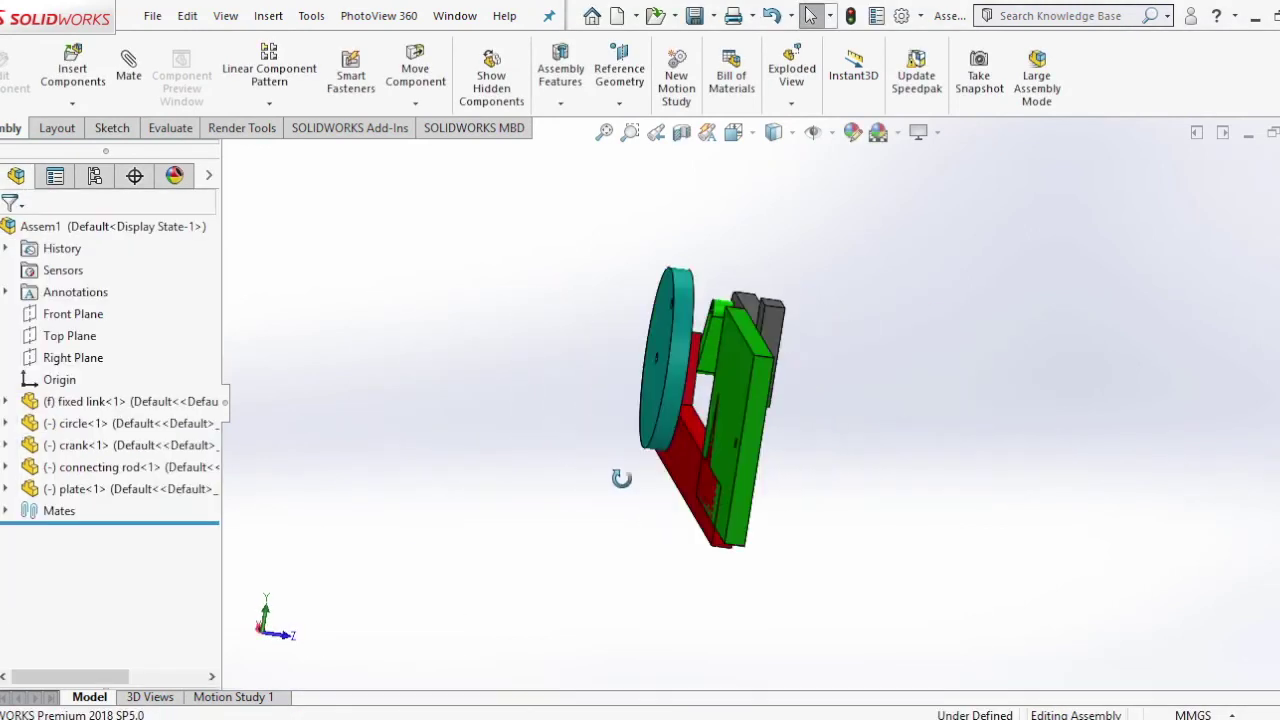
- Add a coincident mate between the red base and the plate face
left_click(716, 487)
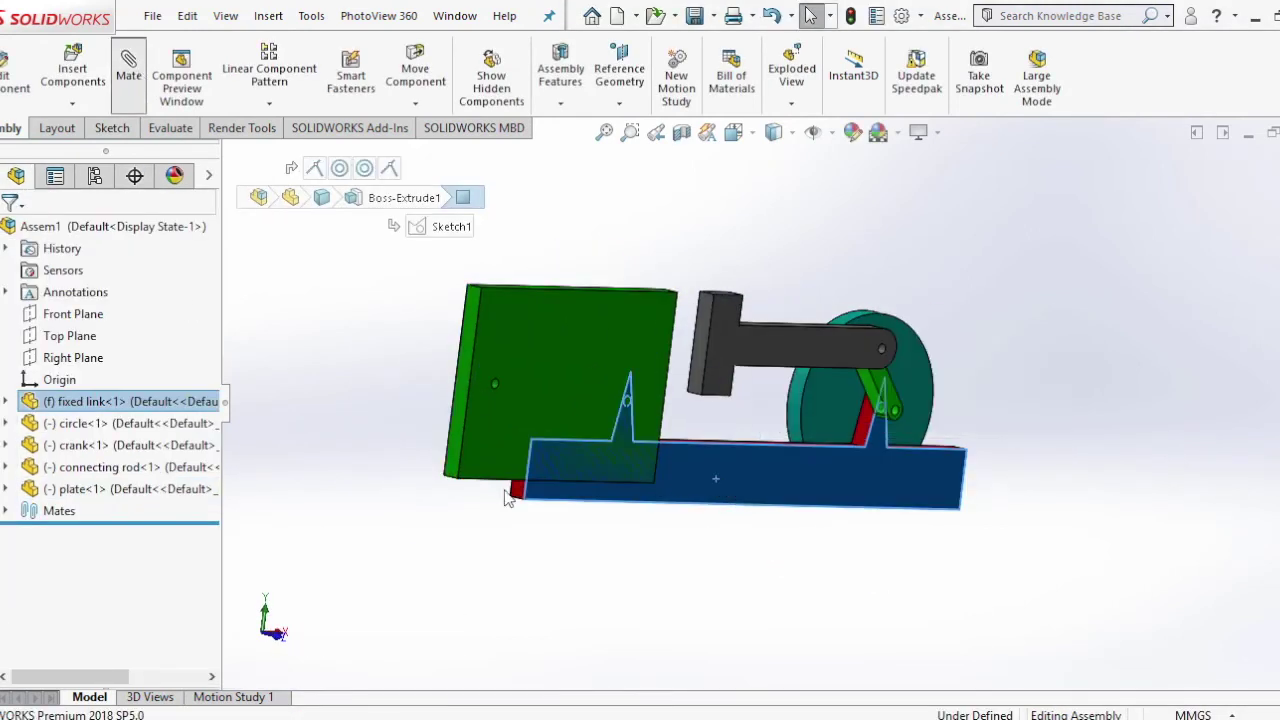
key("m")
middle_click_drag(509, 537, 820, 354)
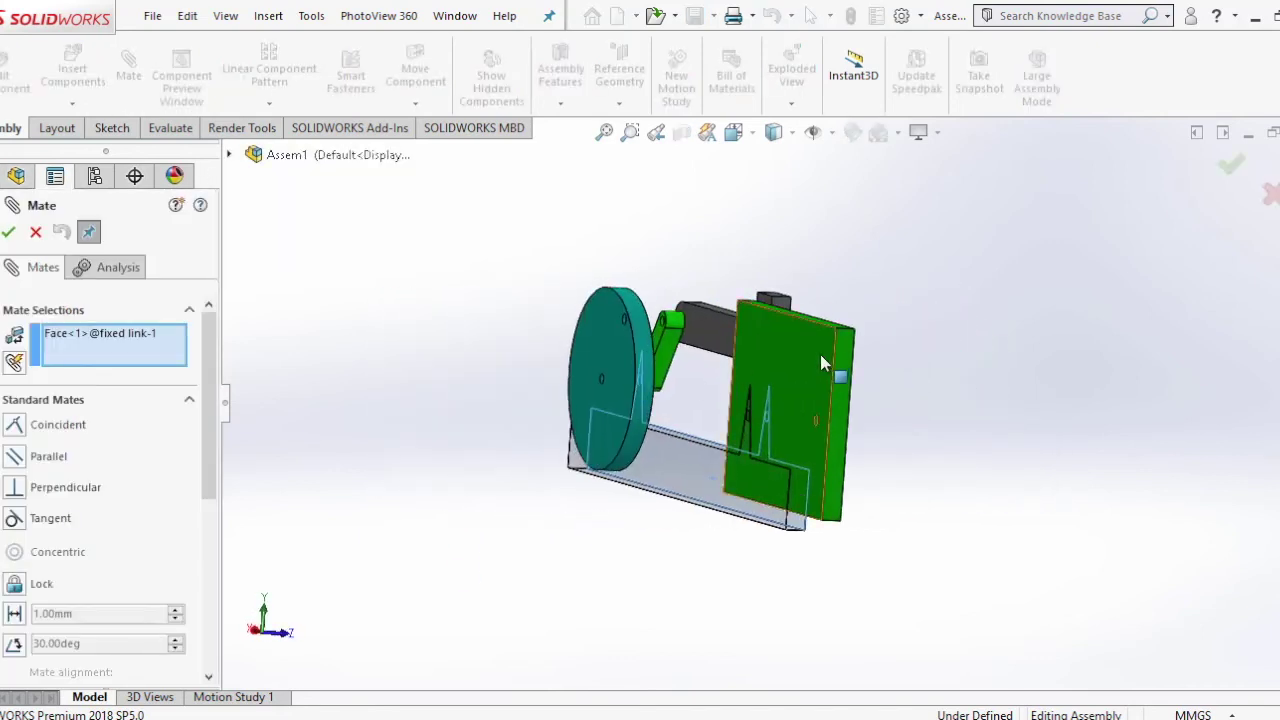
left_click(802, 403)
middle_click_drag(771, 571, 880, 514)
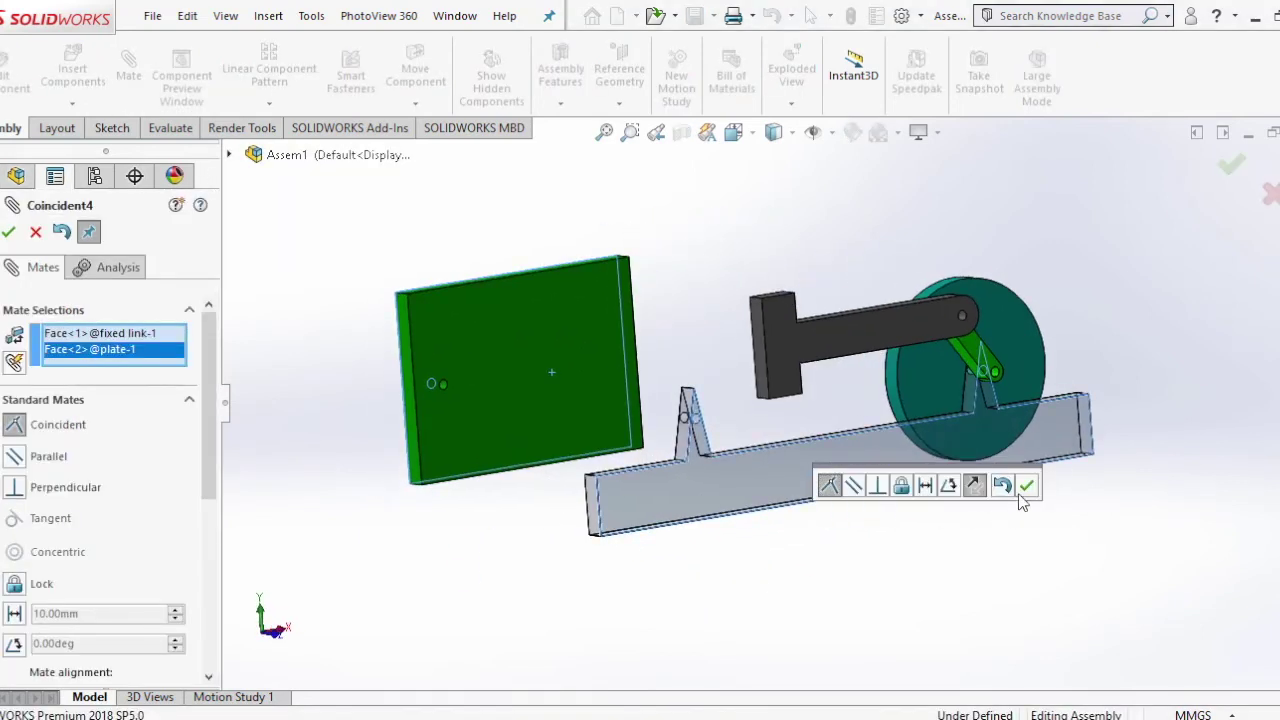
left_click(1025, 487)
- Make the plate concentric with the base's pivot hole
scroll(548, 400, "down", 3)
scroll(927, 466, "down", 2)
left_click(882, 416)
scroll(882, 416, "up", 3)
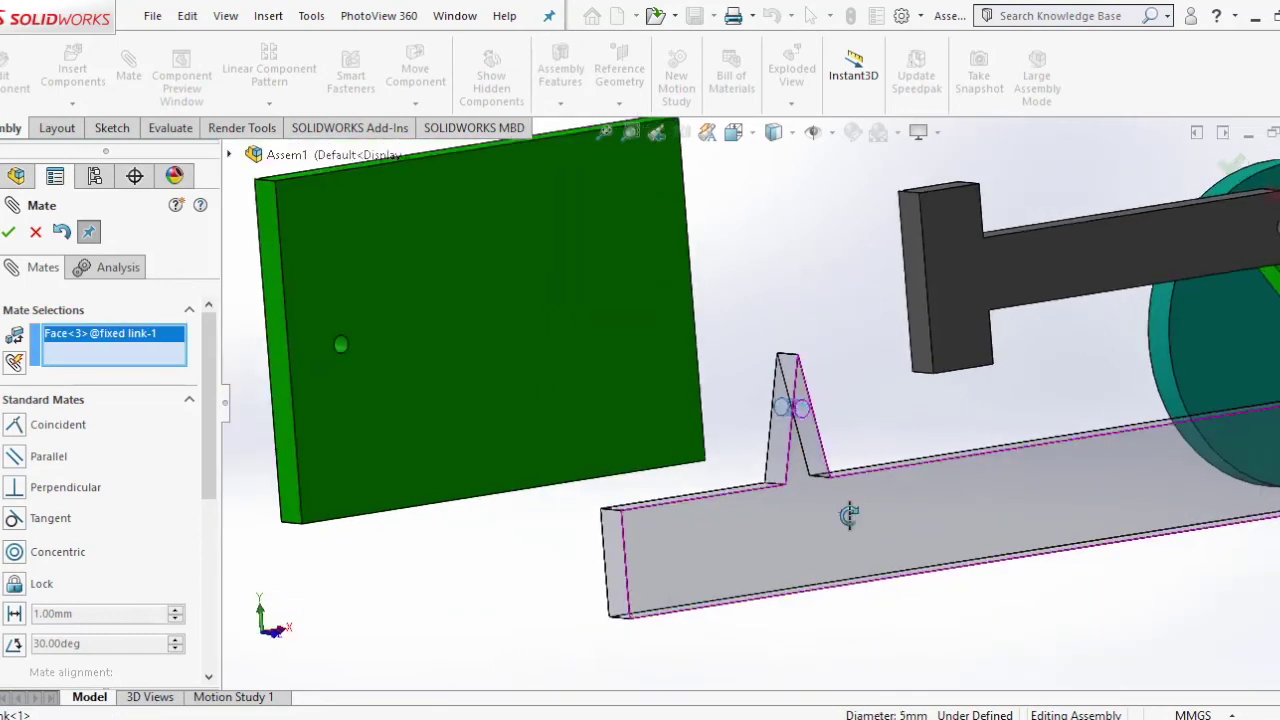
scroll(423, 401, "down", 4)
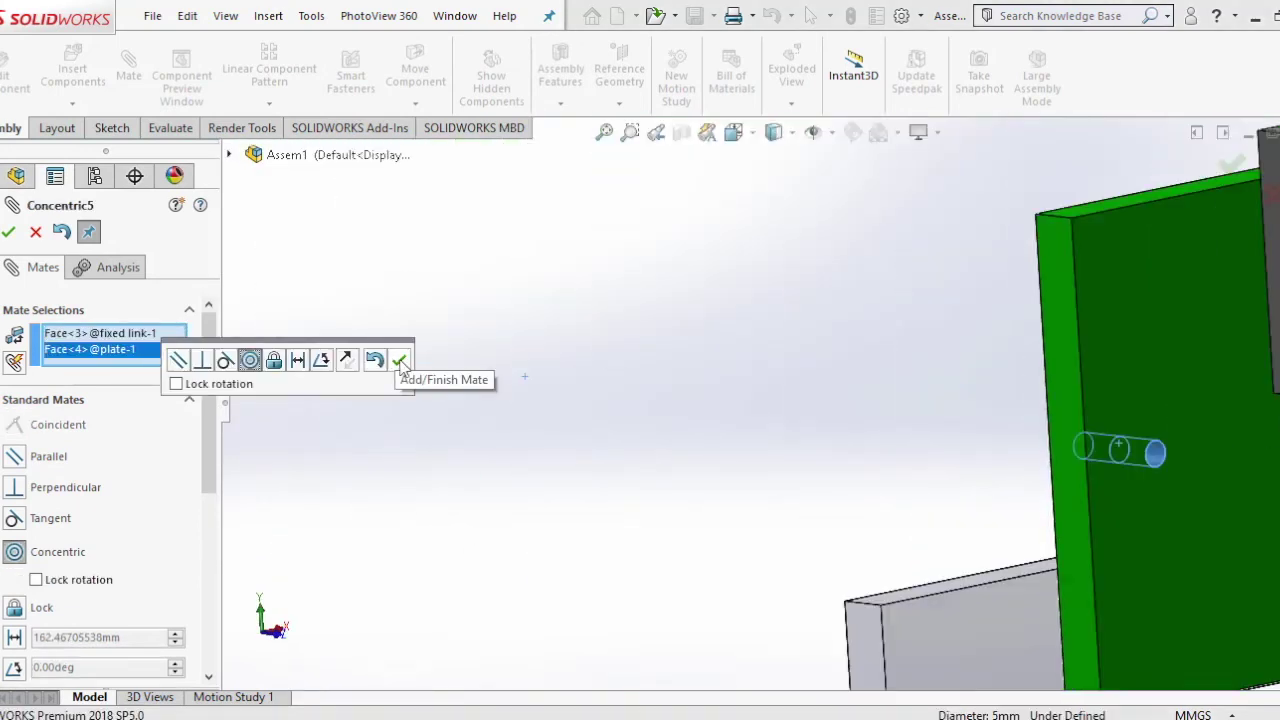
left_click(400, 360)
- Make the plate's thin bottom face parallel to the base face
middle_click_drag(709, 526, 990, 648)
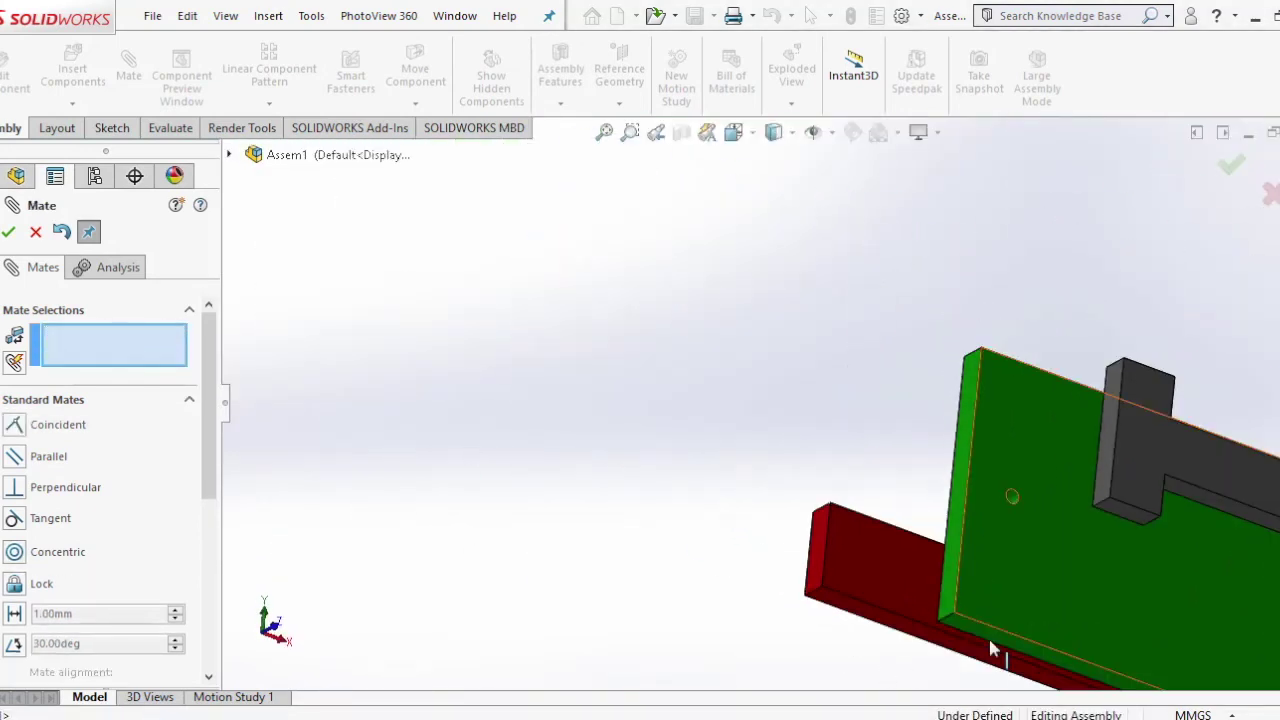
left_click(993, 650)
left_click(936, 648)
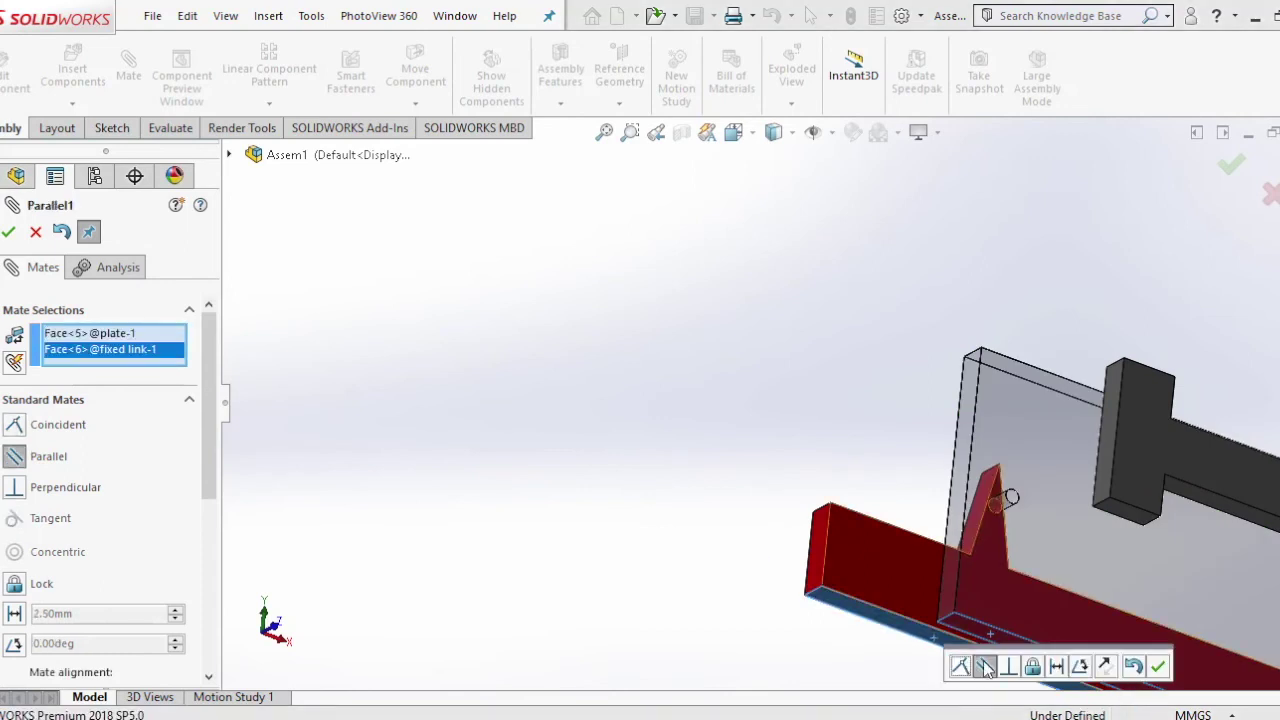
left_click(1155, 666)
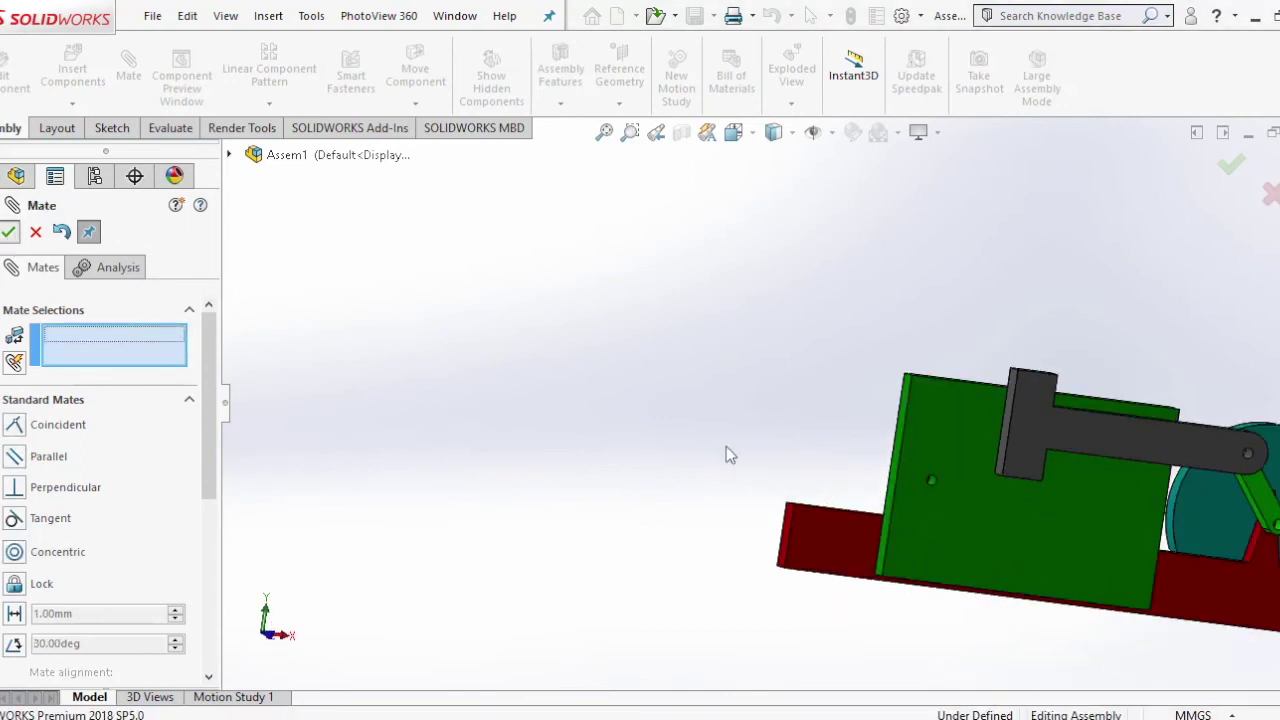
left_click(9, 231)
left_click(72, 72)
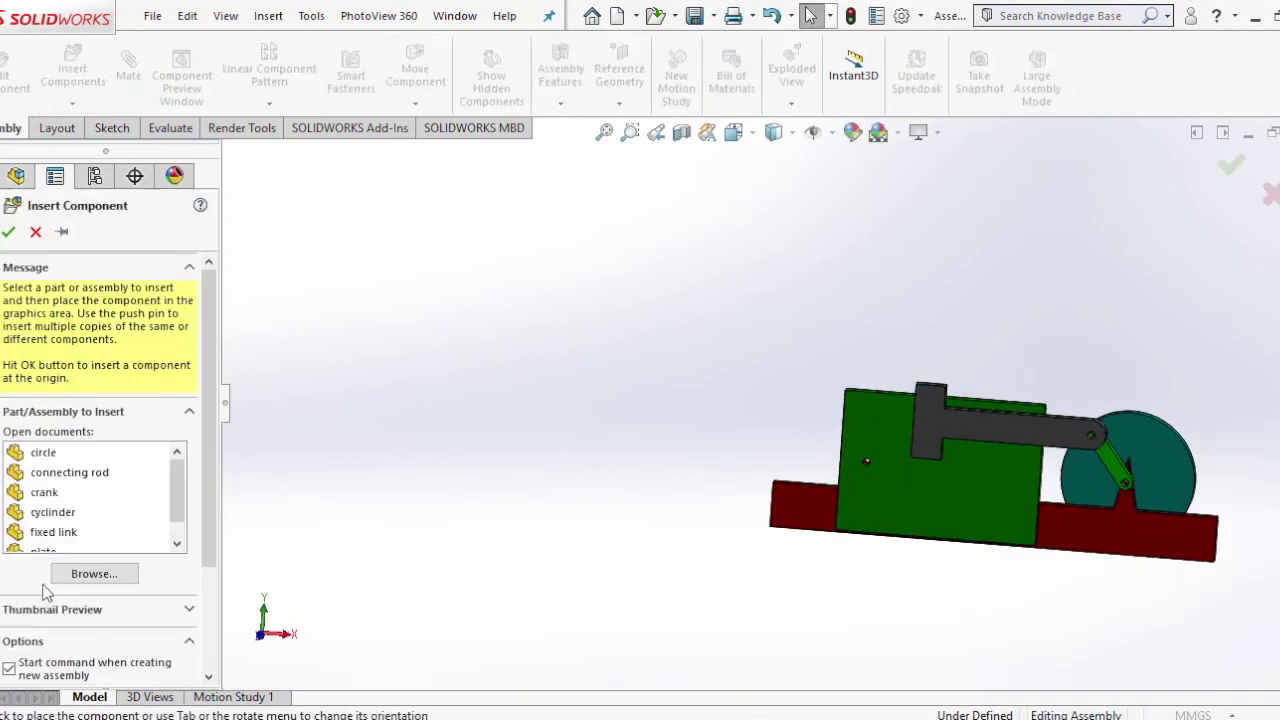
- Insert the cyclinder part into the assembly
left_click(52, 512)
left_click(808, 466)
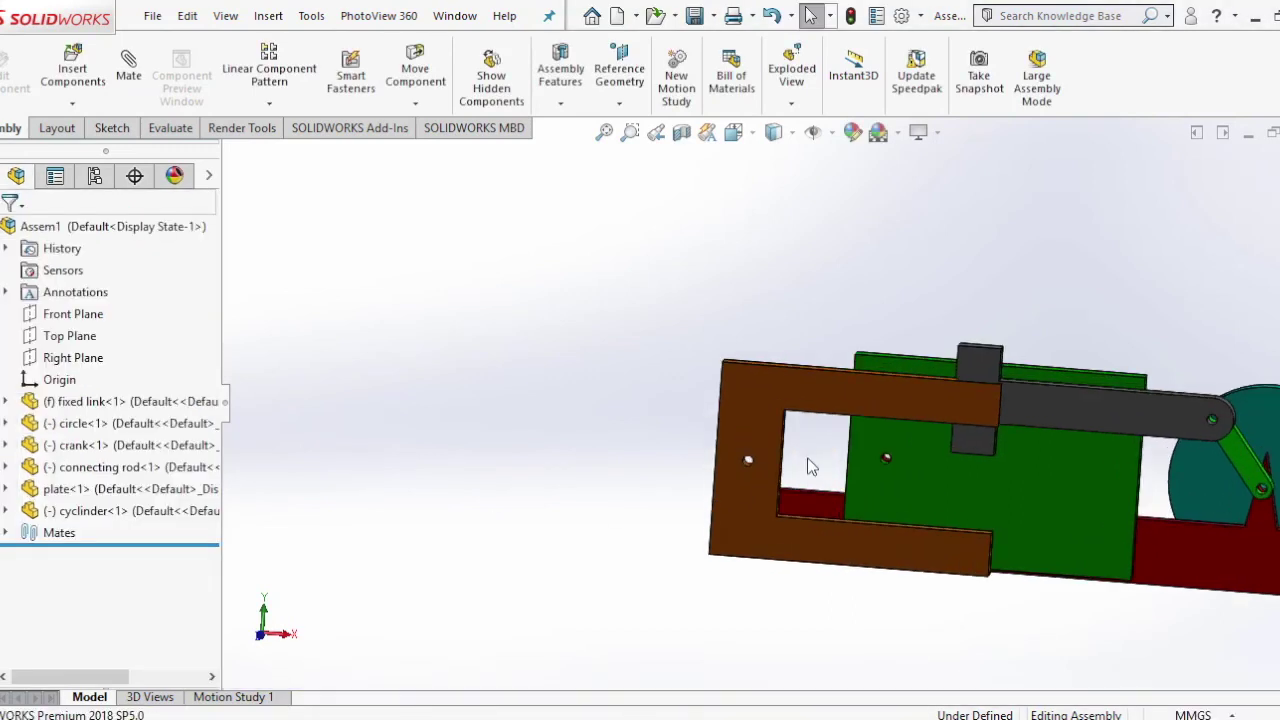
middle_click_drag(807, 459, 948, 620)
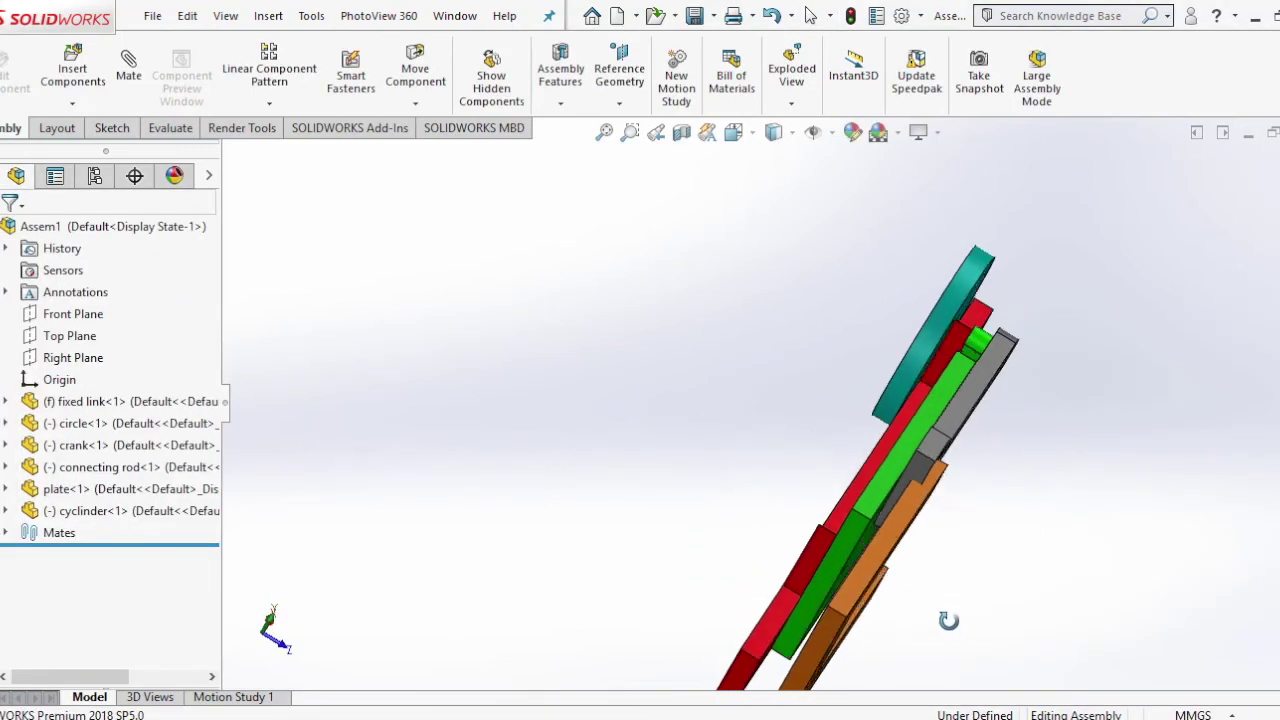
mouse_move(948, 620)
middle_mouse_down()
mouse_move(818, 493)
mouse_move(985, 535)
mouse_move(471, 446)
middle_mouse_up()
- Mate the cyclinder coincident with the plate and concentric with its hole
left_click(818, 493)
left_click(1100, 420)
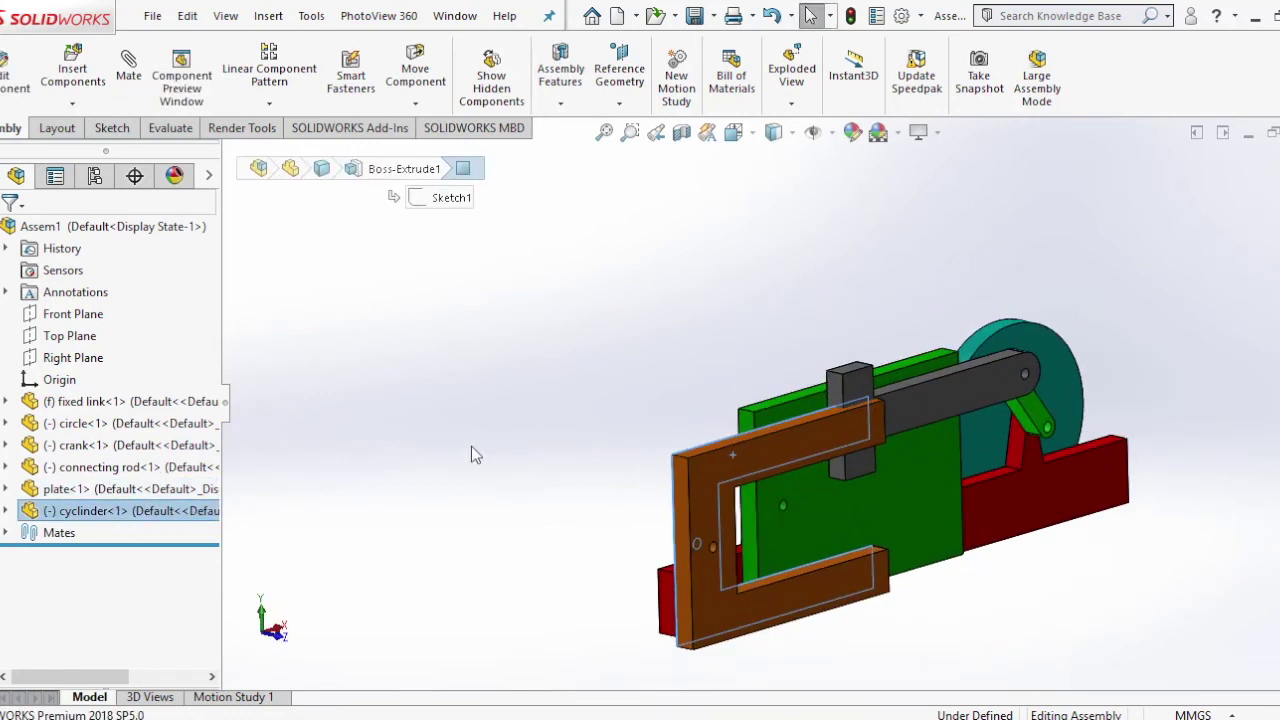
left_click(819, 502)
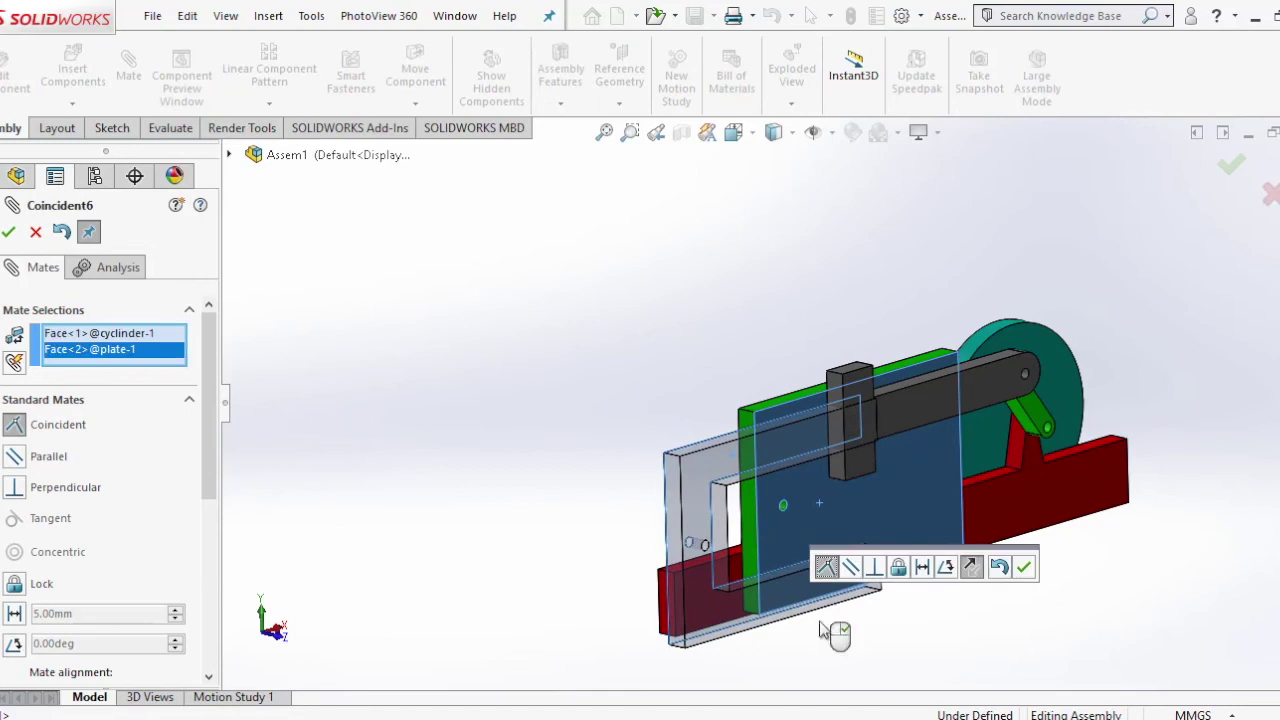
left_click(1023, 569)
scroll(757, 535, "up", 5)
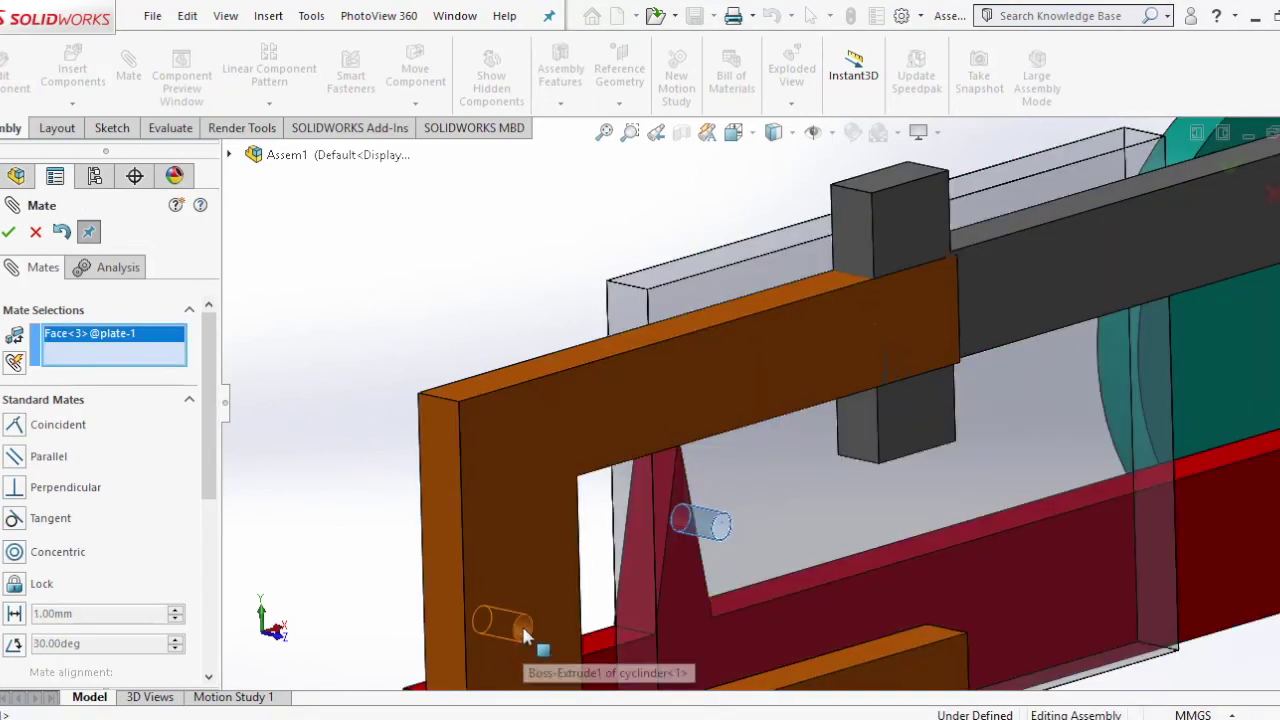
left_click(518, 630)
- Mate a connecting rod face to the slot's bottom face in the cyclinder
middle_click_drag(576, 579, 846, 391)
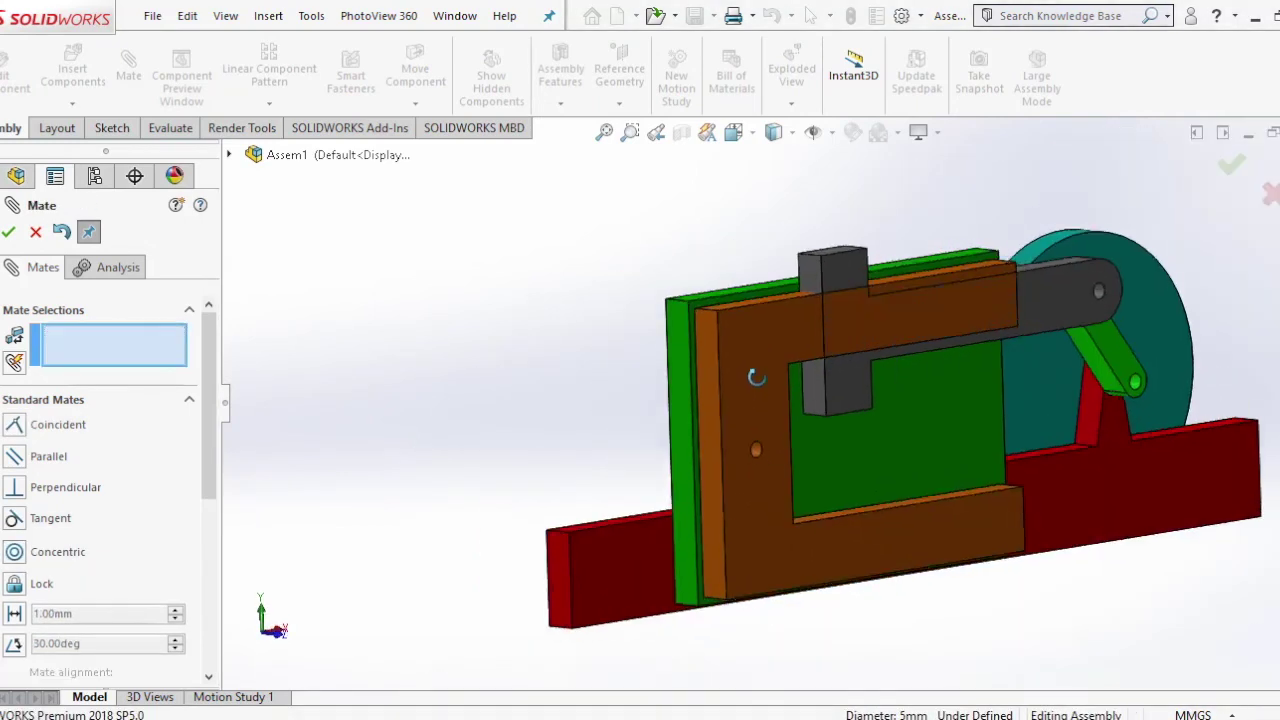
scroll(846, 391, "up", 3)
scroll(809, 366, "up", 3)
left_click(795, 425)
scroll(805, 457, "down", 3)
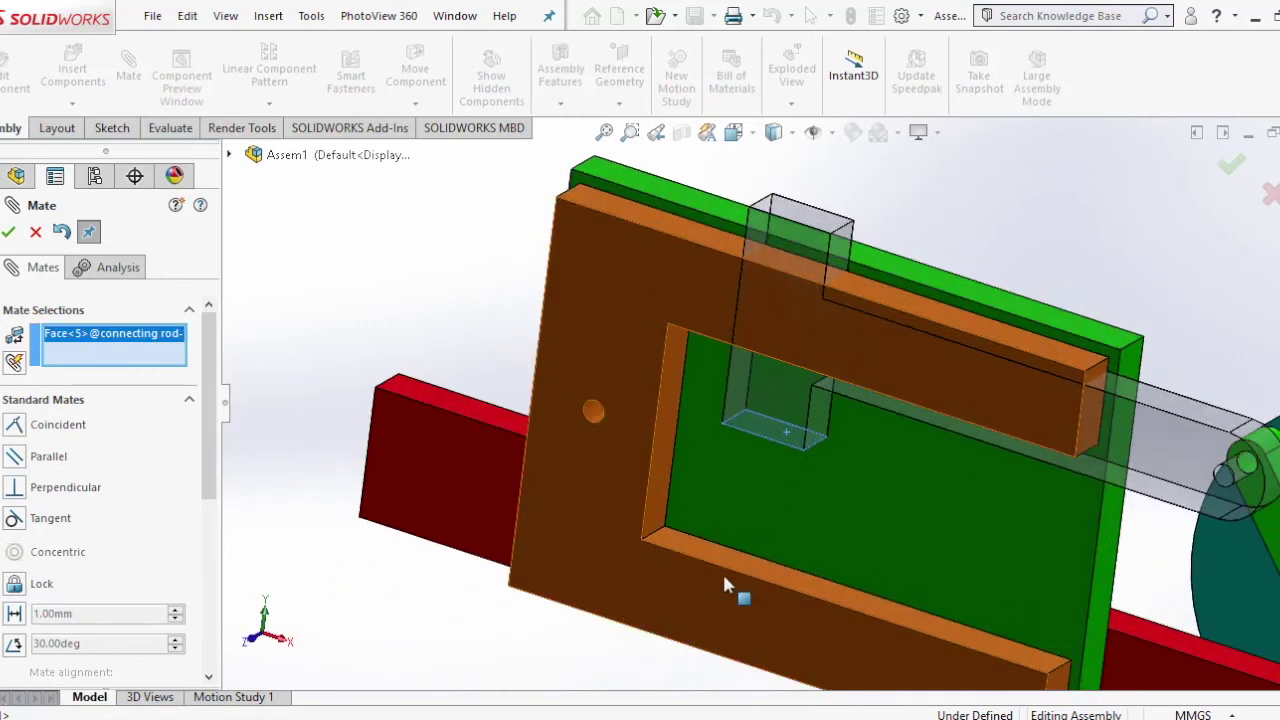
left_click(740, 562)
scroll(740, 562, "up", 3)
left_click(958, 588)
- Mate the slot's inner face to the rod, then view the assembly from the front
mouse_move(960, 590)
middle_mouse_down()
mouse_move(886, 474)
mouse_move(860, 338)
mouse_move(765, 348)
middle_mouse_up()
left_click(860, 338)
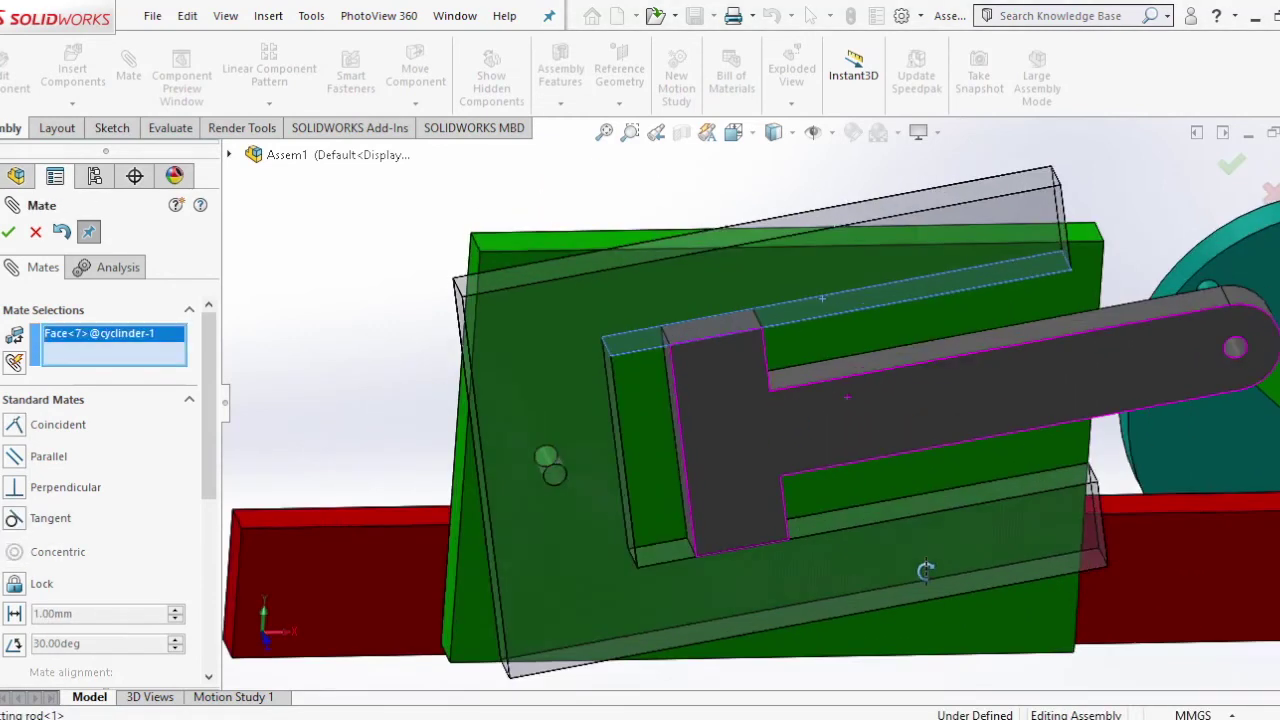
left_click(765, 348)
left_click(989, 322)
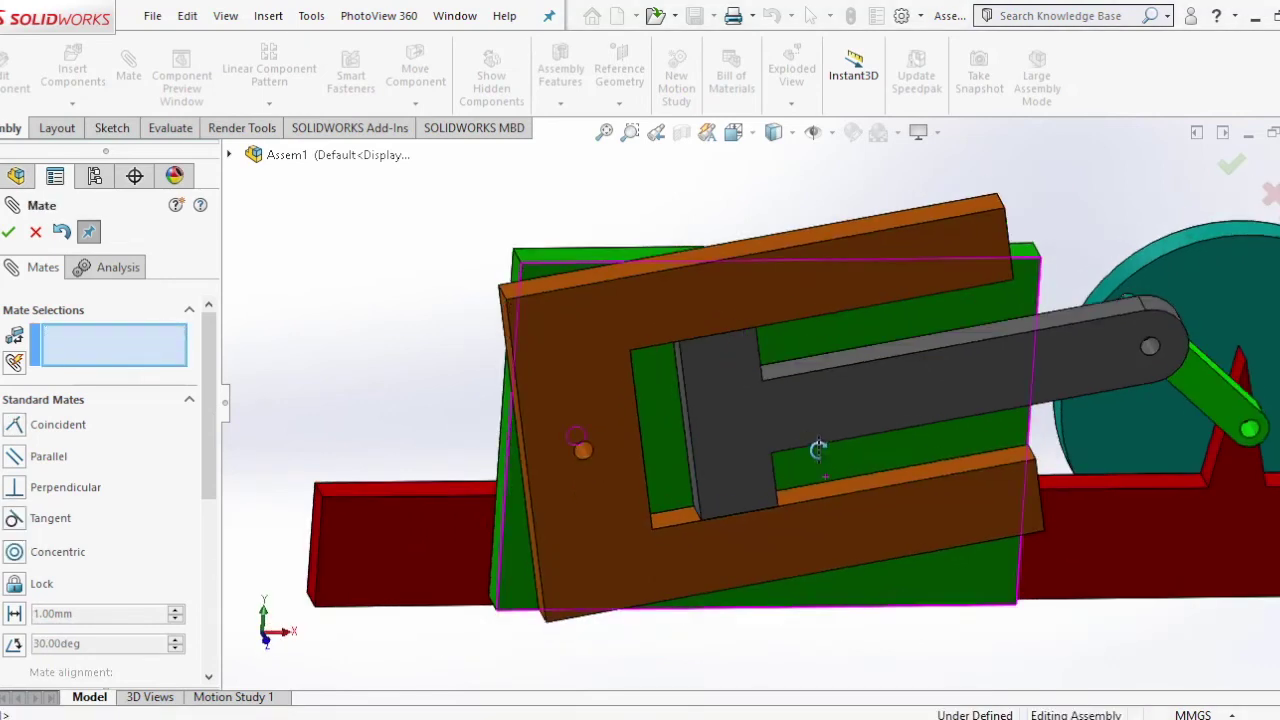
left_click(9, 232)
key("ctrl+1")
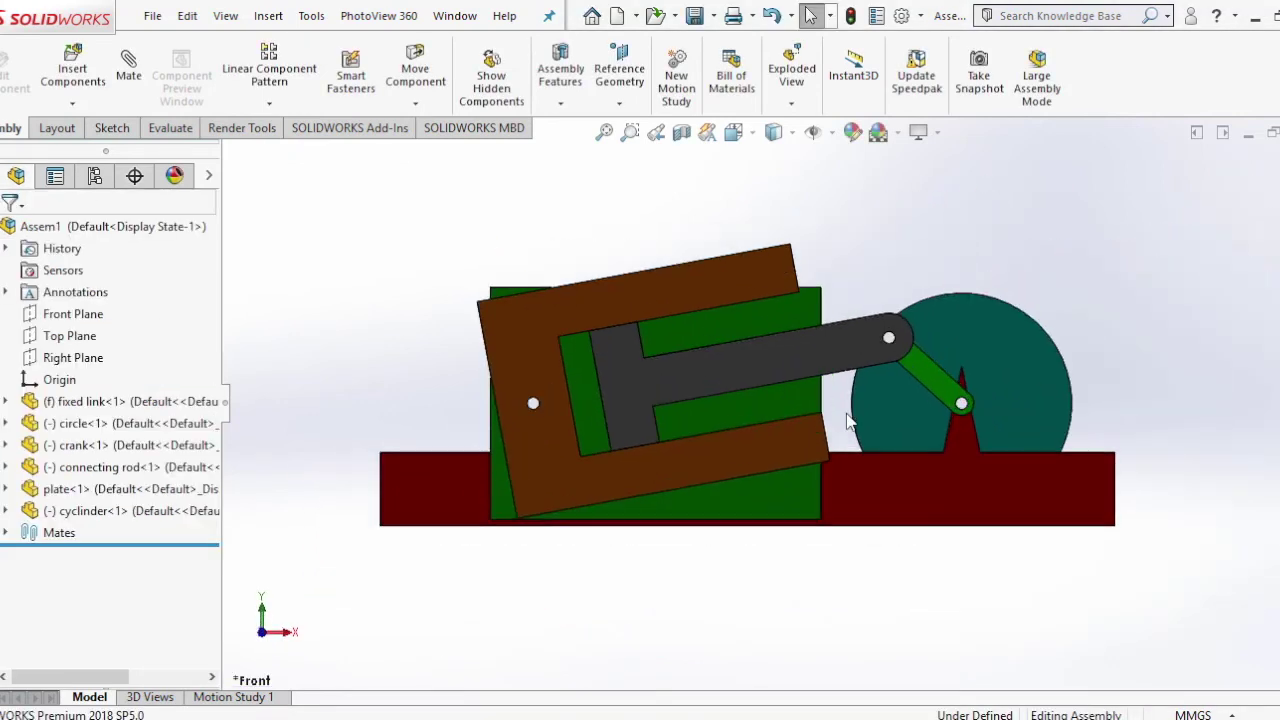
scroll(847, 420, "down", 2)
- Turn the crank vertical and add RotaryMotor1 driving the disc at constant 10 RPM
left_click(950, 324)
mouse_move(950, 324)
left_mouse_down()
mouse_move(1066, 280)
mouse_move(968, 300)
mouse_move(760, 455)
mouse_move(1071, 534)
mouse_move(1190, 372)
mouse_move(1000, 620)
mouse_move(657, 700)
mouse_move(934, 277)
mouse_move(1005, 648)
mouse_move(643, 677)
mouse_move(589, 311)
mouse_move(766, 409)
mouse_move(680, 527)
mouse_move(837, 623)
mouse_move(1050, 495)
mouse_move(1006, 266)
mouse_move(853, 456)
mouse_move(1143, 457)
mouse_move(940, 566)
left_mouse_up()
left_click(240, 697)
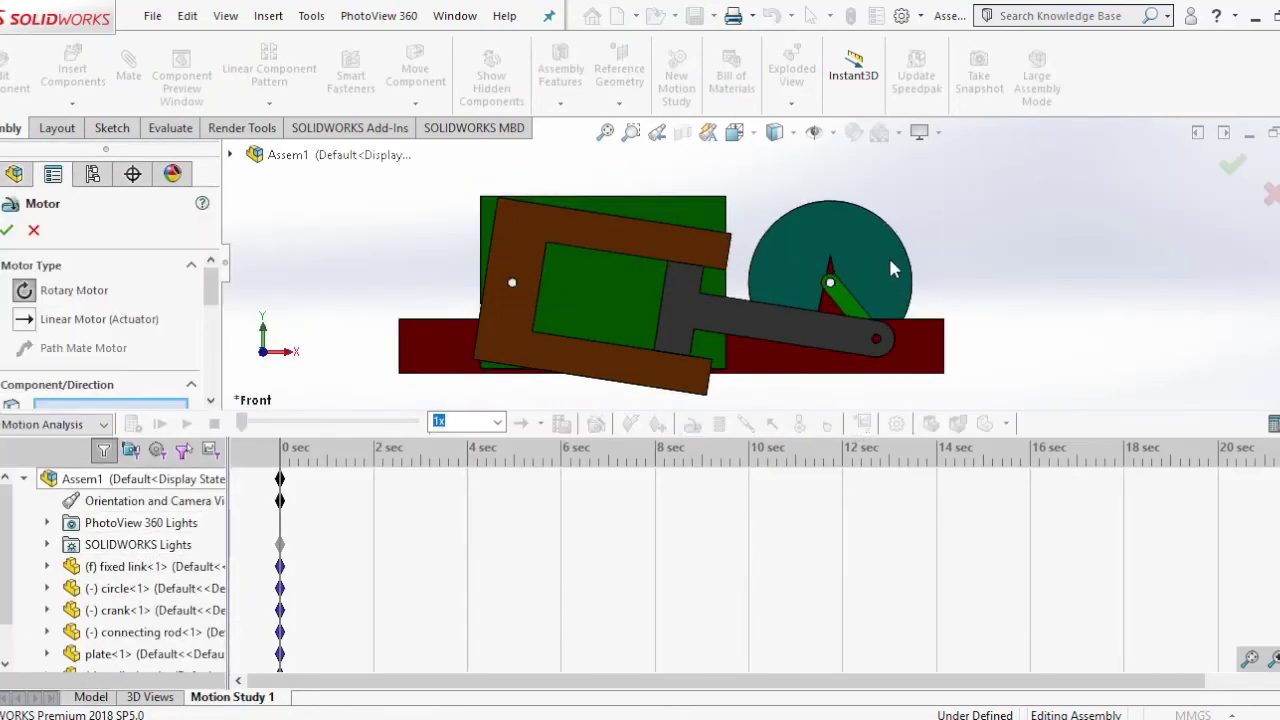
scroll(211, 298, "down", 3)
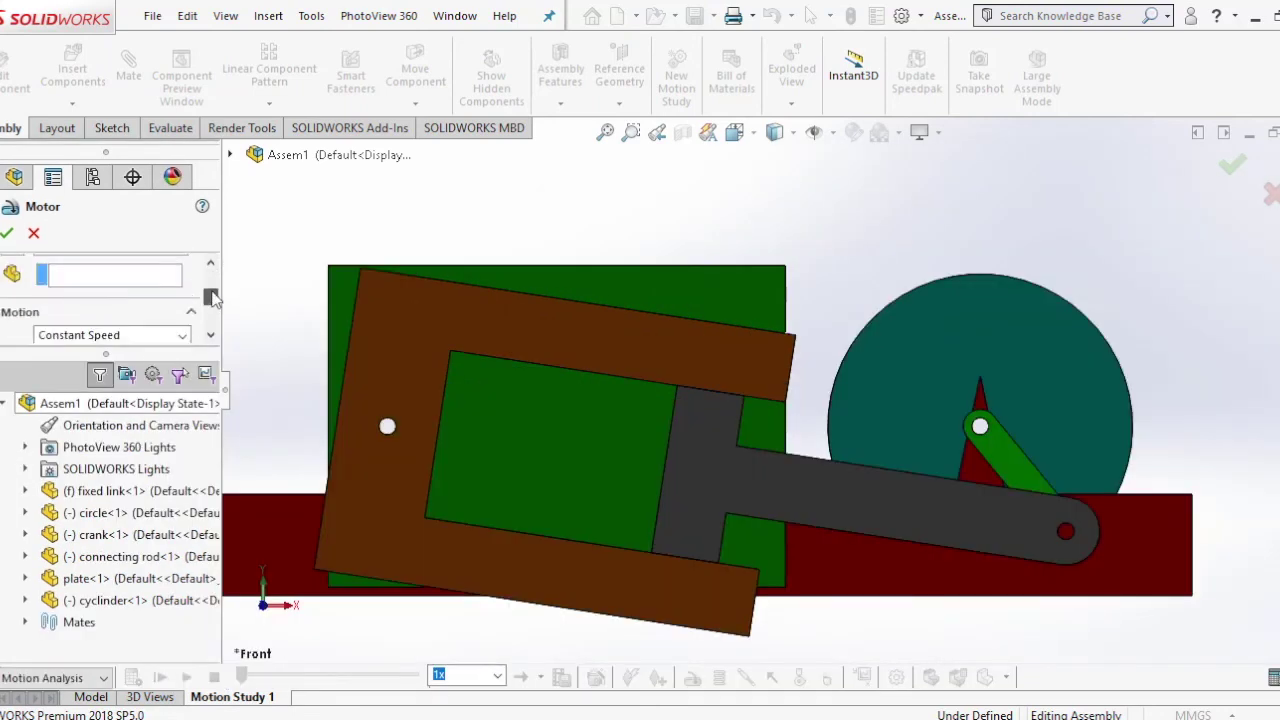
left_click_drag(213, 295, 212, 304)
left_click(940, 330)
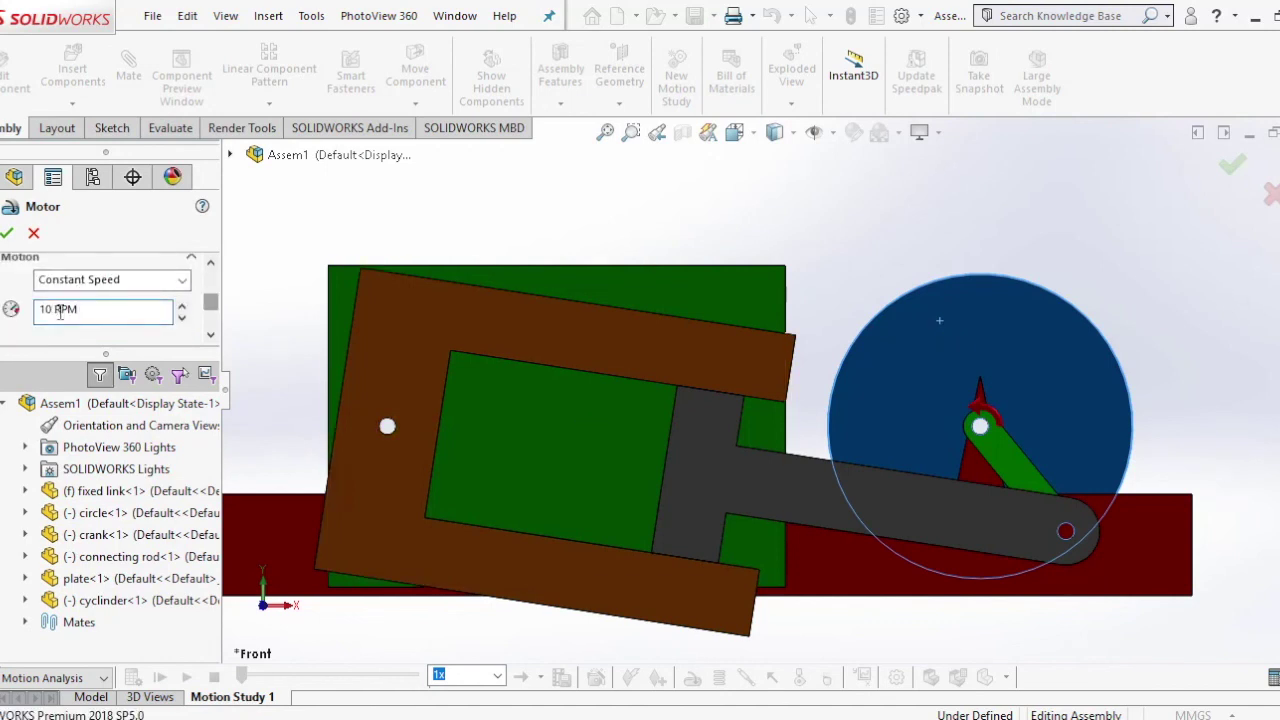
left_click(7, 234)
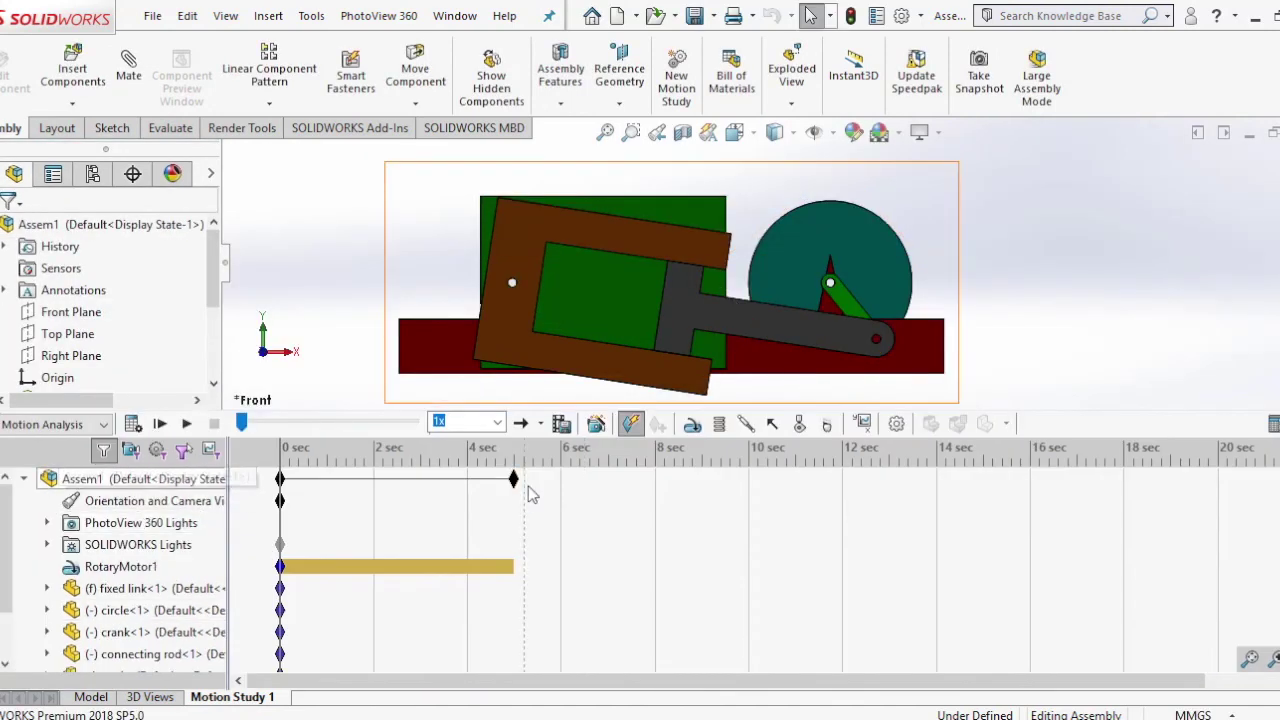
- Extend the motor to 20 seconds, calculate the motion study, and play it from the start
left_click_drag(1218, 480, 1218, 480)
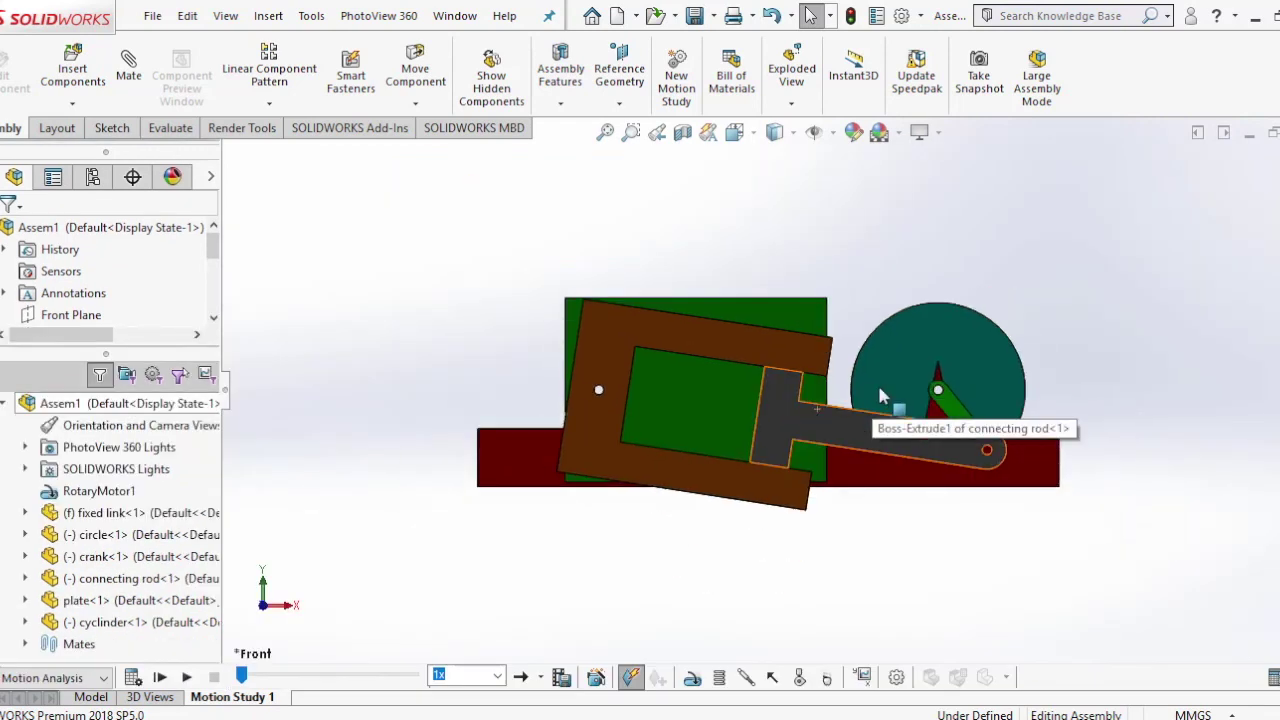
left_click(132, 677)
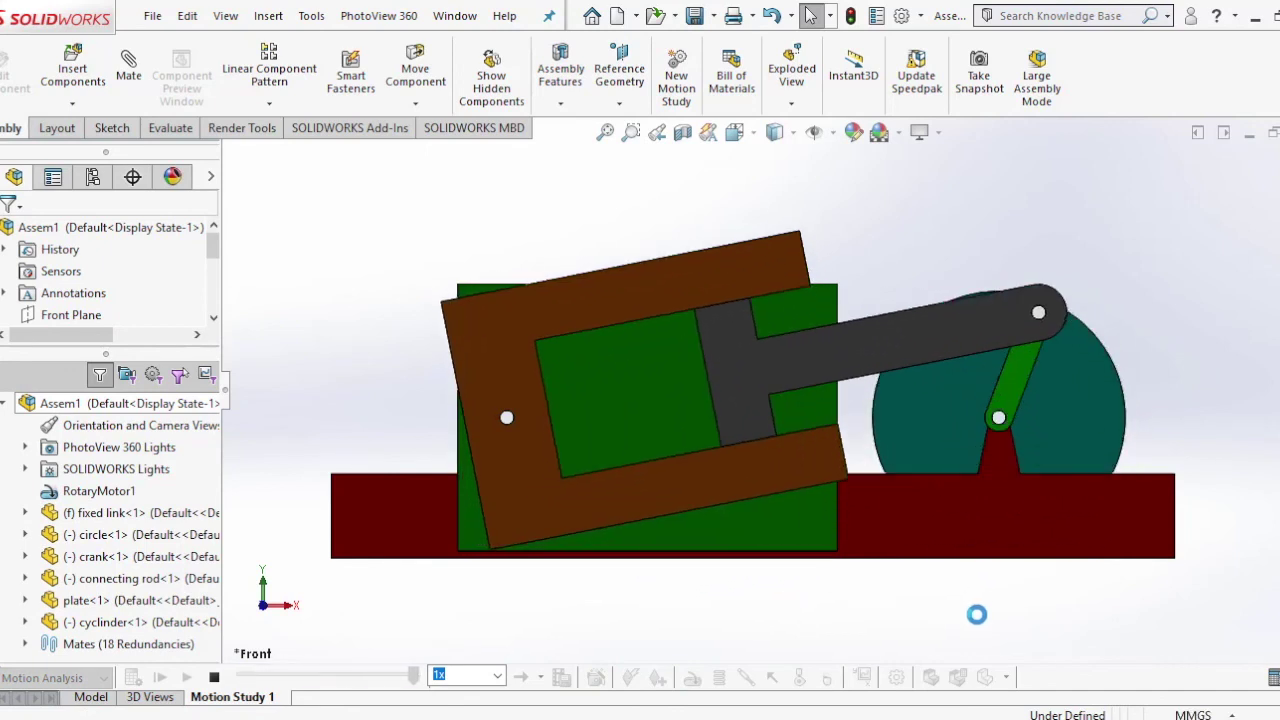
left_click(160, 677)
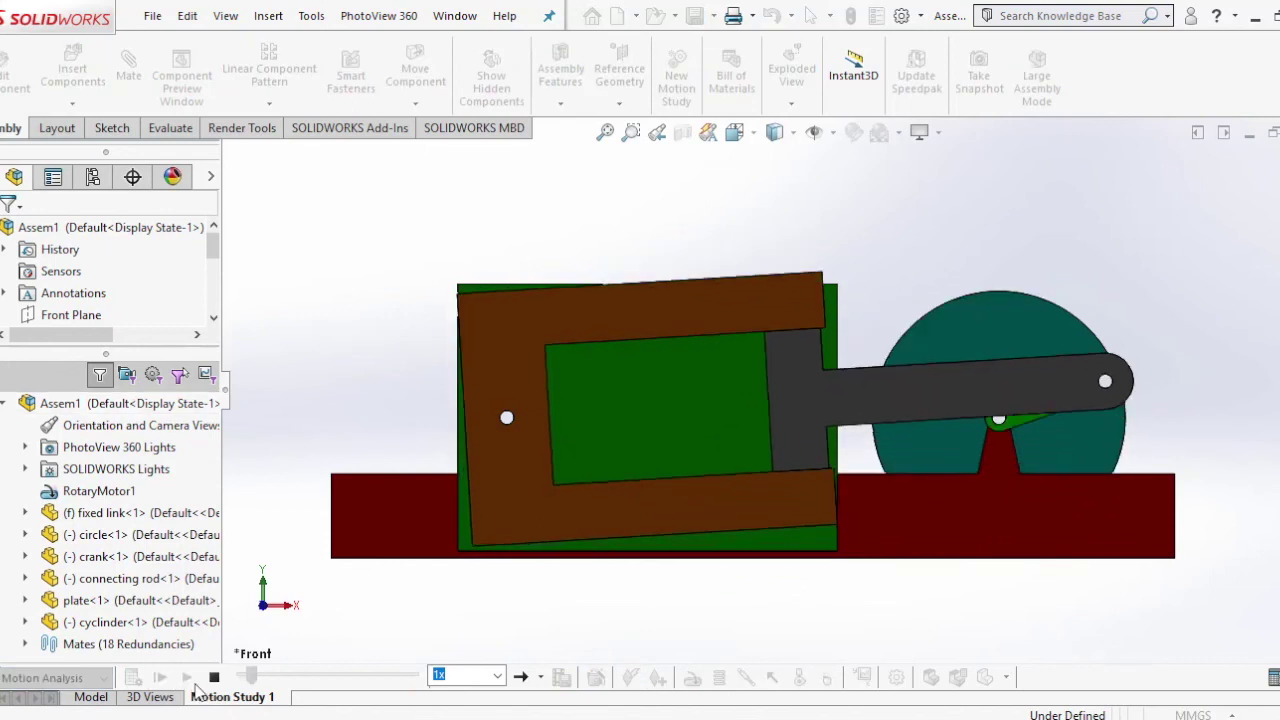